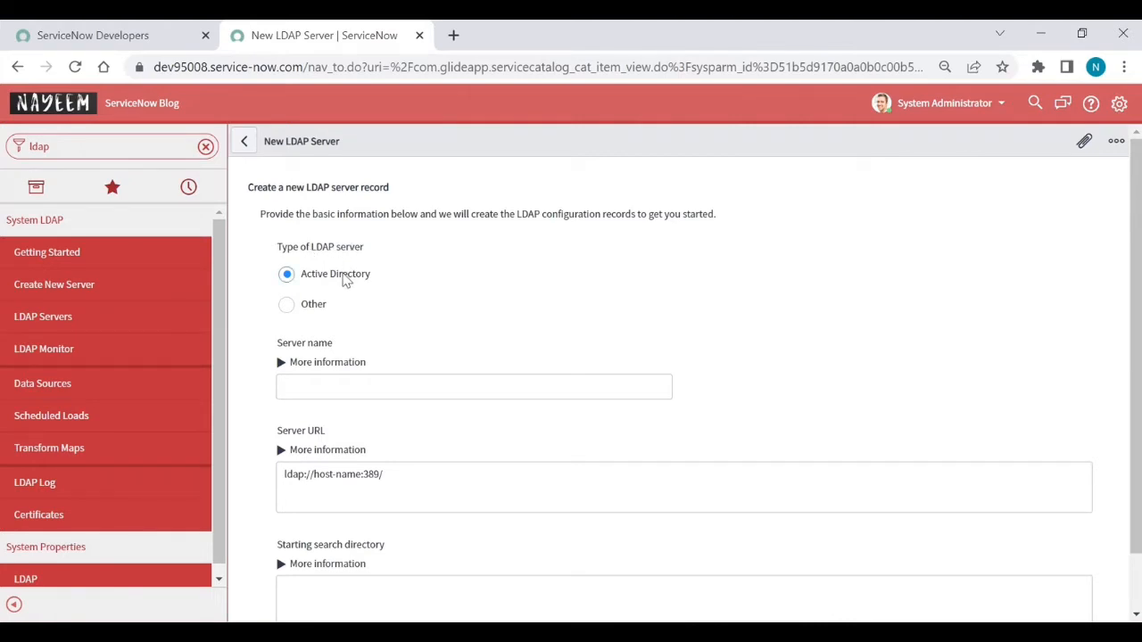
Step: Enter the new Active Directory LDAP server's name, ending in 'SNOW BLOG'
click(344, 387)
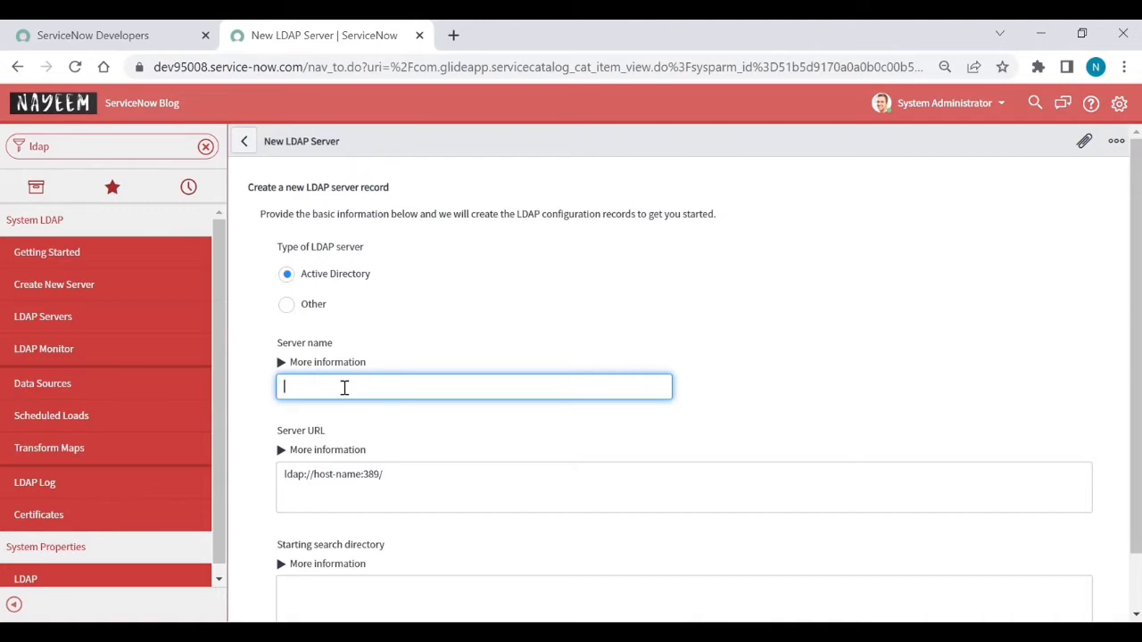
text(Nayeem SNOW BLOG)
click(401, 430)
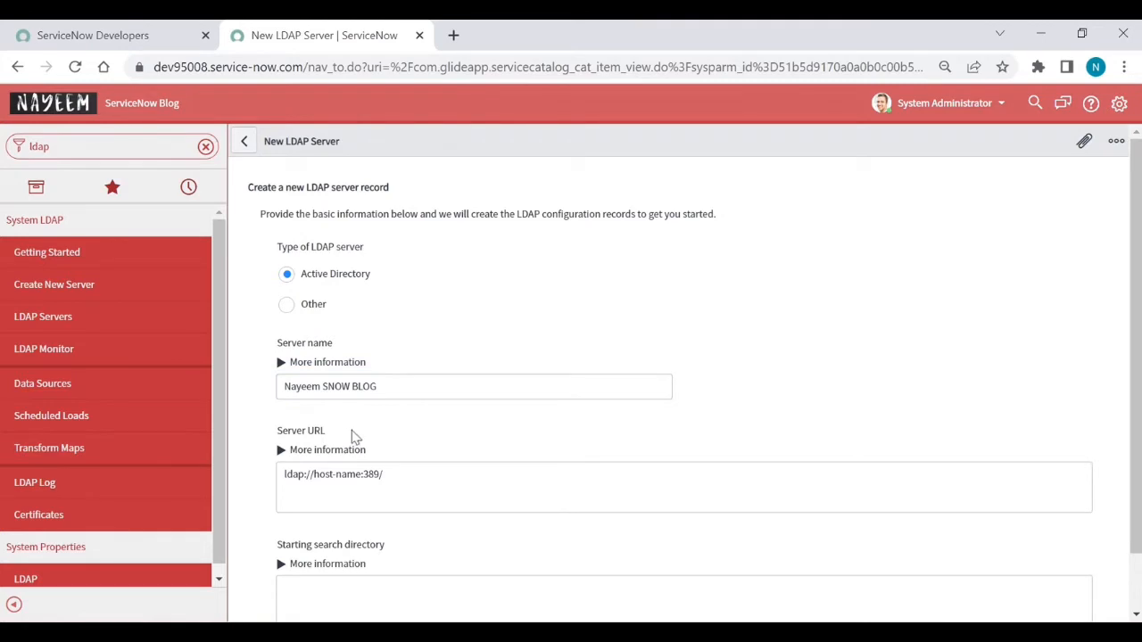
scroll(728, 444, down, 1)
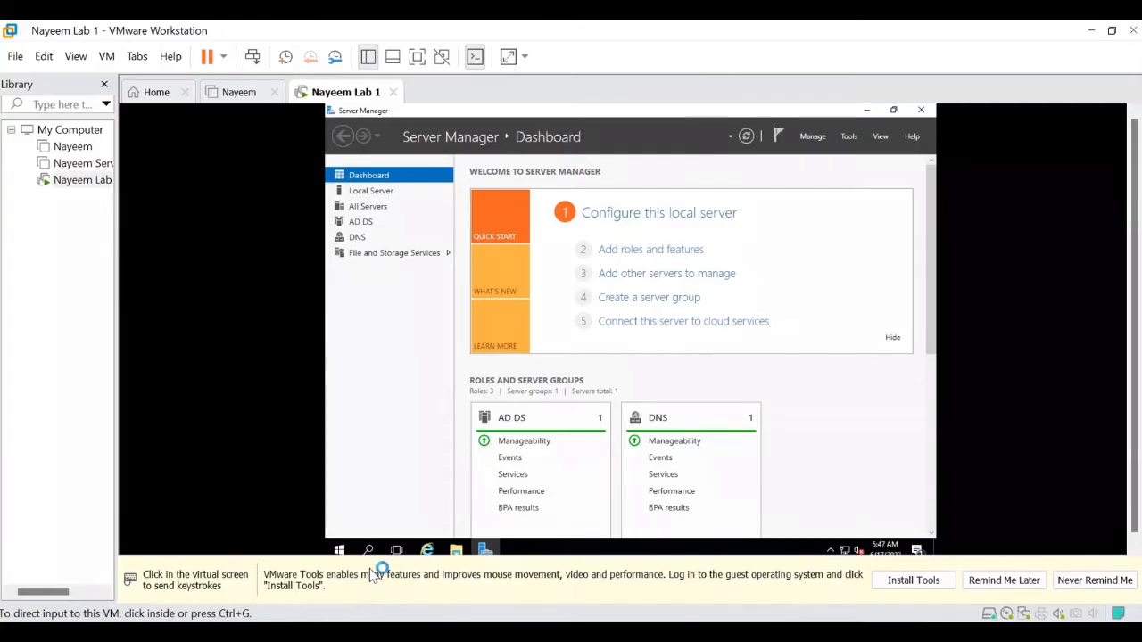
Step: Launch Active Directory Users and Computers from the guest's Windows Administrative Tools, showing NSBLOG.COM
click(464, 346)
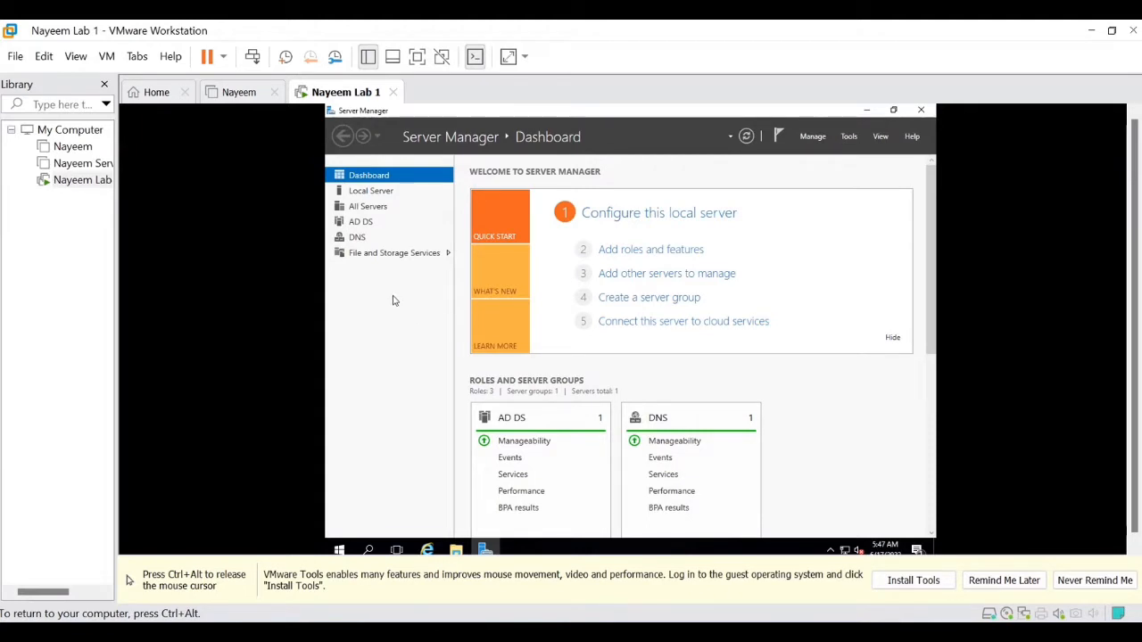
click(340, 551)
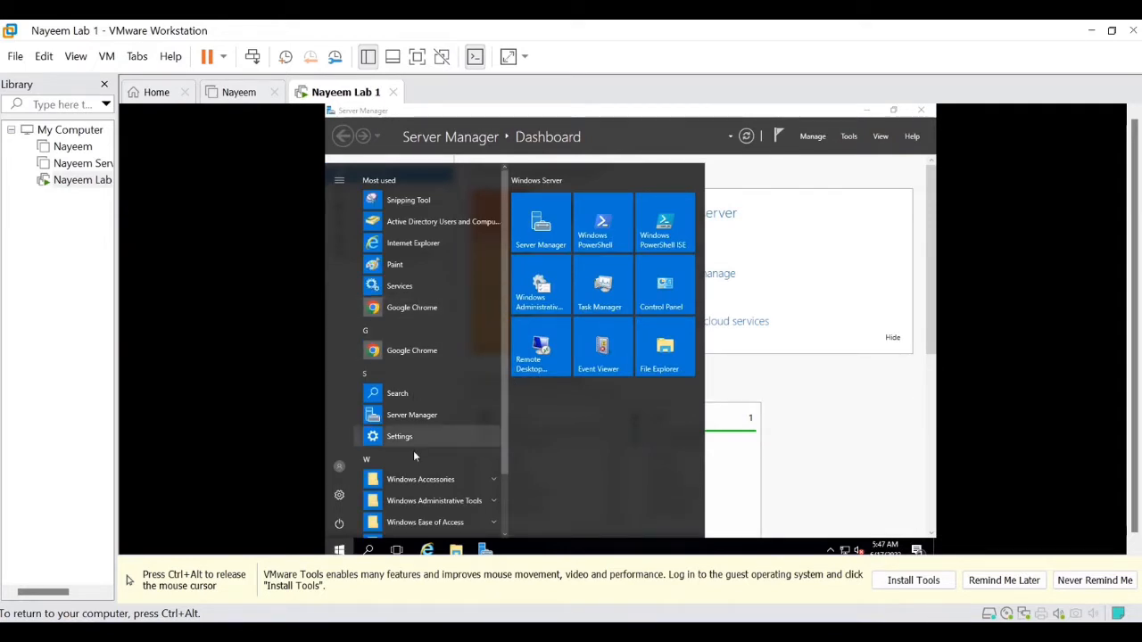
scroll(413, 455, down, 1)
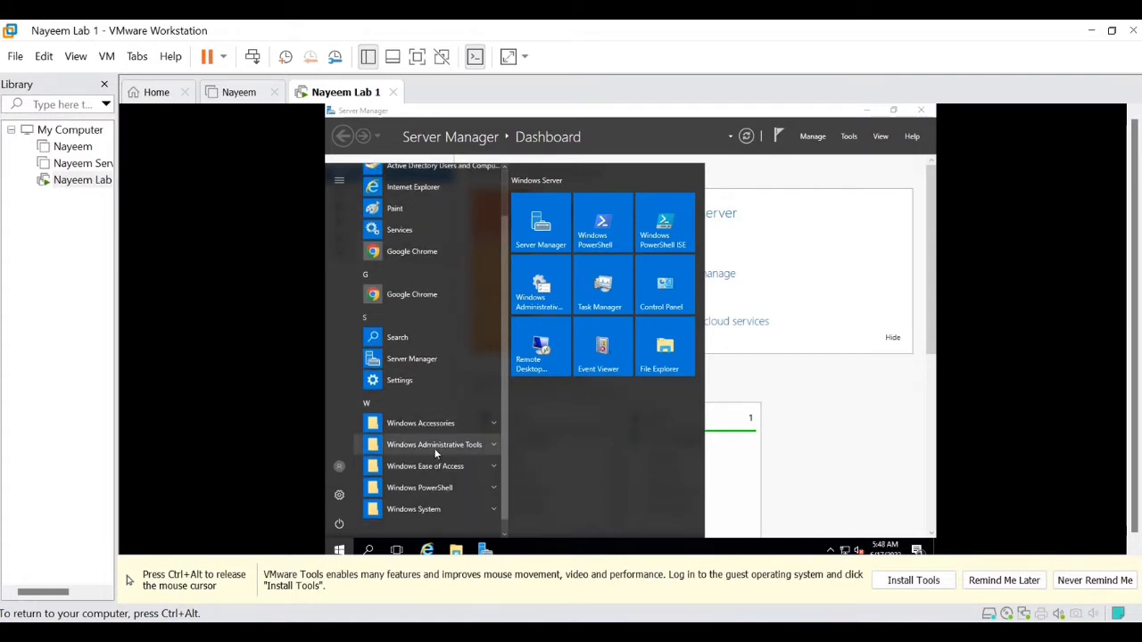
click(435, 445)
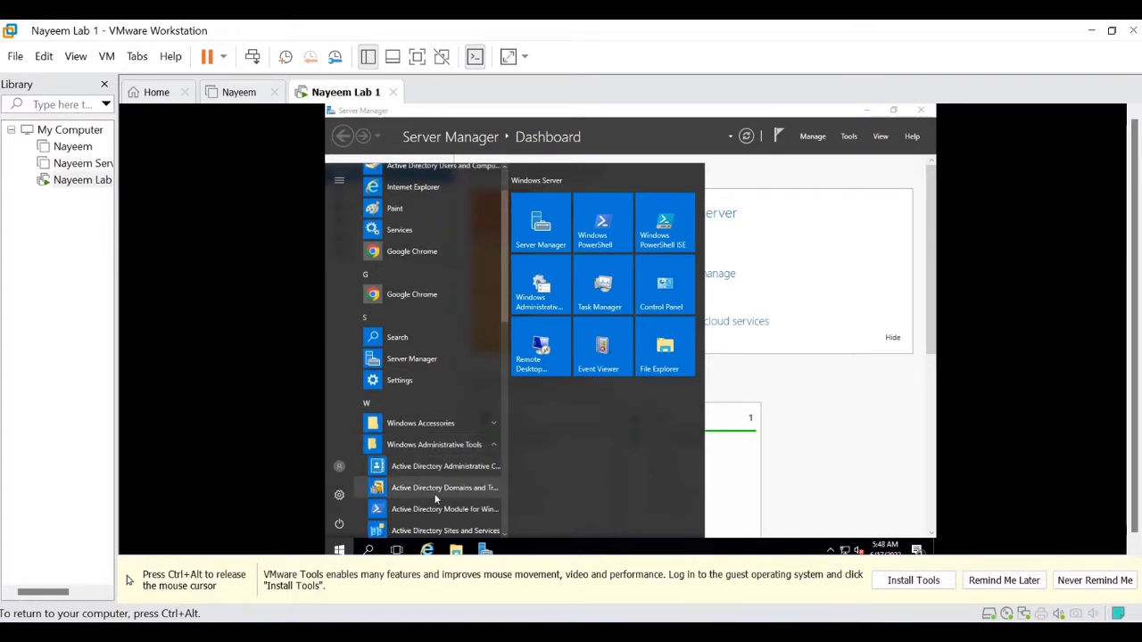
scroll(436, 495, down, 1)
scroll(435, 500, down, 1)
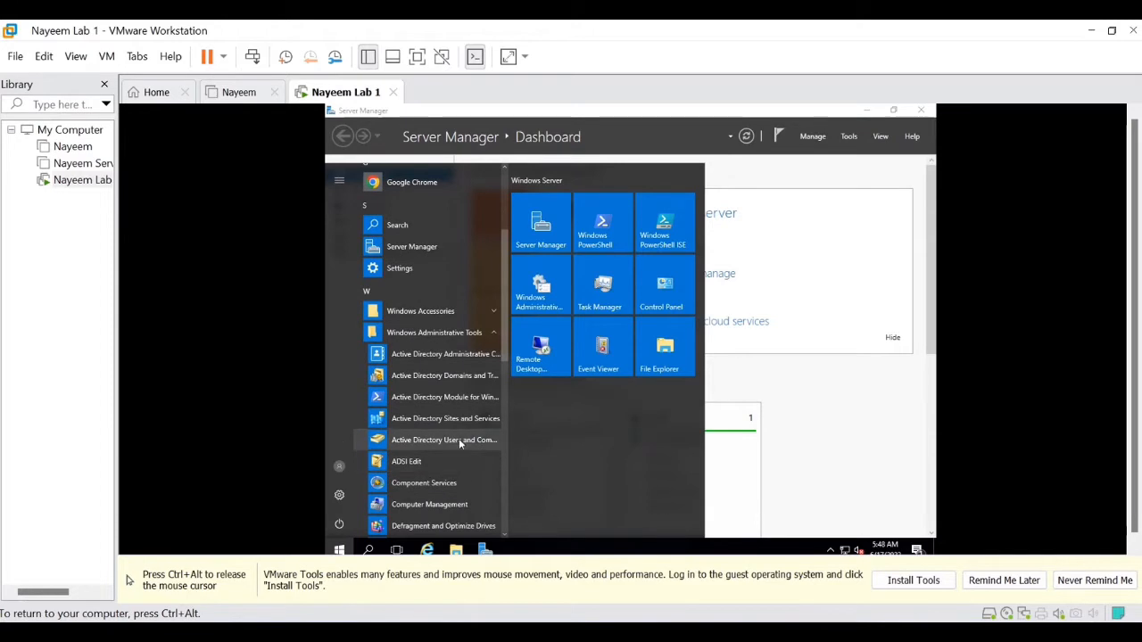
click(444, 440)
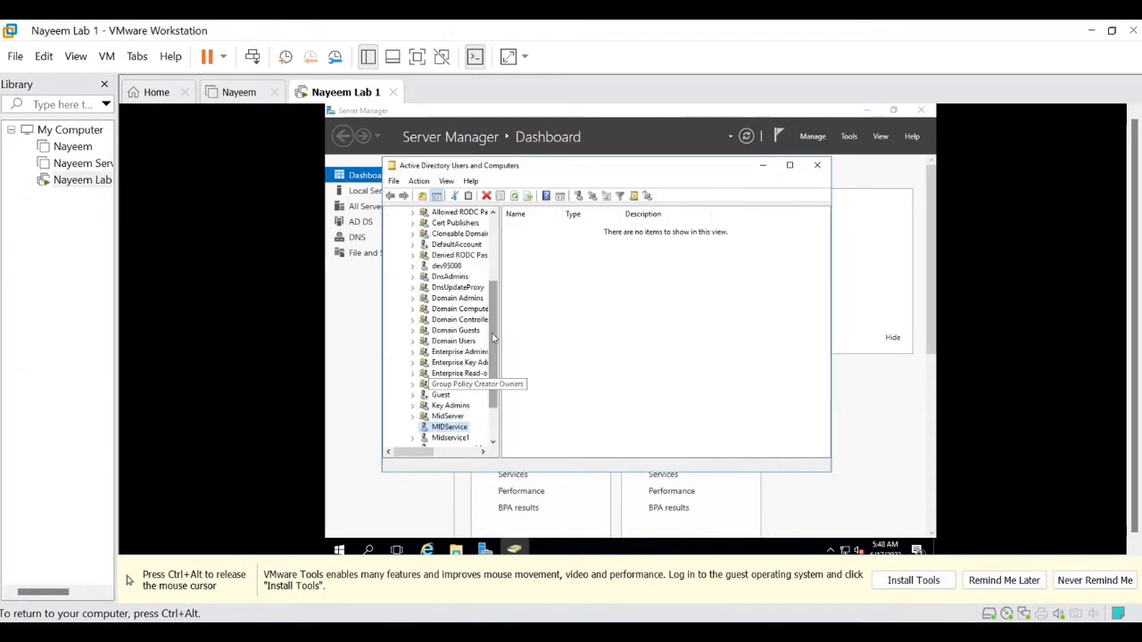
scroll(500, 287, up, 1)
drag(499, 287, 499, 229)
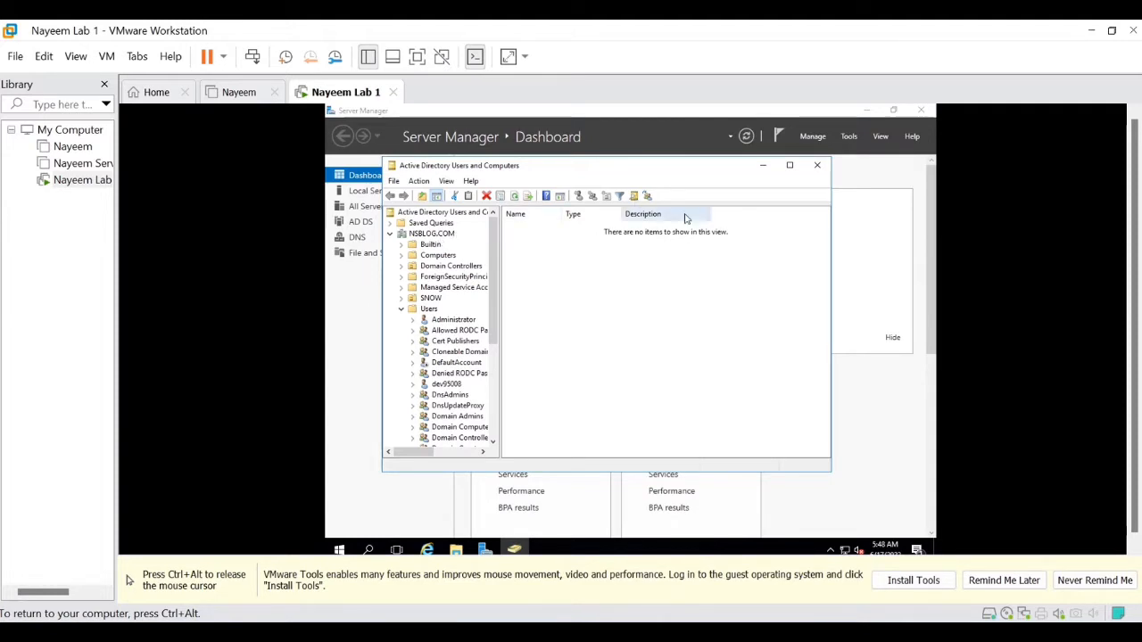
click(763, 168)
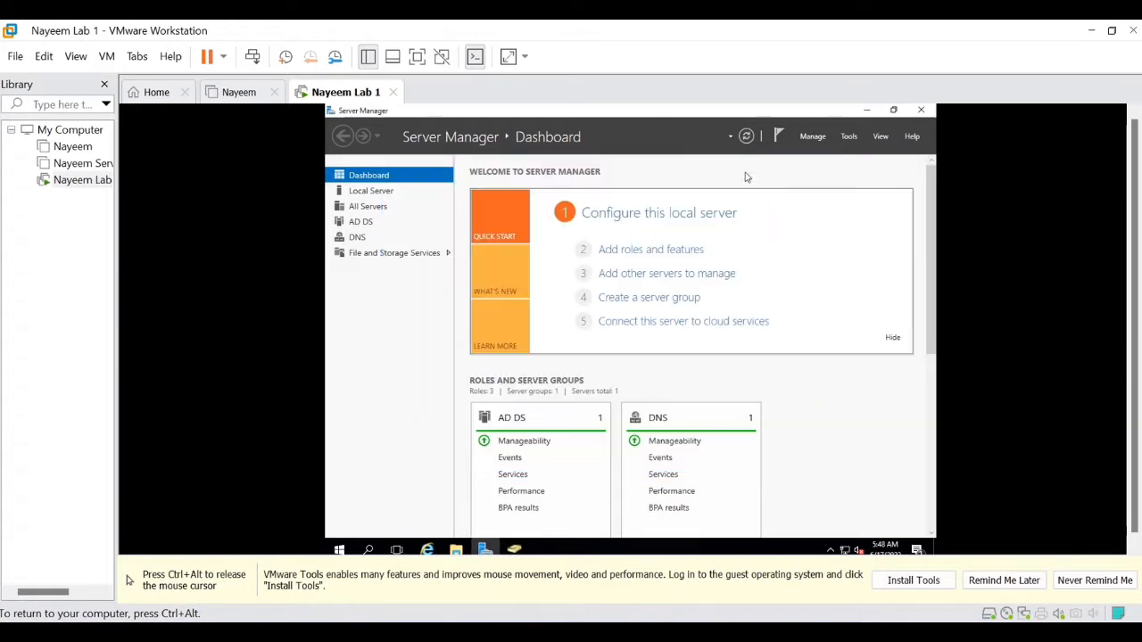
Step: Show the guest's Local Server properties at 192.168.1.58, then release the VM and open Task View
click(392, 195)
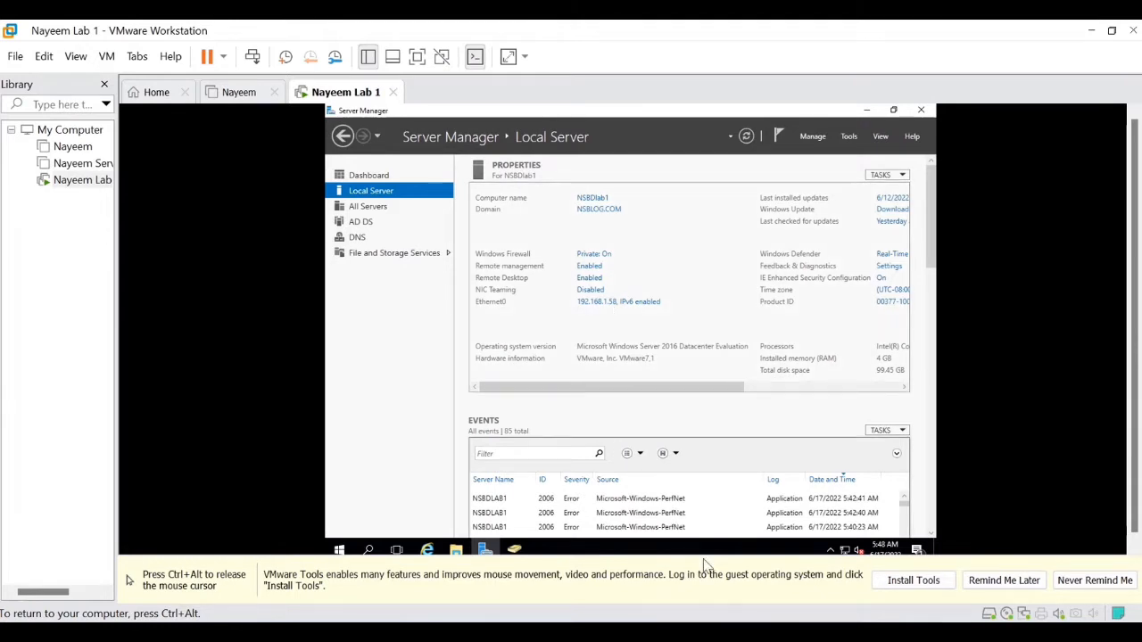
key(ctrl+alt)
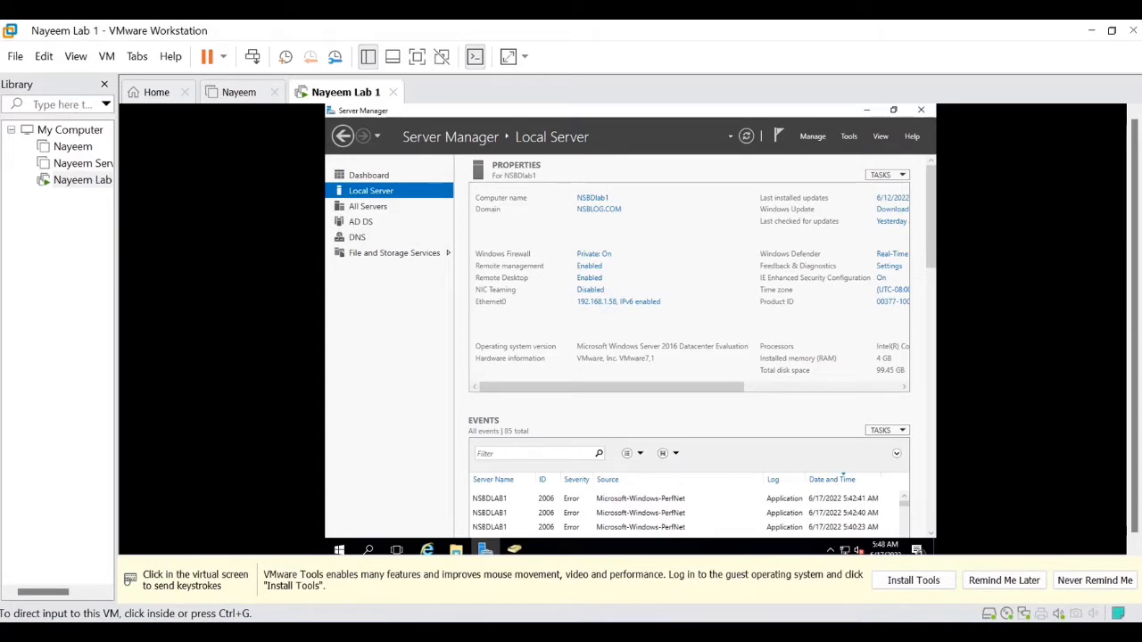
key(super+Tab)
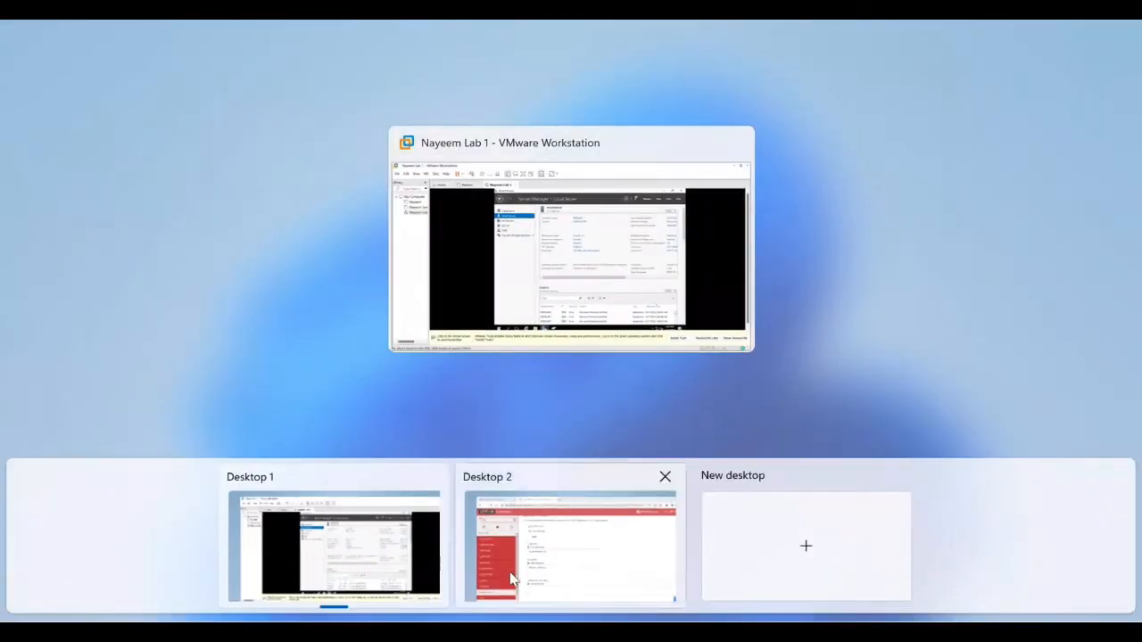
Step: Replace the placeholder host in Server URL so it reads ldap://192.168.1.58:389/
click(511, 579)
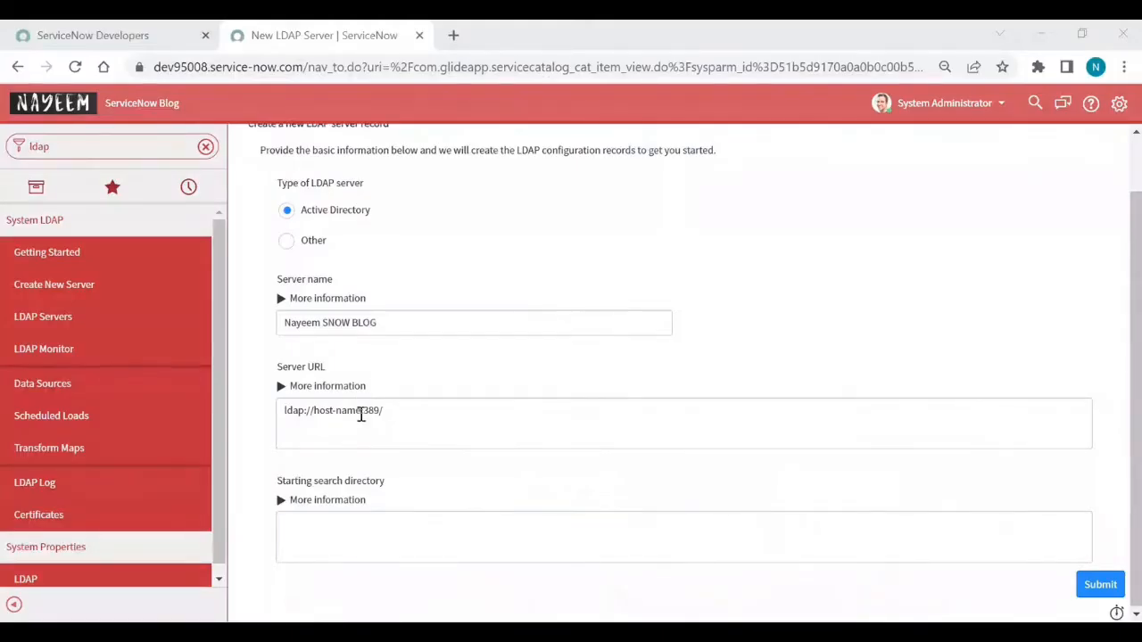
click(361, 413)
key(BackSpace)
key(BackSpace)
key(BackSpace)
key(BackSpace)
key(BackSpace)
key(BackSpace)
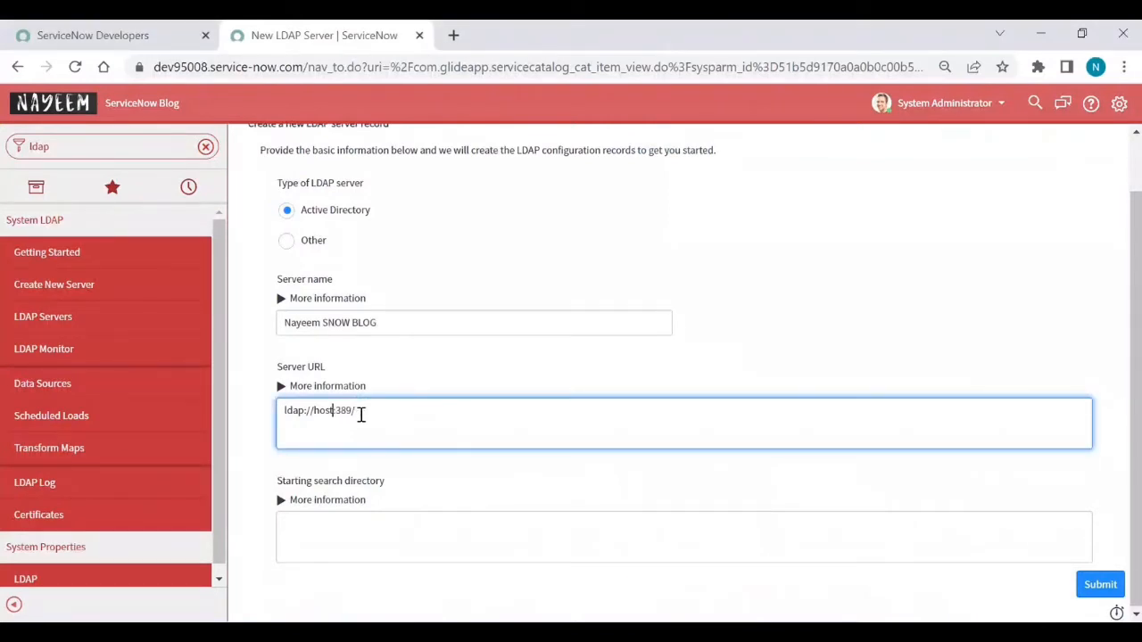
key(BackSpace)
key(BackSpace)
key(BackSpace)
text(192.168.1.38)
Step: Return to the VM desktop, postpone the VMware Tools reminder, and restore Active Directory Users and Computers
mouse_move(413, 631)
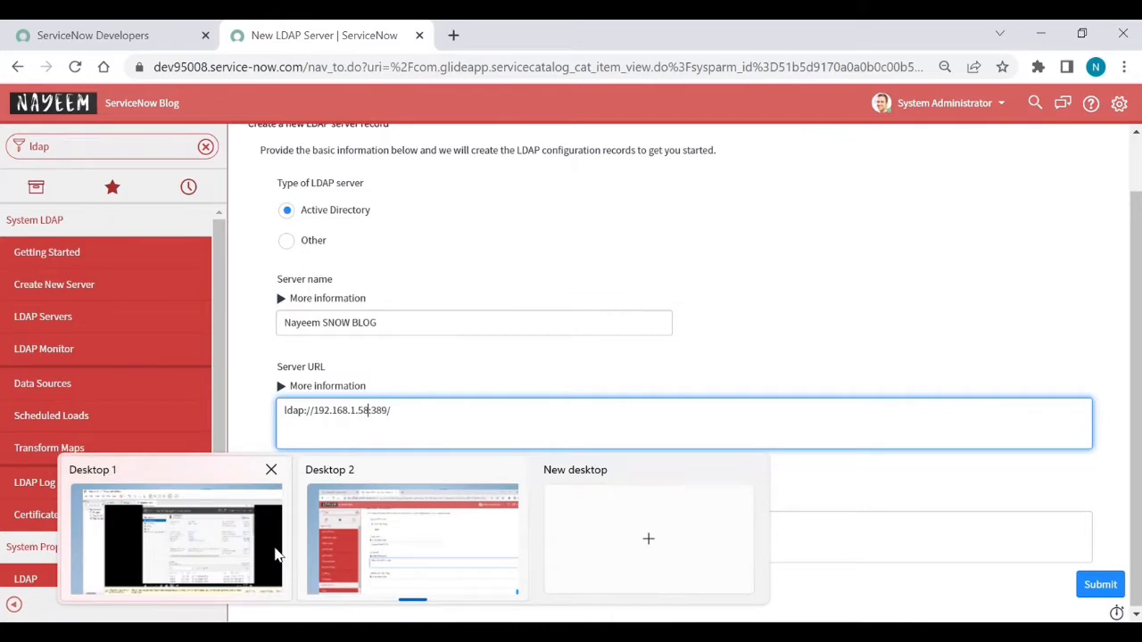
click(127, 580)
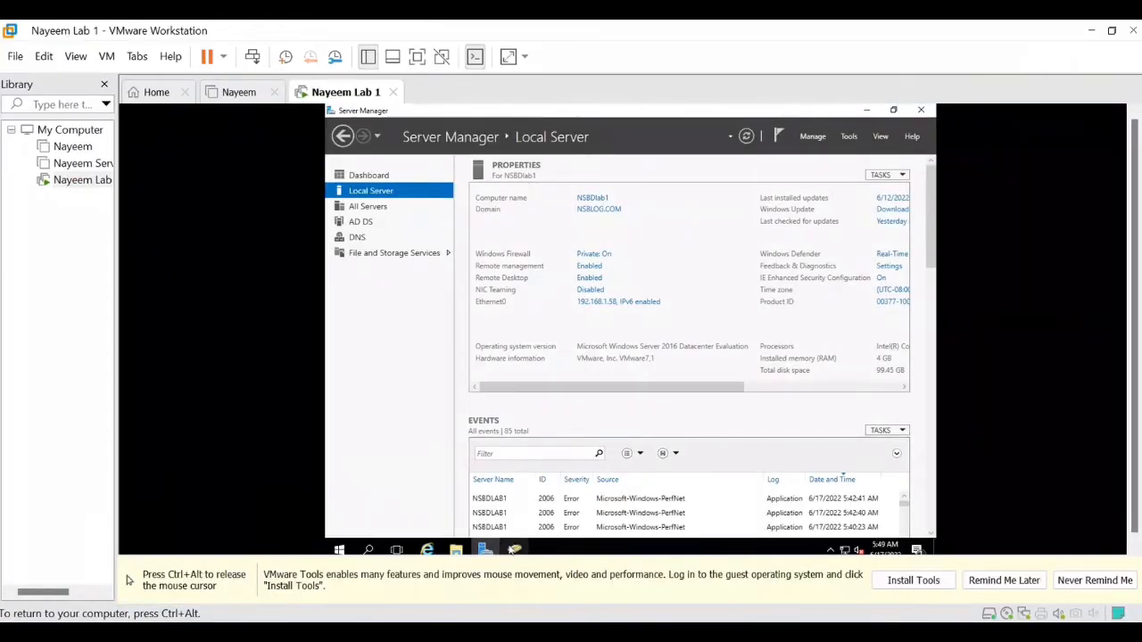
mouse_move(514, 549)
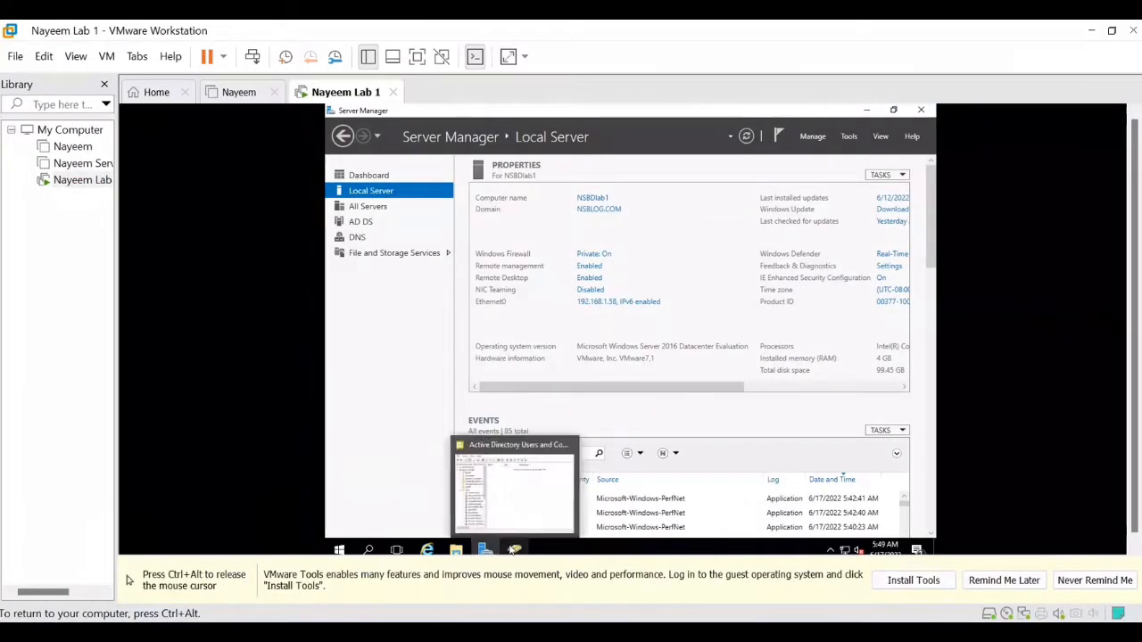
click(1018, 593)
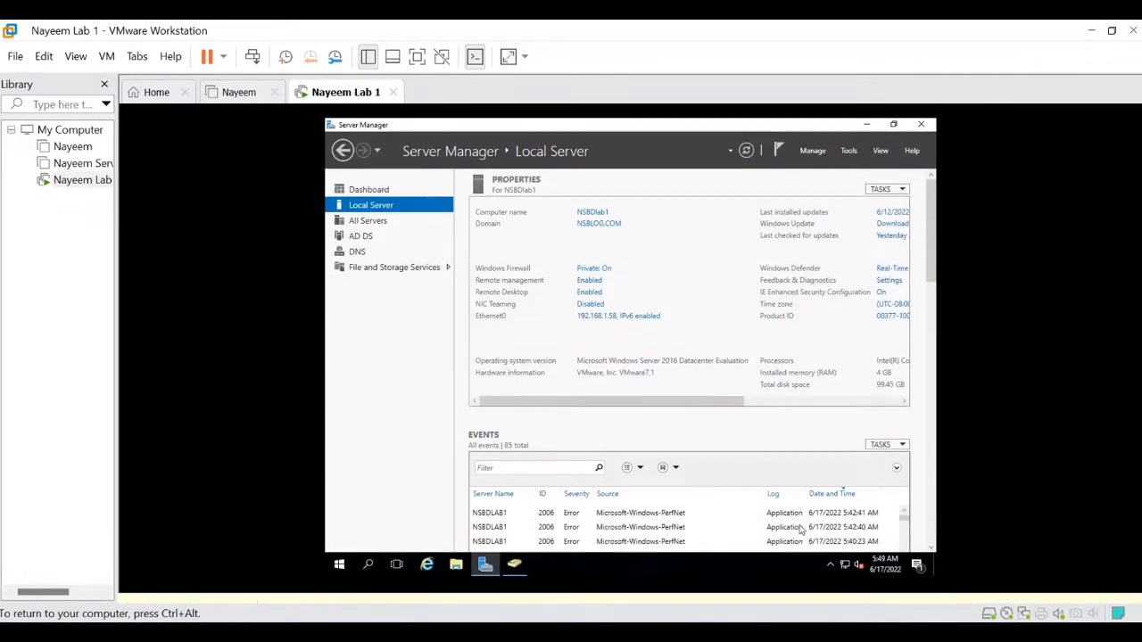
click(523, 575)
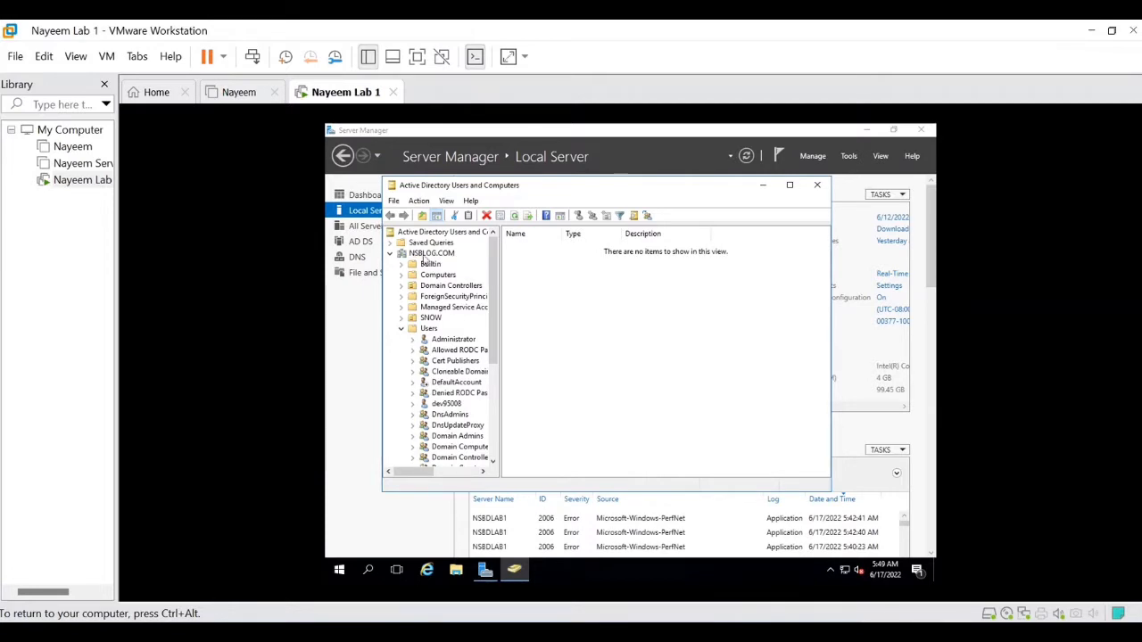
Step: Expand the NSBLOG.COM domain to show its containers, then open Task View
click(390, 254)
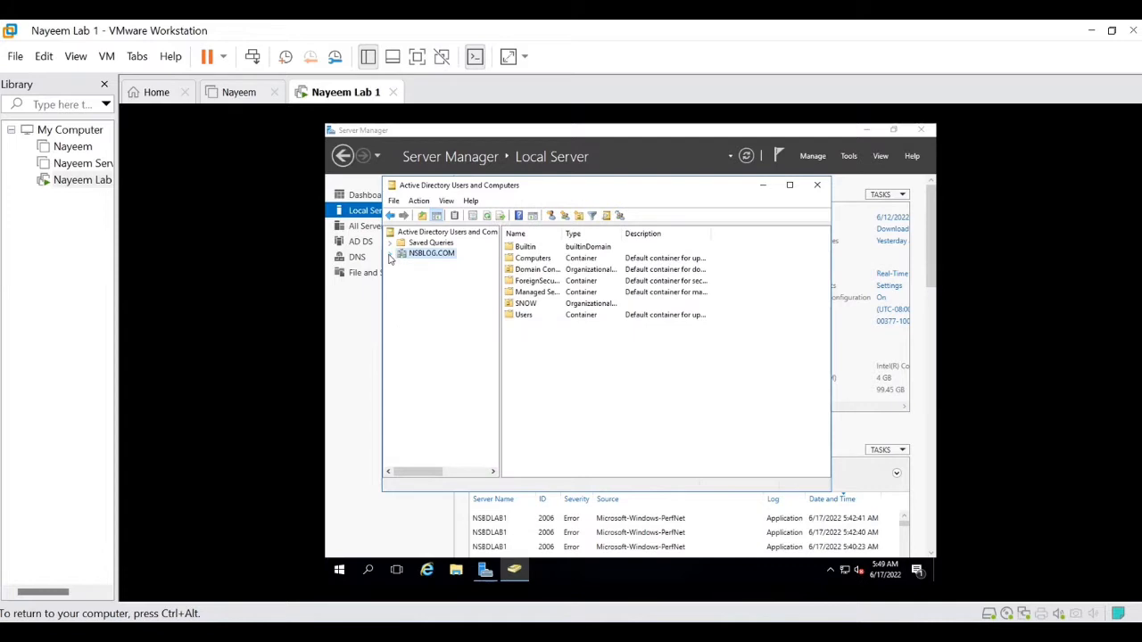
click(390, 255)
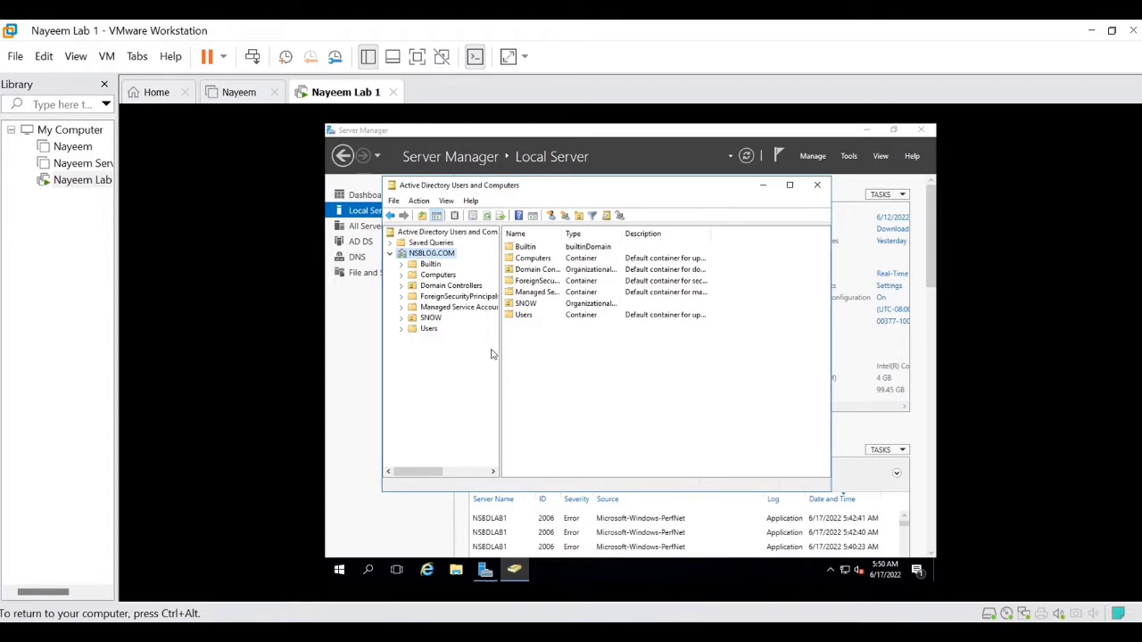
key(alt+Tab)
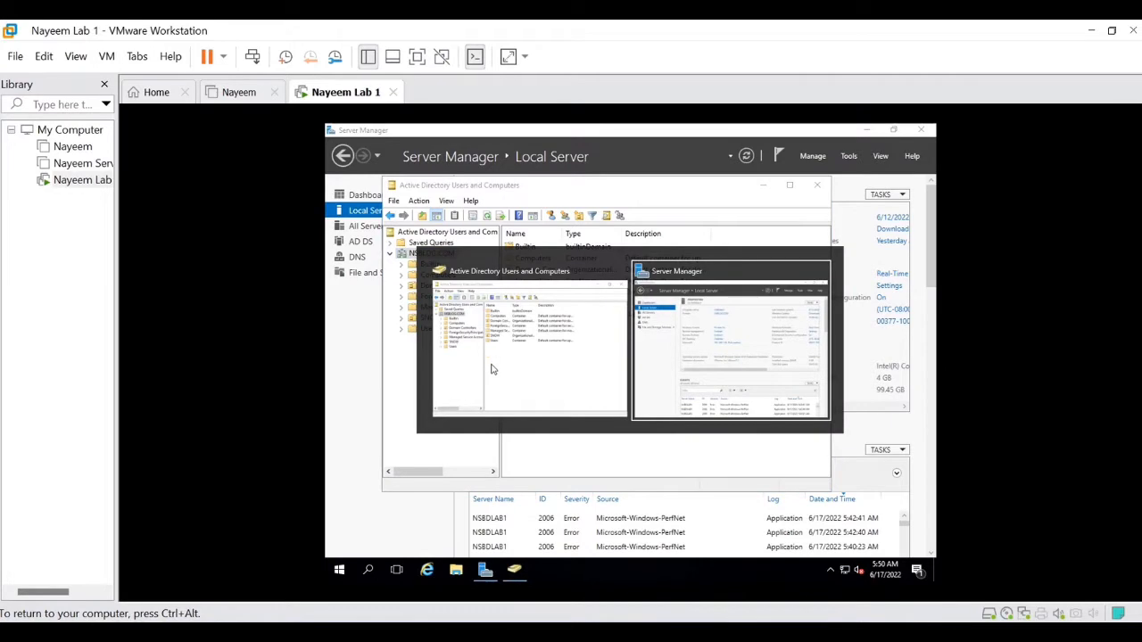
mouse_move(485, 569)
key(super+Tab)
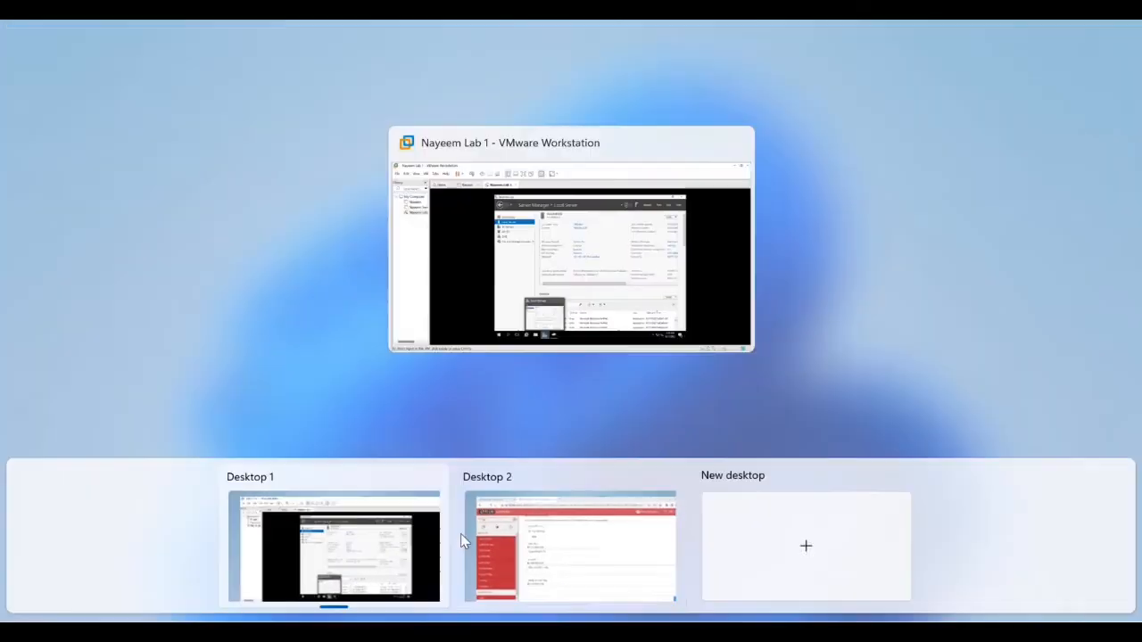
Step: Set the starting search directory to DC=NSBLOG,DC=COM and submit the new LDAP server
click(464, 536)
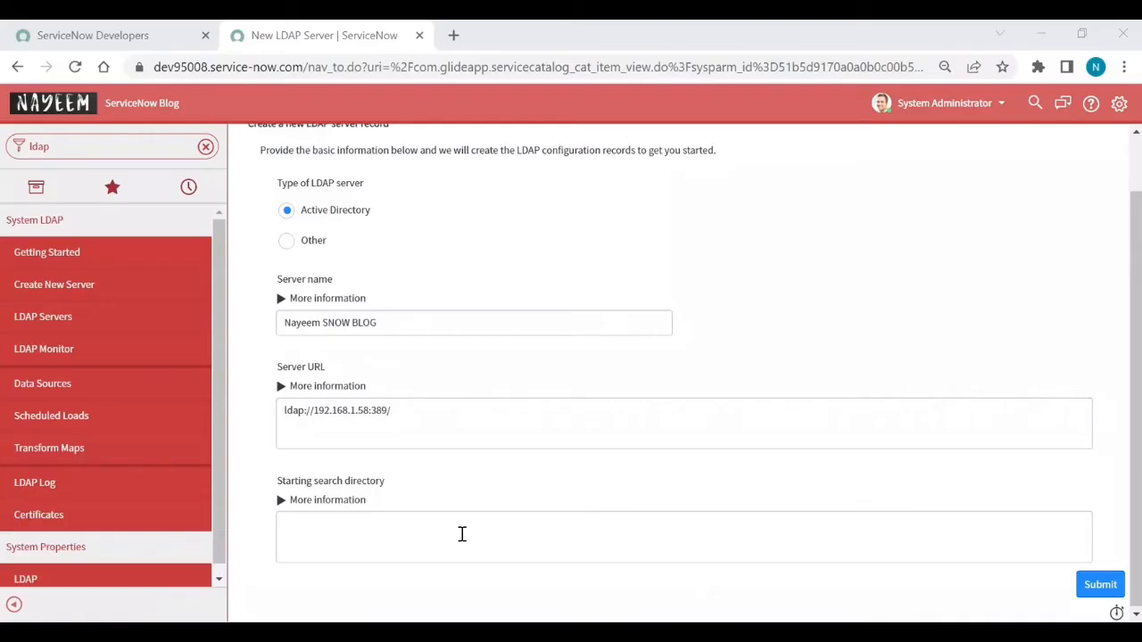
click(335, 520)
text(DC=)
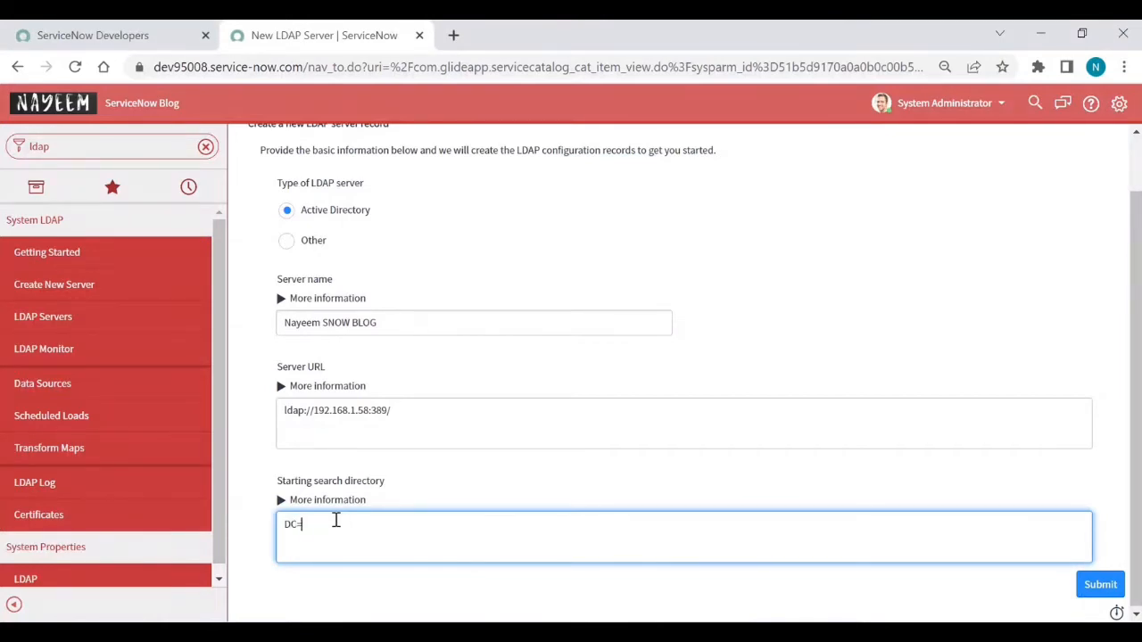
text(NSBLOG,DC=COM)
click(1090, 584)
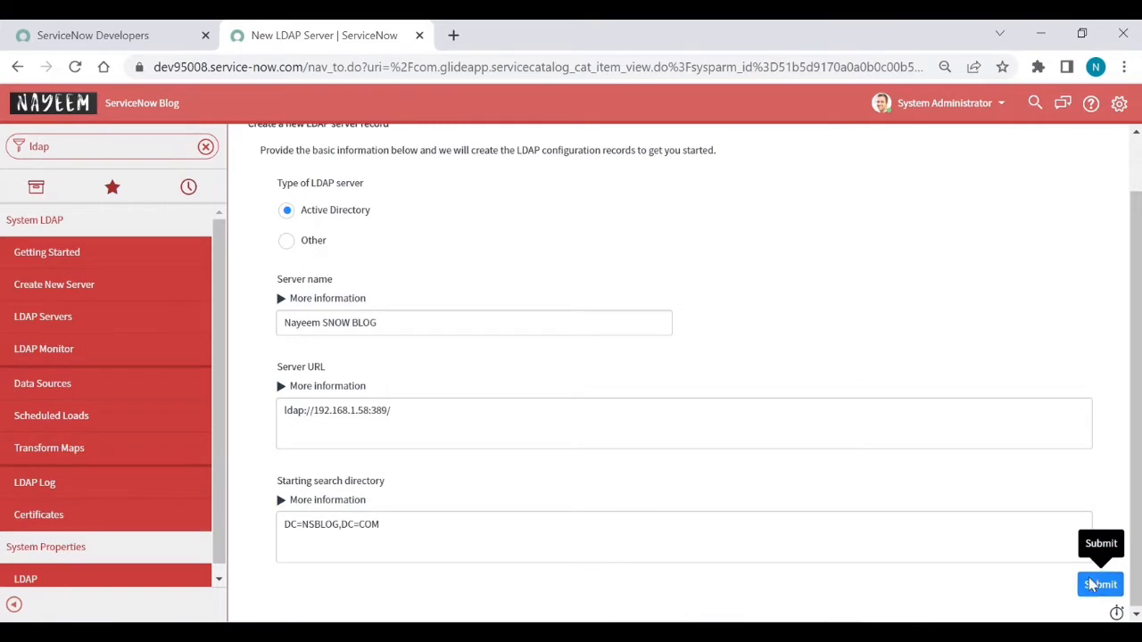
click(1092, 584)
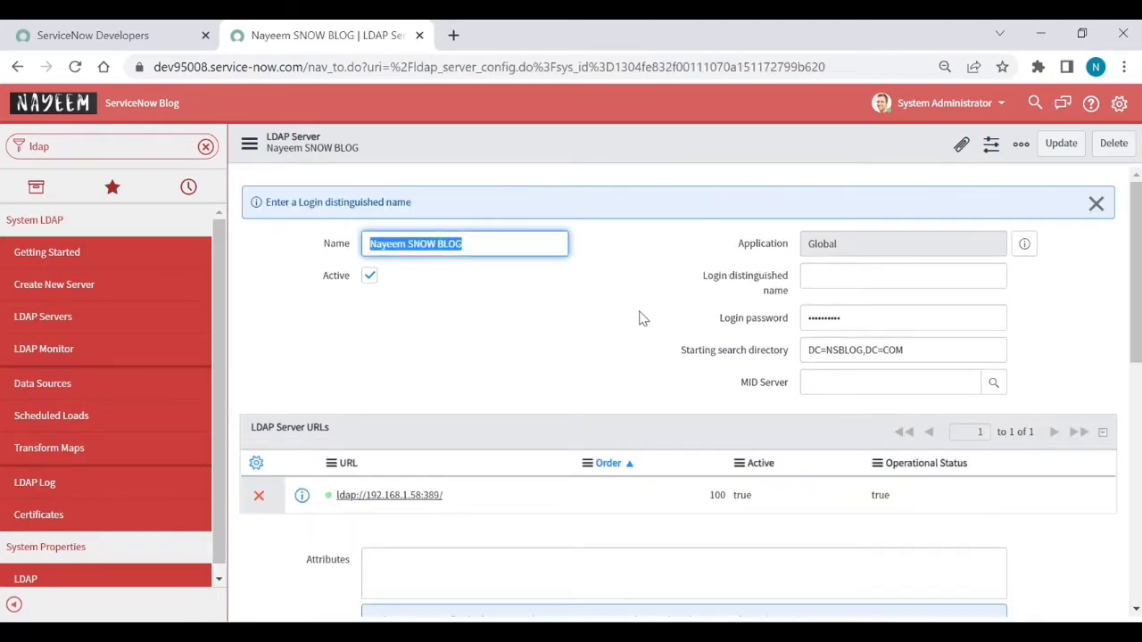
Step: Enter the domain account in the Login distinguished name field
scroll(643, 319, down, 3)
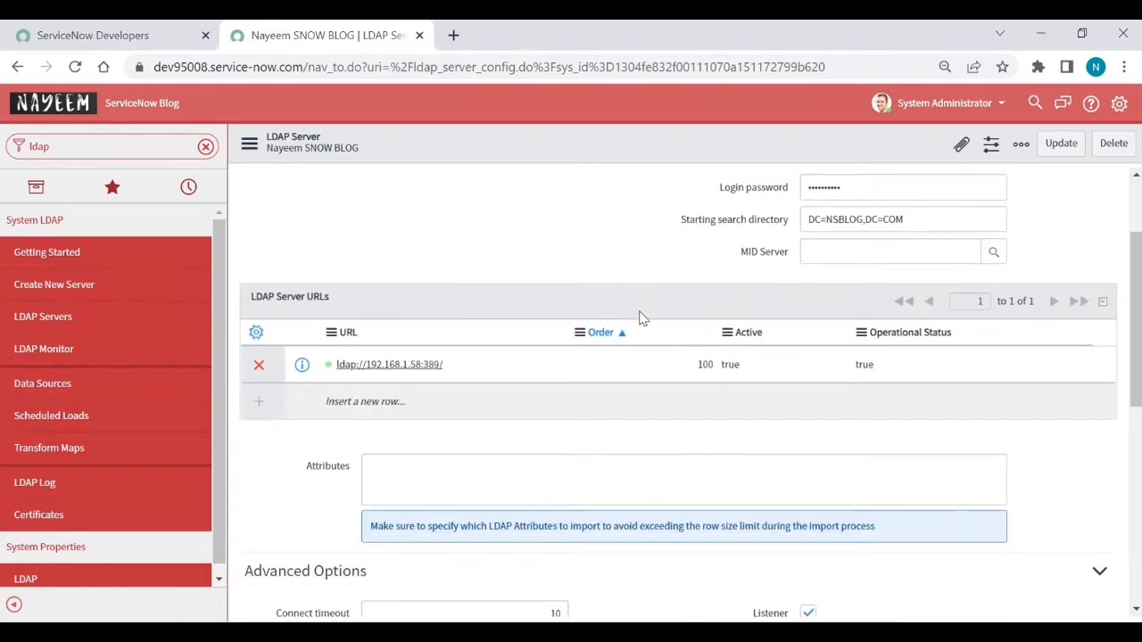
scroll(643, 319, up, 2)
scroll(640, 319, up, 1)
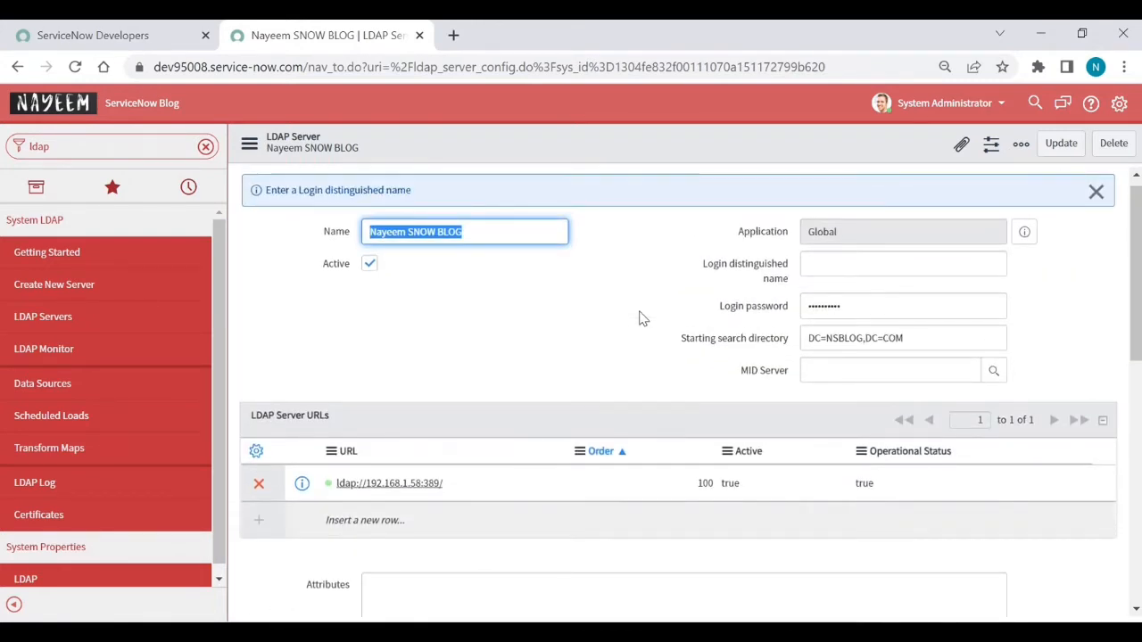
scroll(639, 318, up, 1)
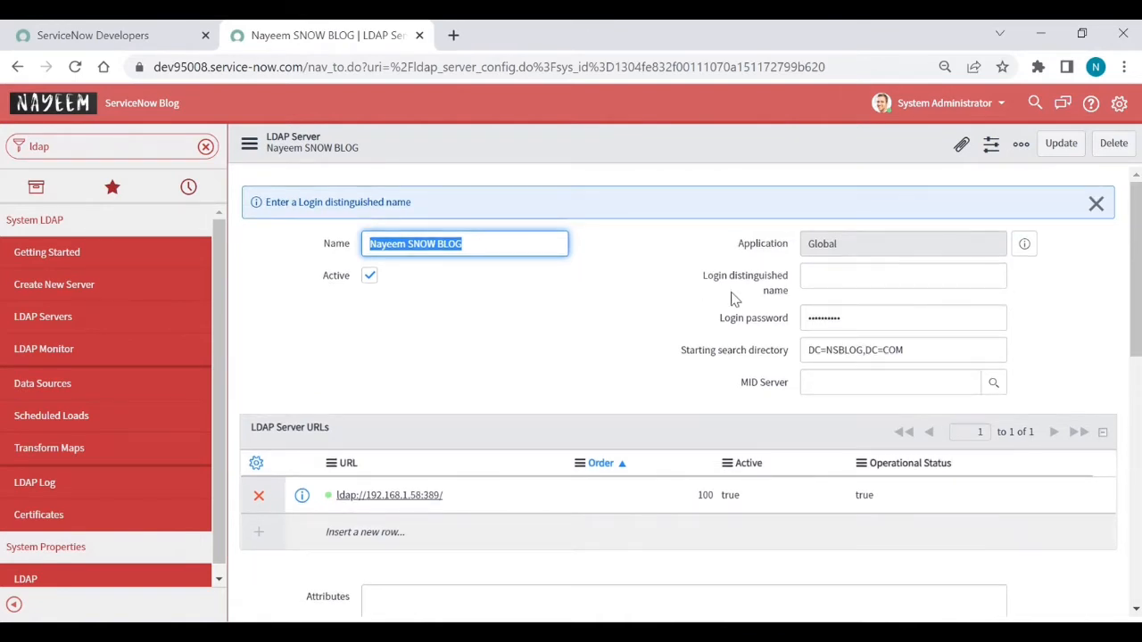
mouse_move(783, 301)
click(842, 282)
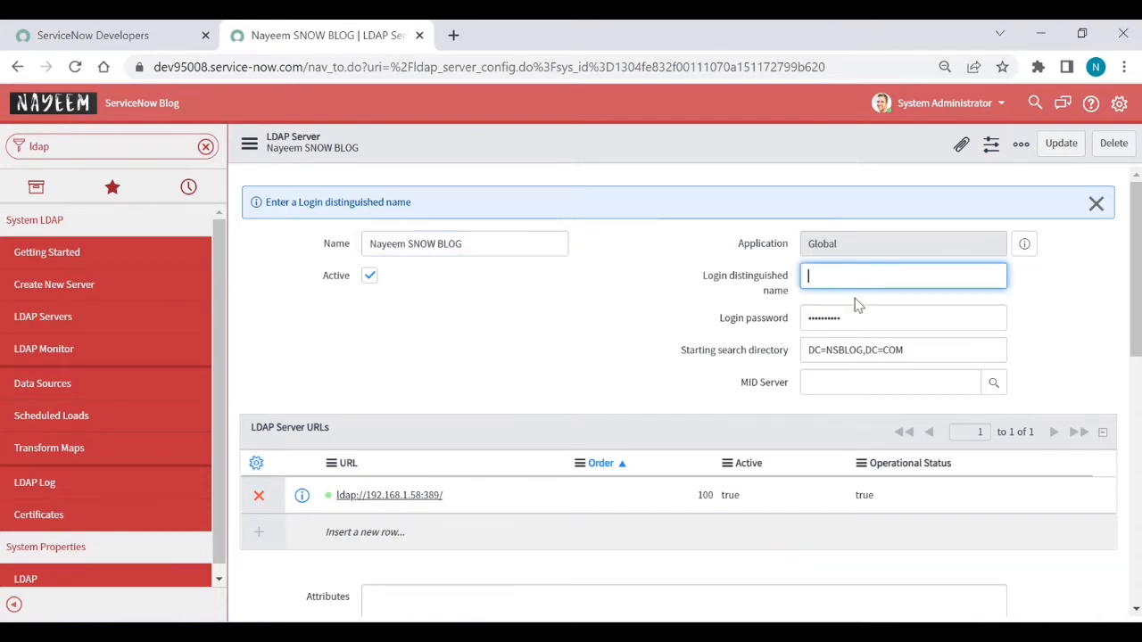
click(865, 319)
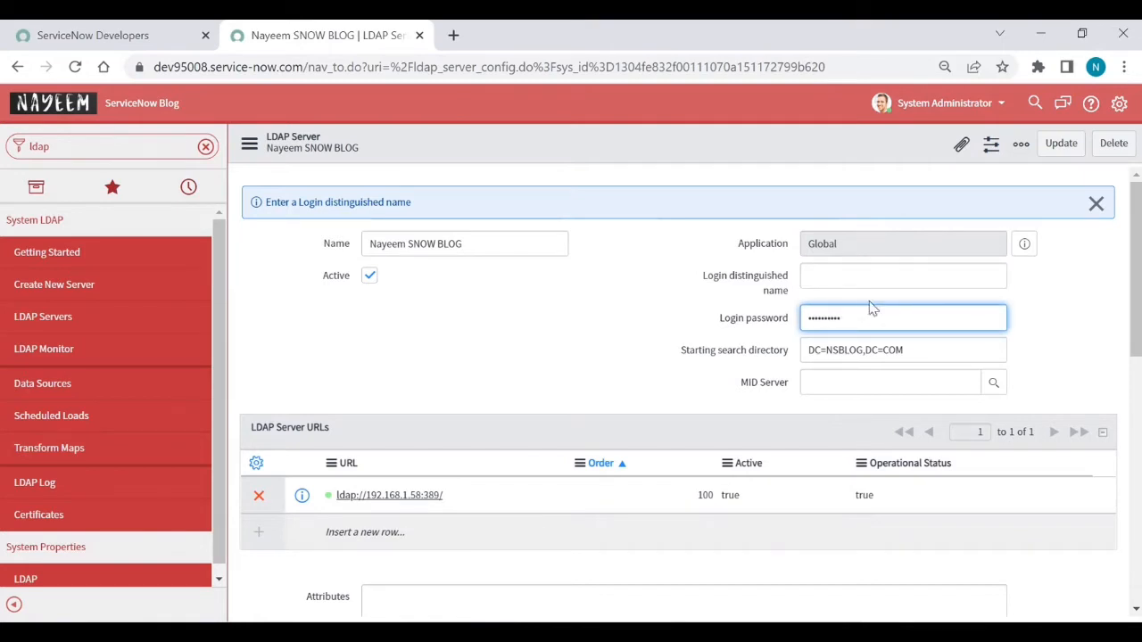
click(870, 283)
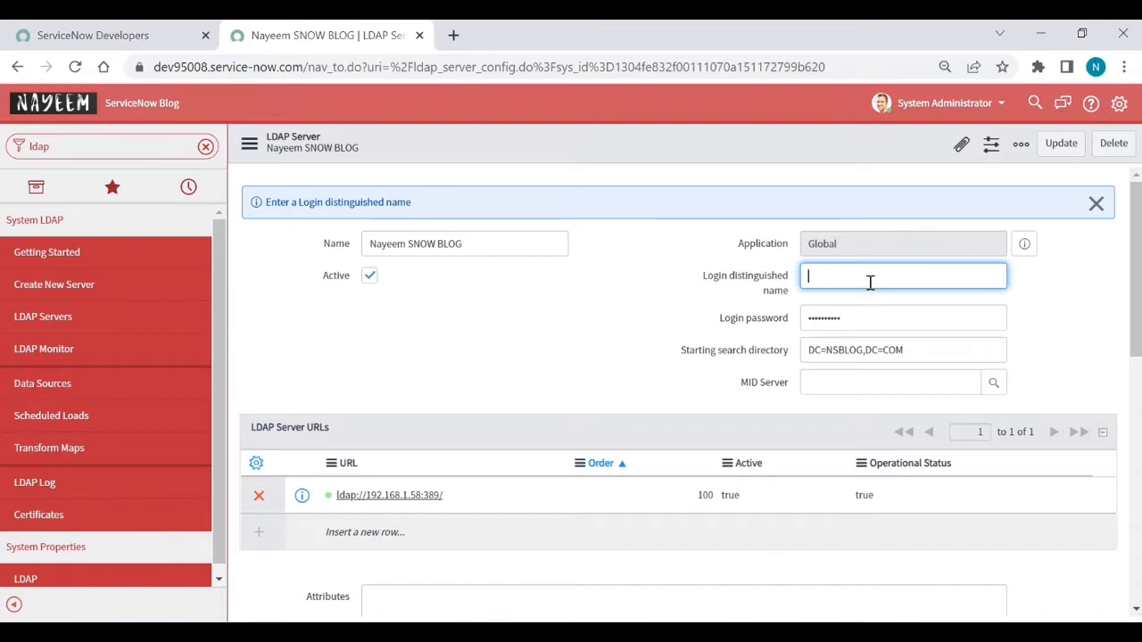
text(NSB\nayeemsnowblog)
Step: Replace the stored login password with the account password and save the LDAP server record
double_click(859, 318)
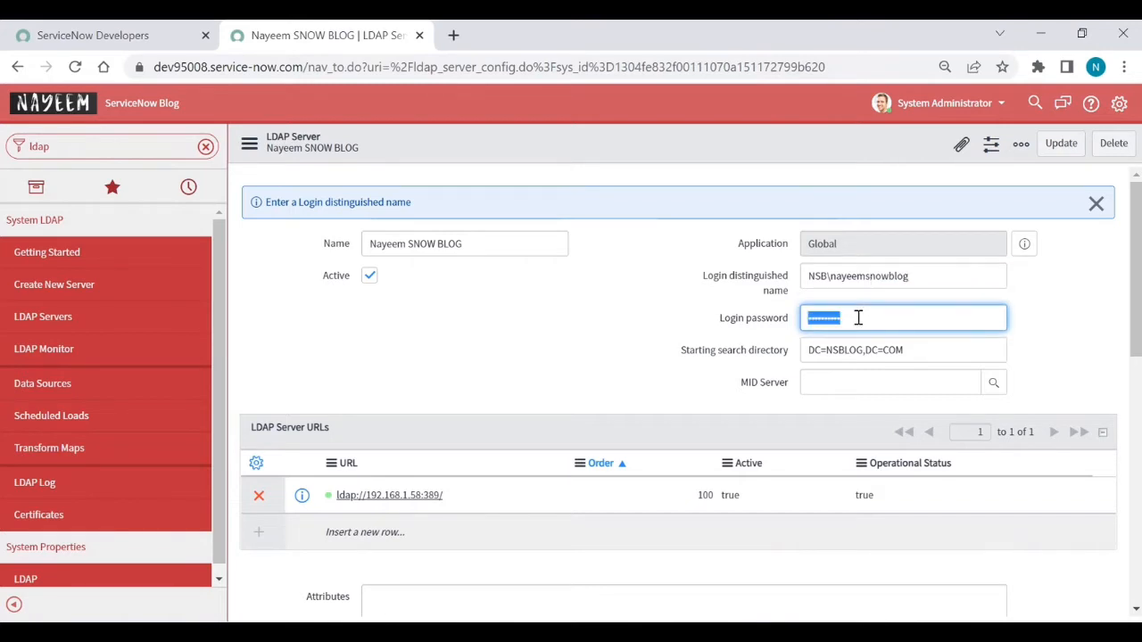
key(BackSpace)
key(BackSpace)
text(••••••••••)
click(590, 357)
scroll(590, 357, down, 2)
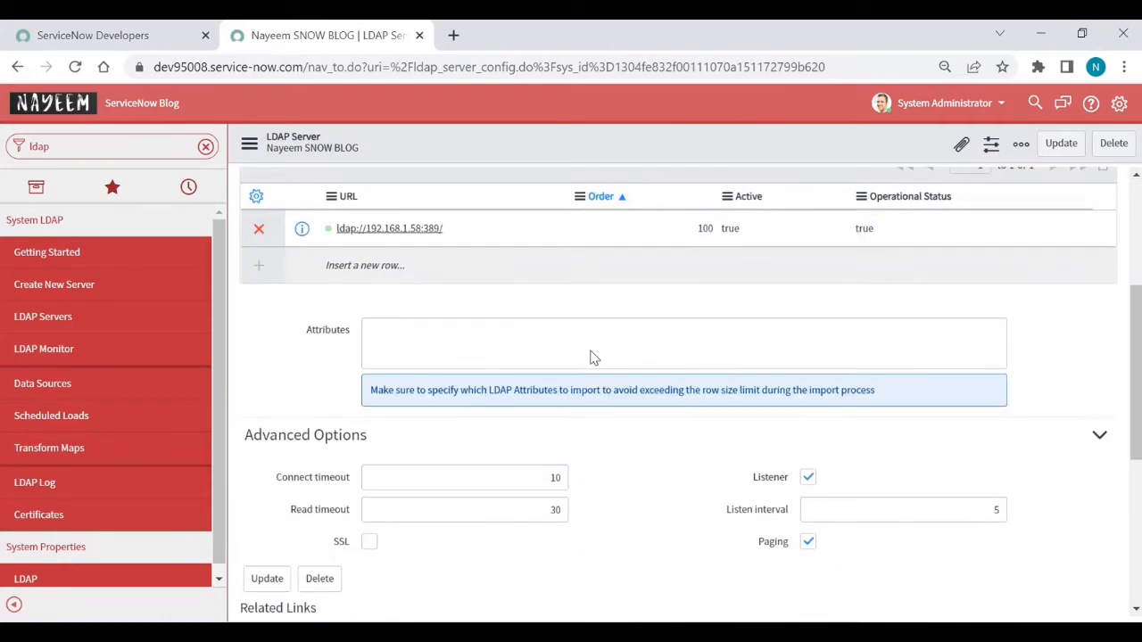
scroll(590, 357, up, 1)
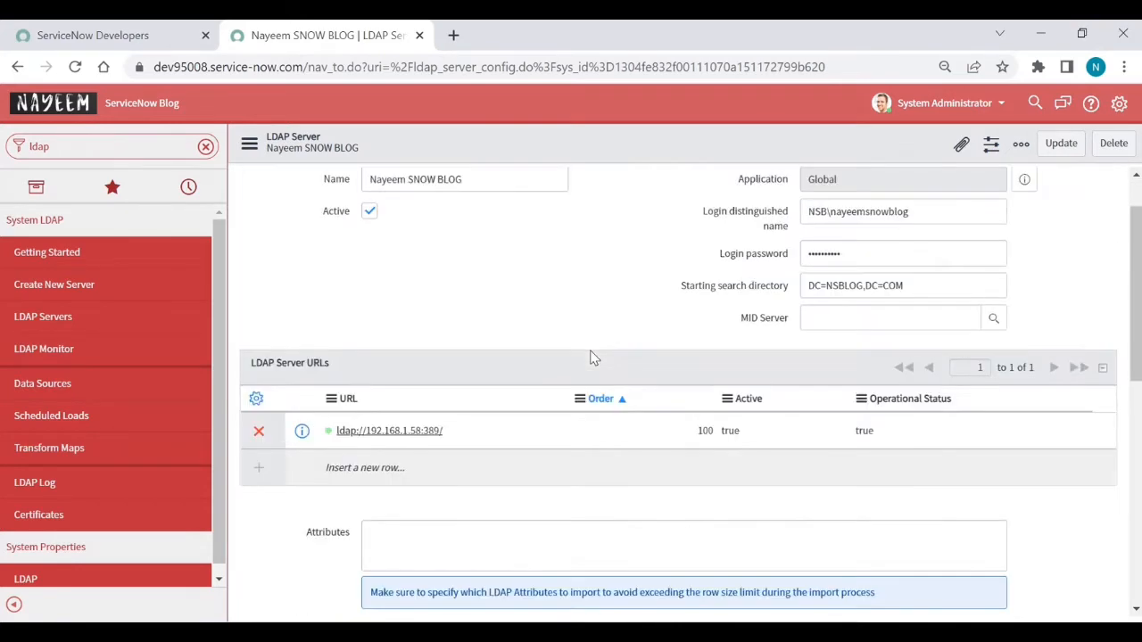
right_click(650, 149)
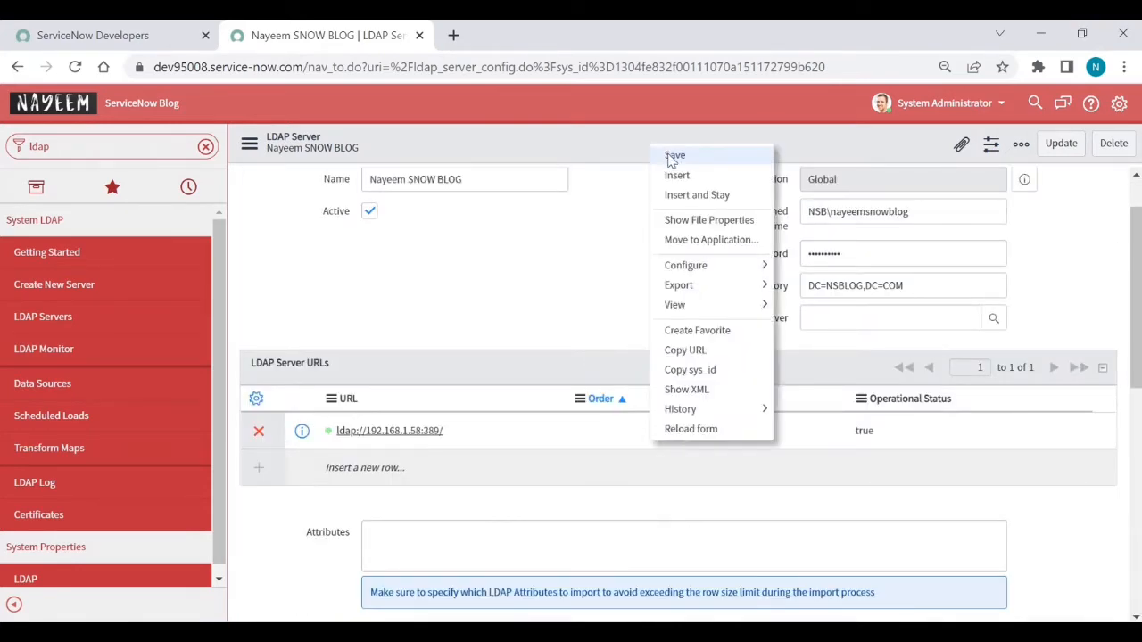
click(675, 157)
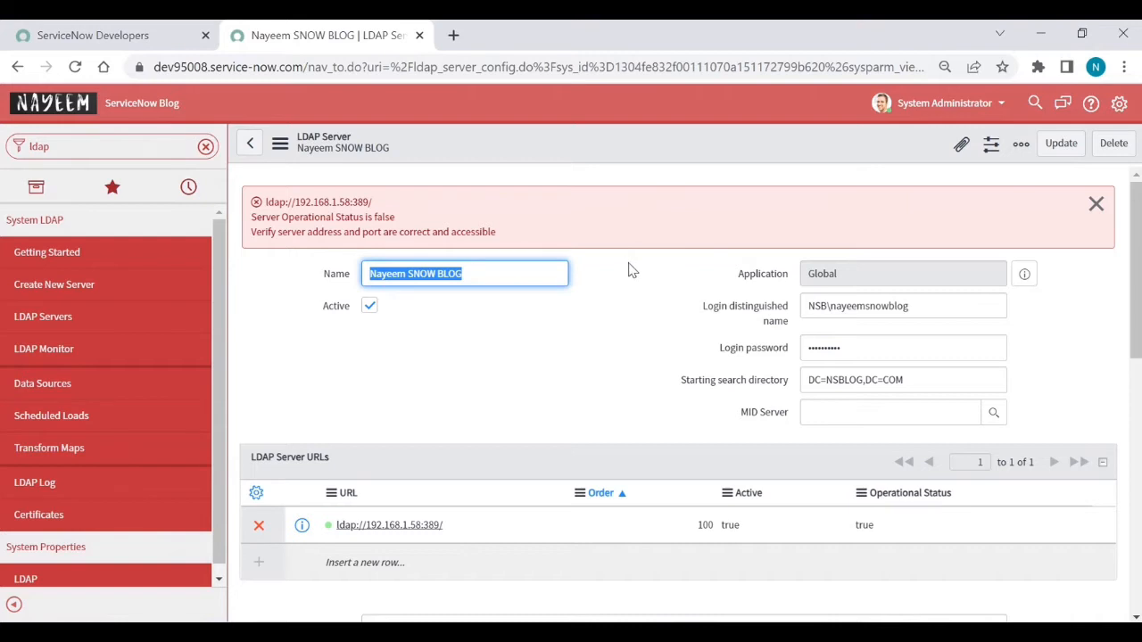
Step: Choose Dev95008midserver as the MID Server, try saving, and dismiss the listener-running warning
mouse_move(781, 421)
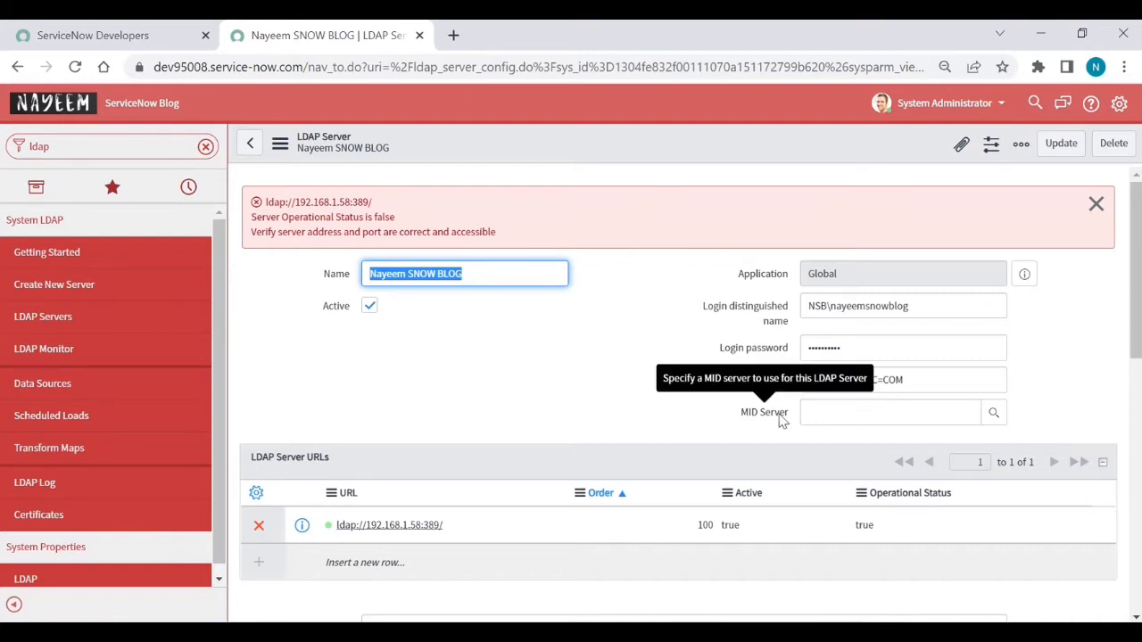
click(988, 424)
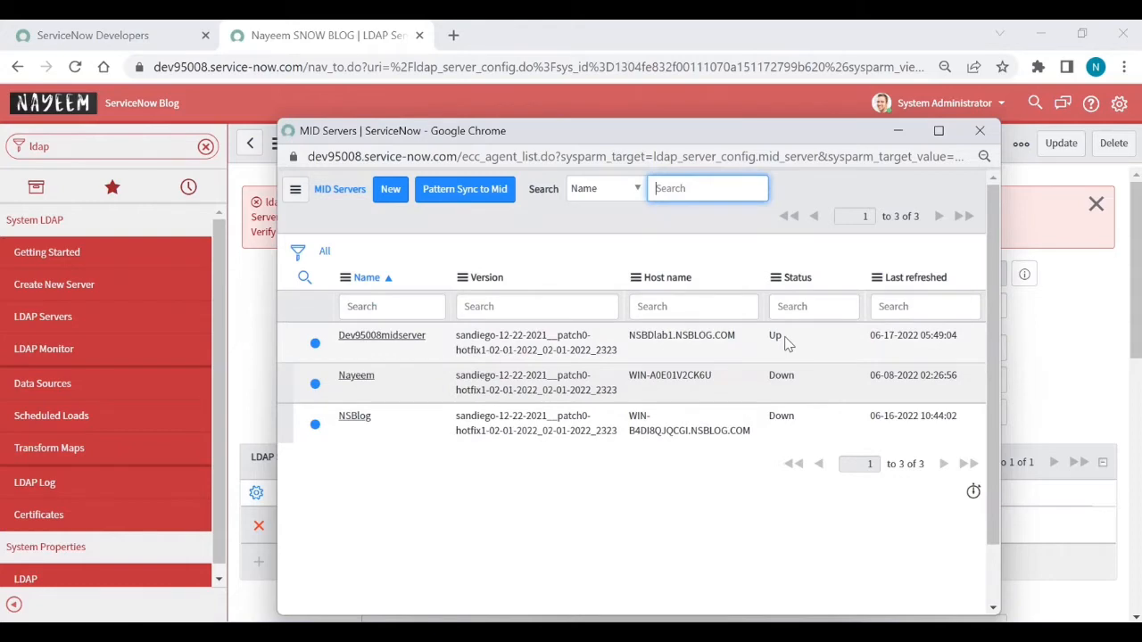
click(403, 337)
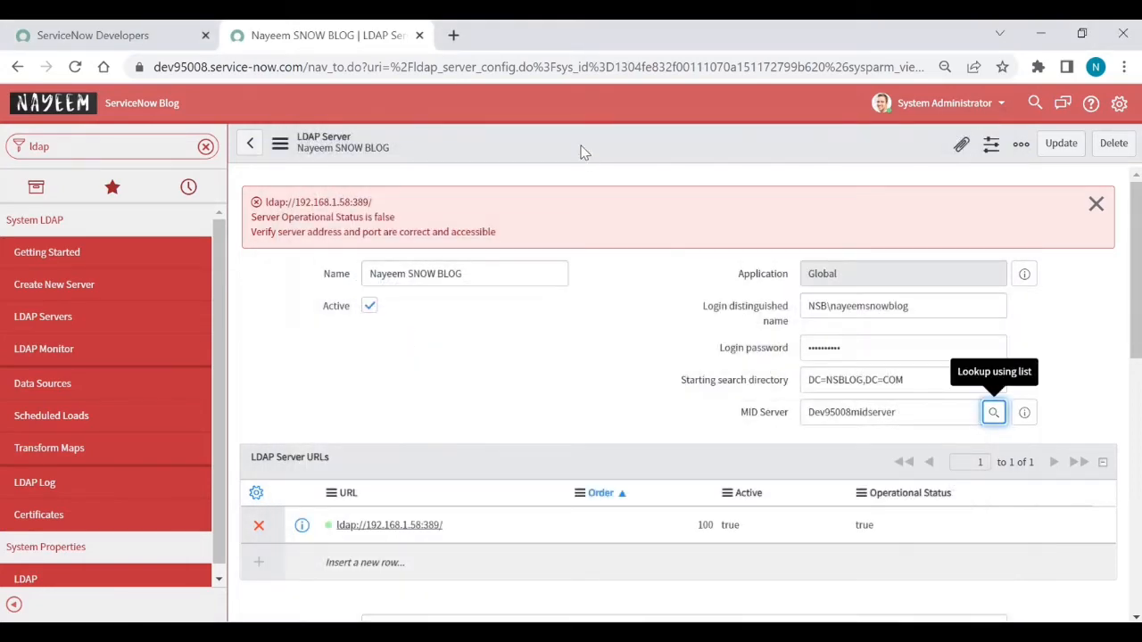
right_click(581, 150)
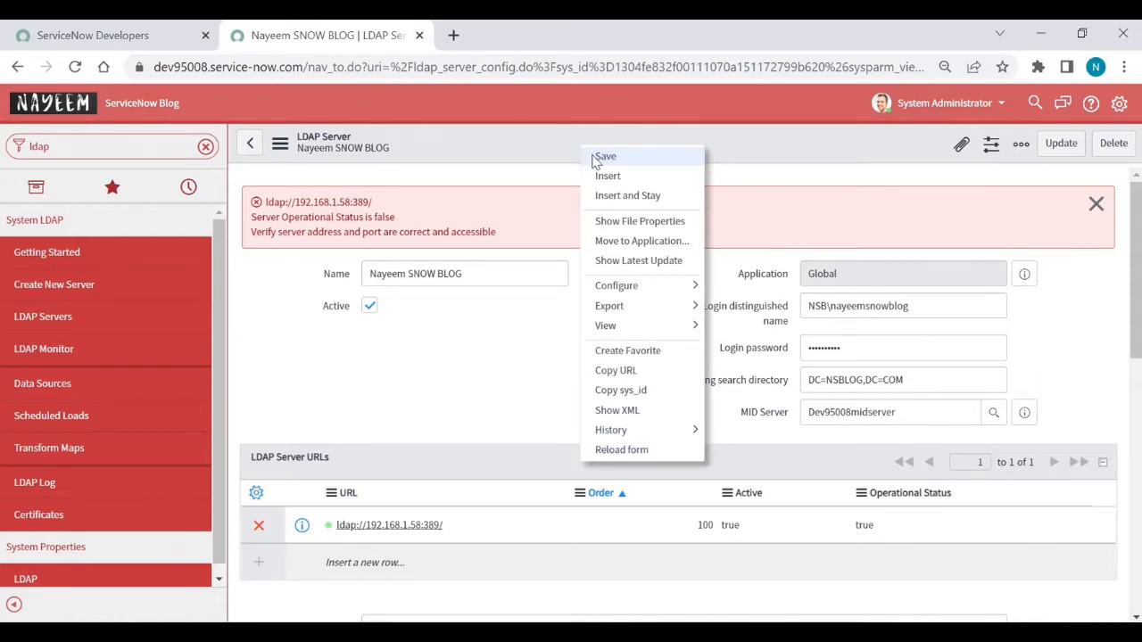
click(604, 157)
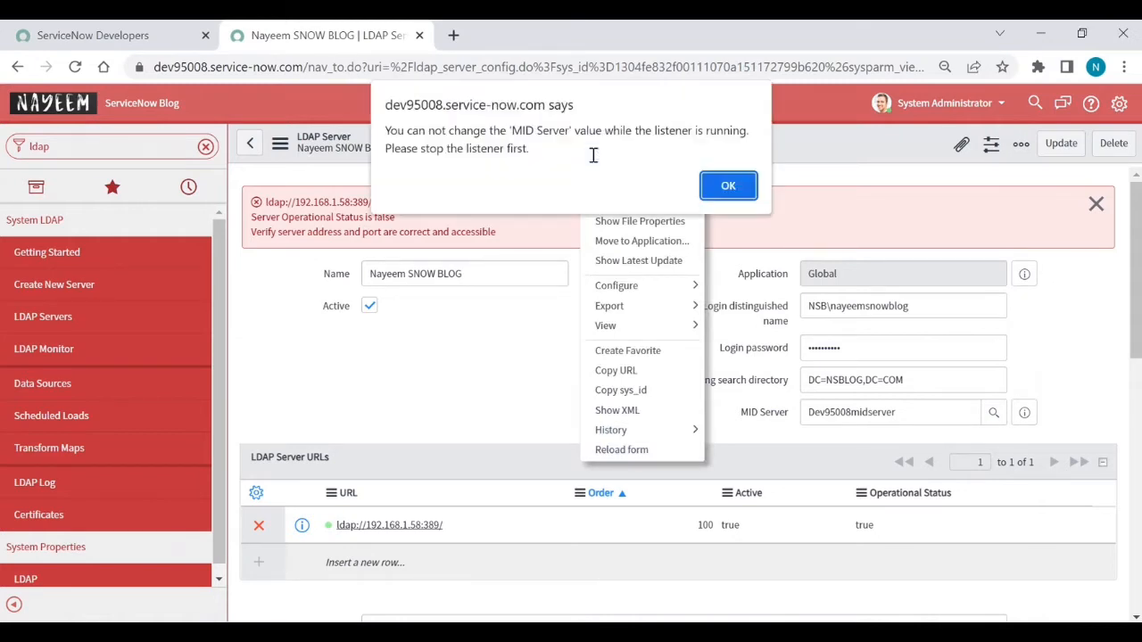
click(727, 188)
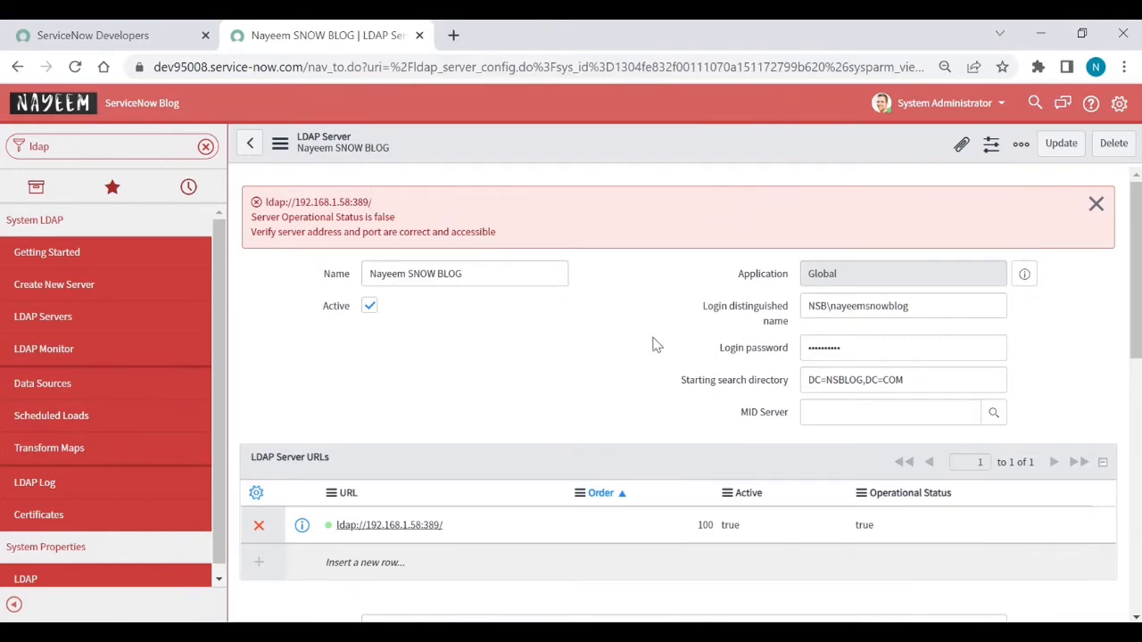
Step: Uncheck Listener, reselect Dev95008midserver, and save again, dismissing the same warning
scroll(657, 341, down, 3)
scroll(653, 345, down, 1)
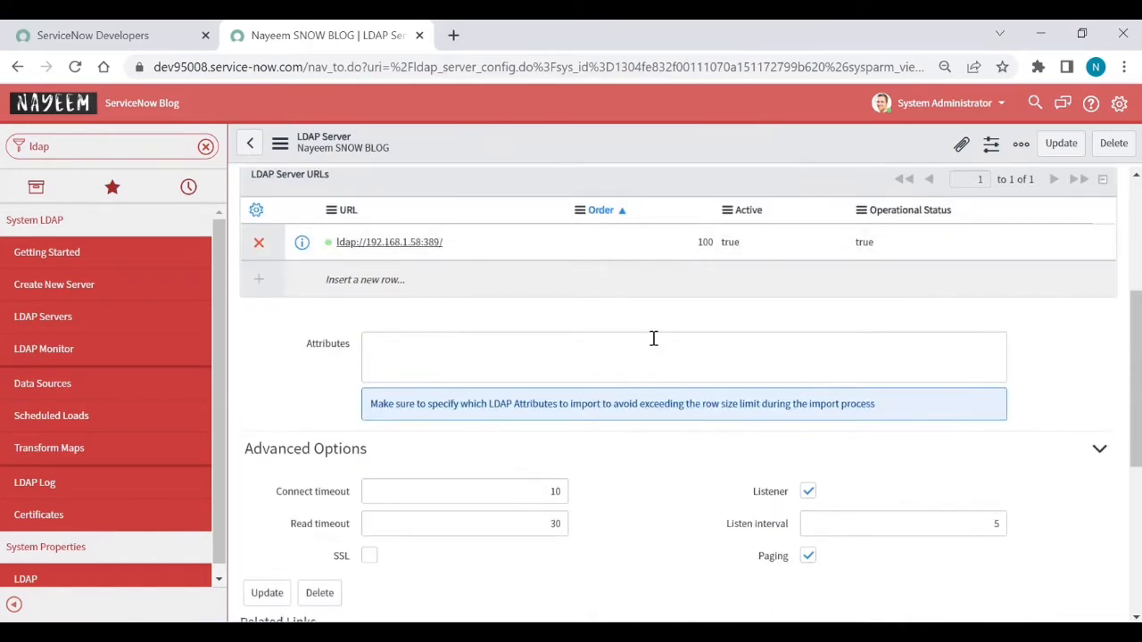
click(808, 492)
scroll(810, 496, up, 3)
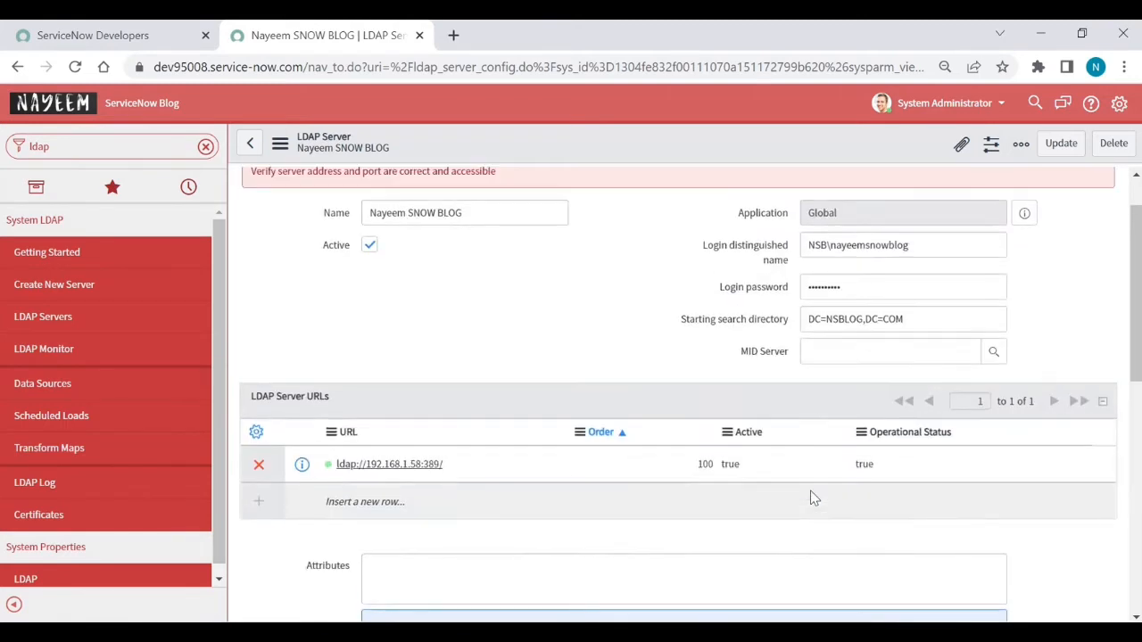
click(880, 356)
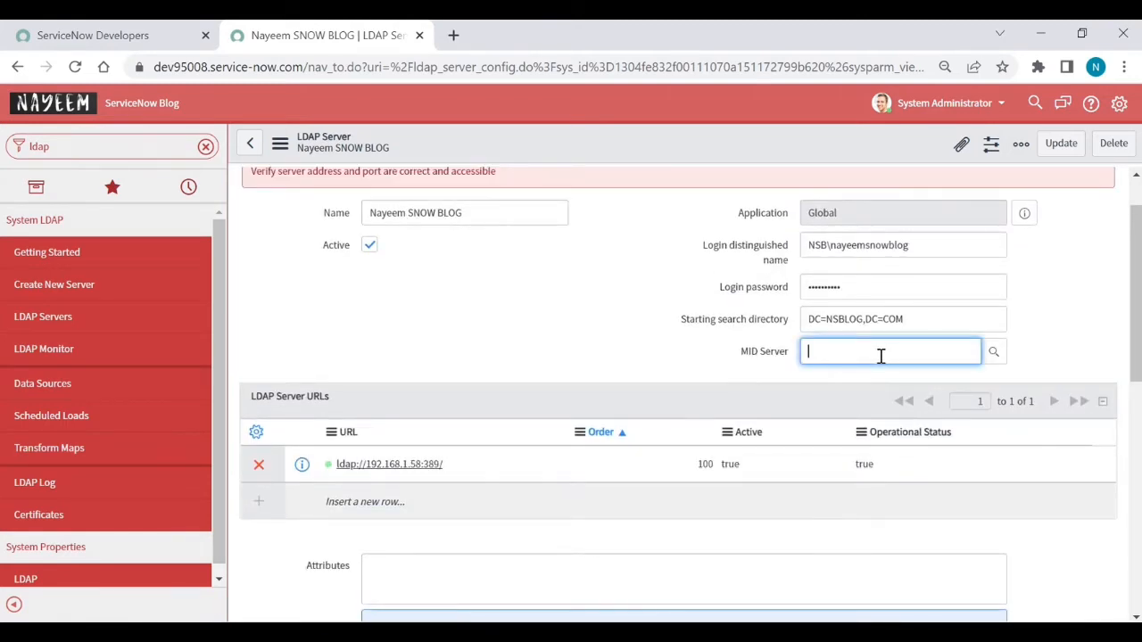
text(Dev)
click(874, 385)
right_click(677, 139)
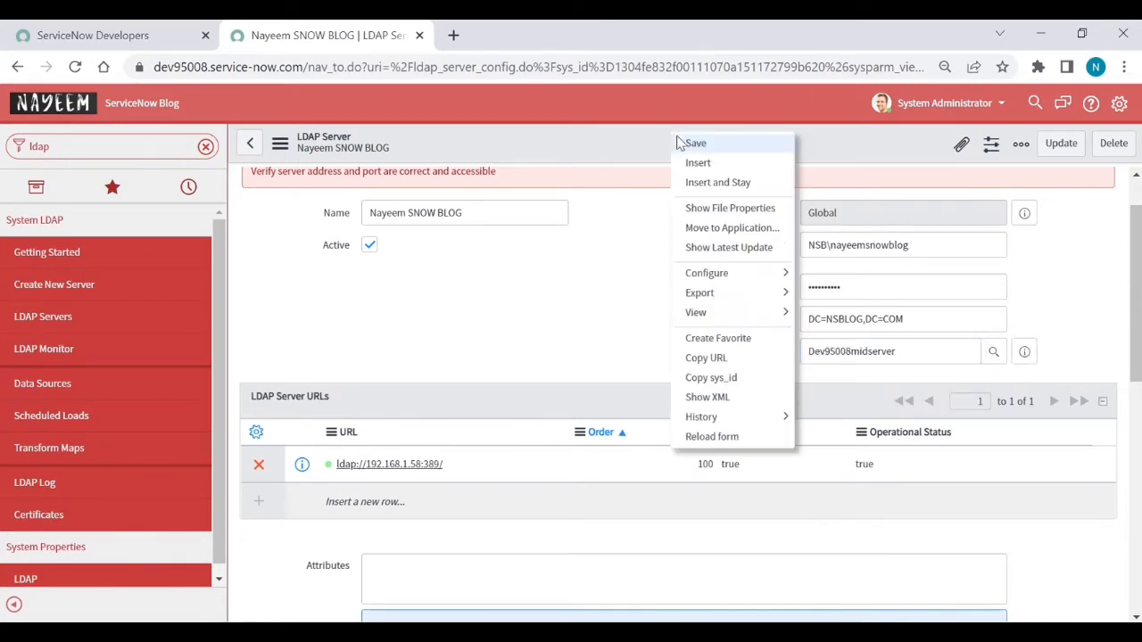
click(694, 144)
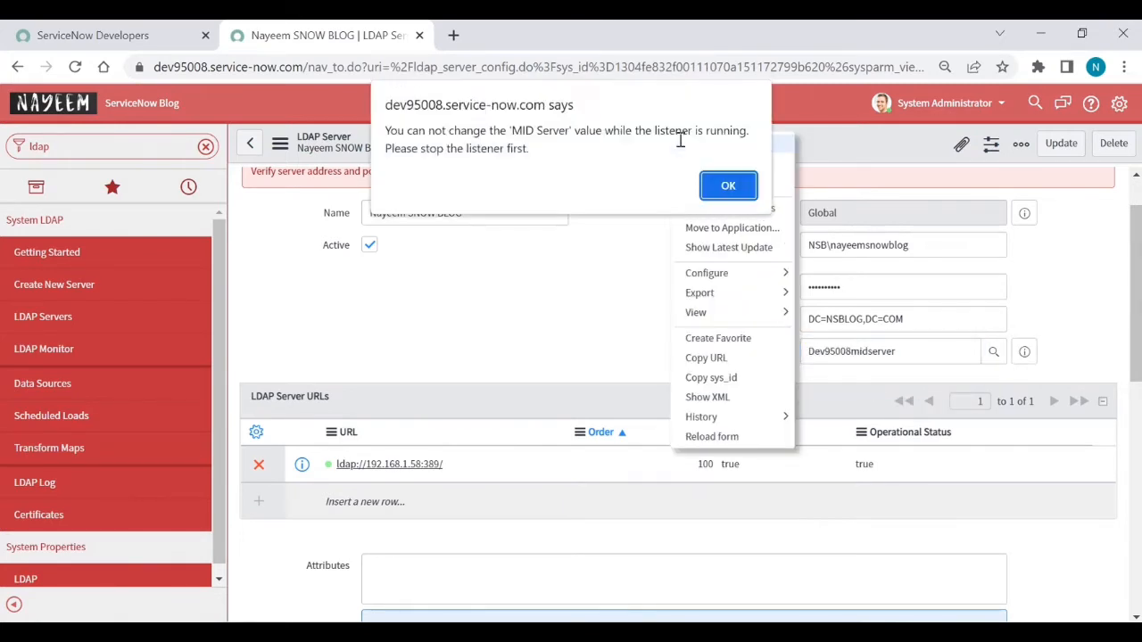
click(718, 187)
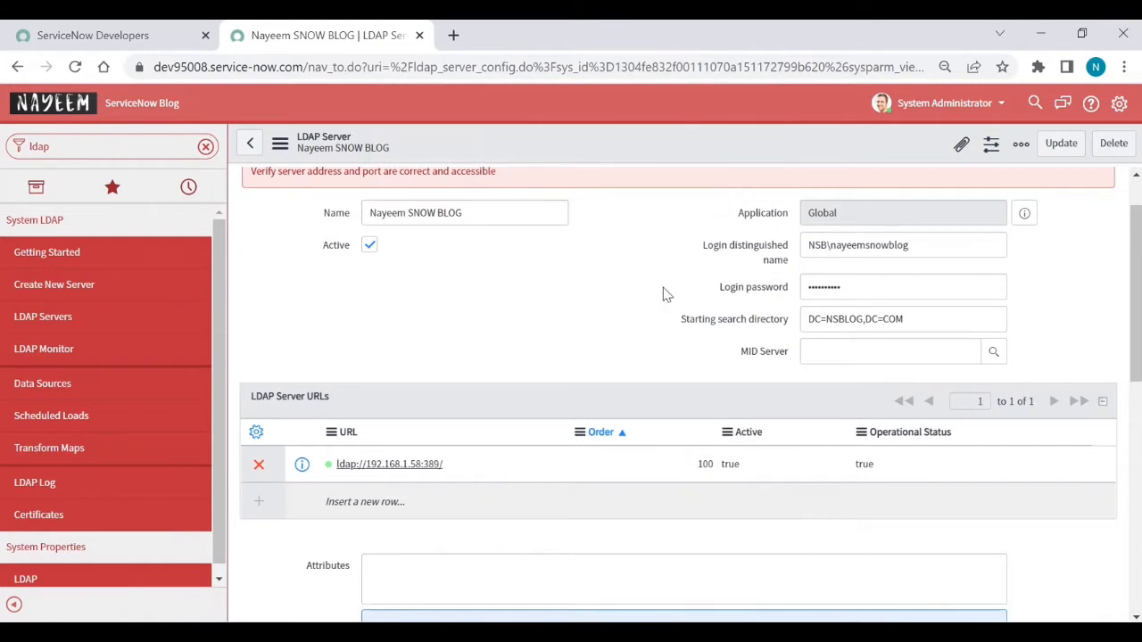
Step: Stop the listener, set MID Server to Dev95008midserver, and save the LDAP server record
scroll(644, 309, down, 3)
scroll(642, 305, down, 2)
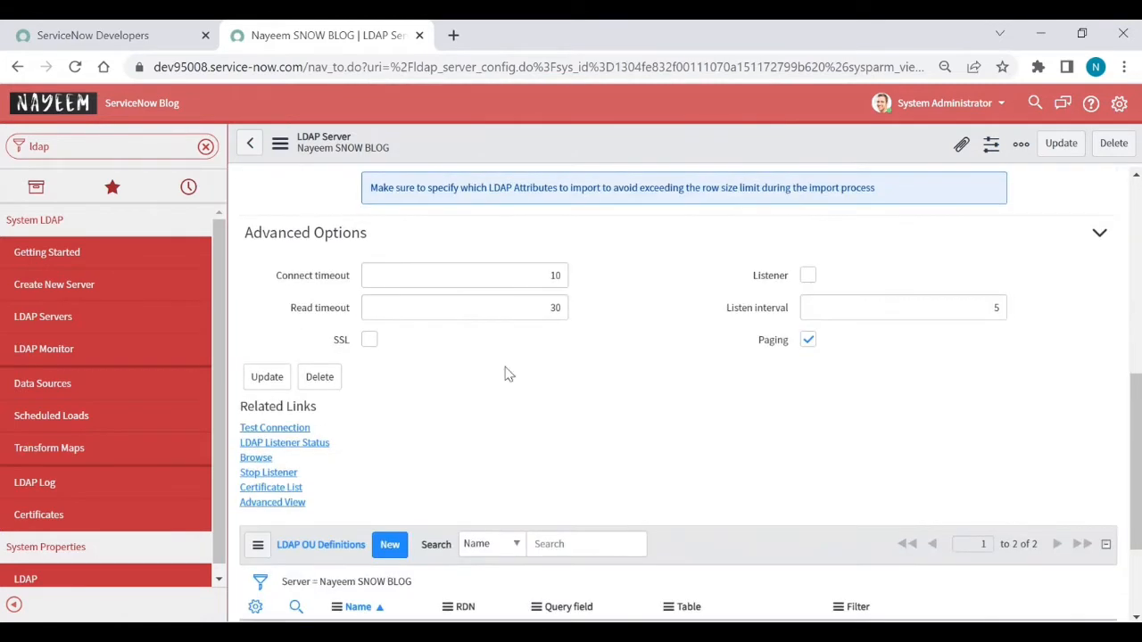
click(285, 475)
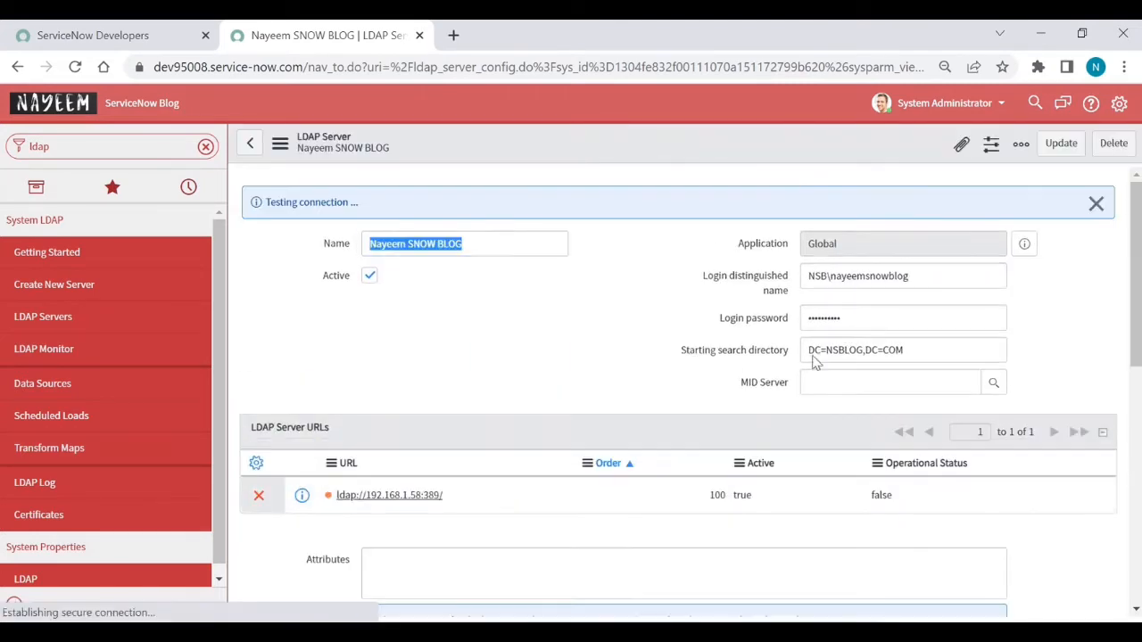
click(813, 386)
text(a)
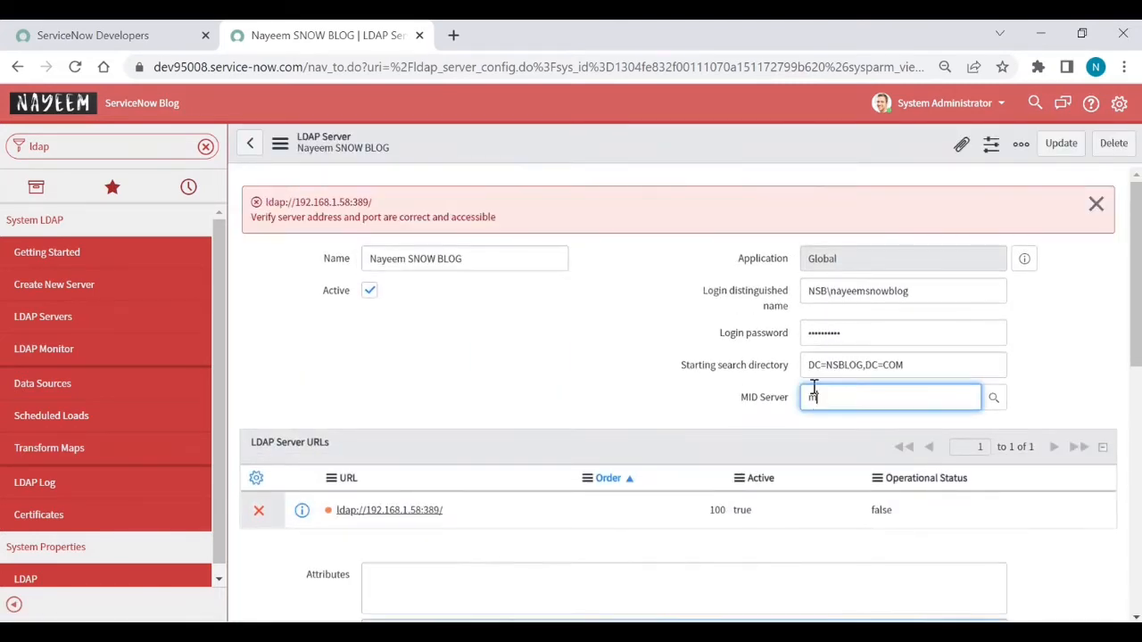
text(e)
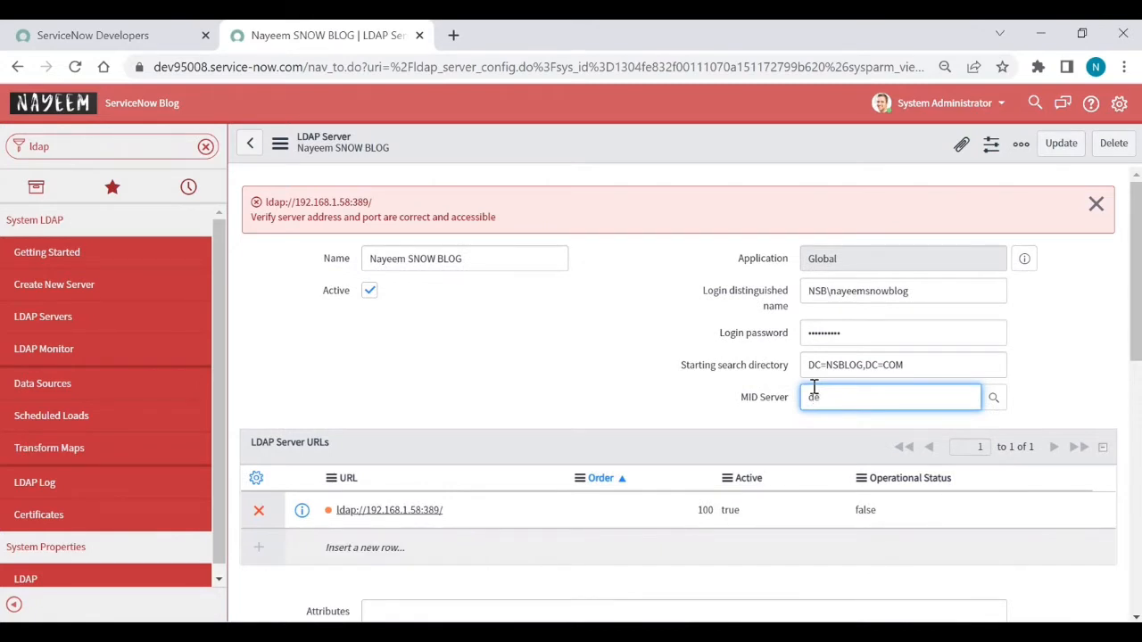
click(849, 433)
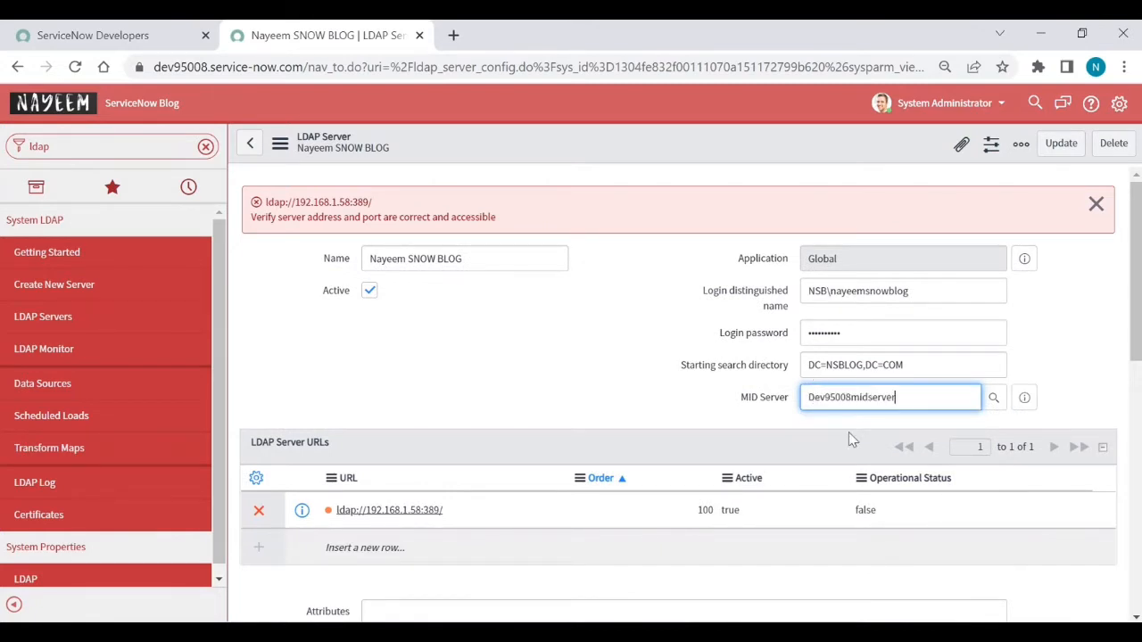
right_click(712, 157)
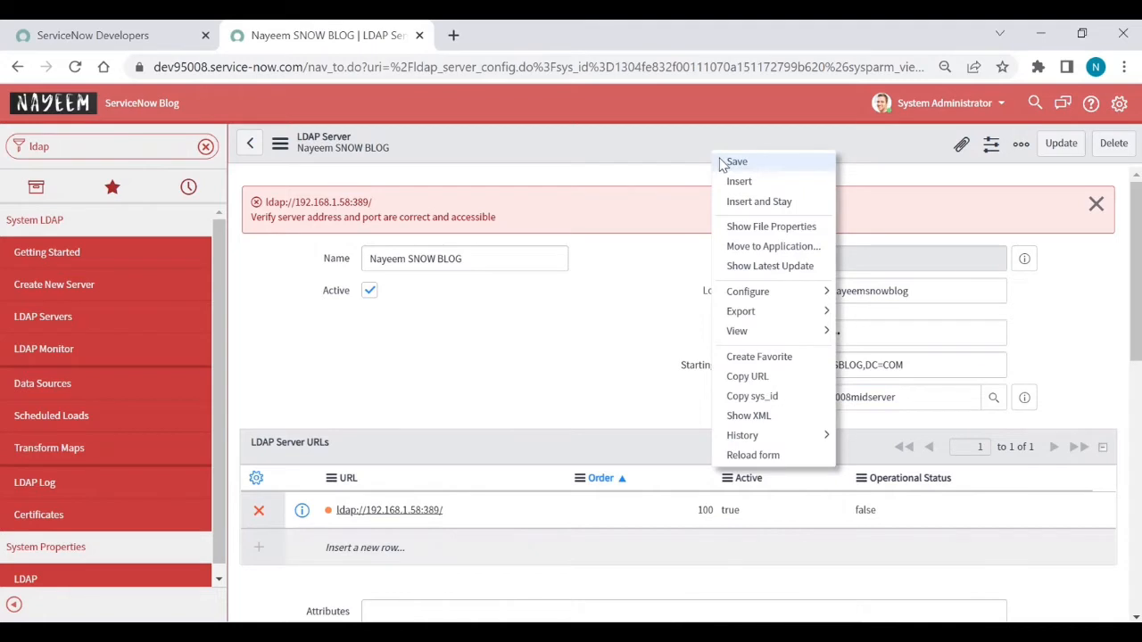
click(737, 162)
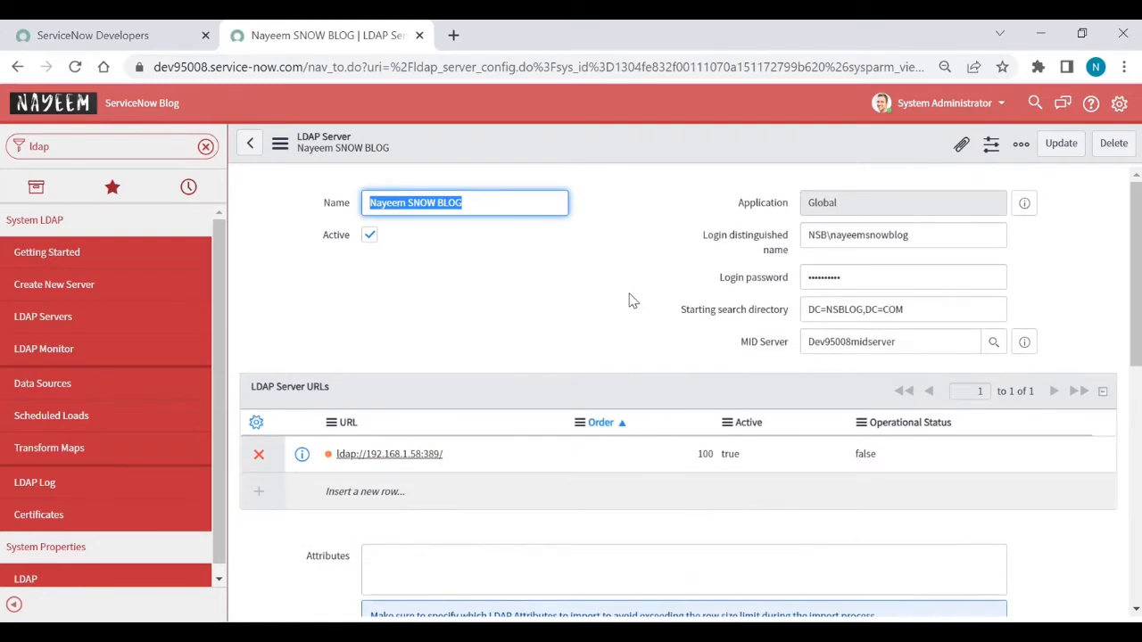
scroll(629, 300, down, 4)
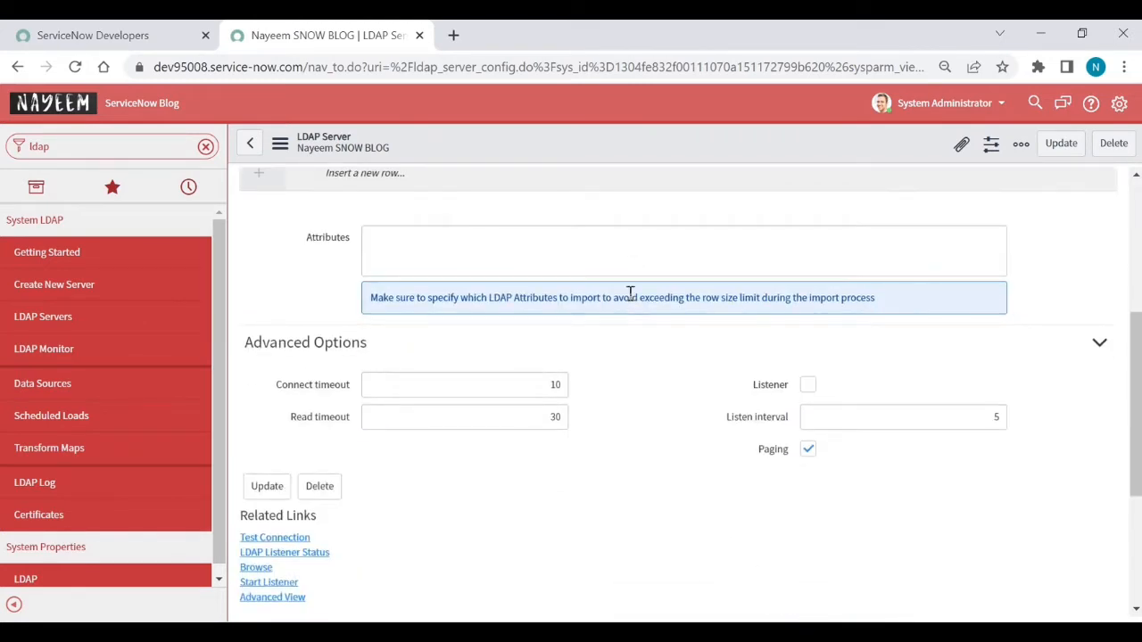
scroll(629, 295, down, 2)
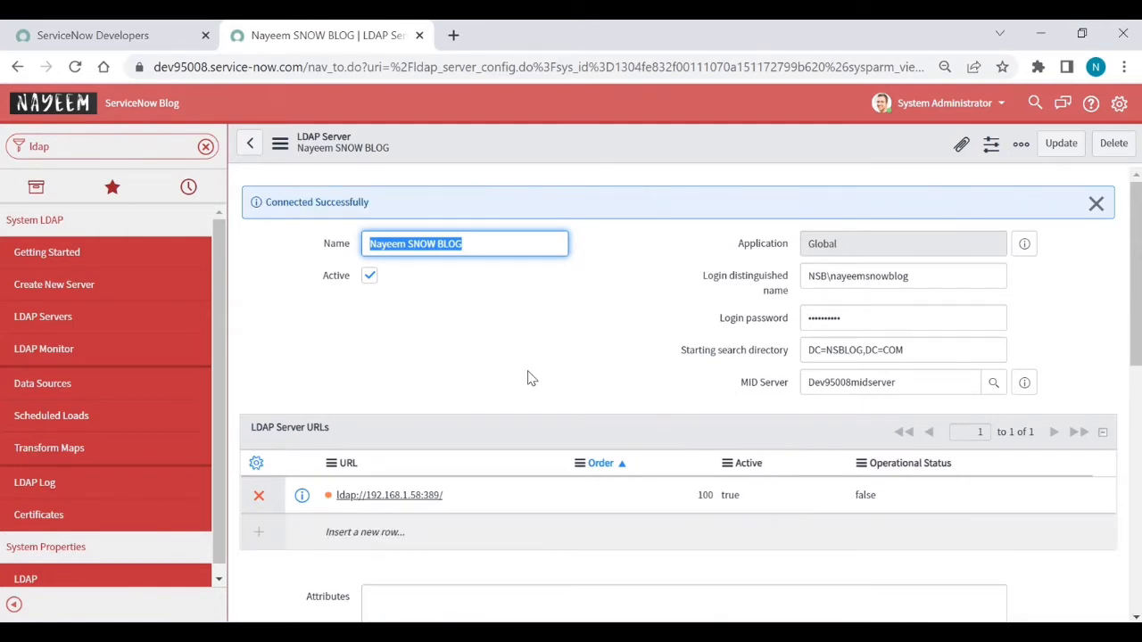
Step: Reload the LDAP server form so its operational status refreshes to true
right_click(583, 145)
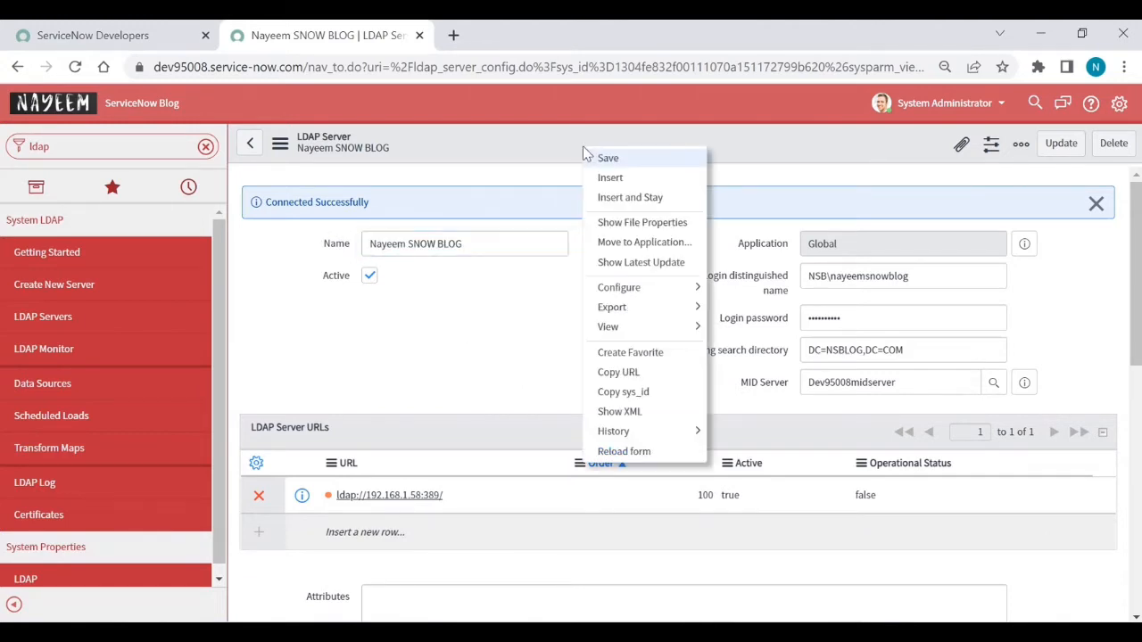
click(625, 451)
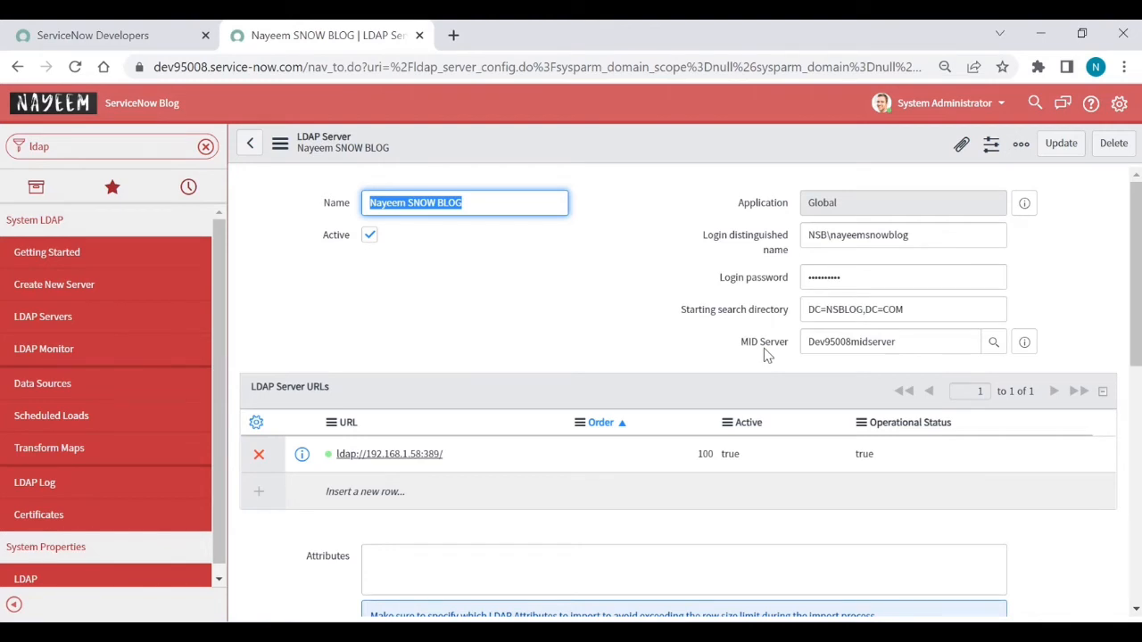
mouse_move(764, 350)
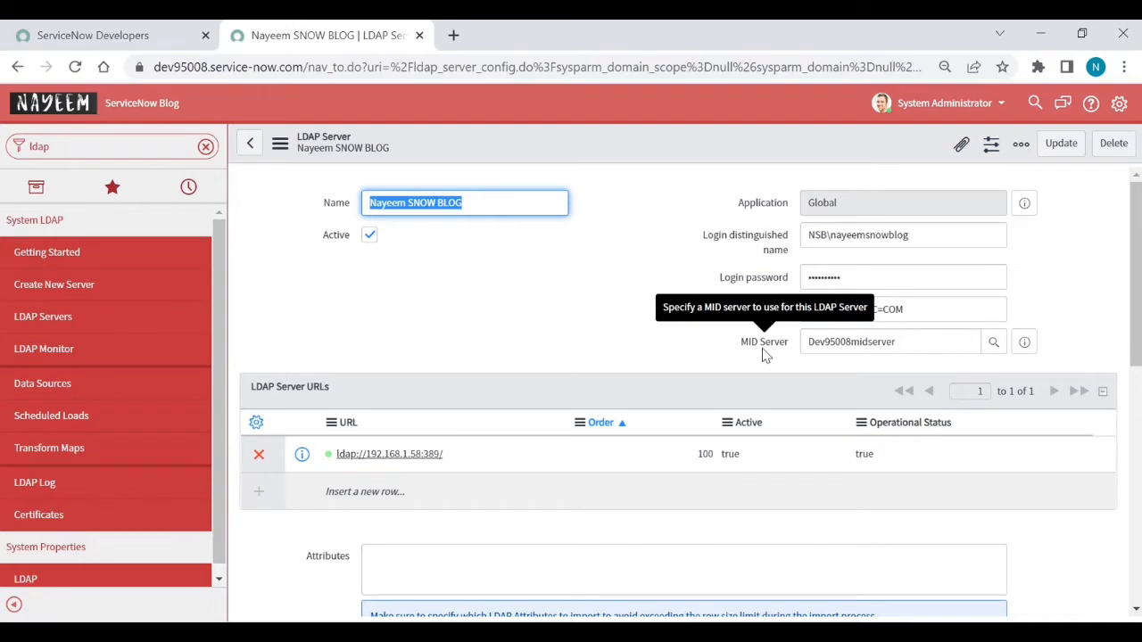
scroll(638, 350, down, 2)
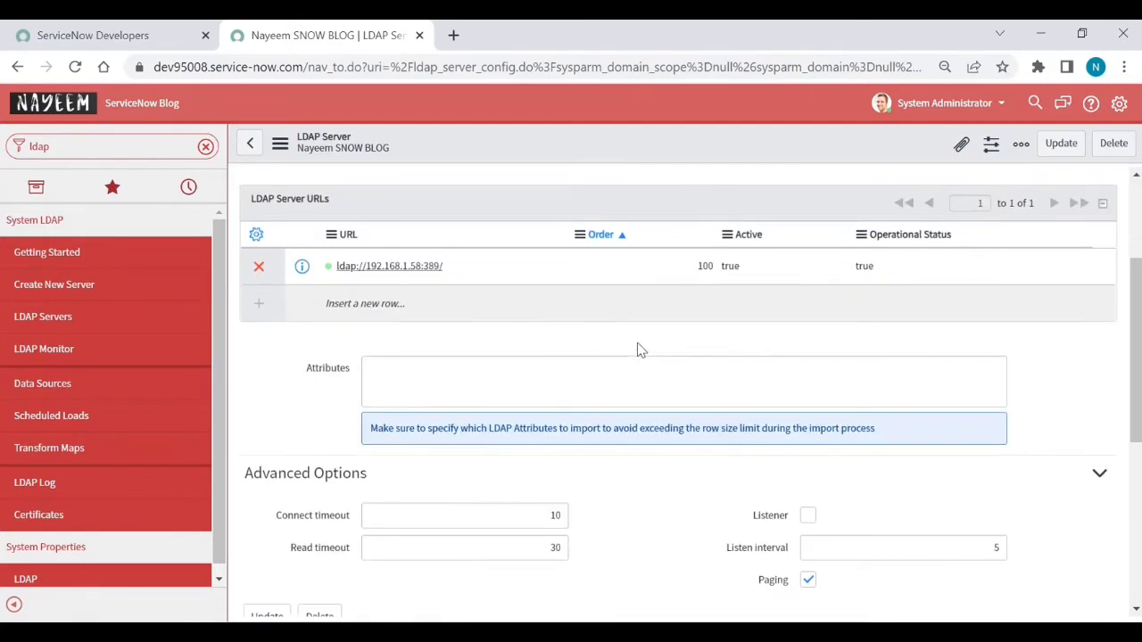
scroll(639, 350, down, 1)
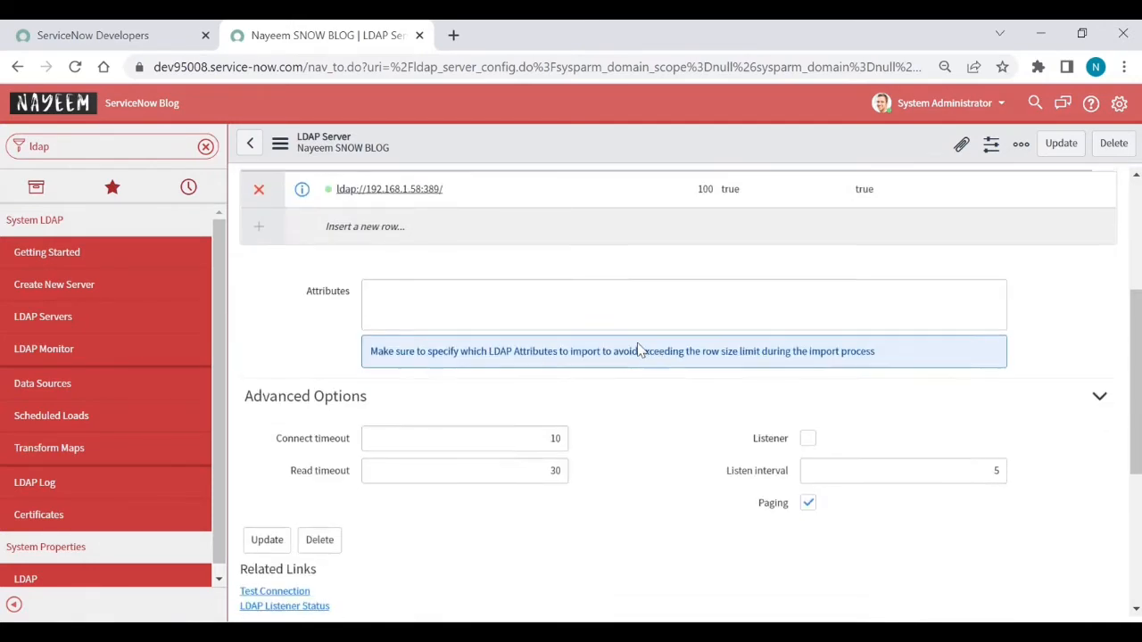
scroll(639, 350, up, 1)
scroll(639, 349, down, 1)
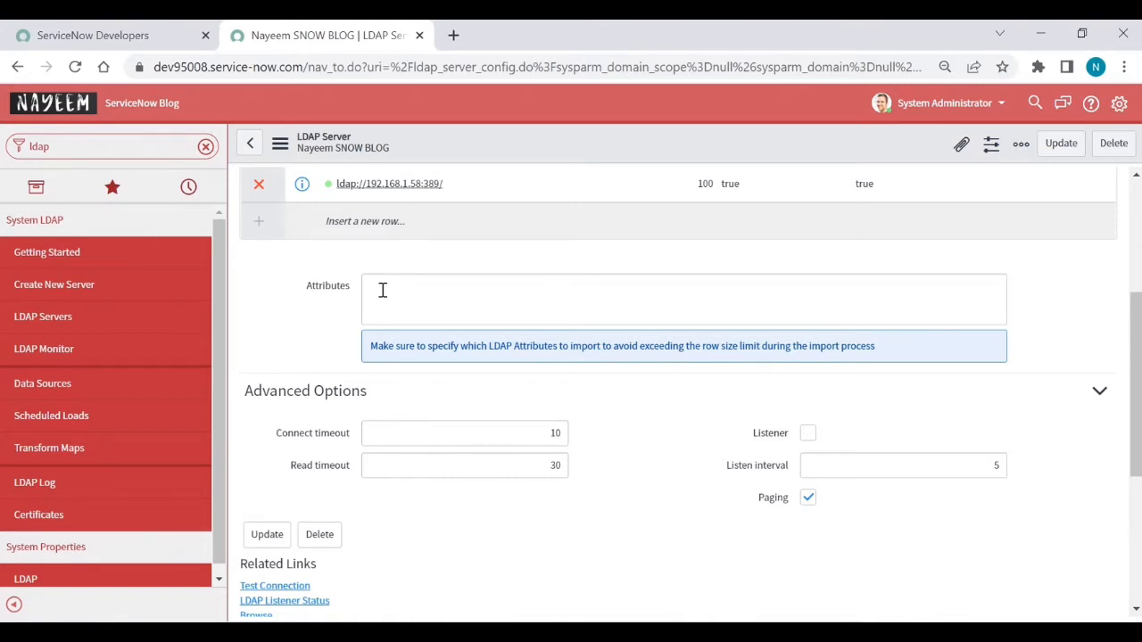
click(483, 301)
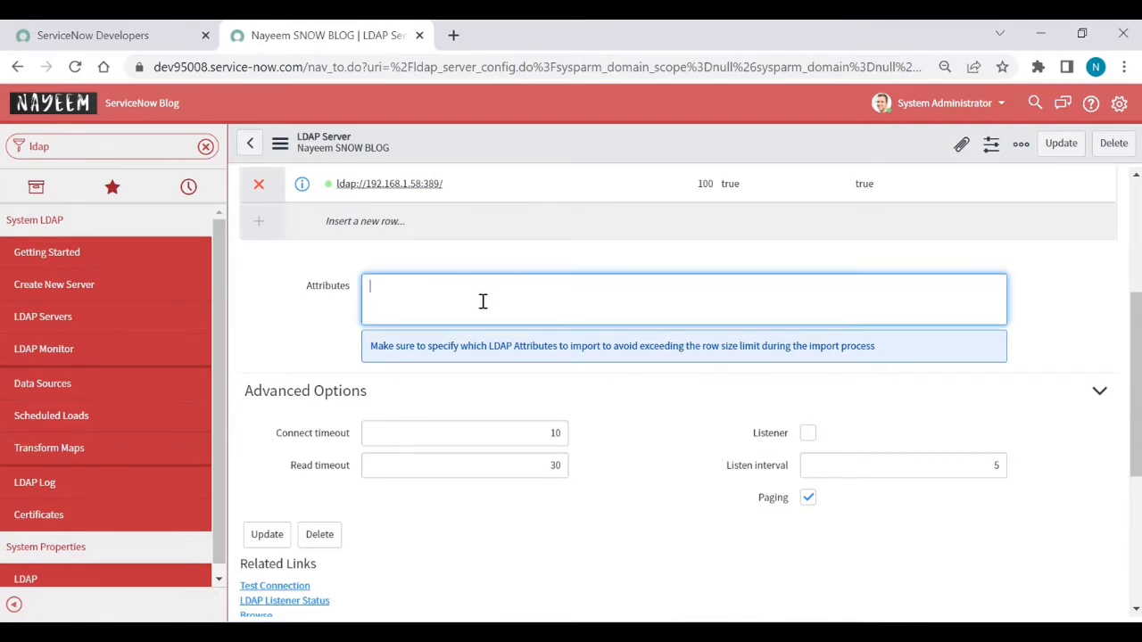
text(name.emaill)
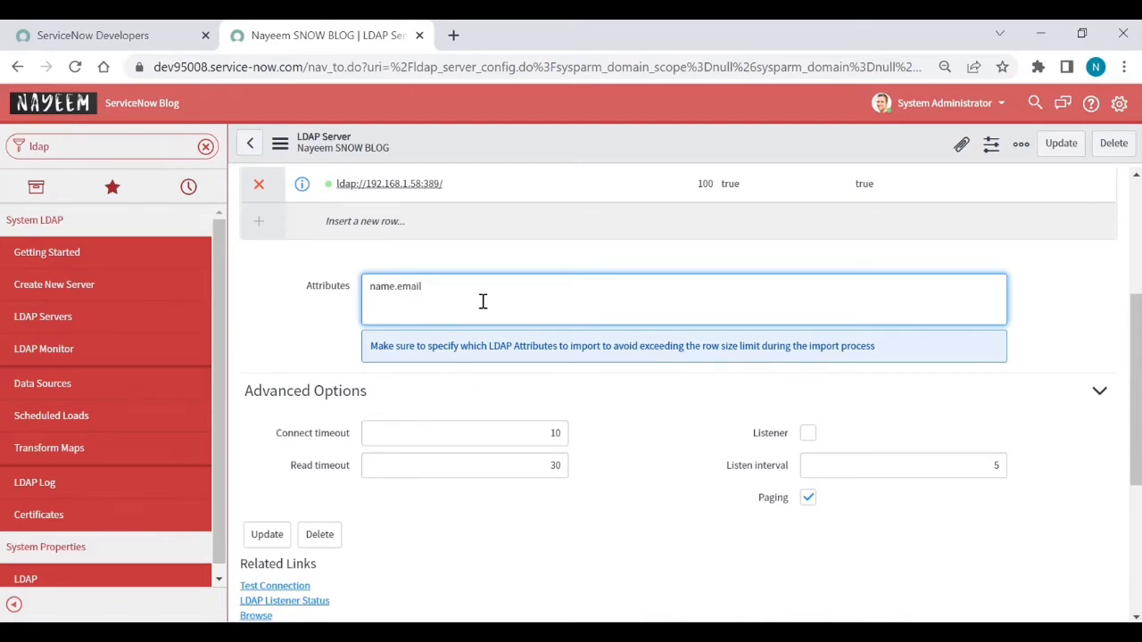
key(BackSpace)
key(BackSpace)
key(BackSpace)
key(BackSpace)
key(BackSpace)
key(BackSpace)
key(BackSpace)
key(BackSpace)
key(BackSpace)
mouse_move(342, 438)
mouse_move(338, 473)
scroll(704, 471, down, 1)
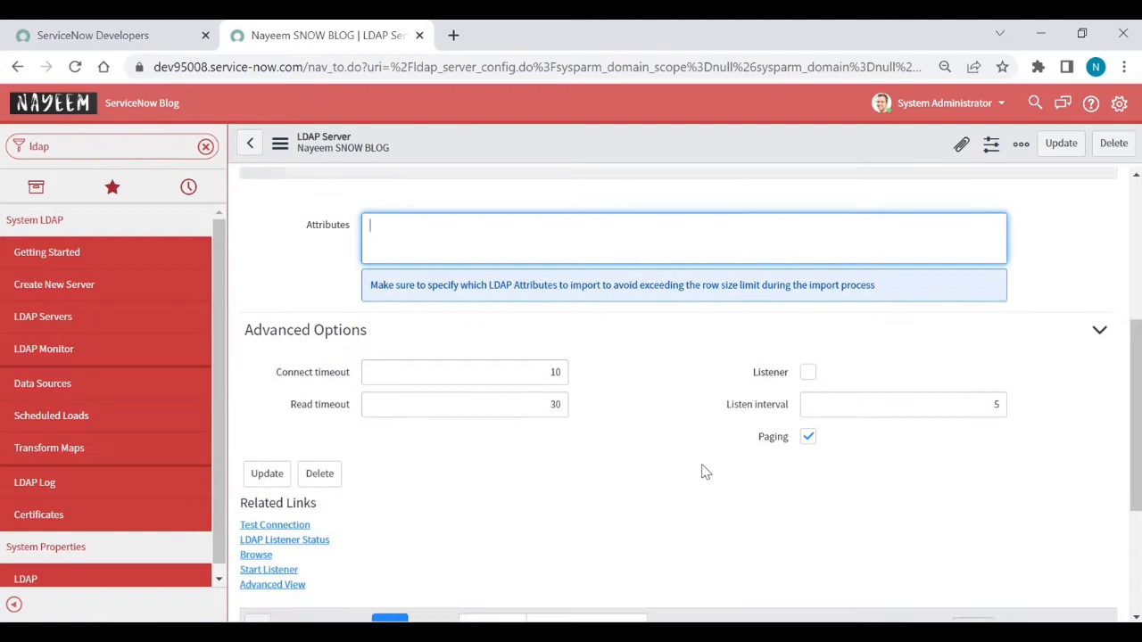
click(809, 437)
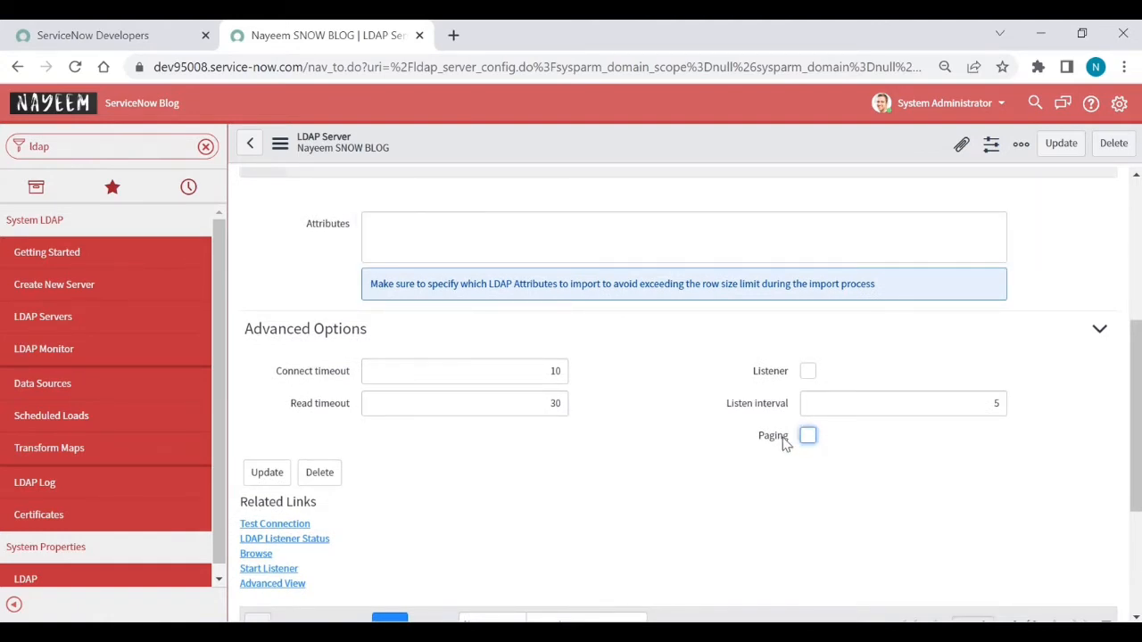
mouse_move(781, 444)
click(808, 439)
scroll(723, 466, up, 4)
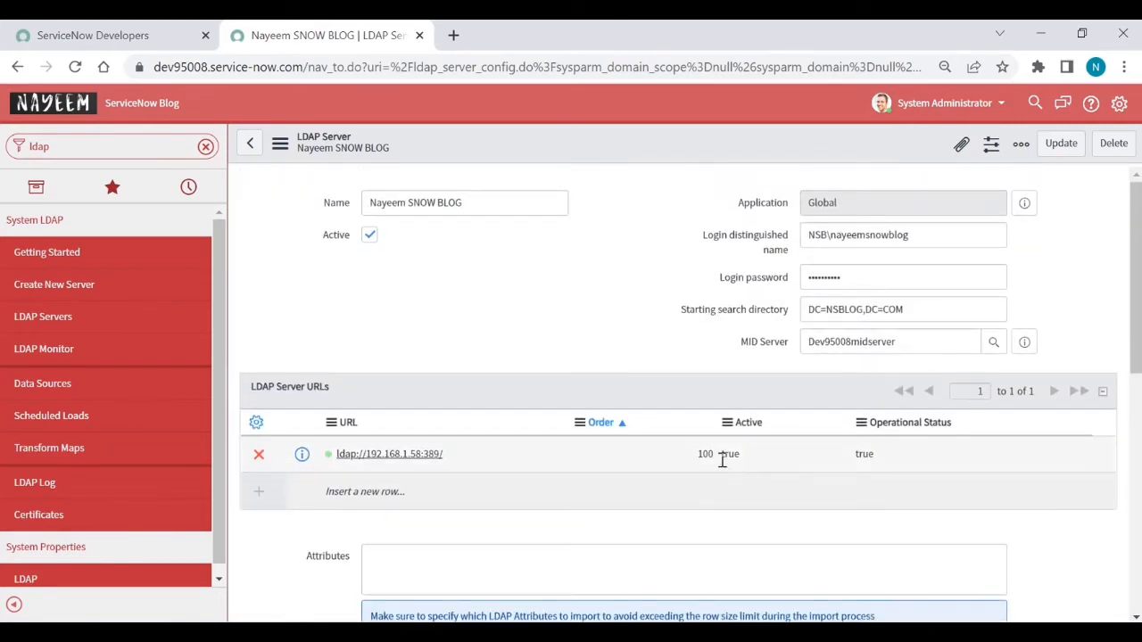
Step: Save the LDAP server record and scroll to its Groups and Users OU definitions
right_click(608, 157)
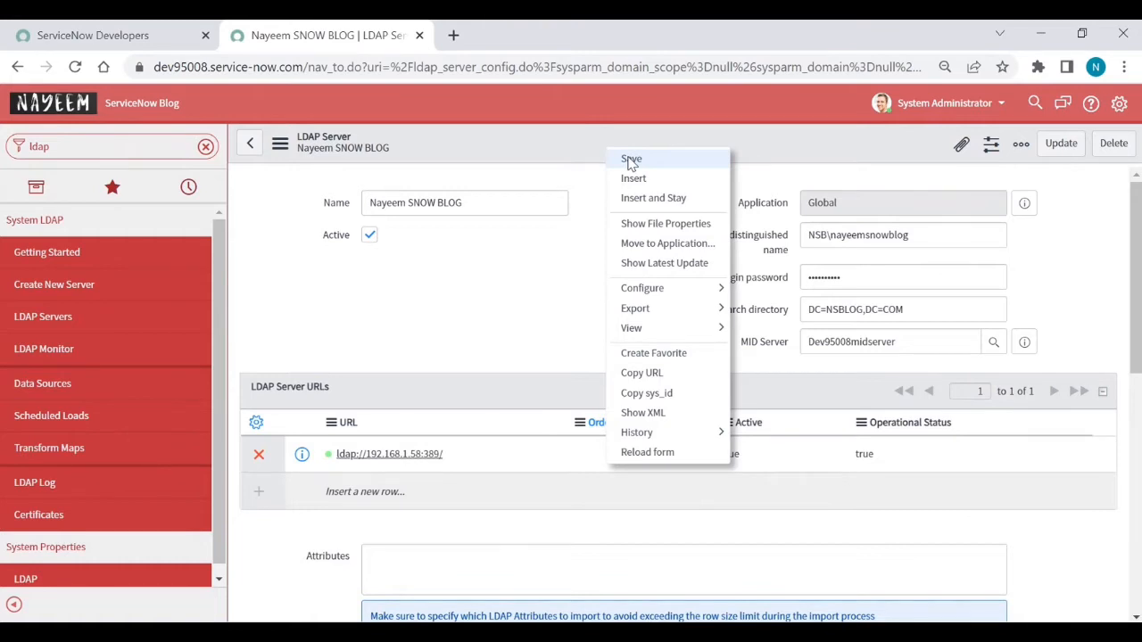
click(631, 160)
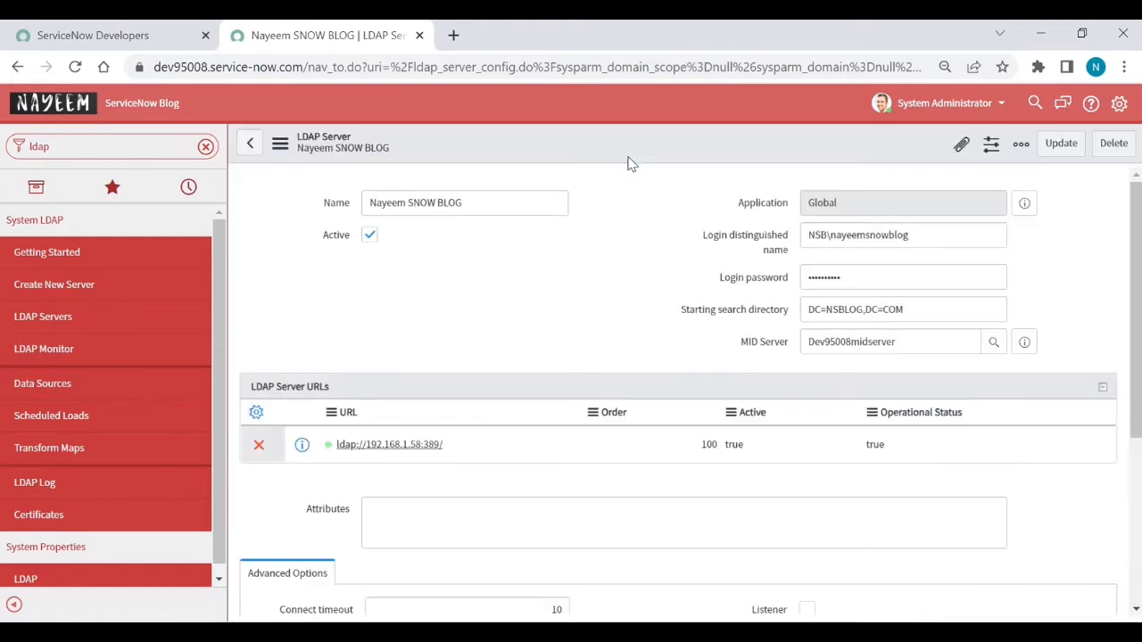
scroll(633, 312, down, 2)
scroll(632, 319, down, 3)
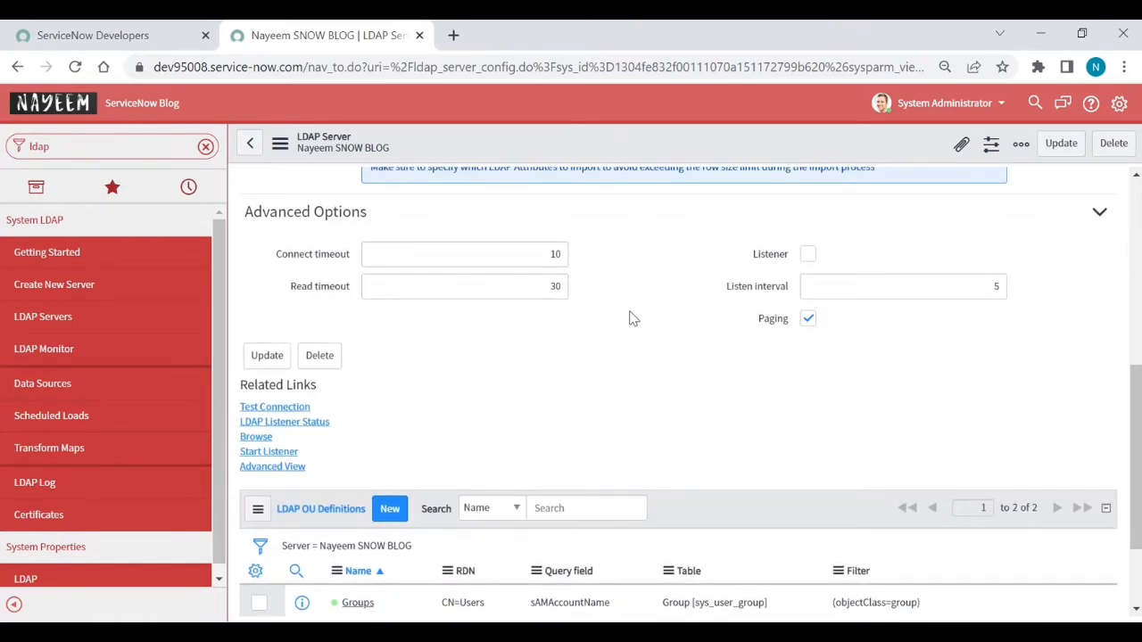
scroll(632, 319, down, 1)
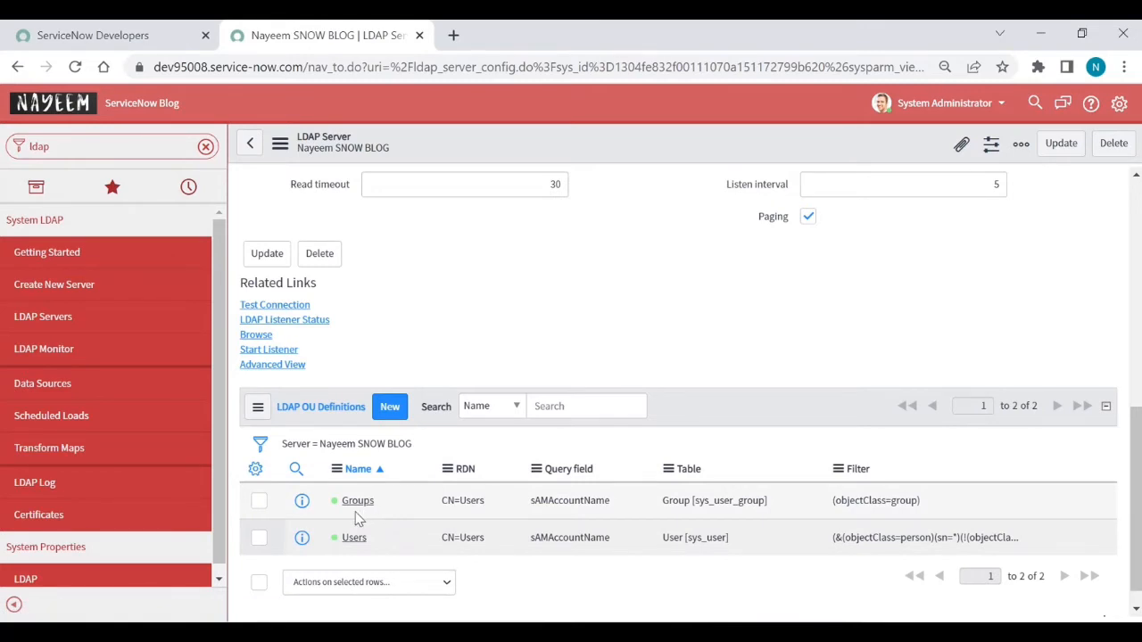
click(354, 539)
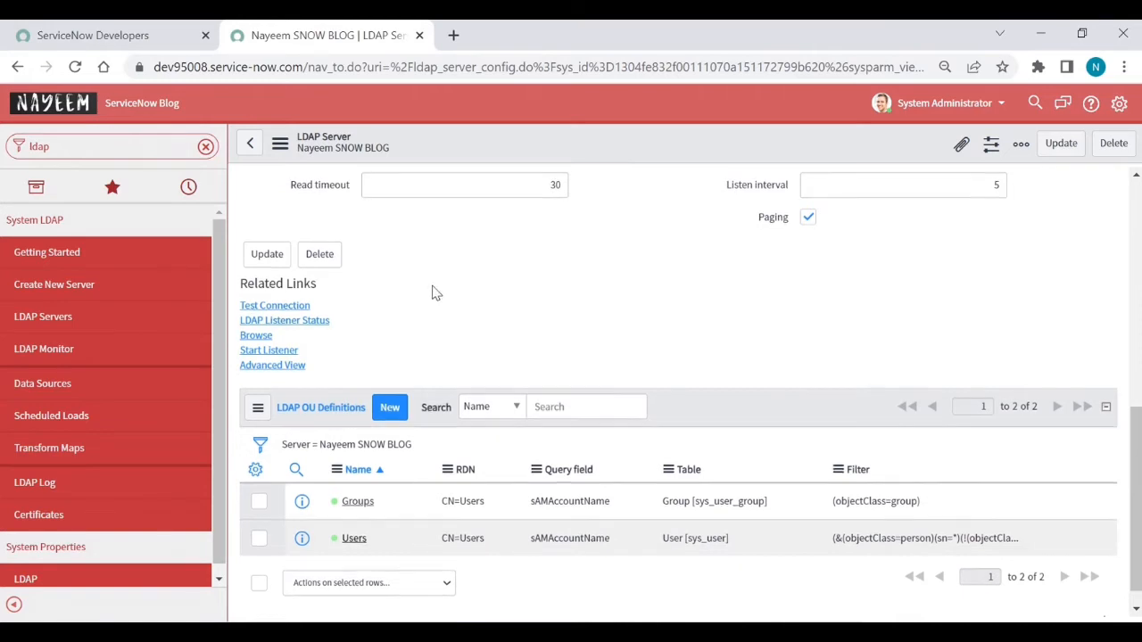
scroll(432, 294, up, 5)
scroll(433, 295, up, 1)
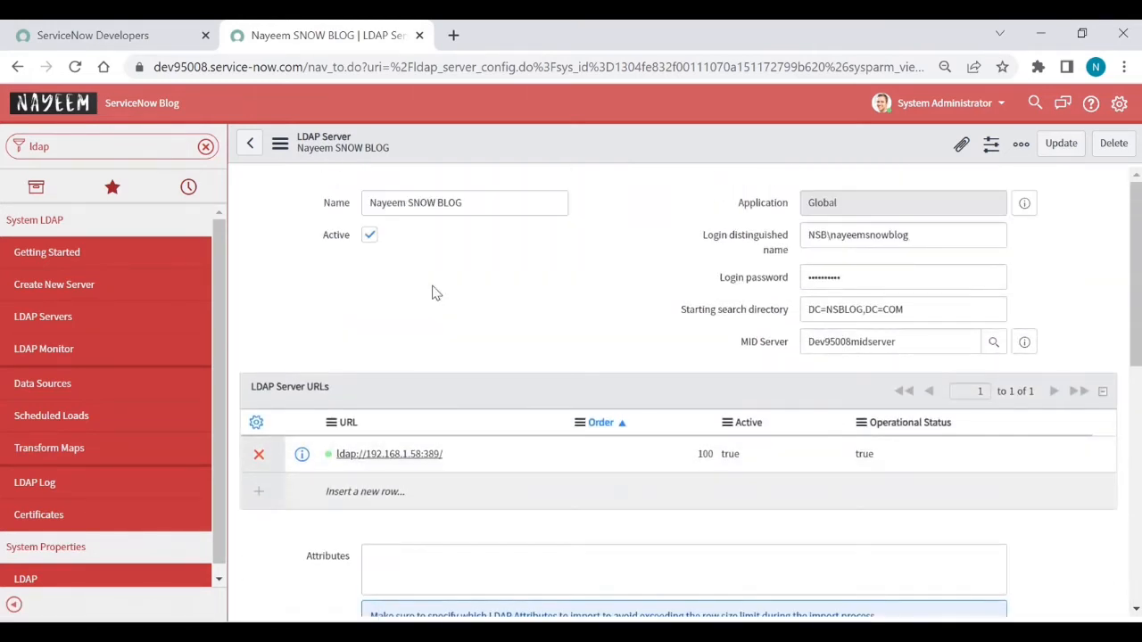
click(249, 145)
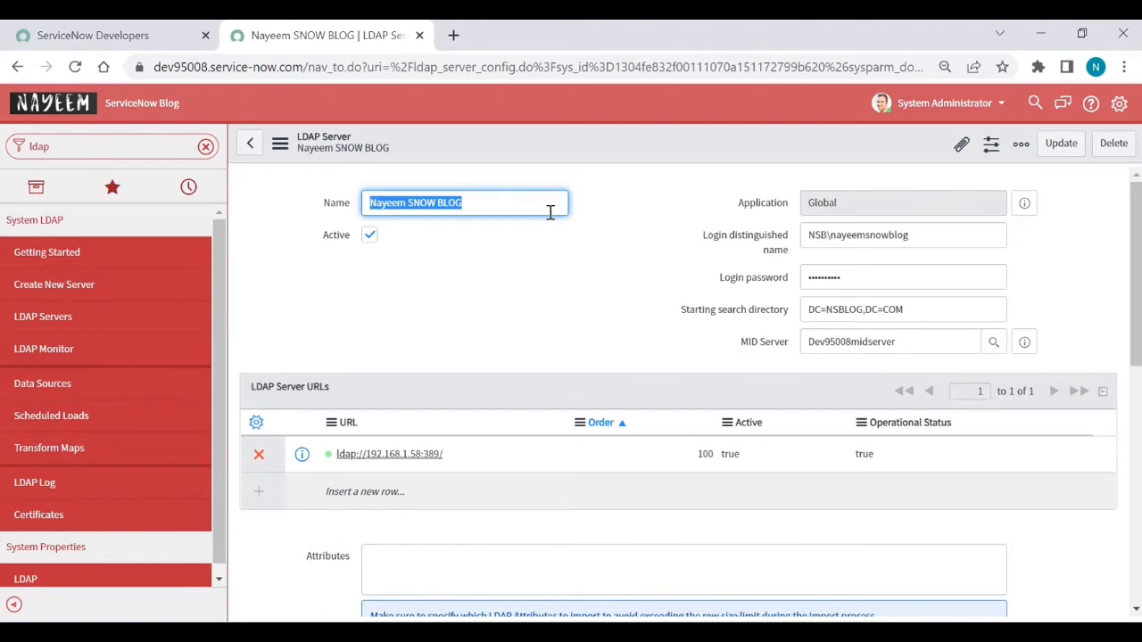
scroll(516, 308, down, 2)
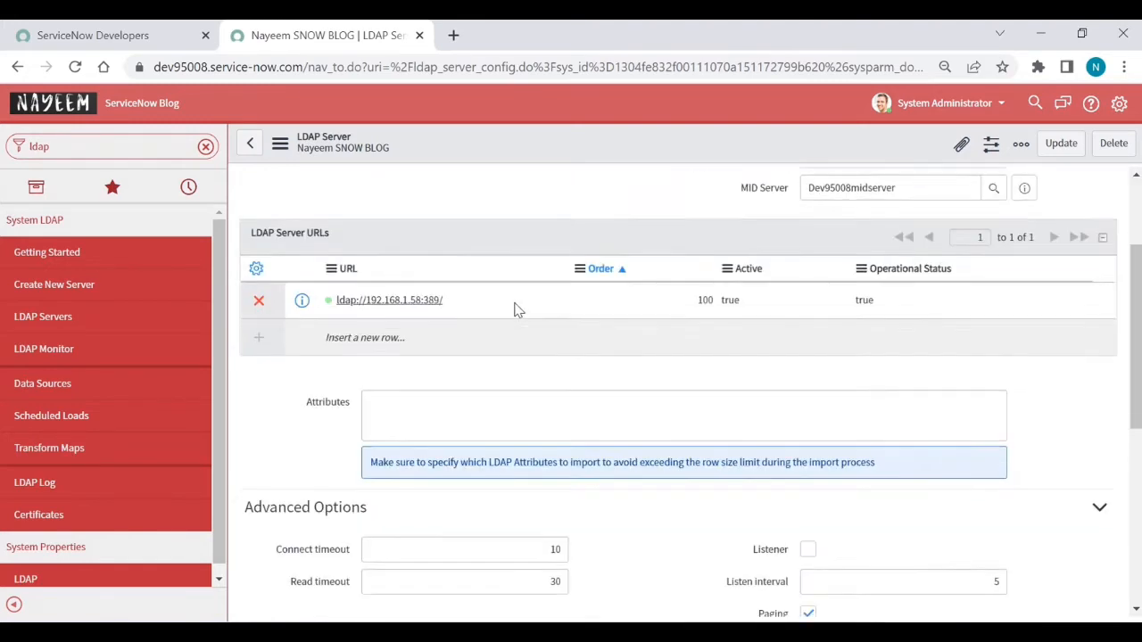
scroll(515, 309, down, 4)
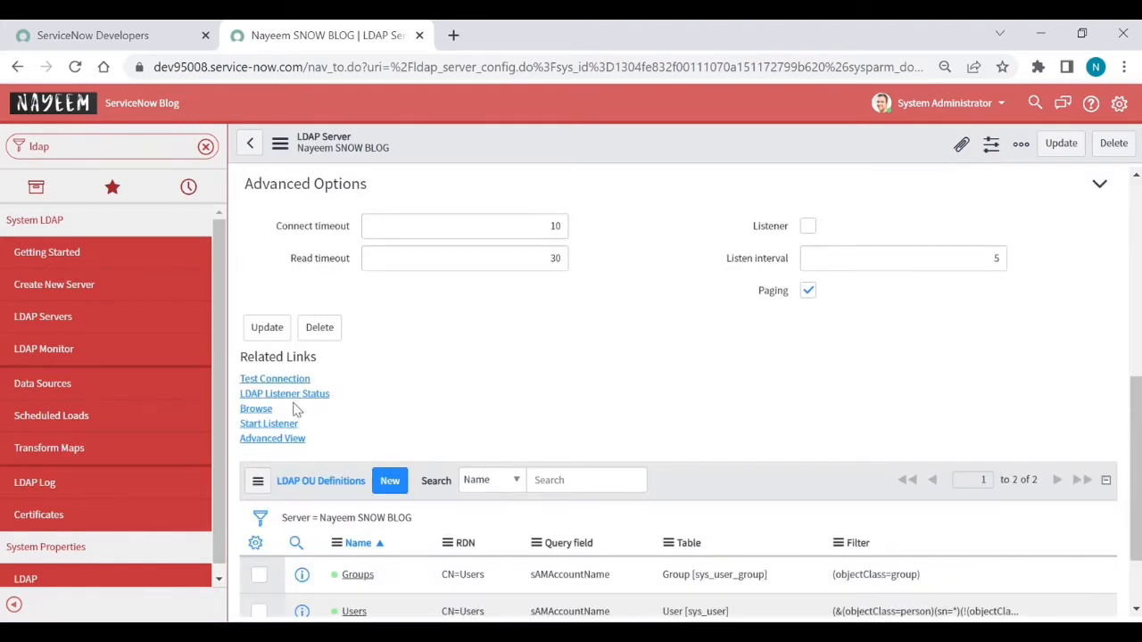
click(262, 413)
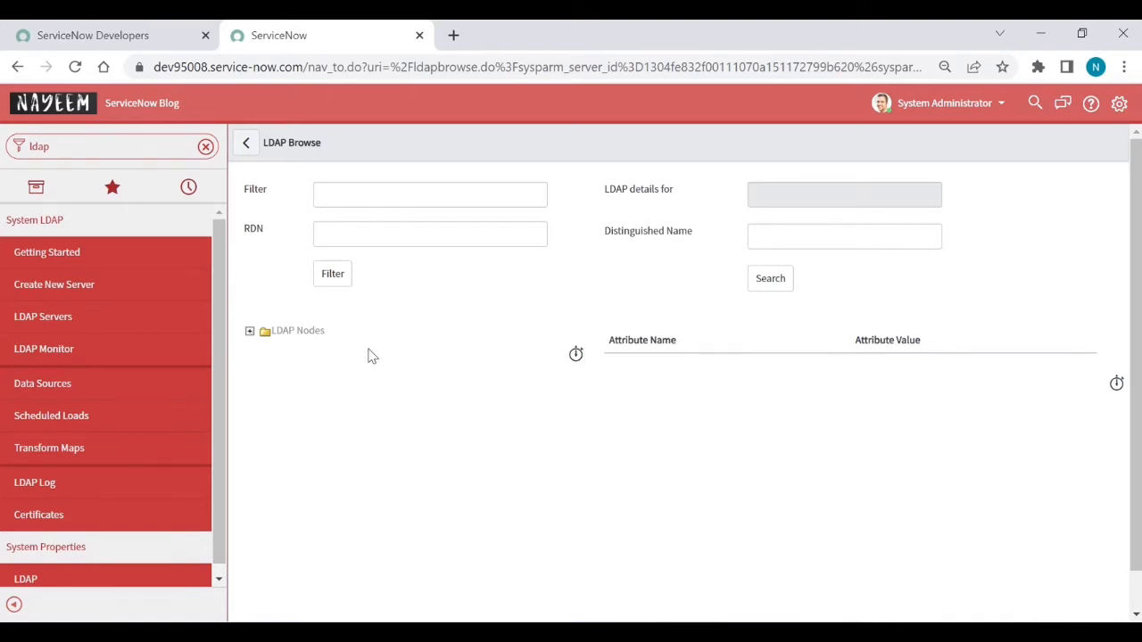
Step: Browse the LDAP tree, expanding OU=SNOW with its Users and Groups OUs, then go back
click(251, 331)
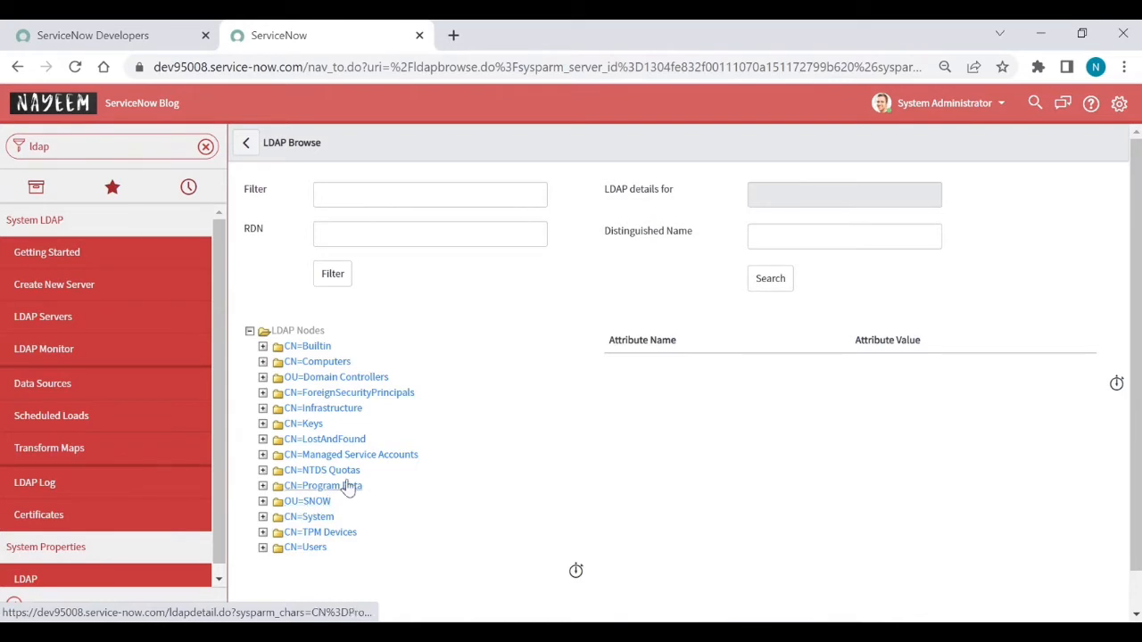
click(263, 502)
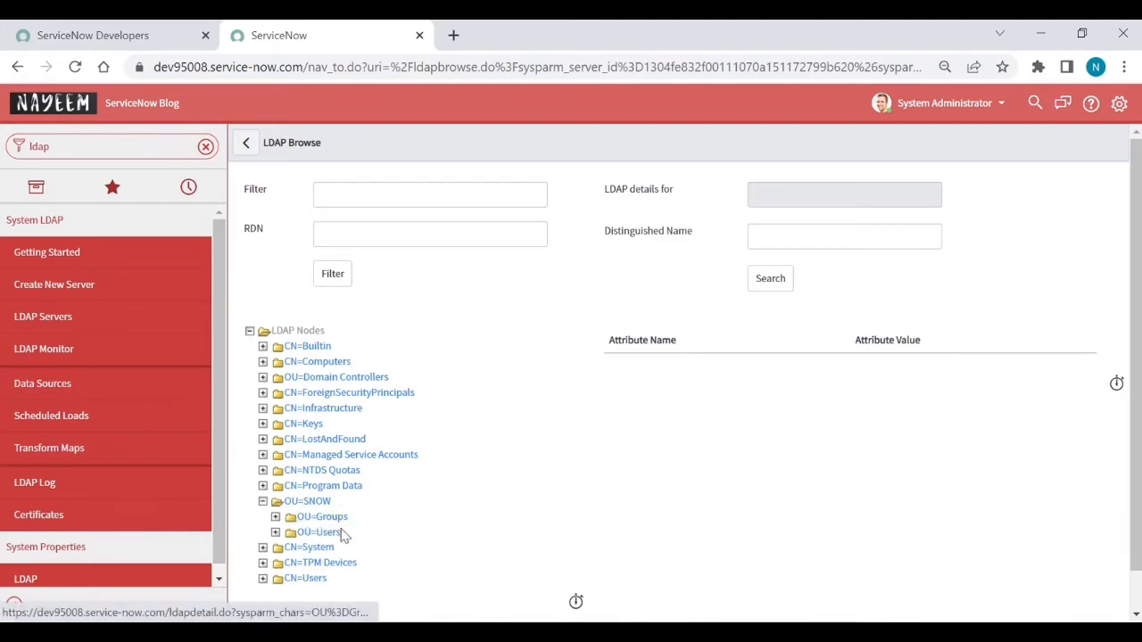
click(275, 532)
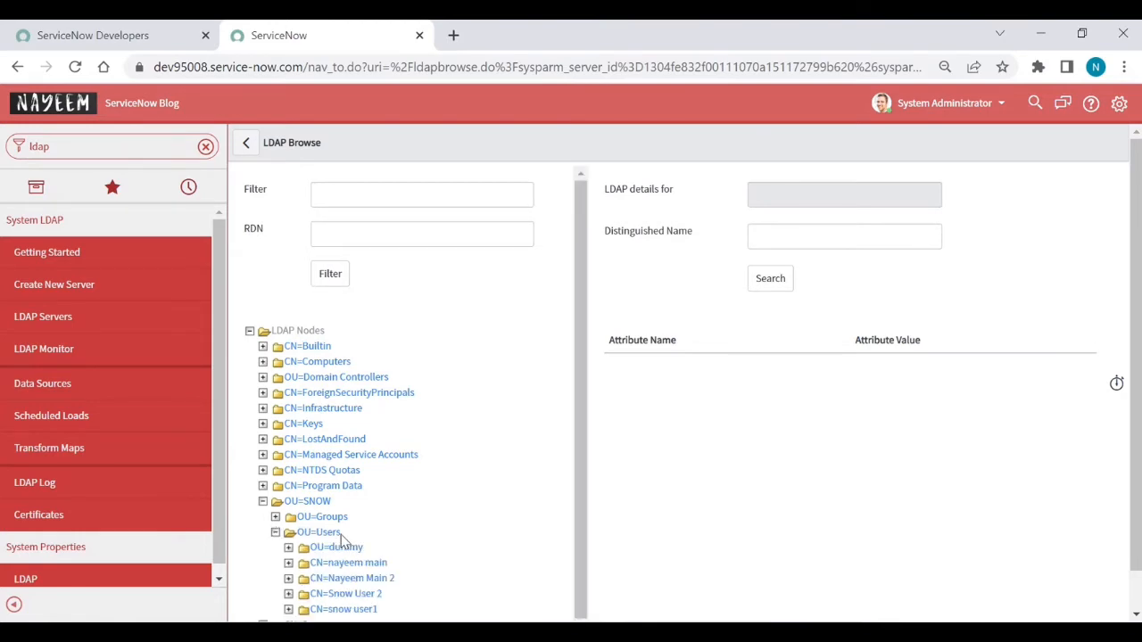
scroll(374, 542, down, 1)
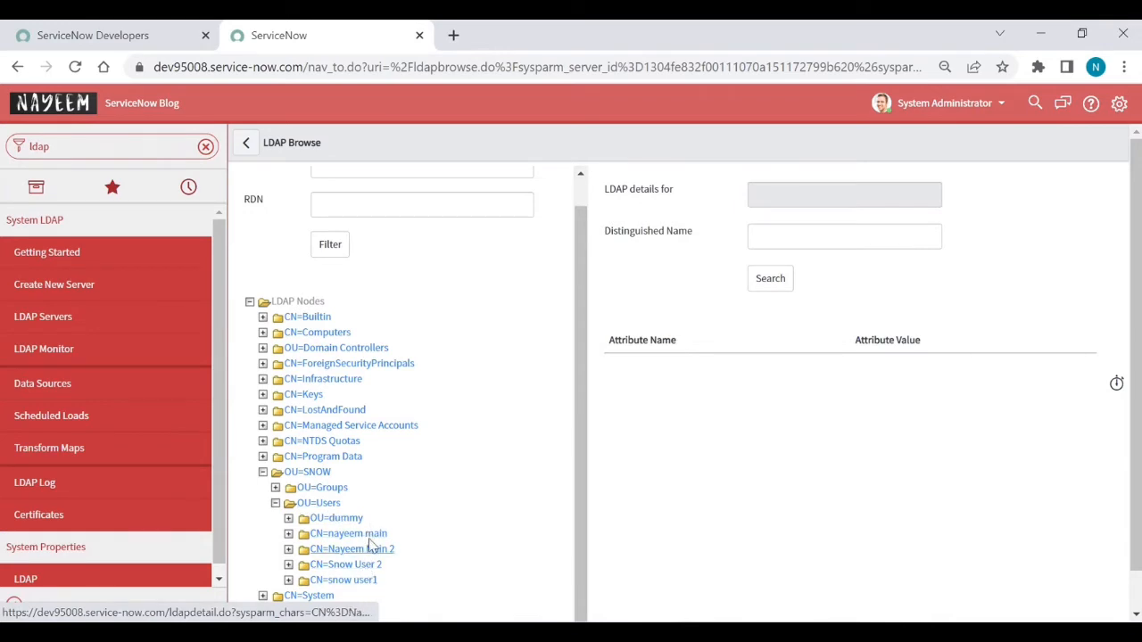
click(276, 488)
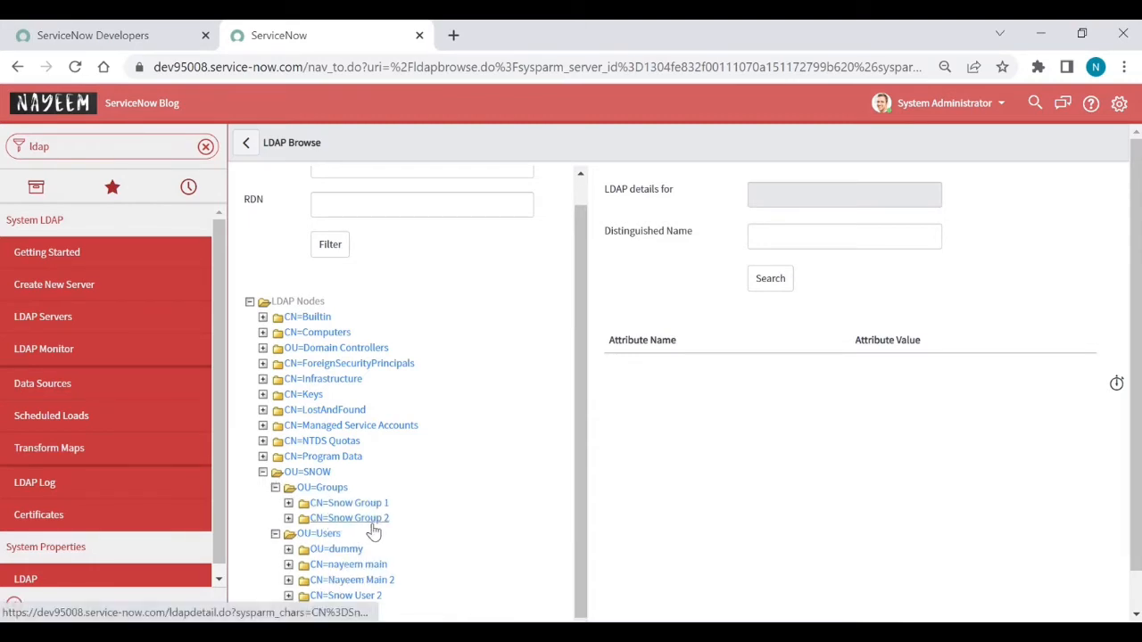
scroll(373, 531, down, 1)
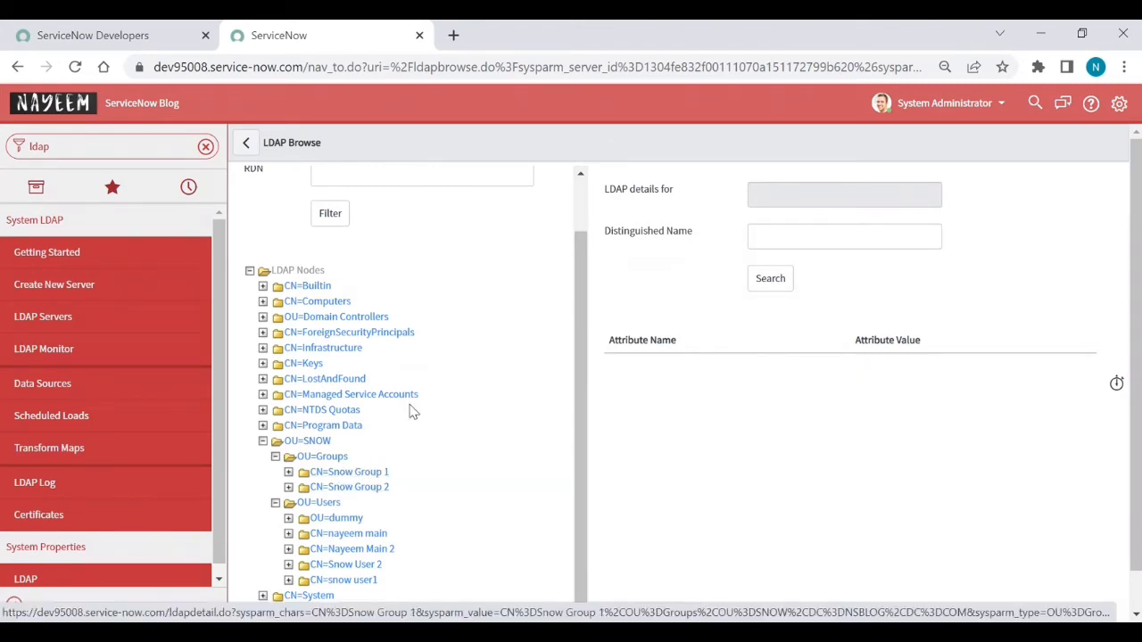
click(247, 146)
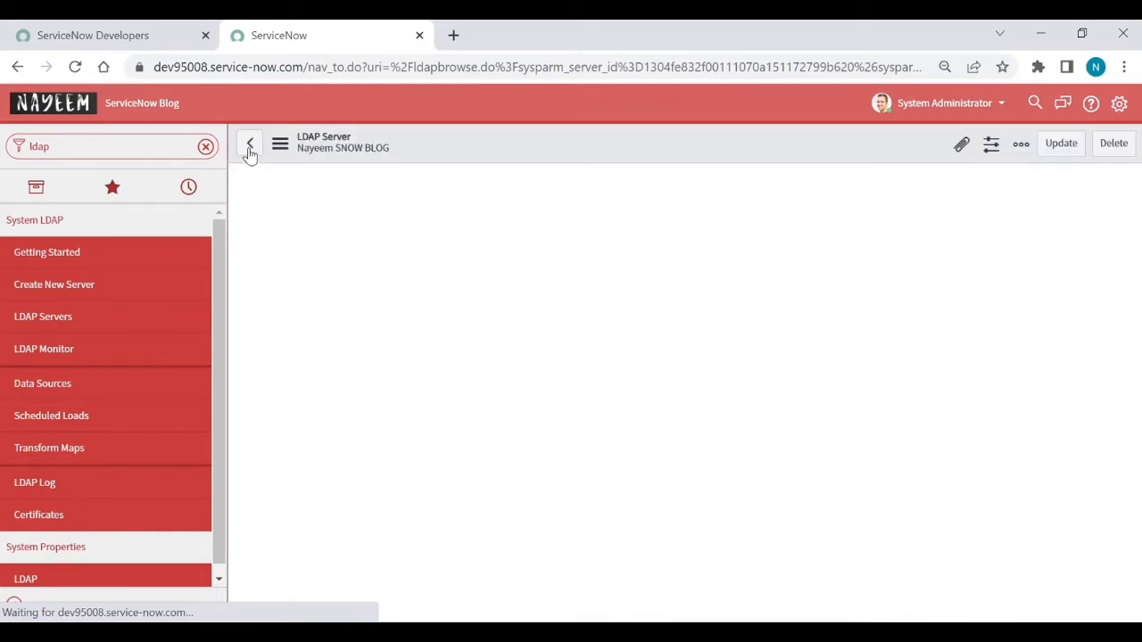
Step: Open the Users LDAP OU definition and select its RDN value CN=Users
scroll(312, 320, down, 6)
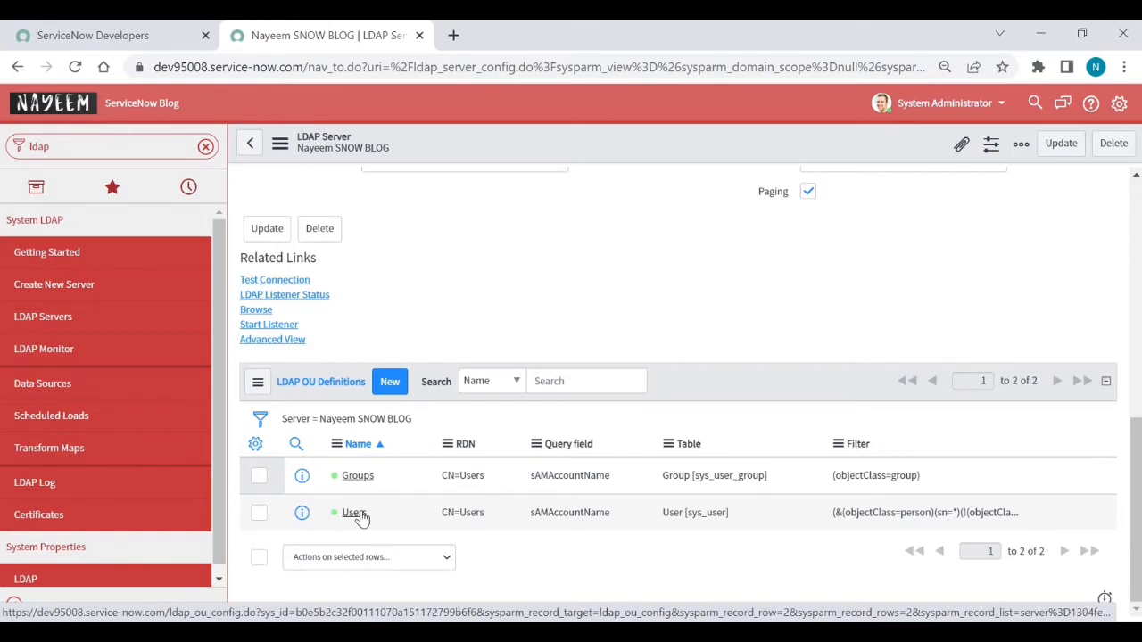
click(354, 513)
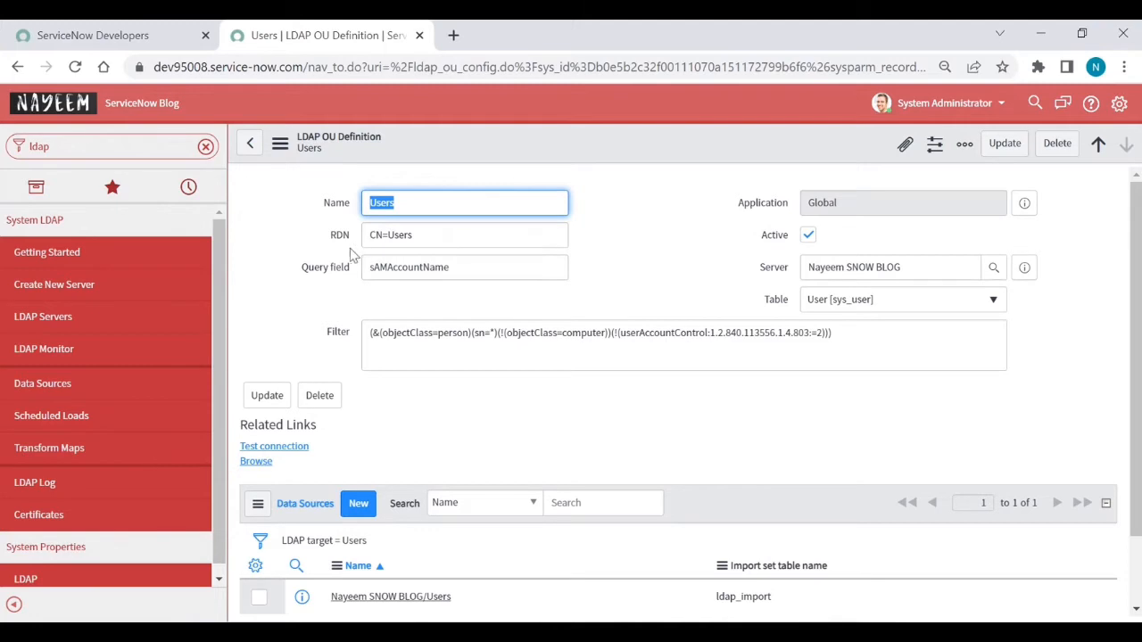
triple_click(434, 246)
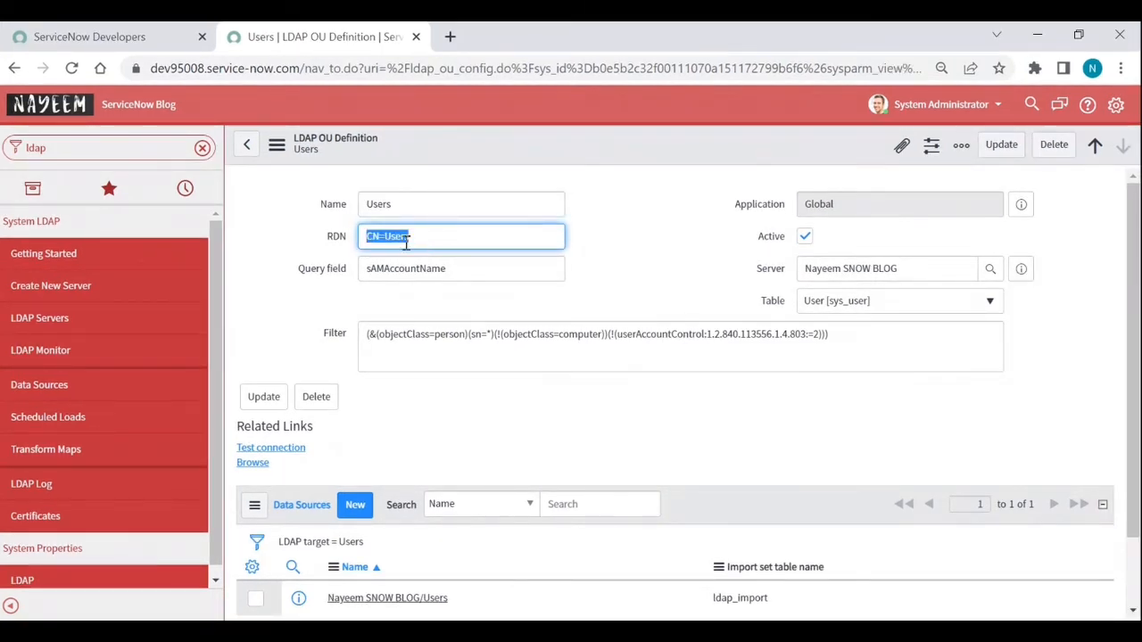
mouse_move(342, 245)
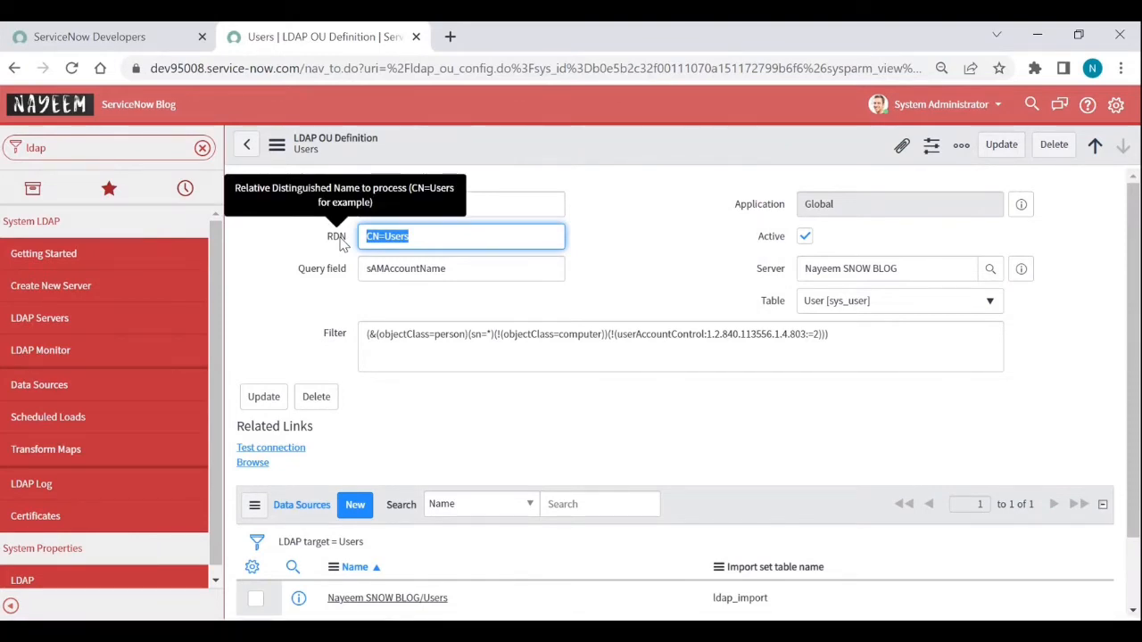
triple_click(456, 241)
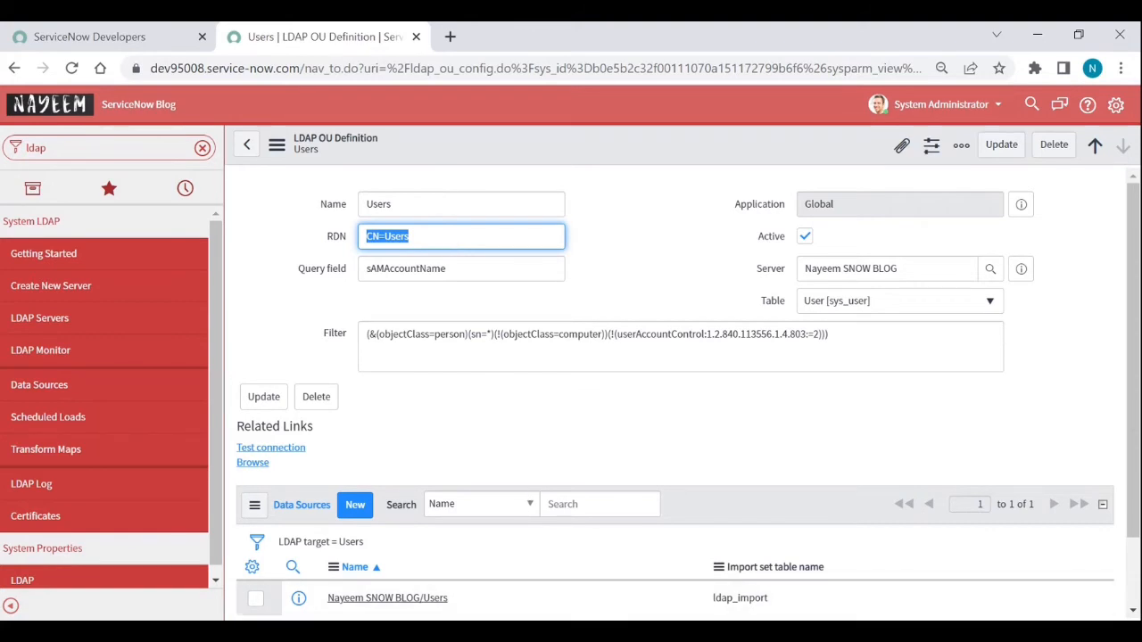
click(410, 631)
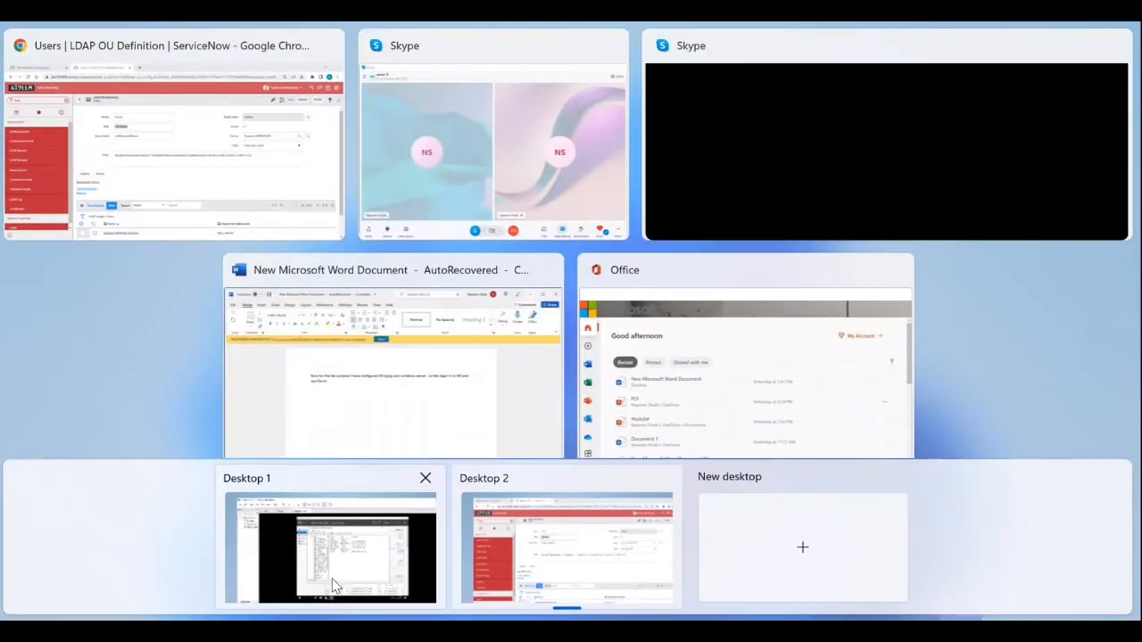
Step: On Desktop 1, expand NSBLOG.COM > SNOW > Users in ADUC, then return to Desktop 2
click(334, 586)
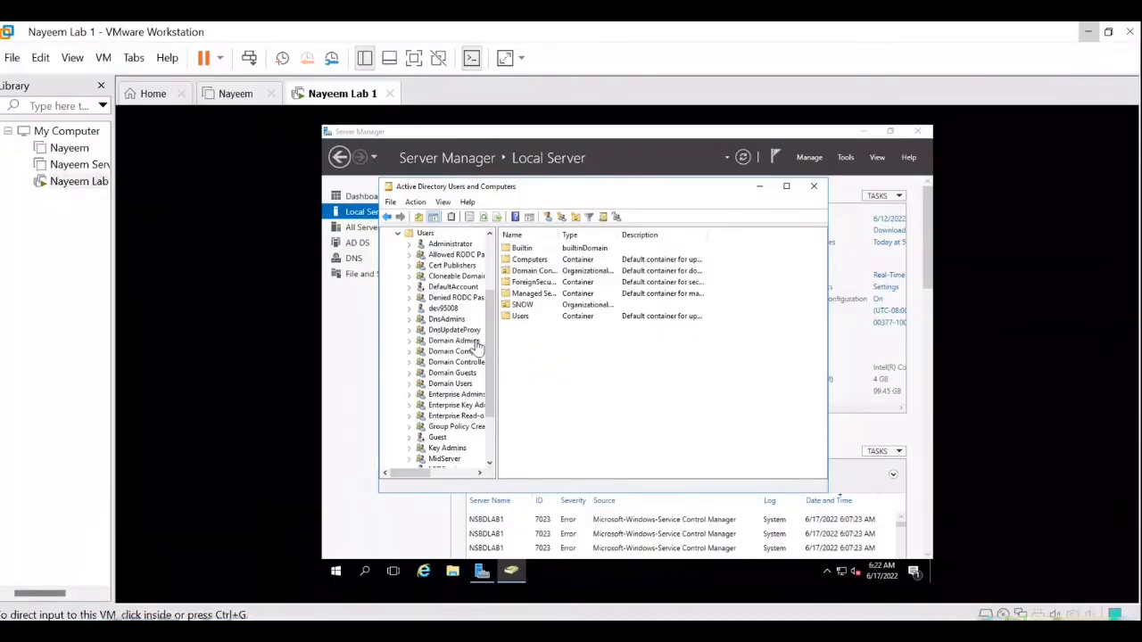
click(490, 256)
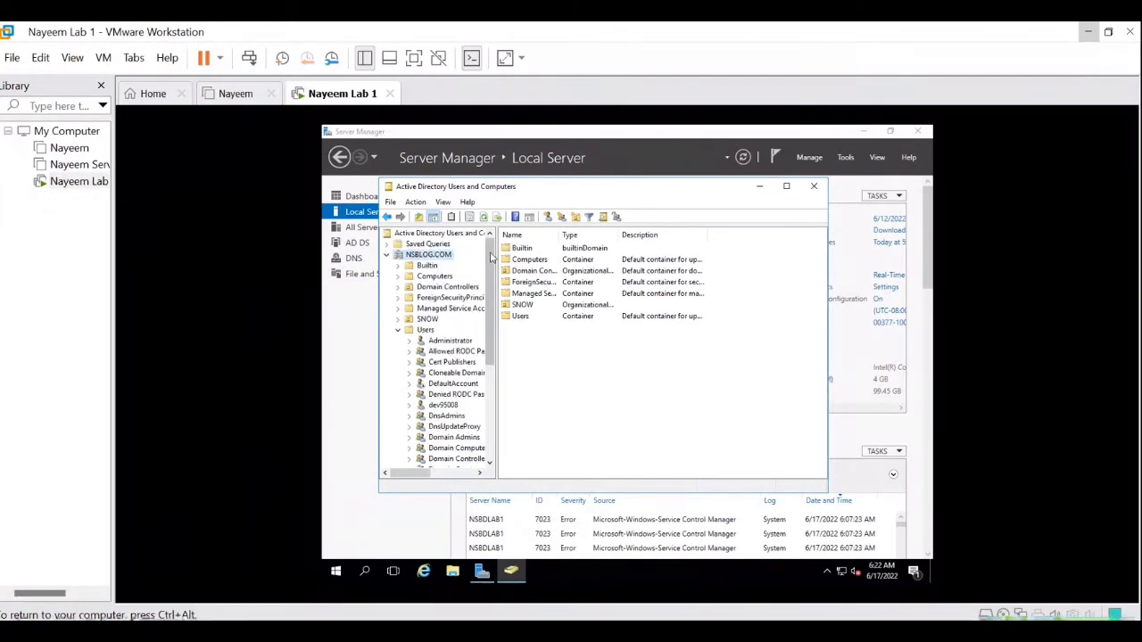
click(401, 319)
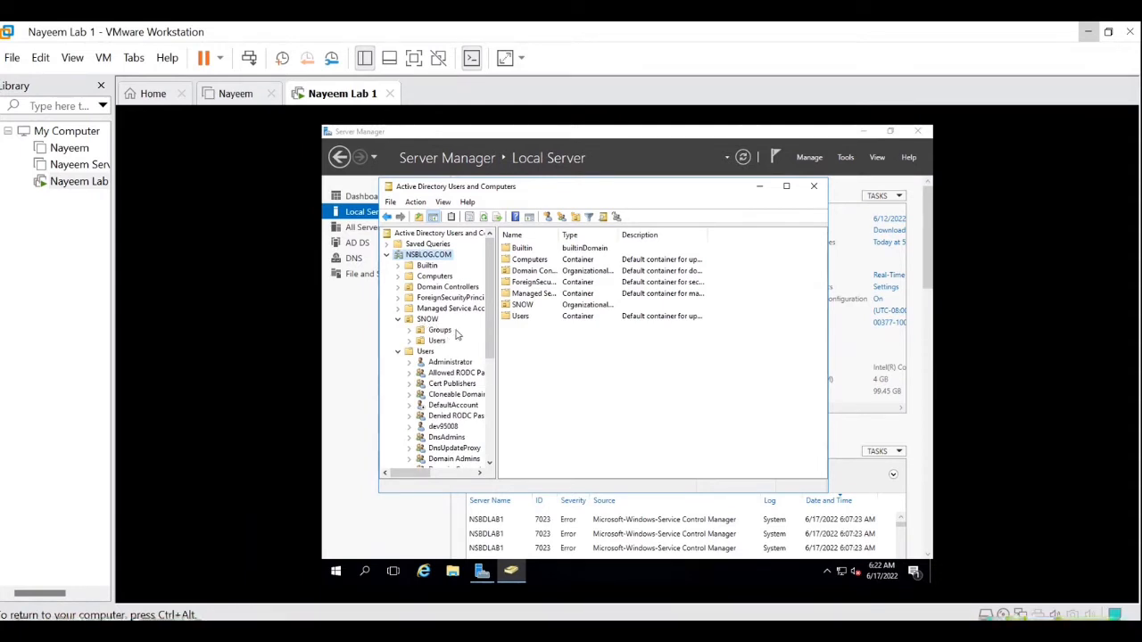
click(410, 340)
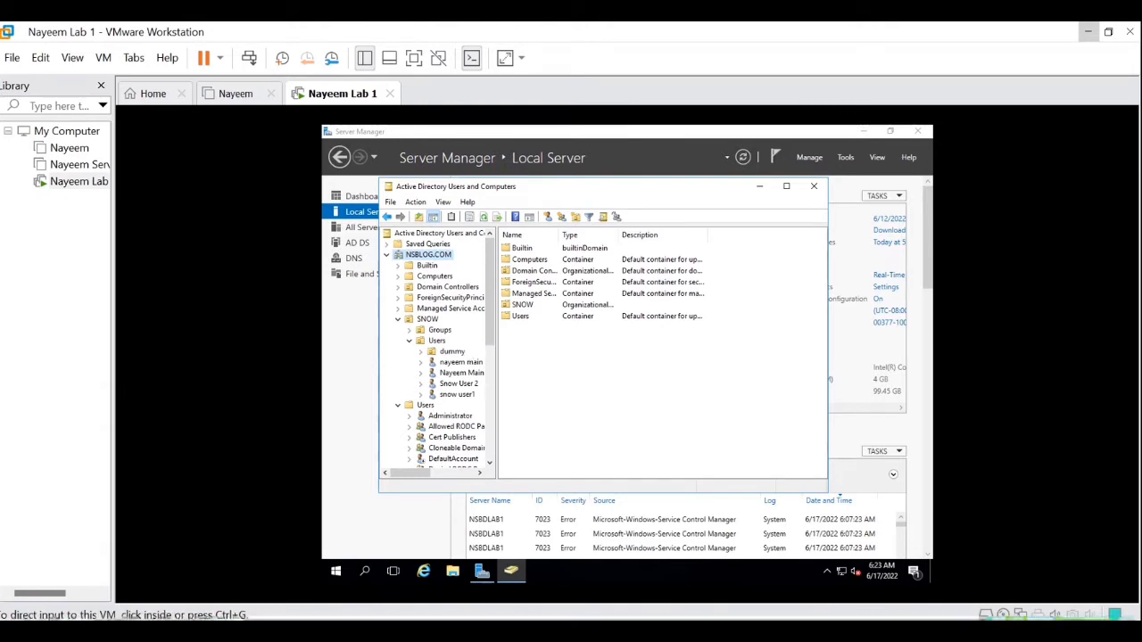
key(super+Tab)
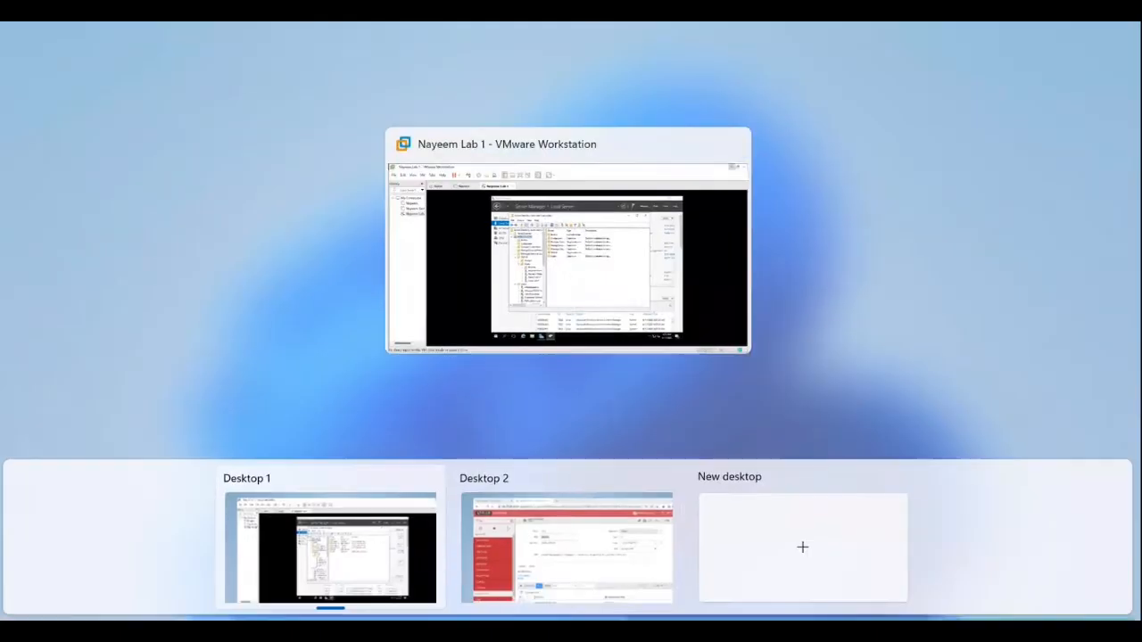
click(535, 564)
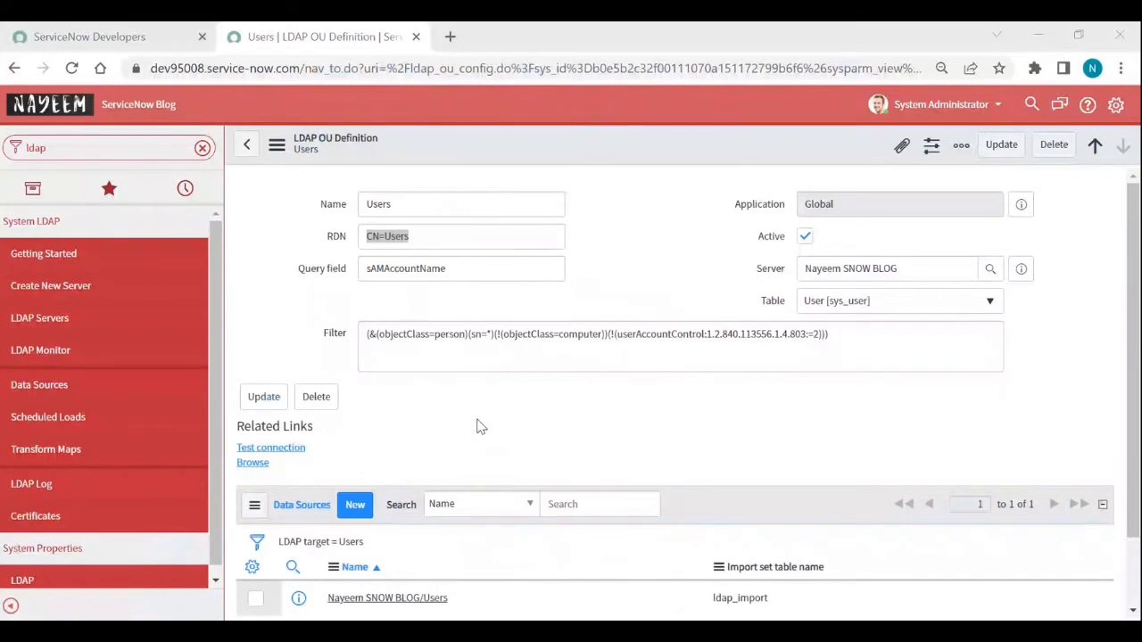
Step: Go back to the LDAP server record and launch its Browse related link
click(256, 150)
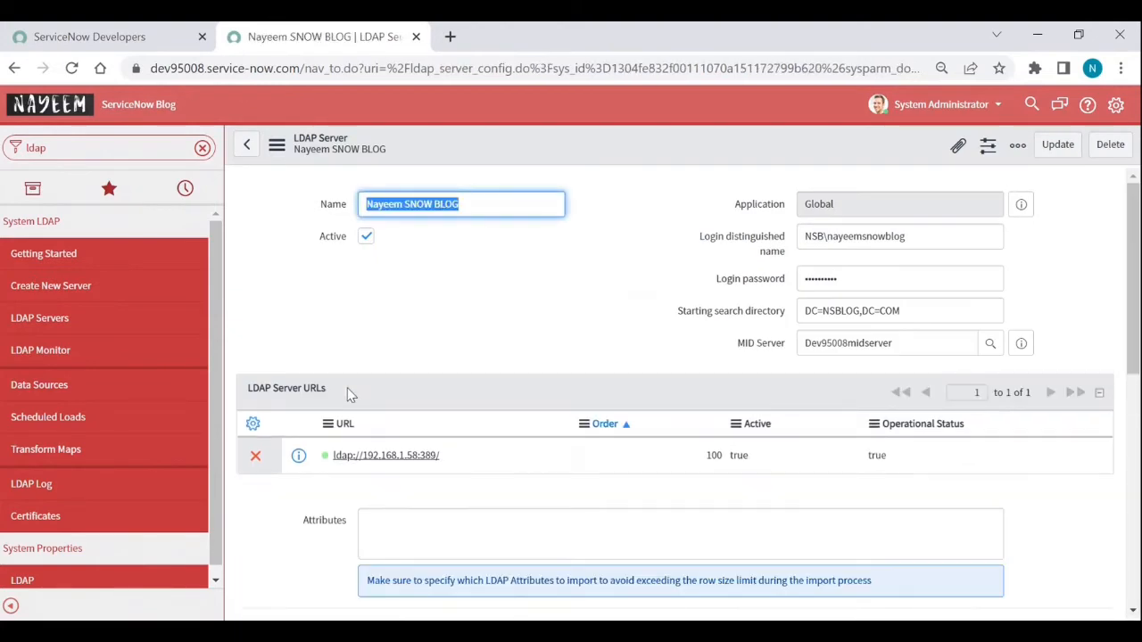
scroll(347, 393, down, 3)
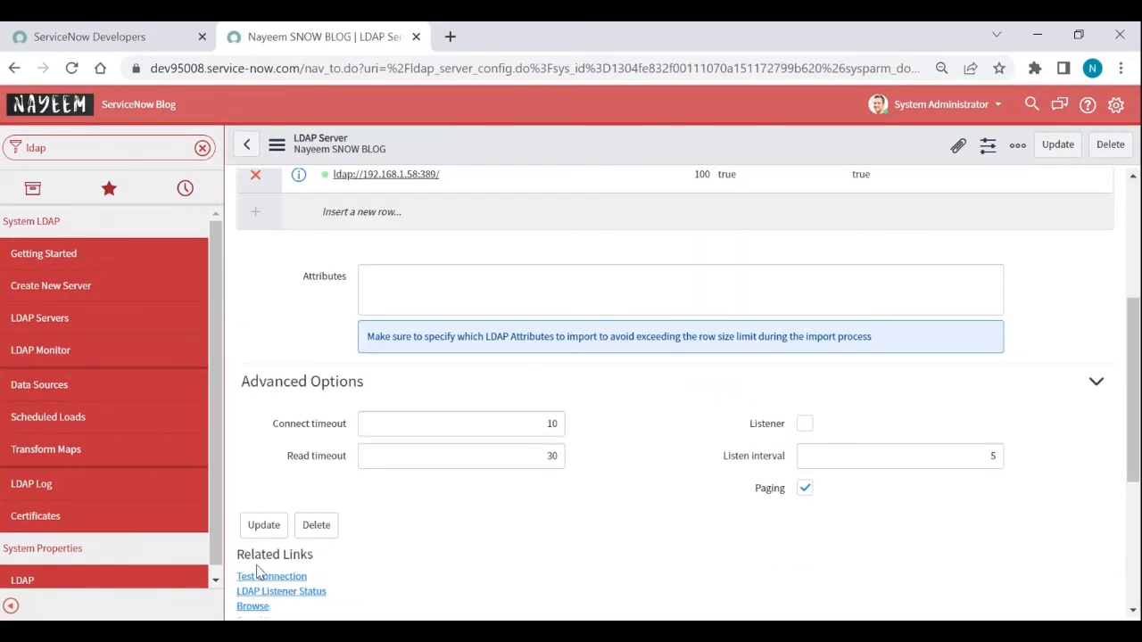
scroll(257, 571, down, 1)
click(254, 505)
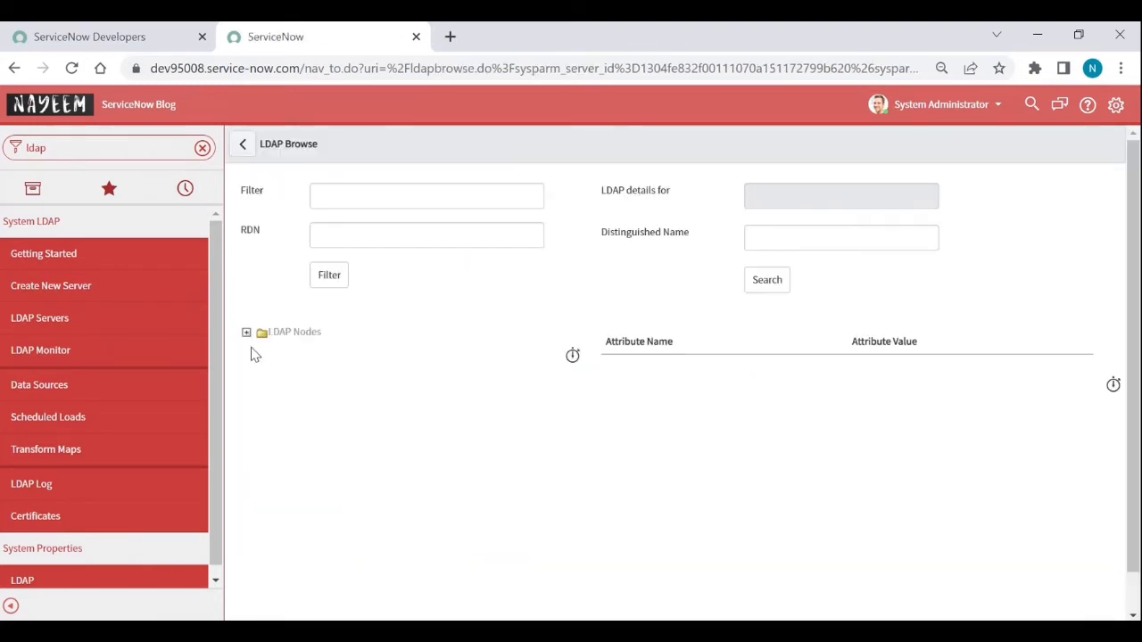
Step: Expand LDAP Nodes > OU=SNOW > OU=Users and view a user's distinguished name
click(247, 334)
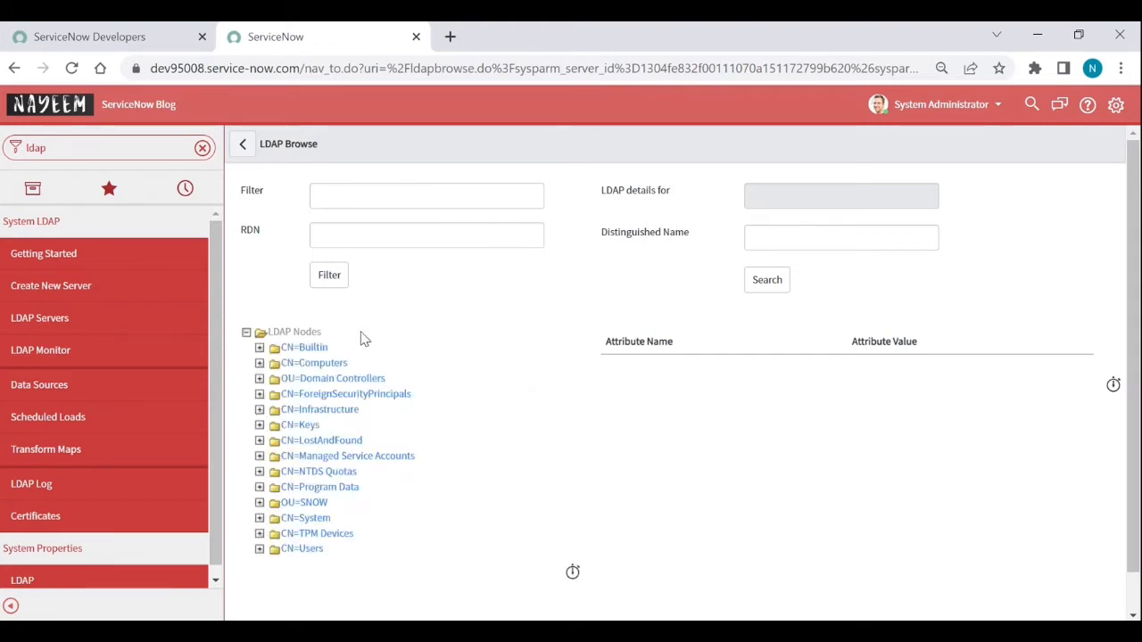
click(259, 503)
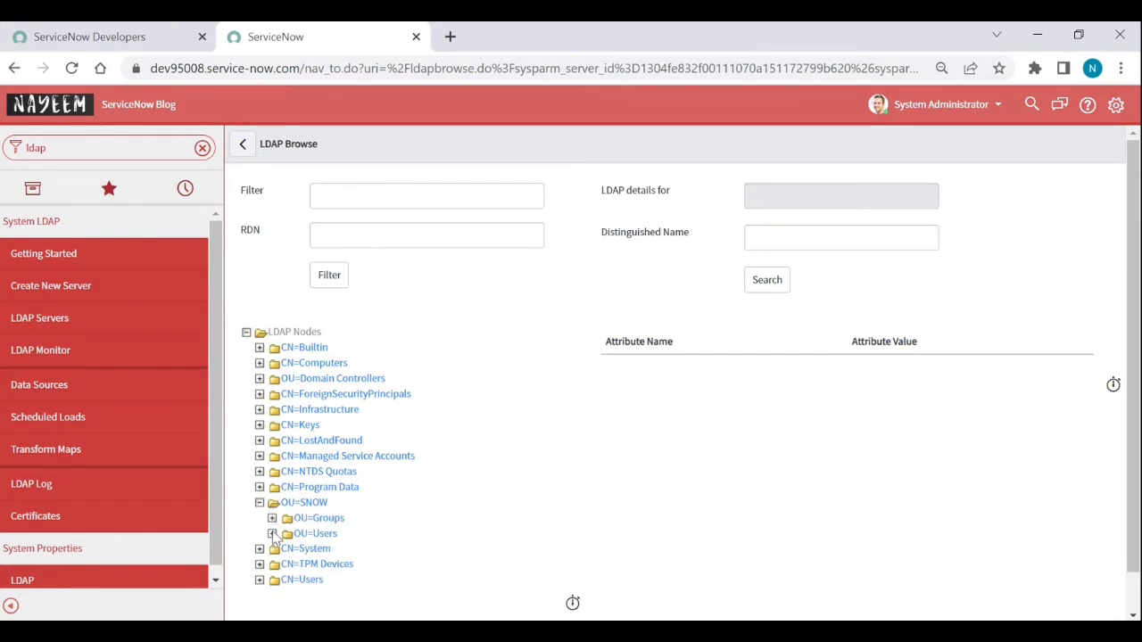
click(272, 534)
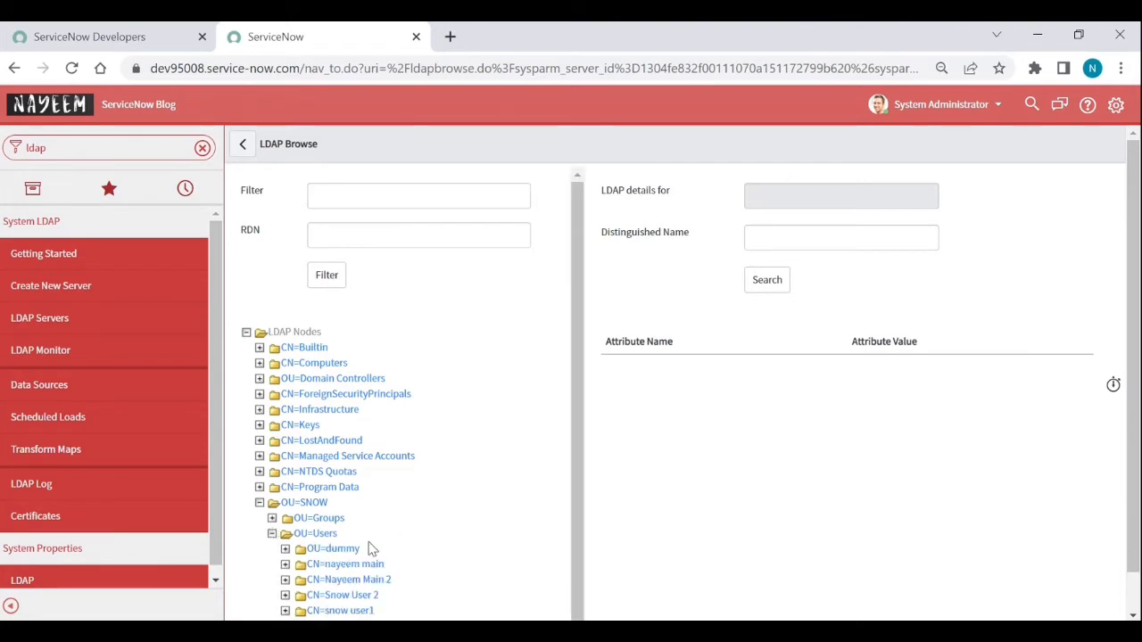
click(356, 582)
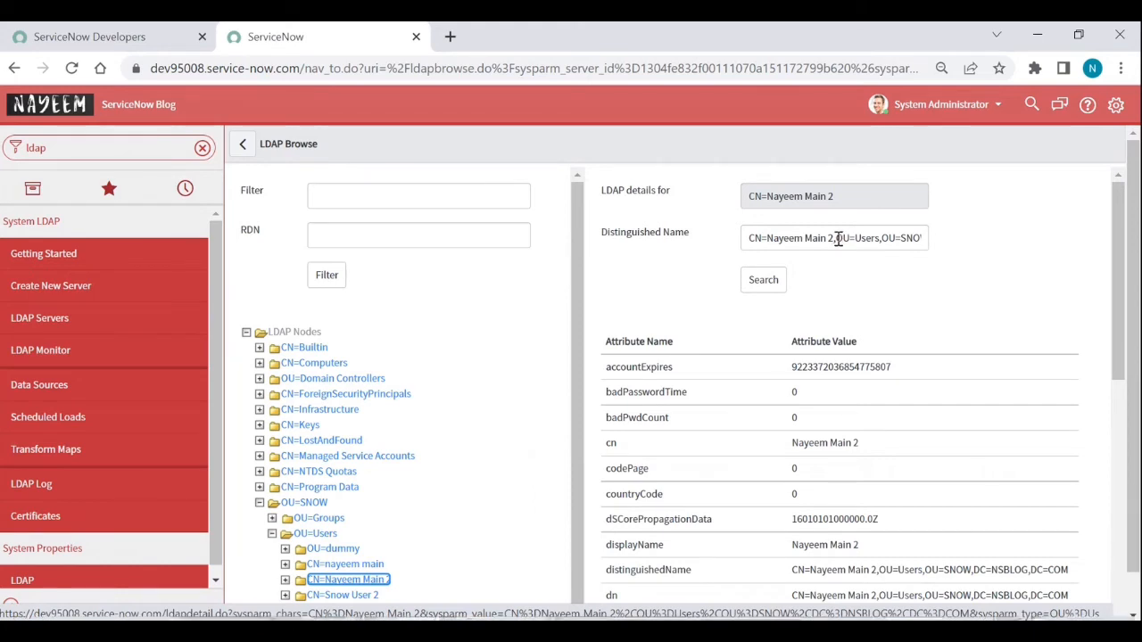
mouse_move(838, 238)
mouse_down()
mouse_move(919, 237)
mouse_move(826, 232)
mouse_up()
key(ctrl+c)
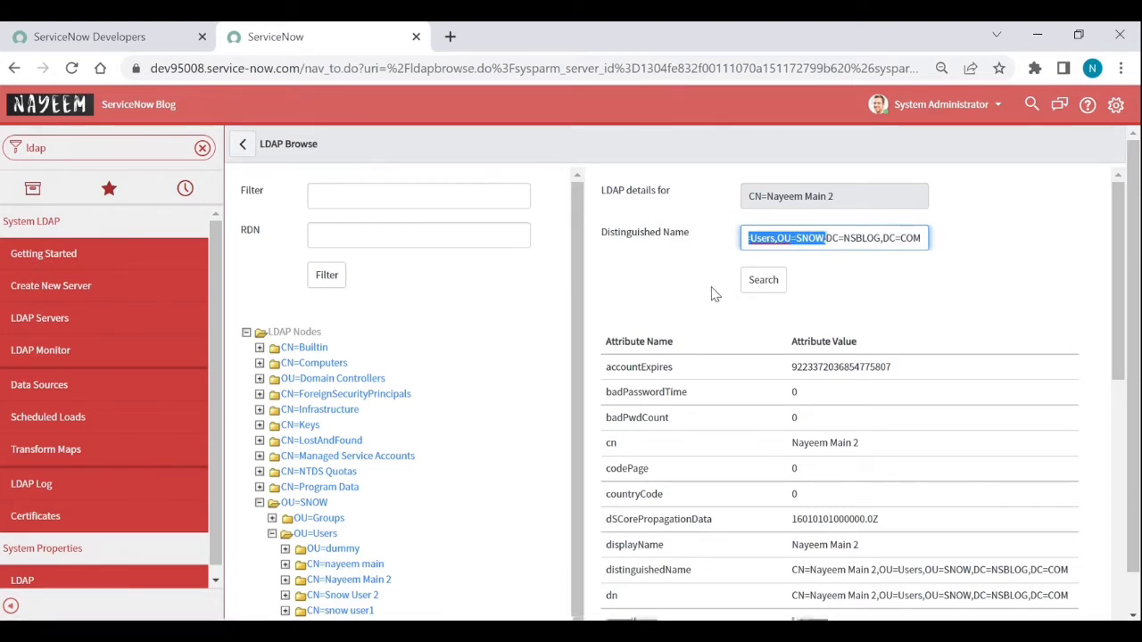
click(250, 150)
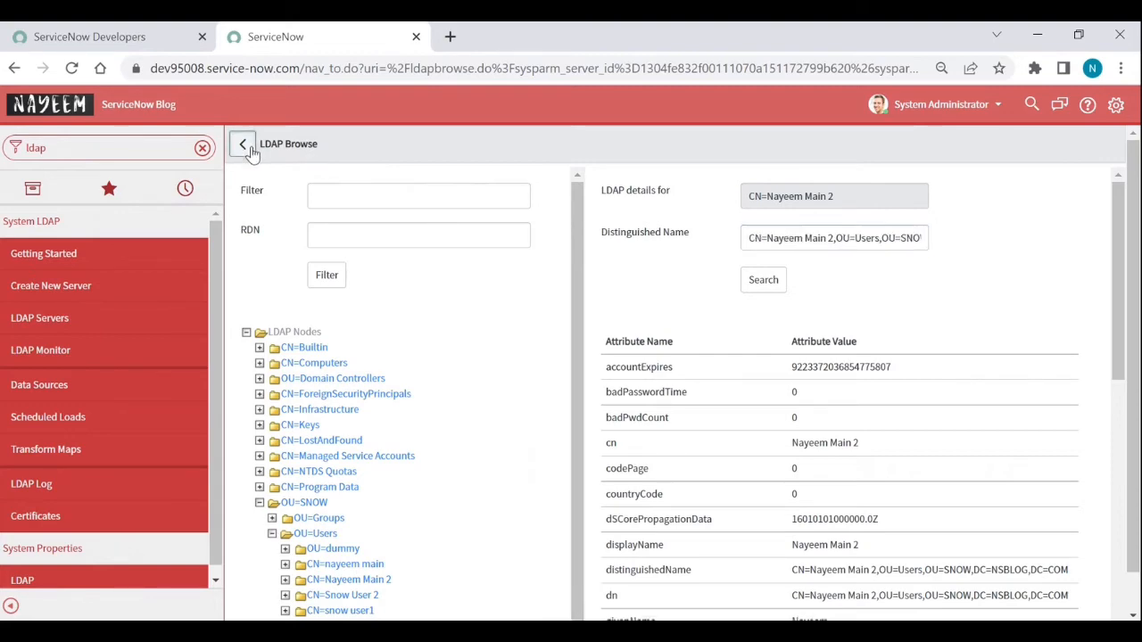
Step: Return to the server record and open the Users LDAP OU definition
click(244, 145)
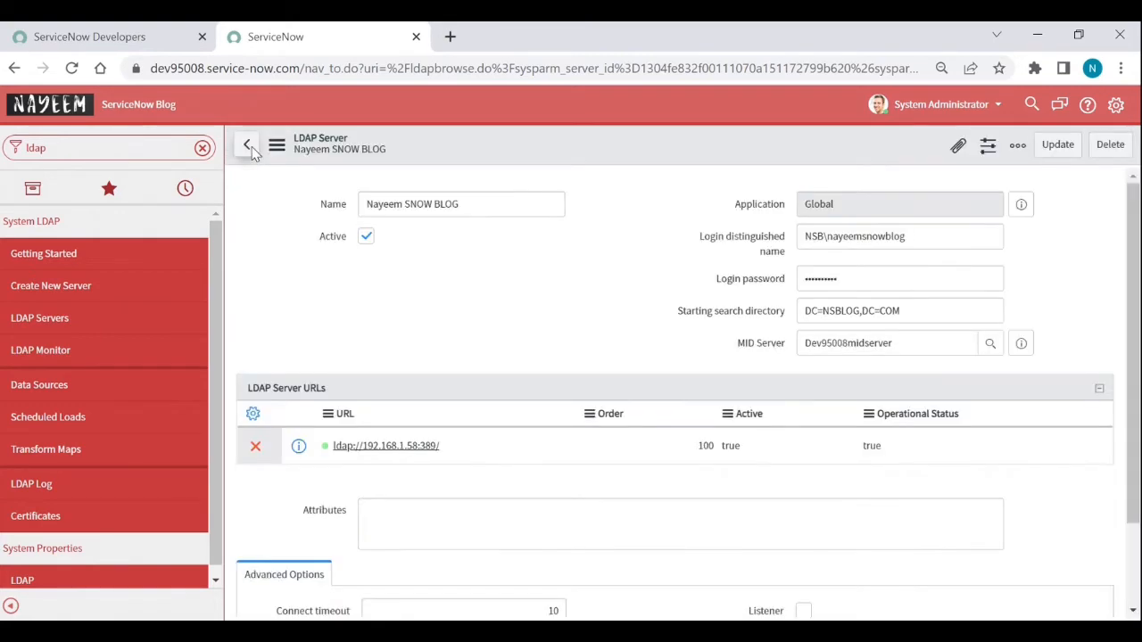
scroll(451, 329, down, 3)
scroll(451, 328, down, 3)
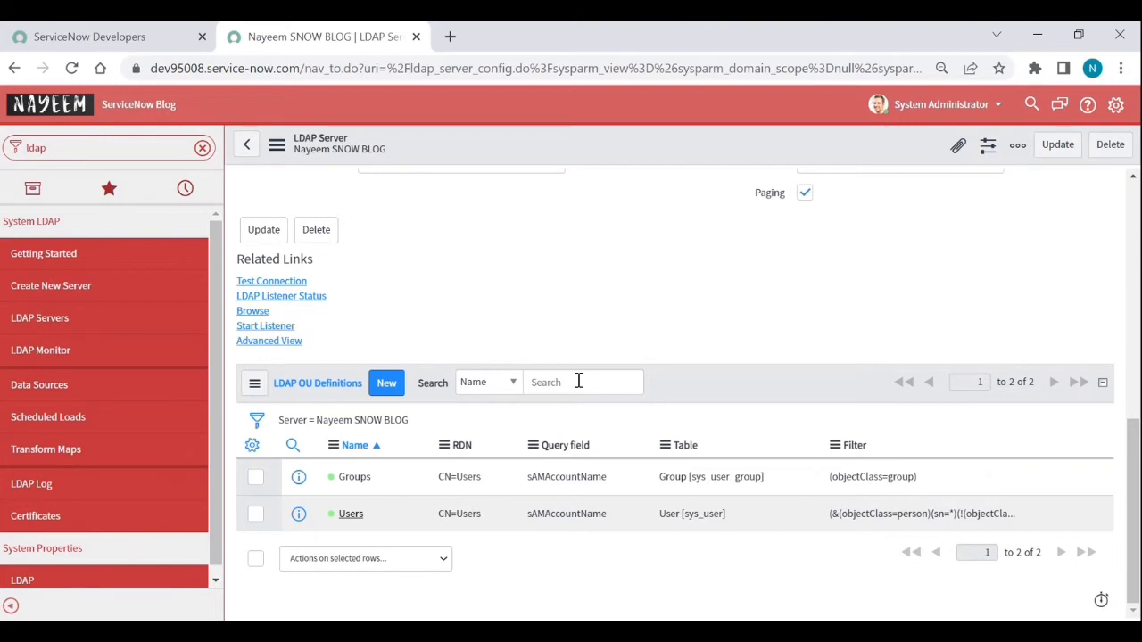
click(351, 515)
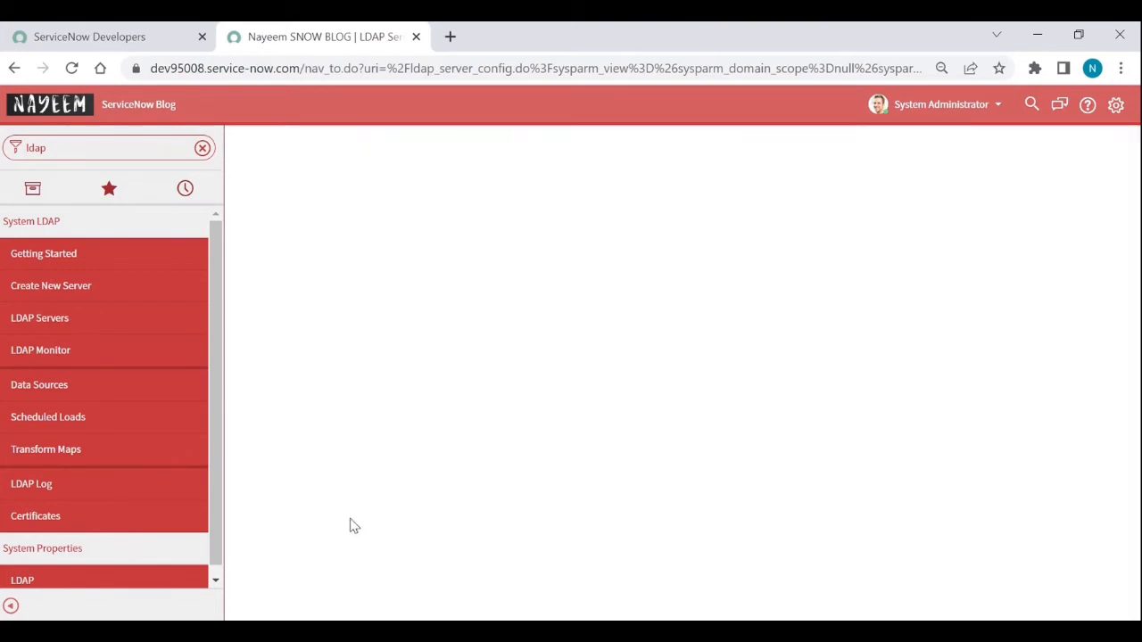
Step: Change the Users OU RDN to OU=Users,OU=SNOW, save it, and browse that OU
triple_click(457, 238)
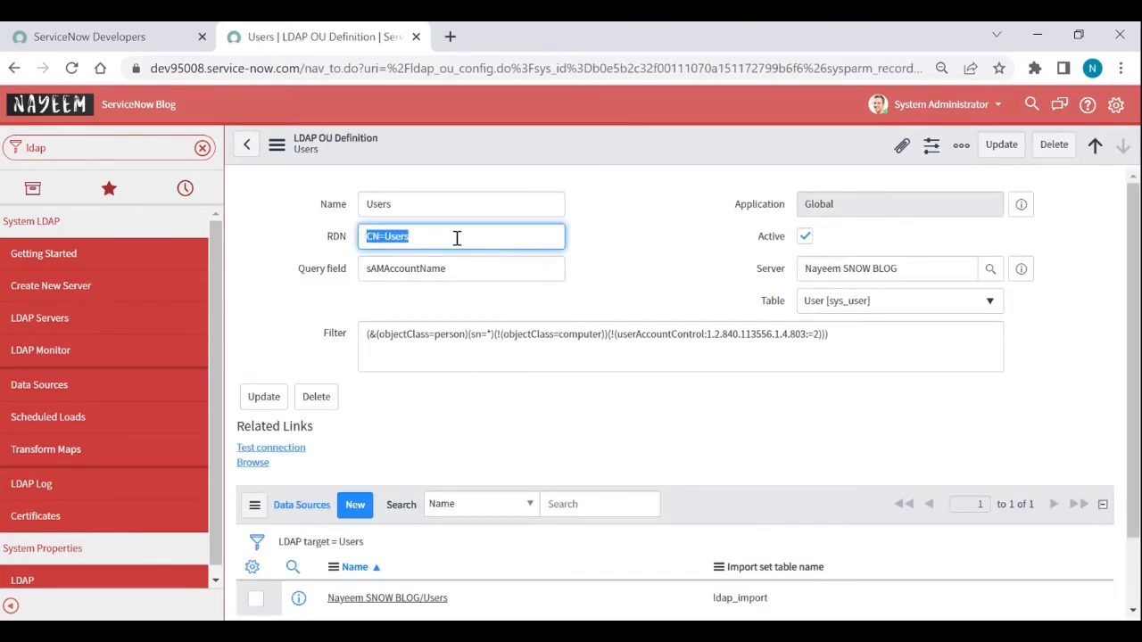
key(ctrl+v)
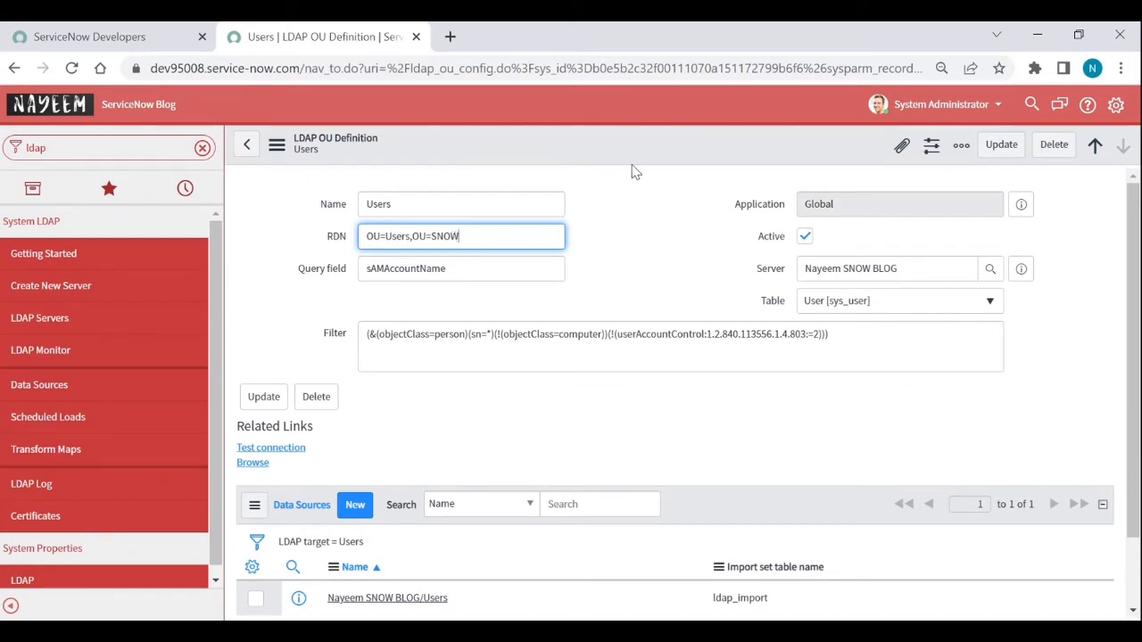
right_click(663, 146)
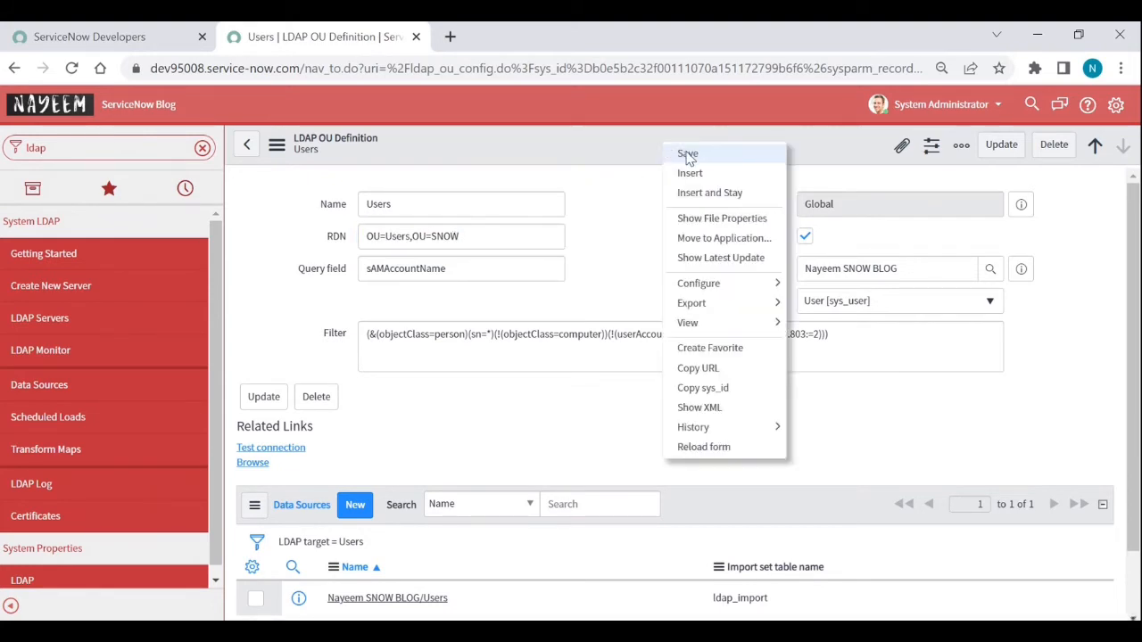
click(687, 155)
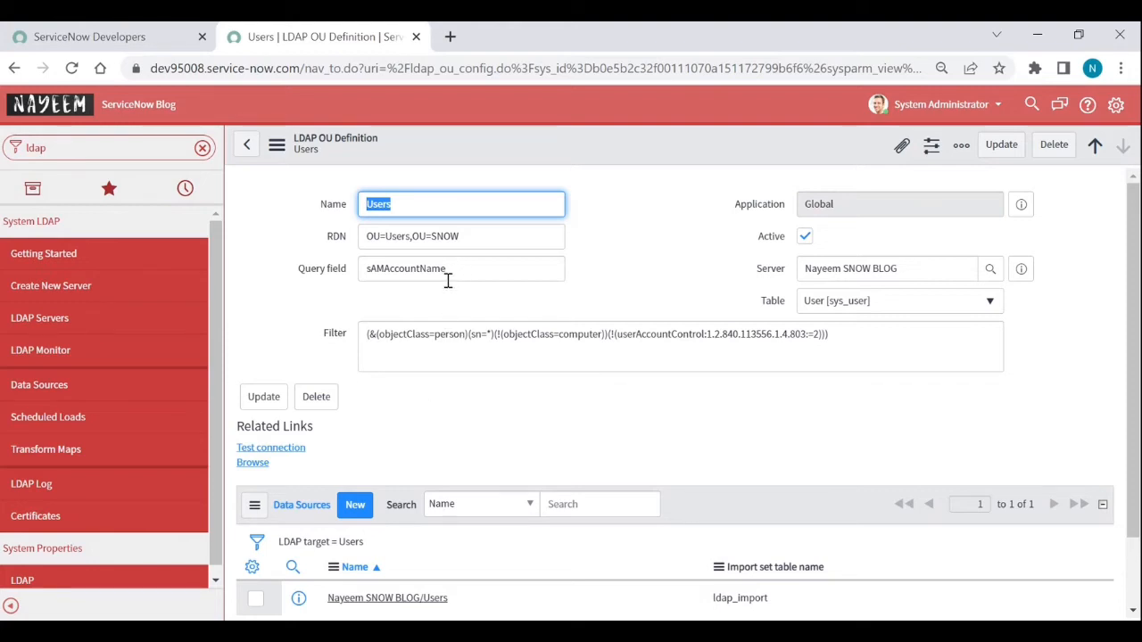
click(253, 463)
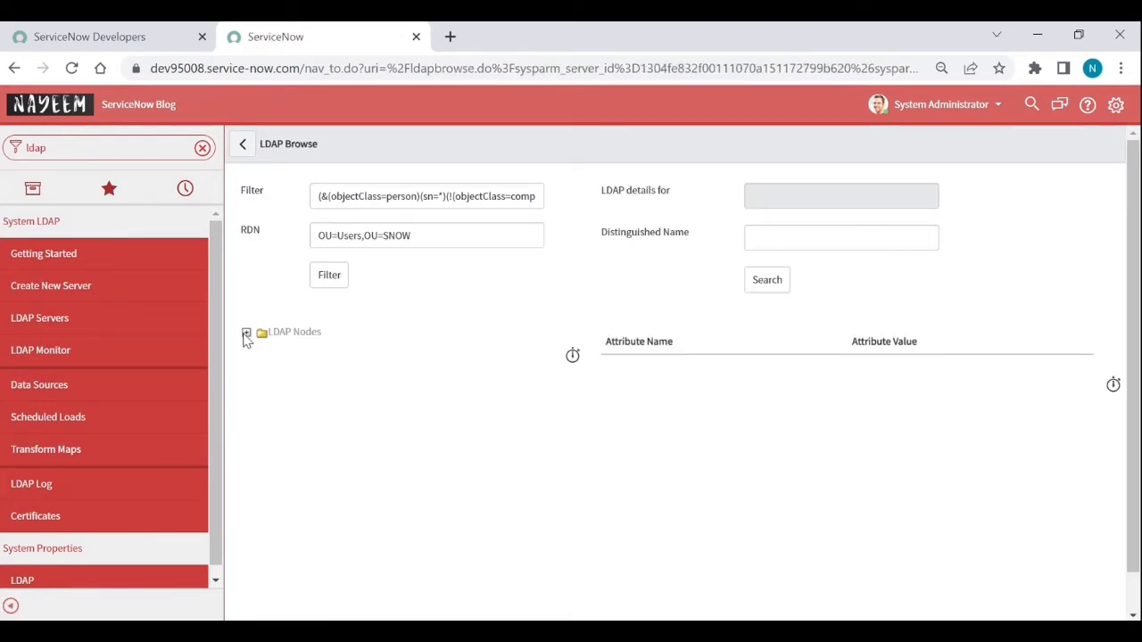
Step: Expand LDAP Nodes to list the four users under OU=Users,OU=SNOW, then go back
click(246, 335)
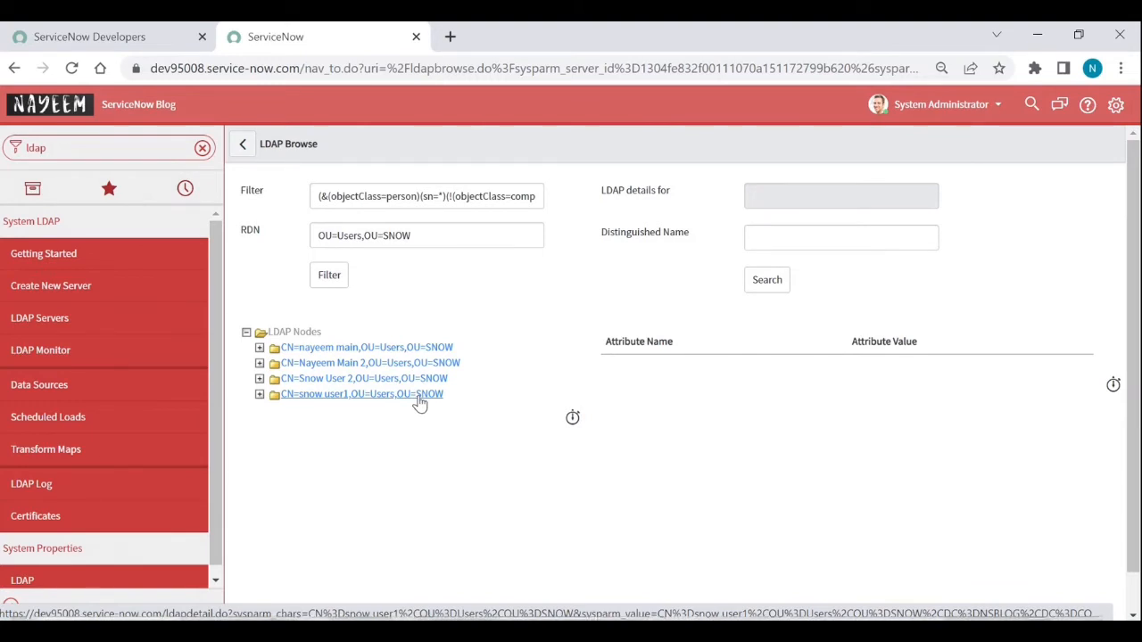
click(241, 144)
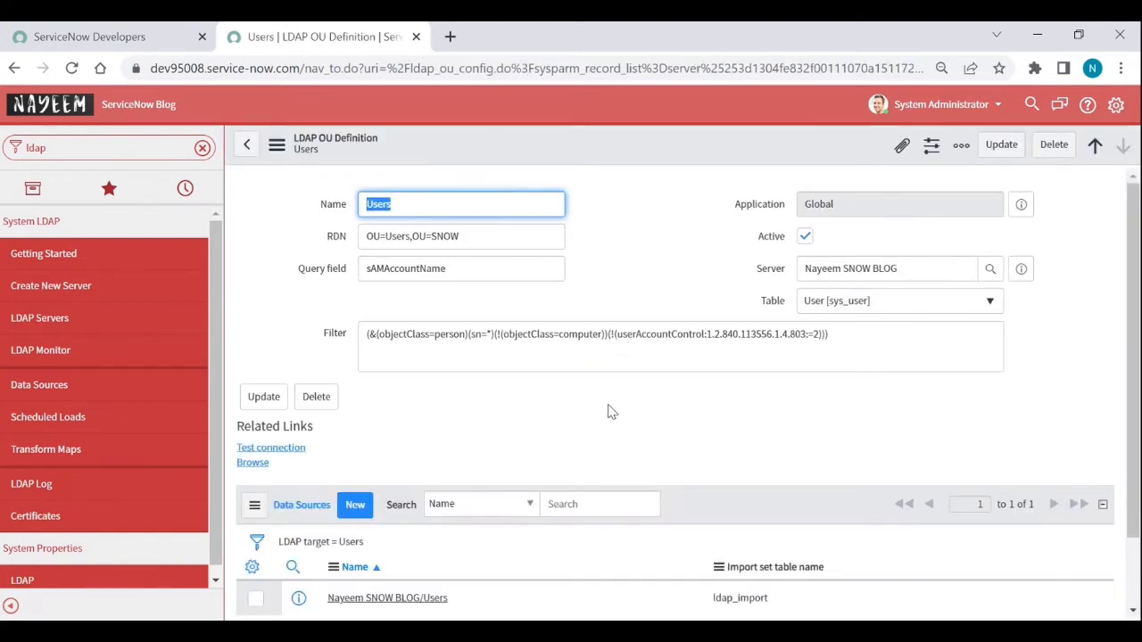
Step: Copy the ldap_import table name from the Data Sources list
scroll(611, 411, down, 2)
scroll(611, 411, up, 1)
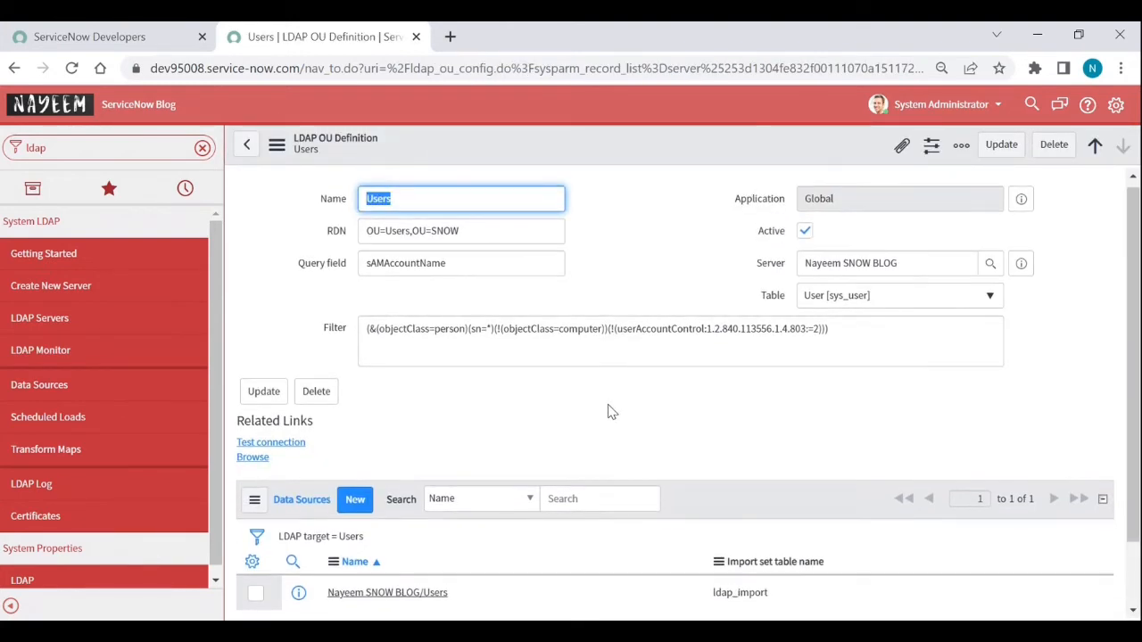
scroll(434, 377, down, 1)
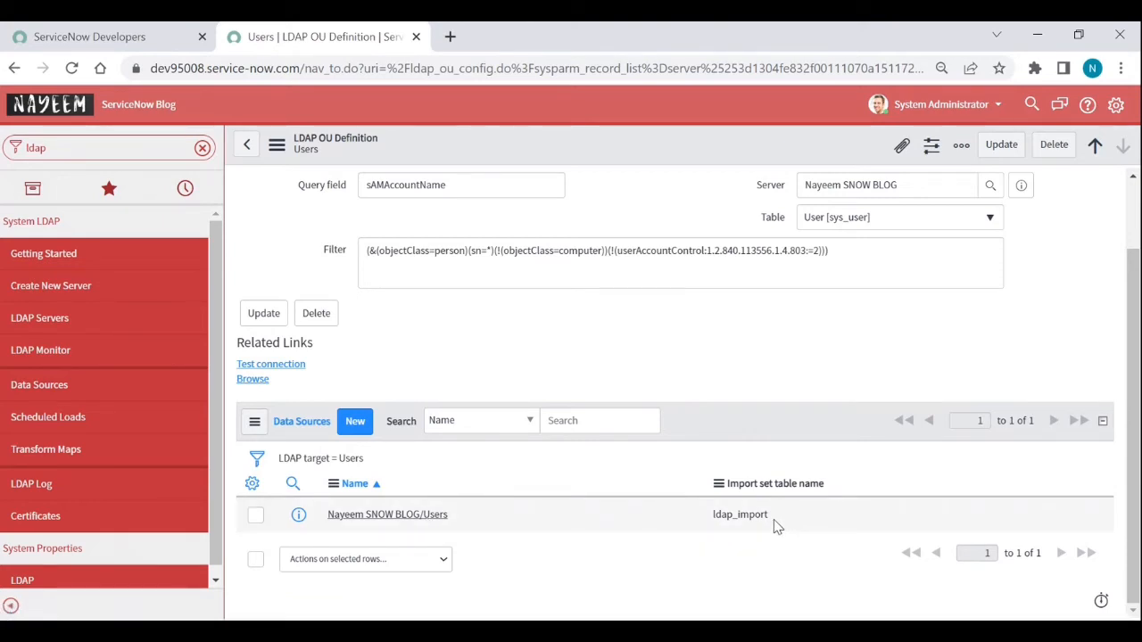
drag(771, 516, 713, 515)
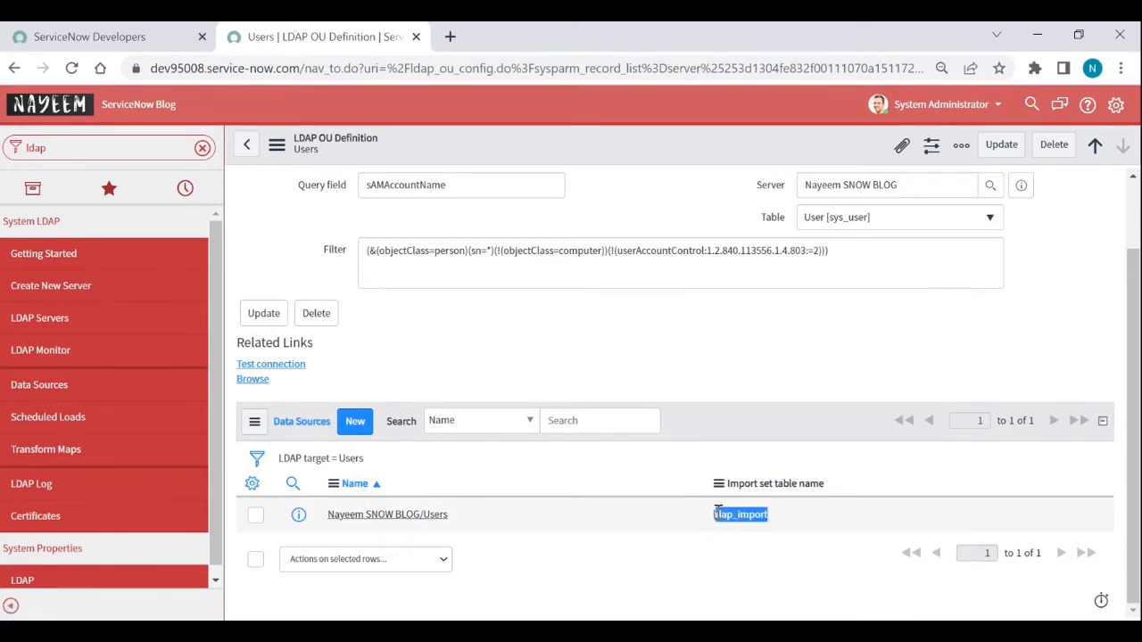
double_click(714, 514)
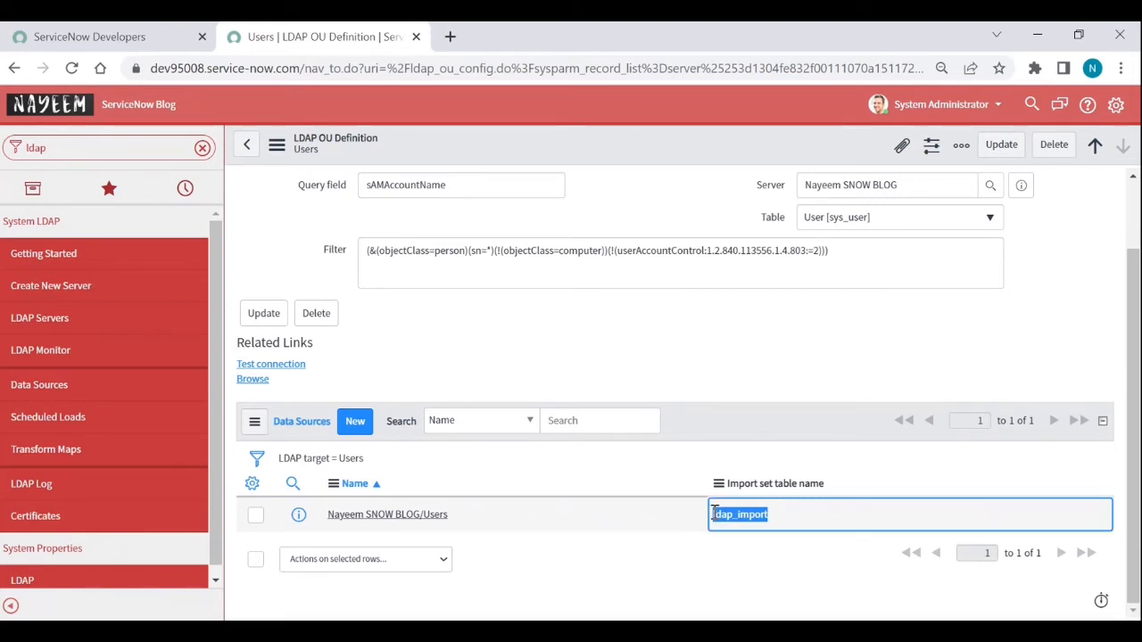
key(ctrl+c)
Step: Open ldap_import.LIST to confirm it has no records, then return to the OU definition
double_click(103, 150)
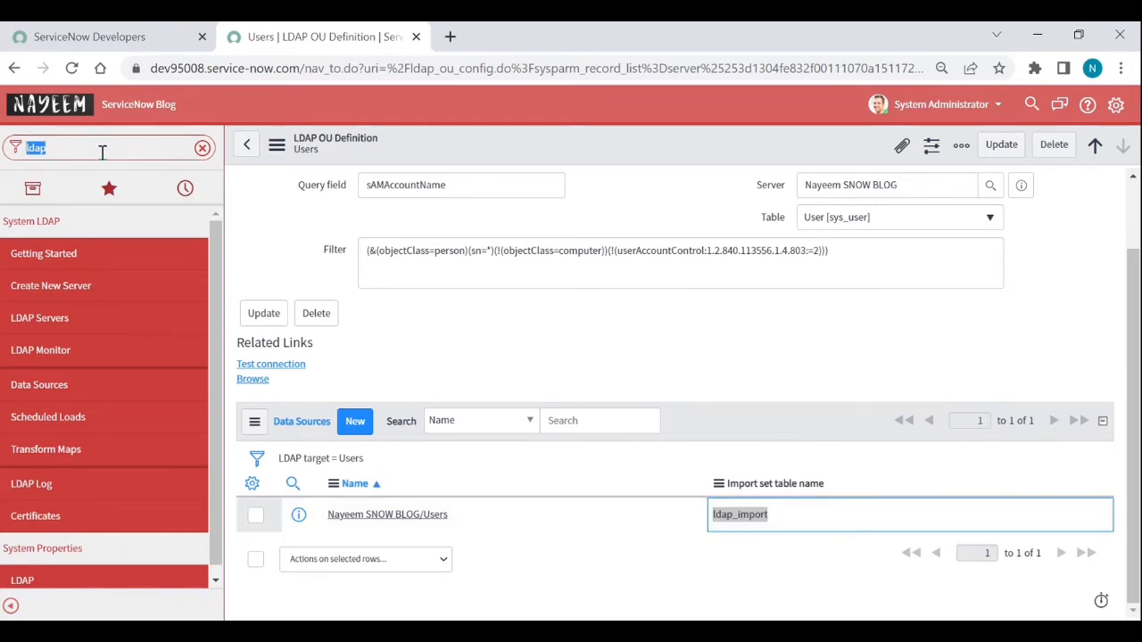
key(ctrl+v)
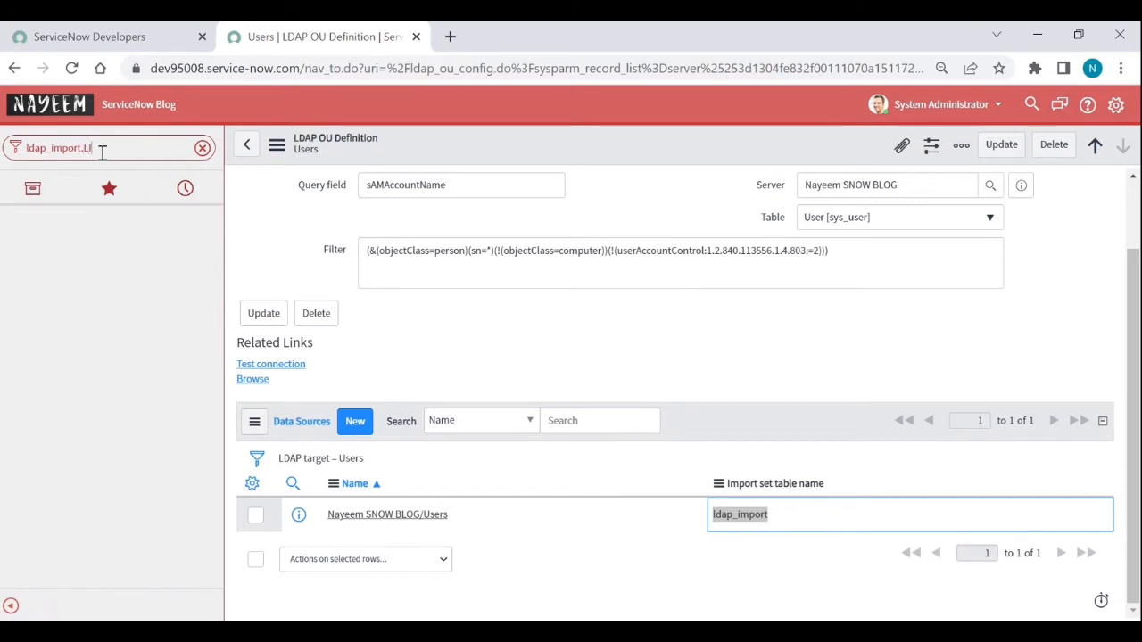
text(.LIST)
key(Return)
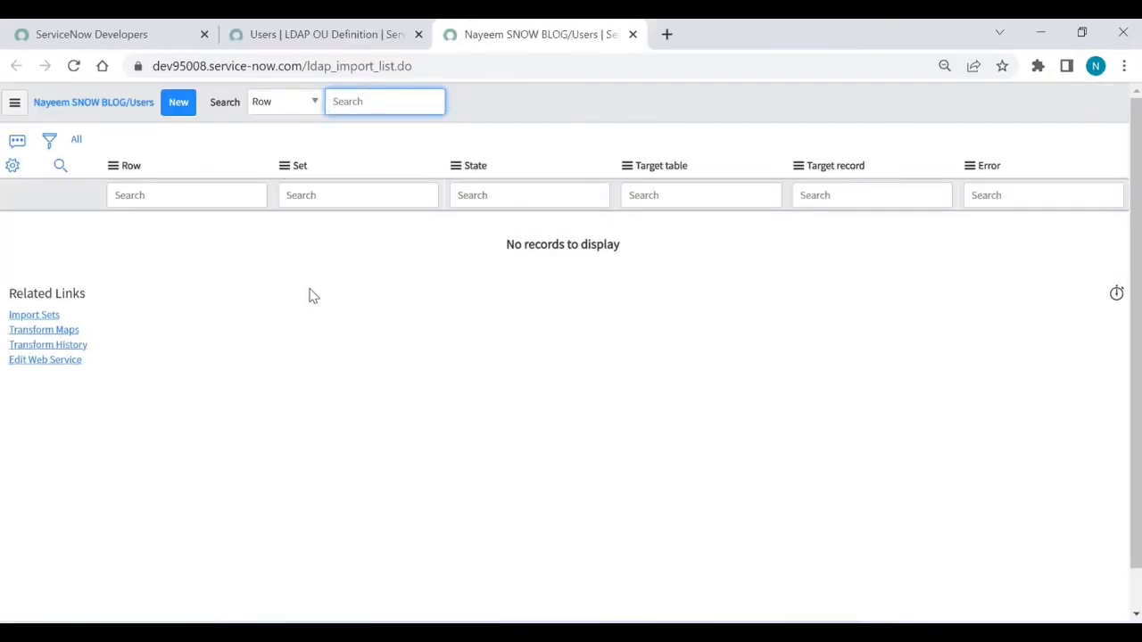
click(337, 37)
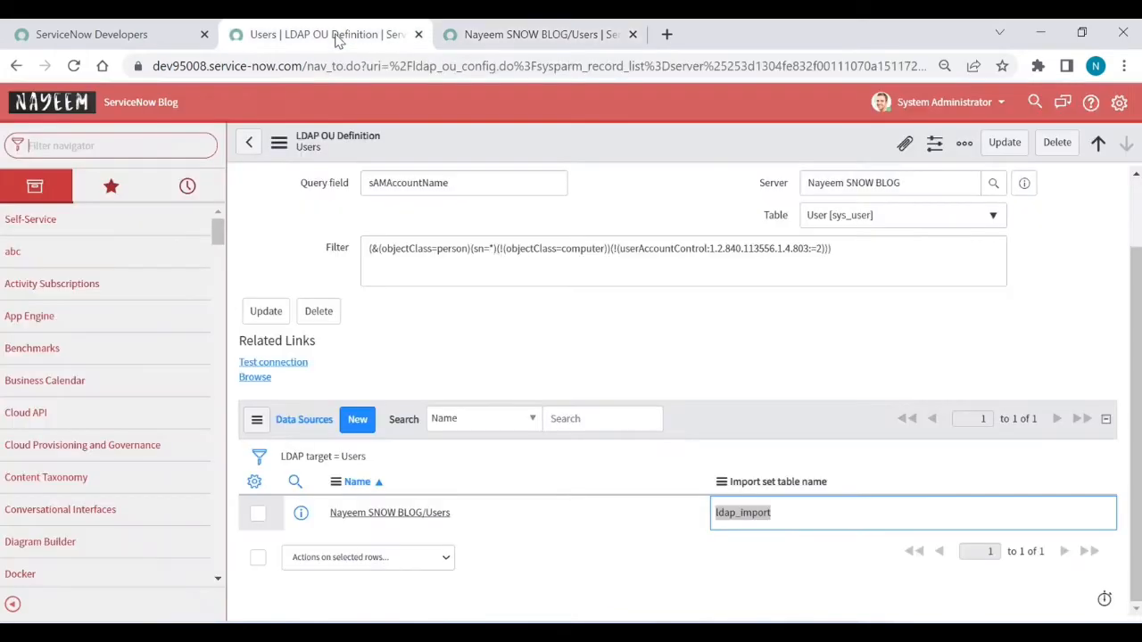
Step: Open the Users LDAP data source and scroll to its LDAP User Import transform map
click(386, 514)
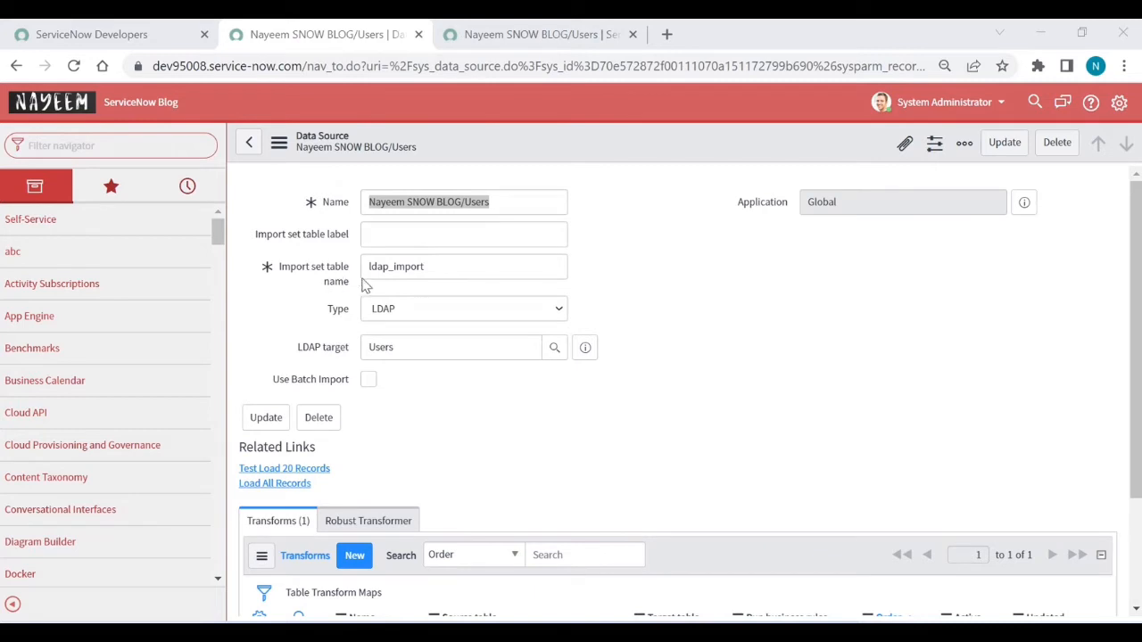
double_click(440, 271)
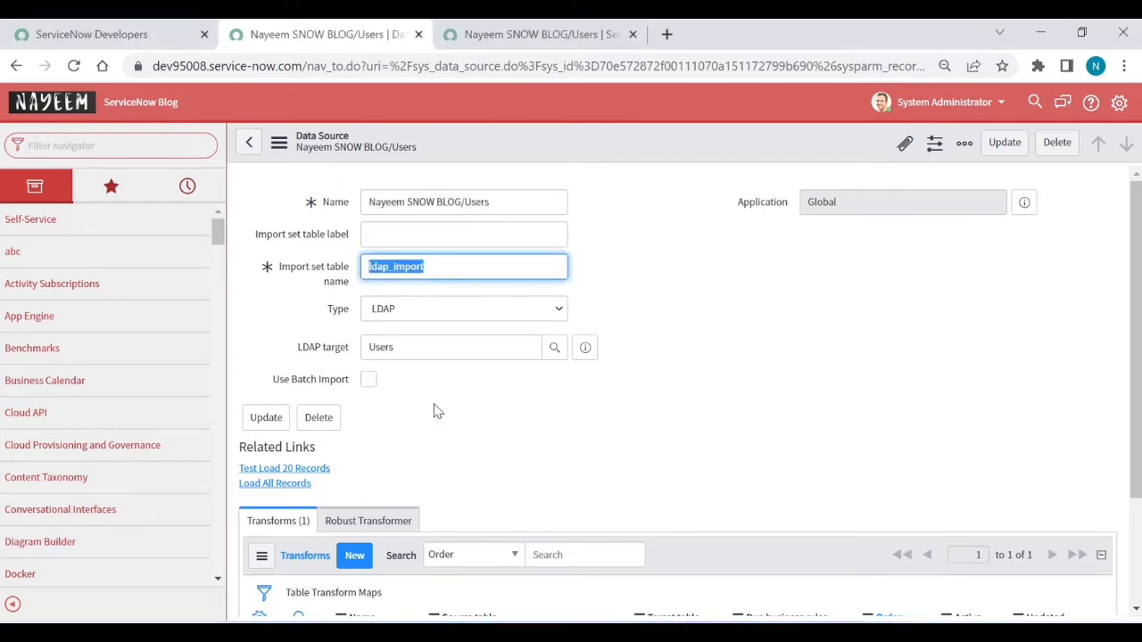
scroll(435, 410, down, 1)
scroll(435, 410, down, 1)
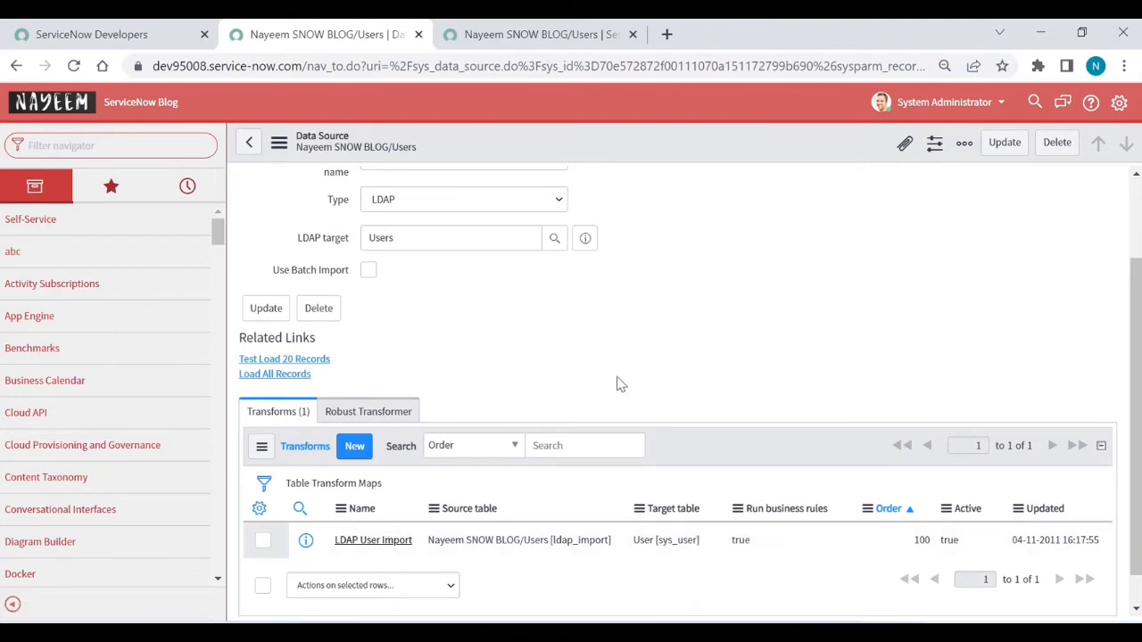
Step: Open the LDAP User Import transform map and inspect the ldap_server reference in its script
click(377, 549)
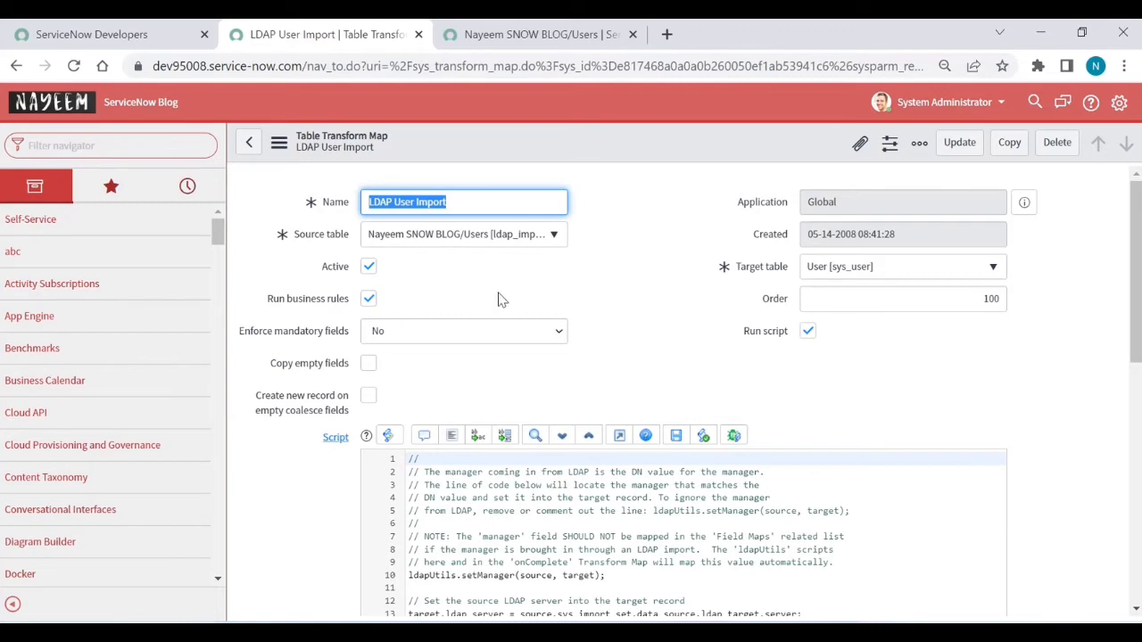
scroll(774, 344, down, 1)
scroll(775, 344, down, 1)
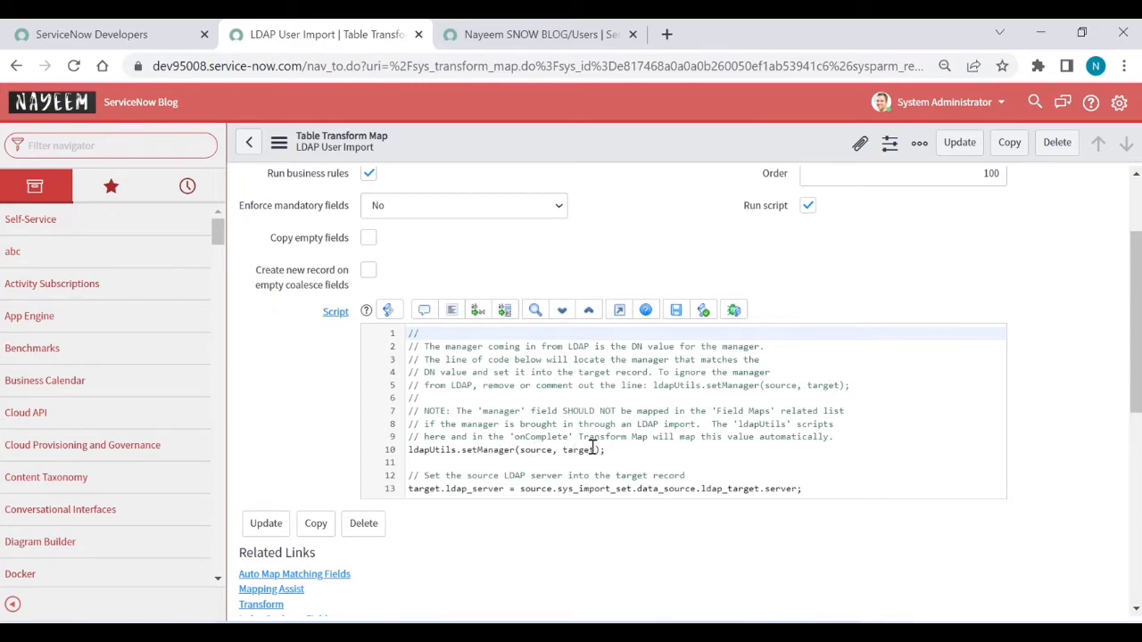
double_click(480, 489)
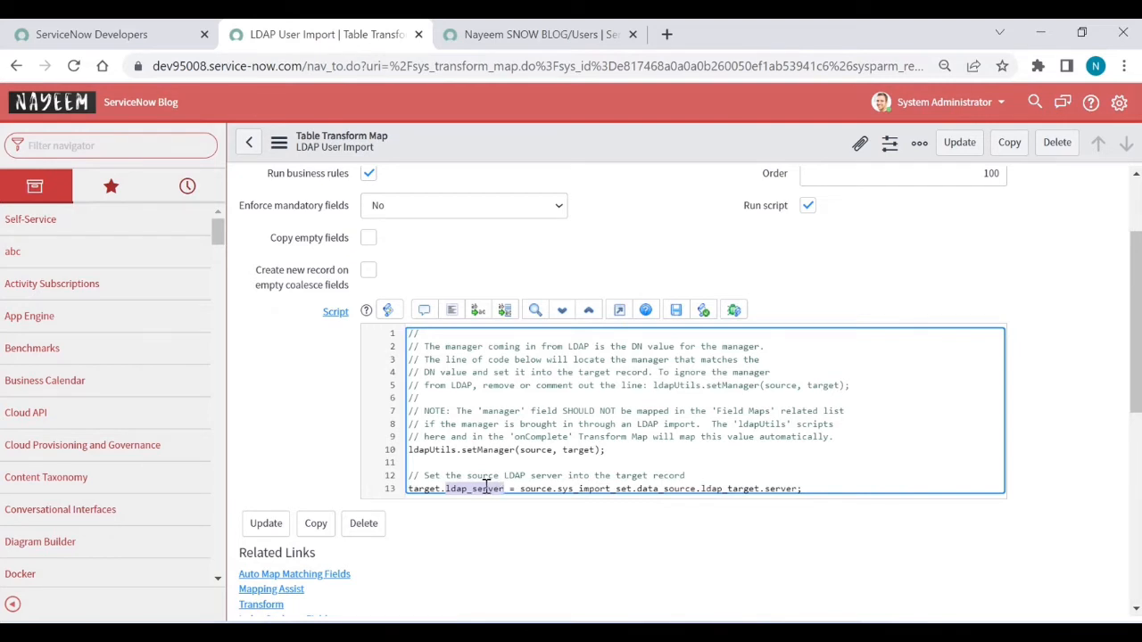
Step: Review the seven field maps to sys_user, noting u_samaccountname coalesces to user_name
scroll(500, 521, down, 3)
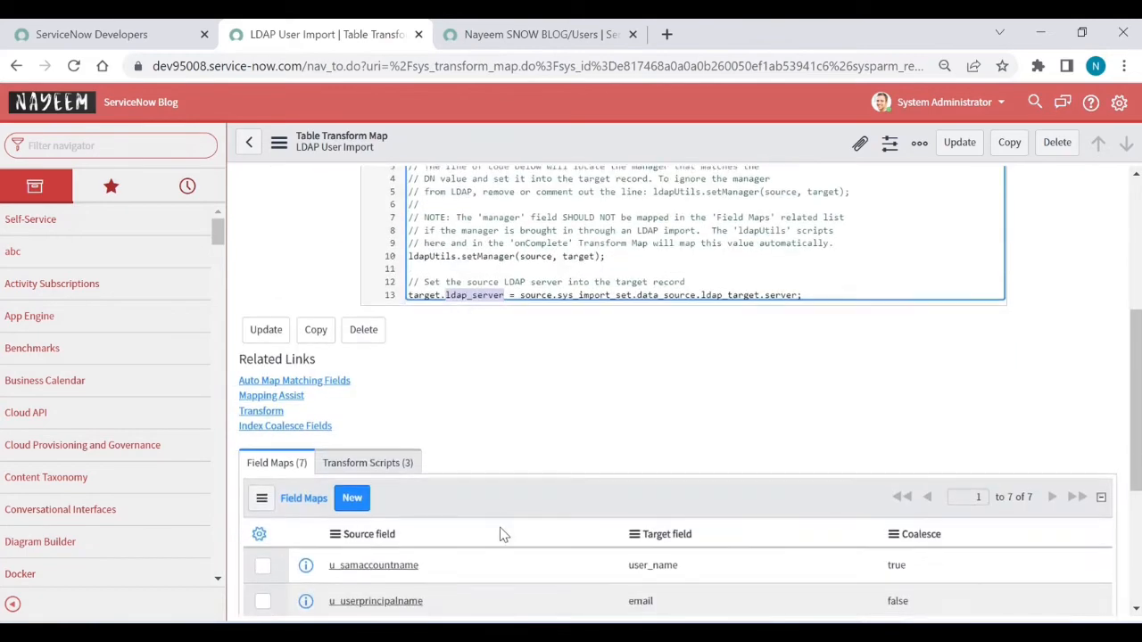
scroll(500, 533, down, 3)
scroll(500, 534, down, 2)
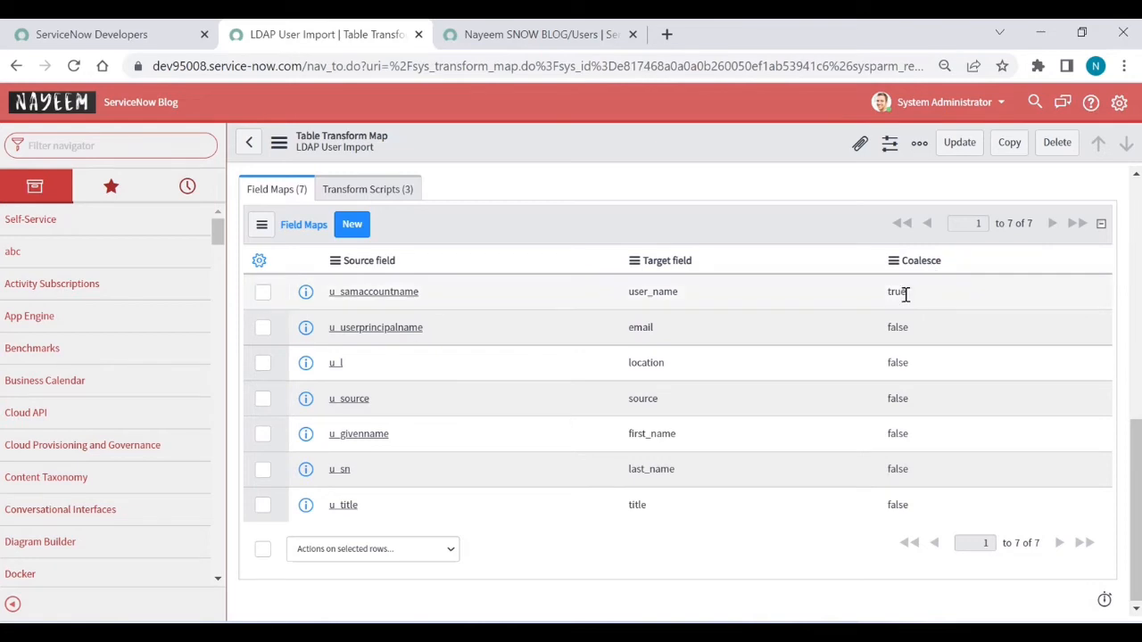
scroll(769, 270, up, 5)
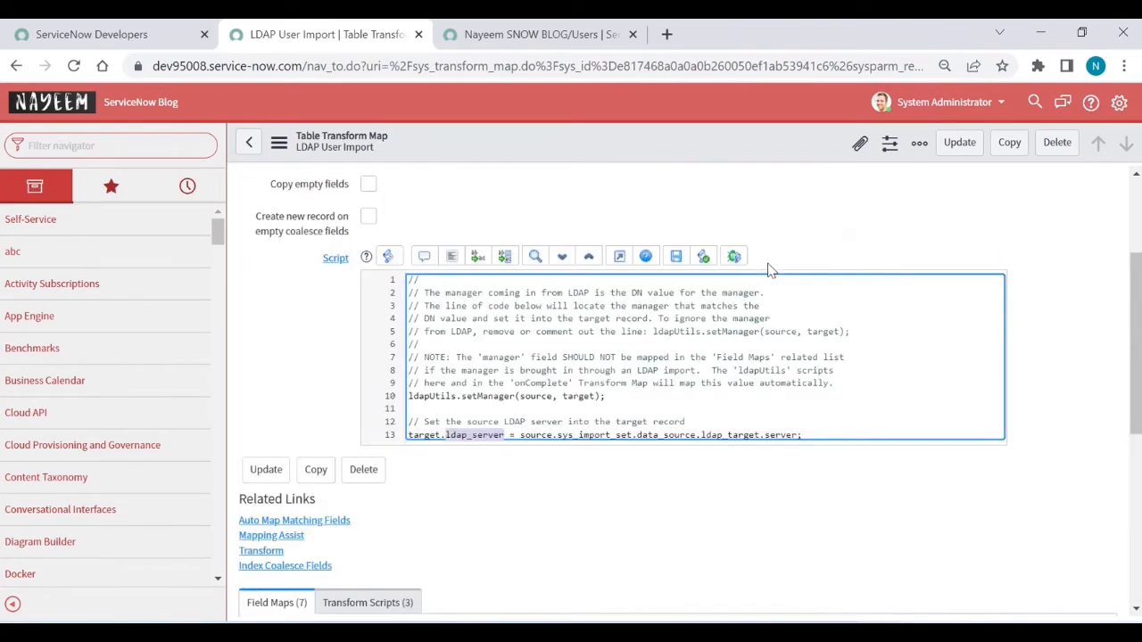
scroll(769, 270, up, 2)
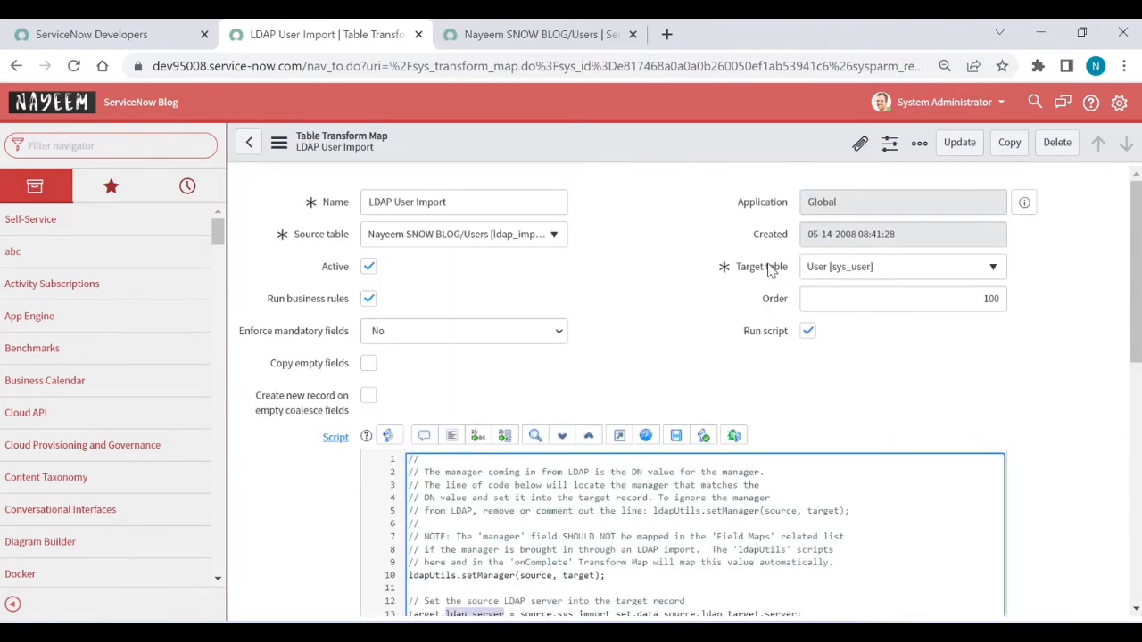
scroll(769, 270, down, 3)
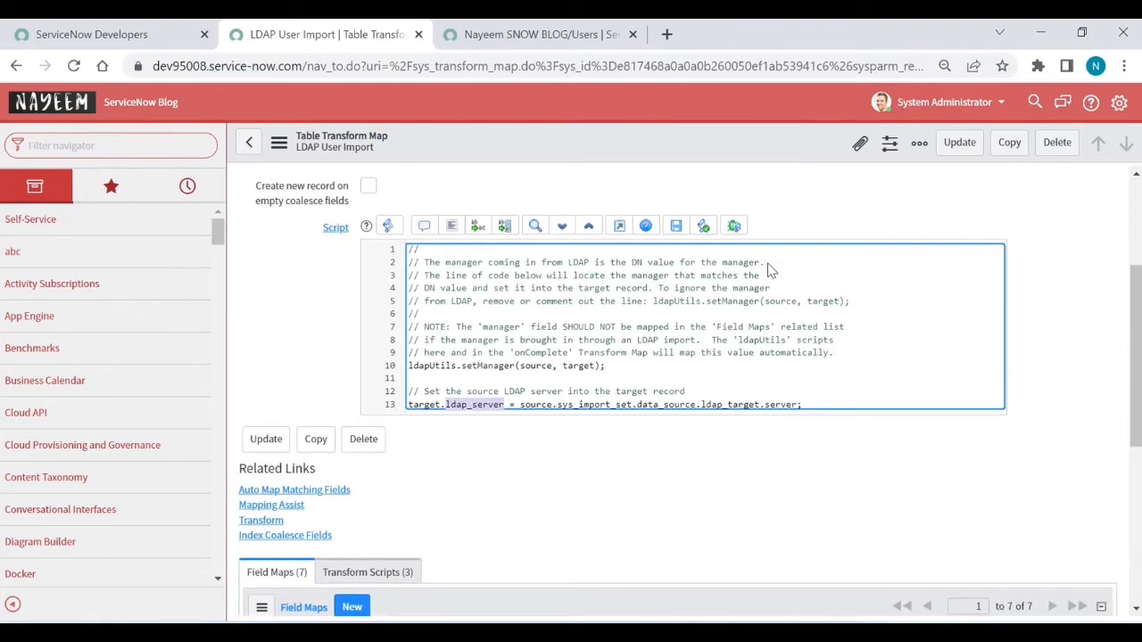
scroll(770, 269, up, 2)
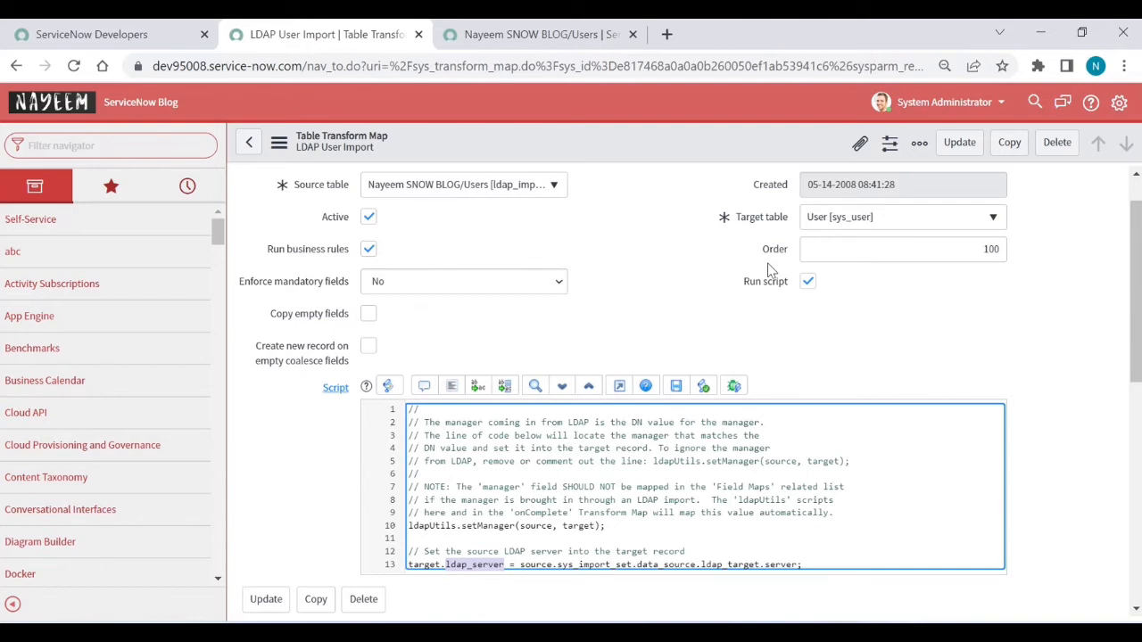
Step: Open the Users list in a new tab from the navigator filter 'users'
click(63, 147)
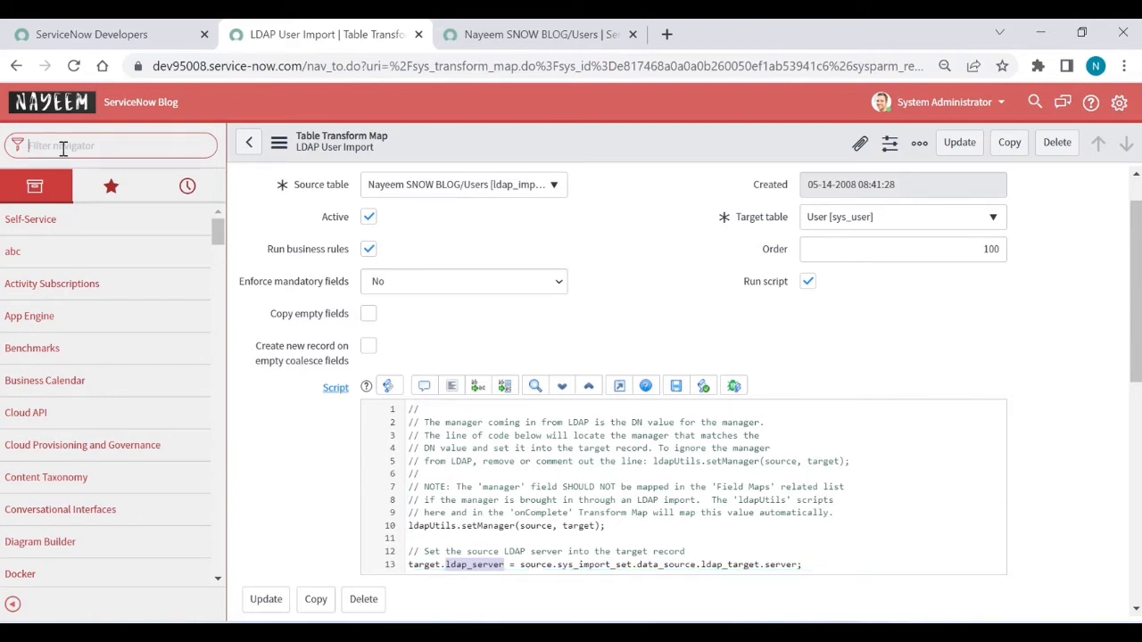
text(users)
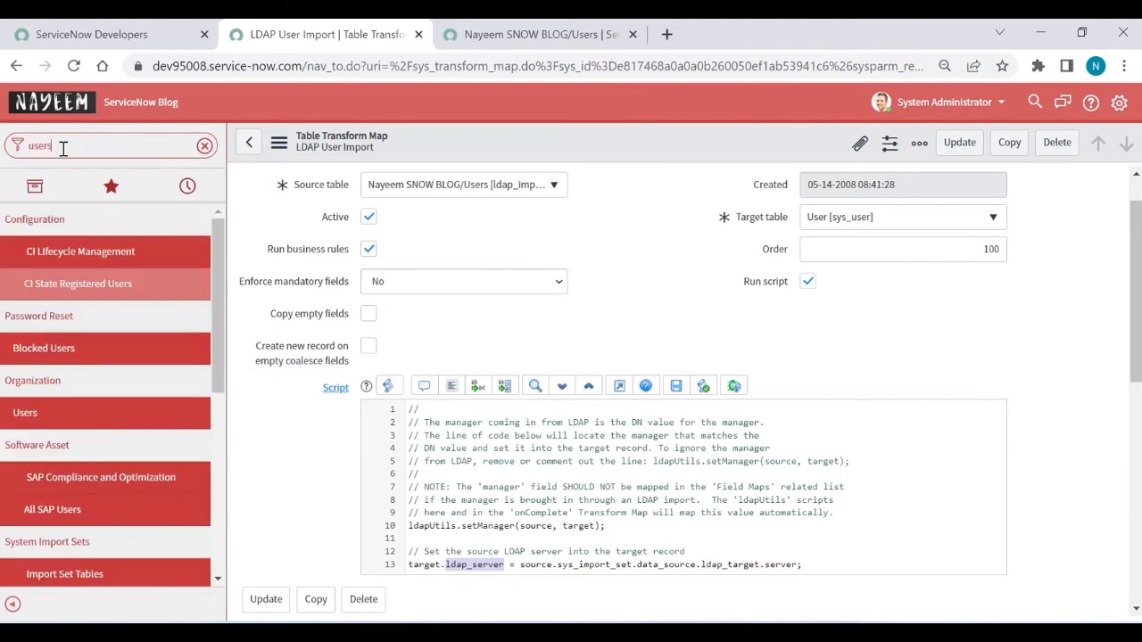
middle_click(37, 412)
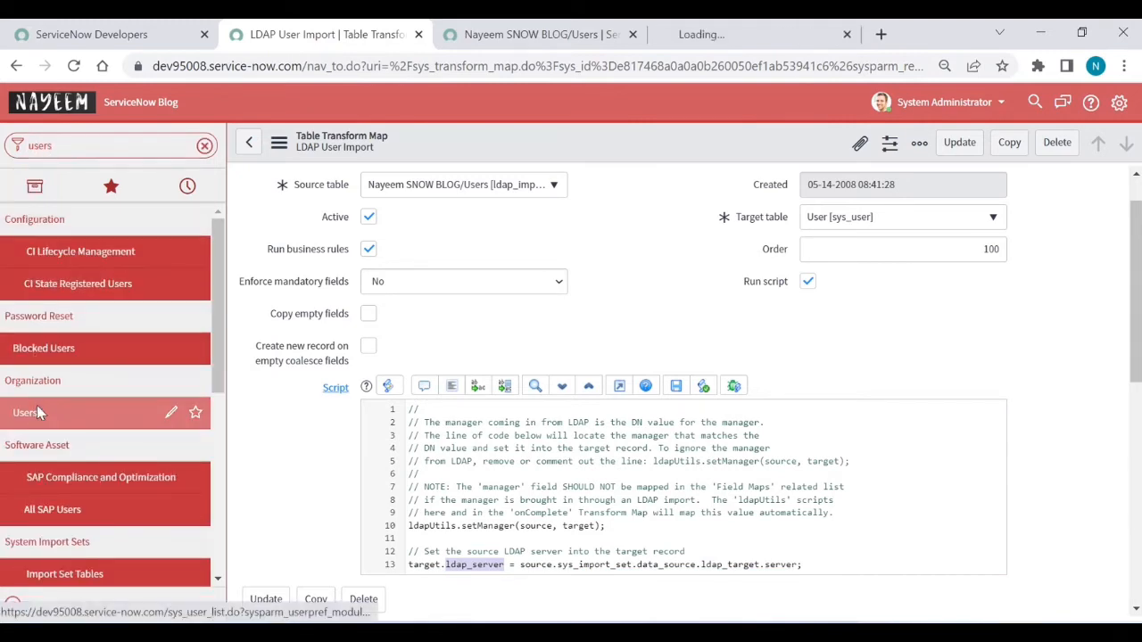
click(763, 34)
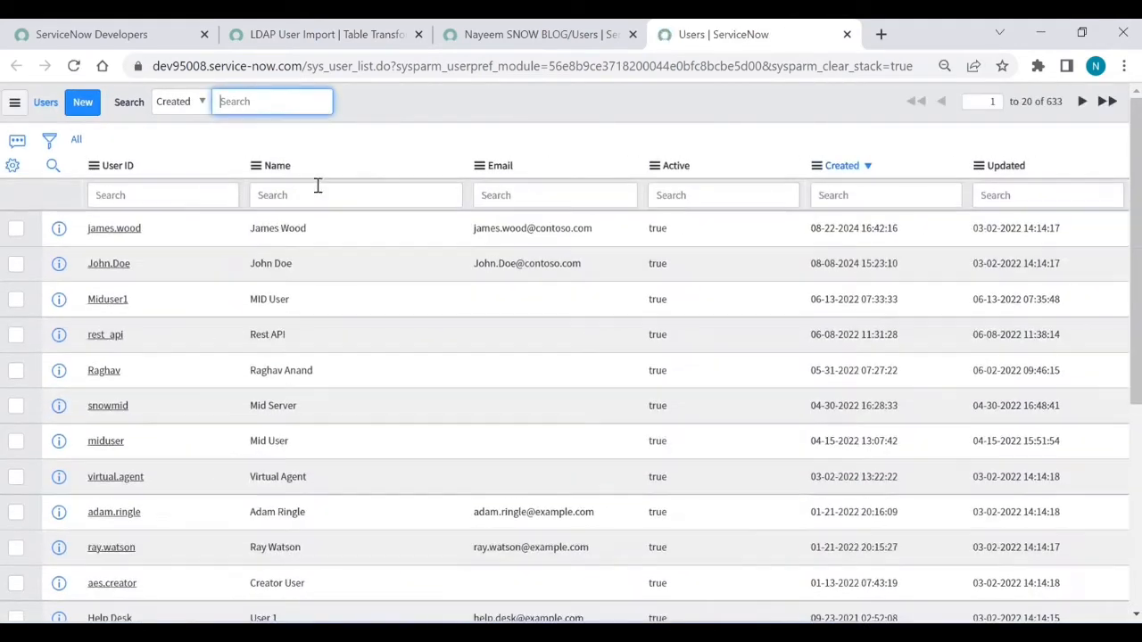
Step: Search User ID for 'snowuse', confirm no records exist, then clear the filter
click(141, 196)
text(snow)
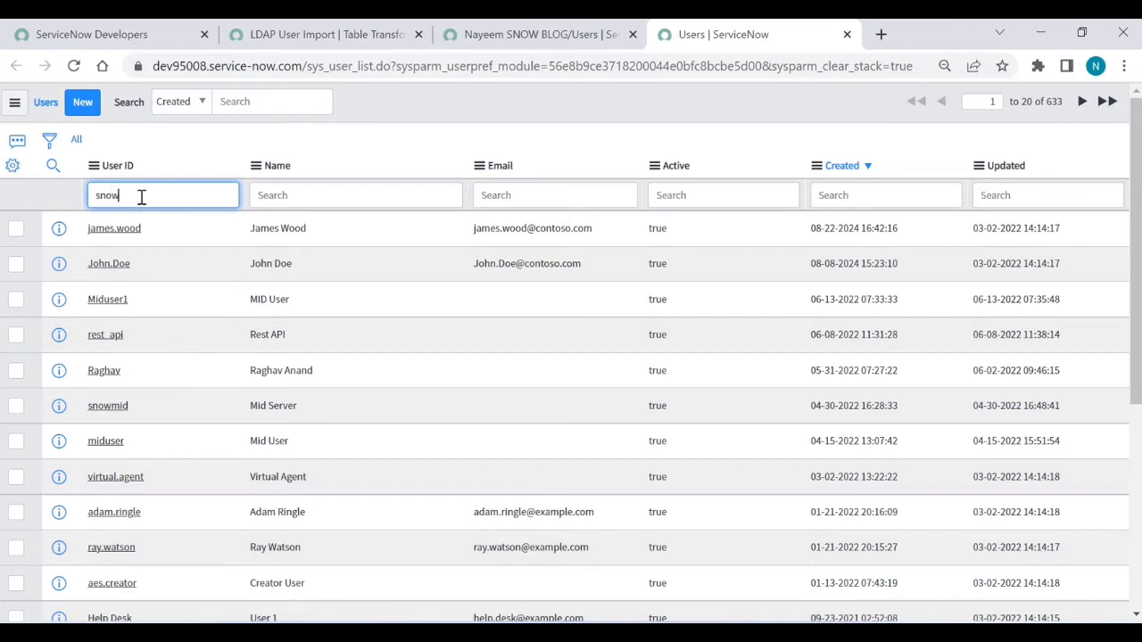
text(user1)
key(Return)
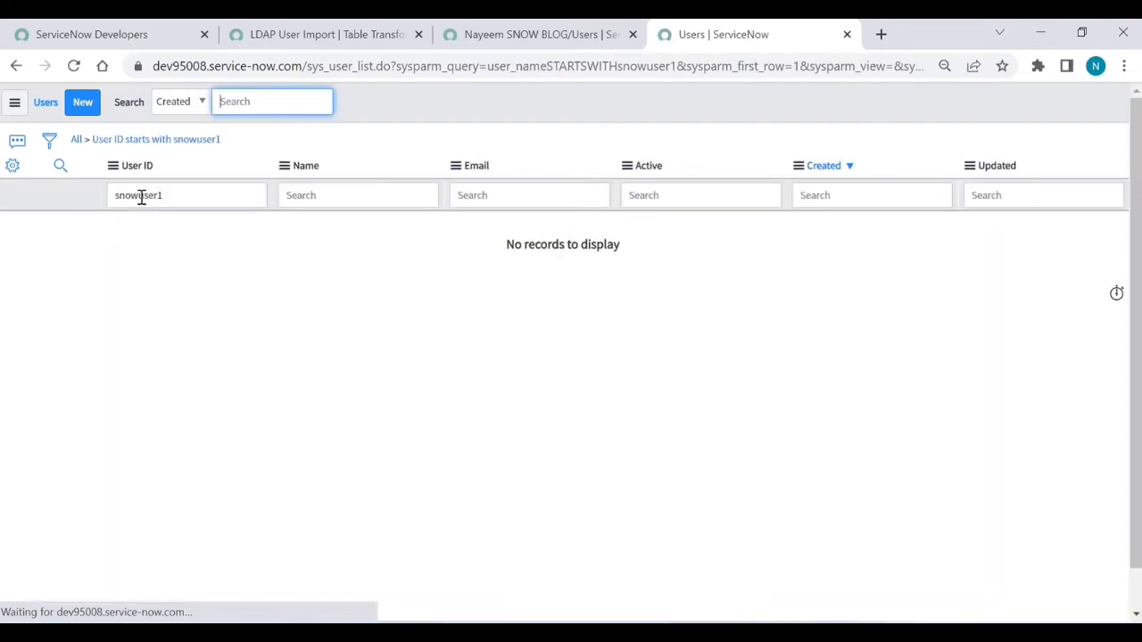
click(88, 143)
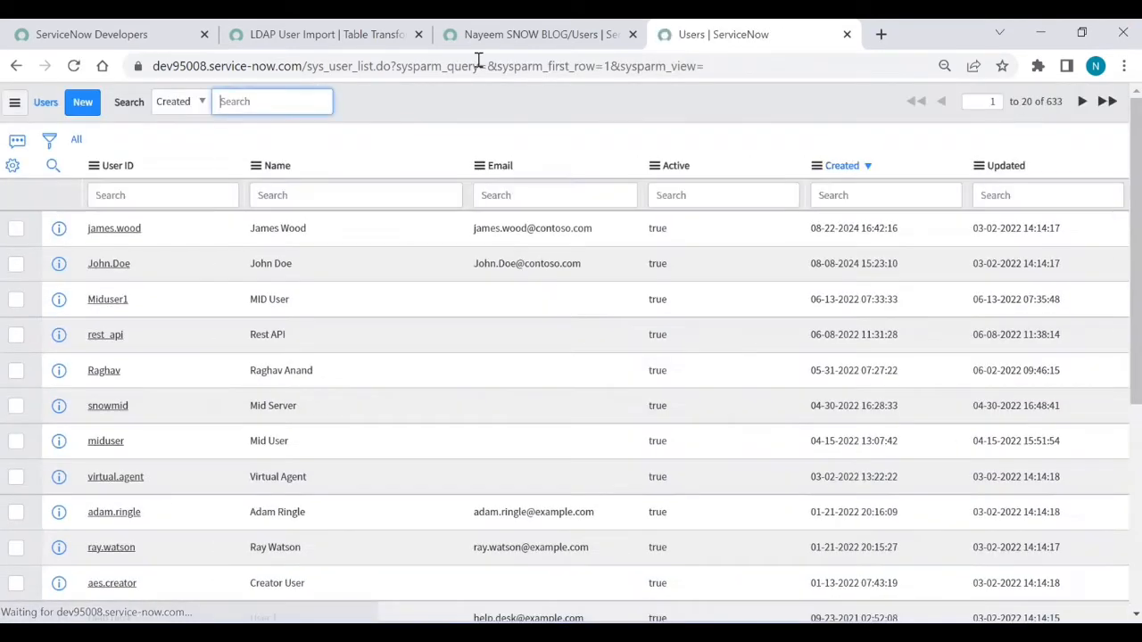
Step: Glance at the ldap_import list and transform map tabs, then go back
click(569, 34)
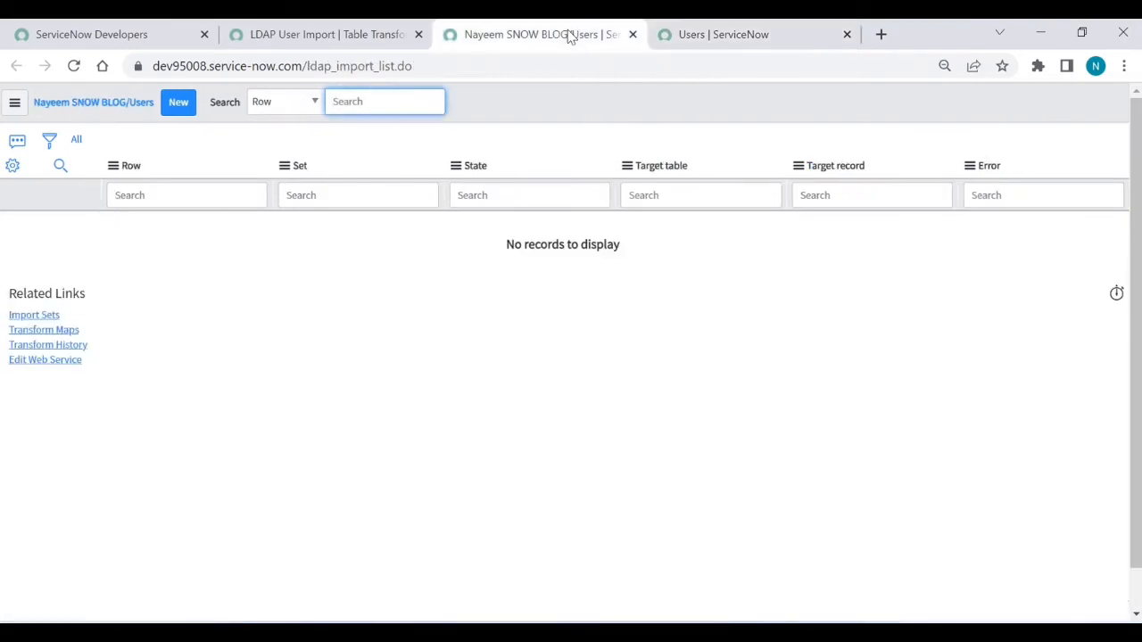
click(352, 37)
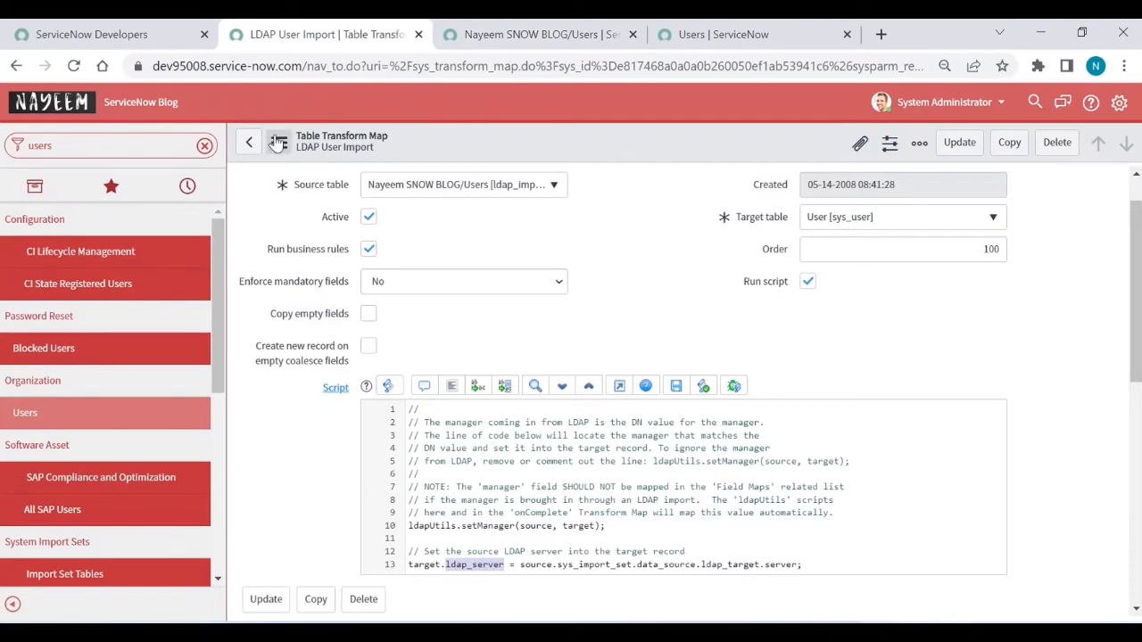
click(250, 143)
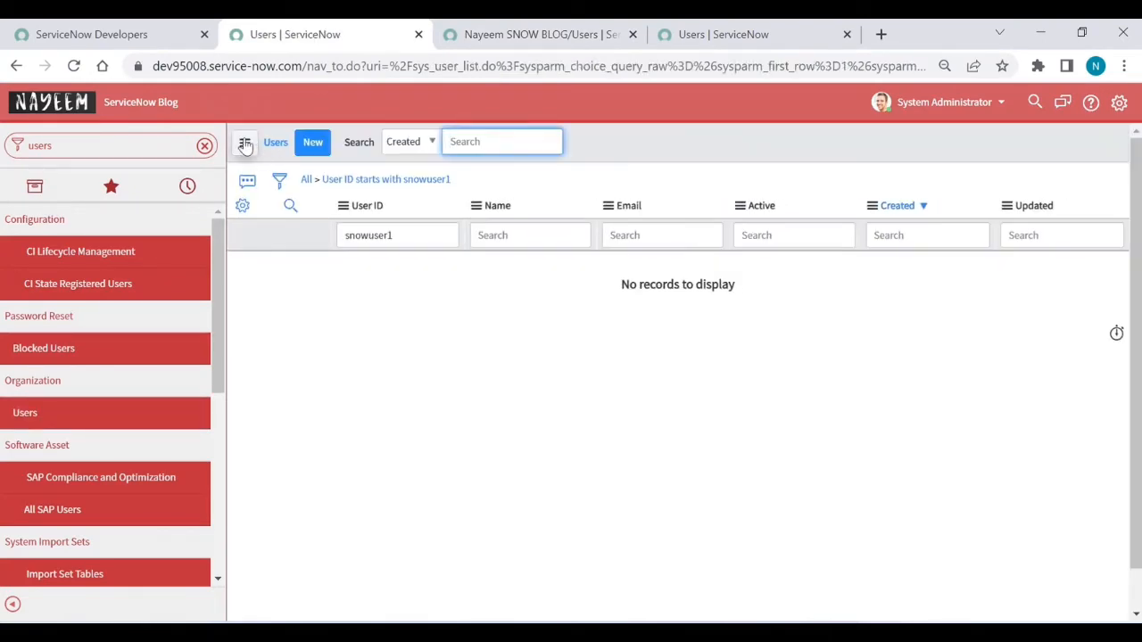
click(15, 68)
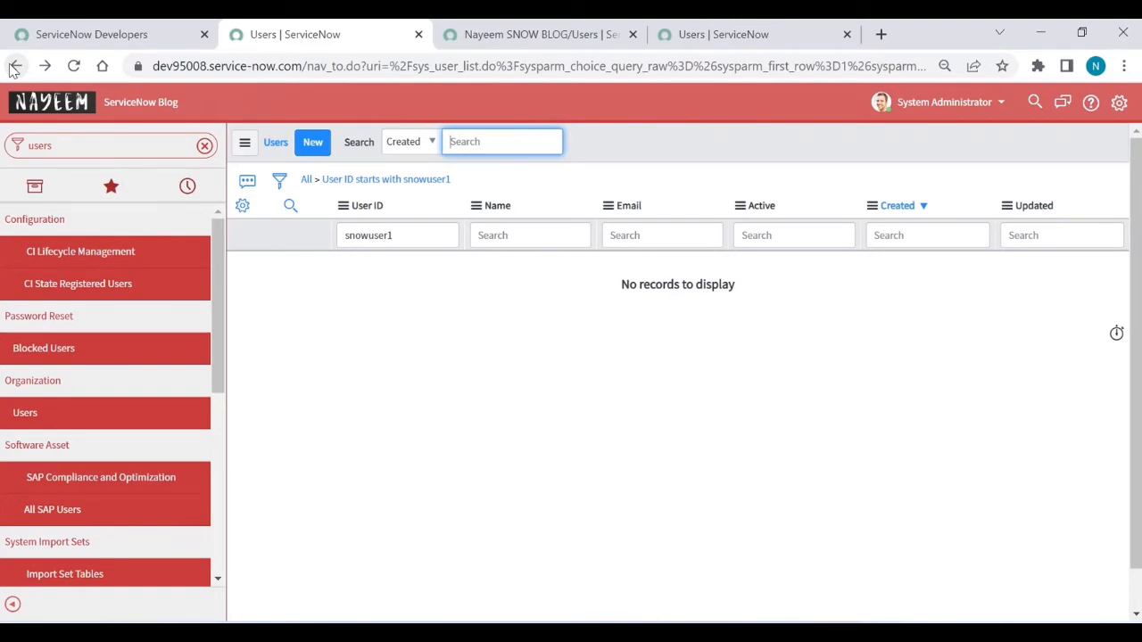
Step: Return to the LDAP Users data source and run Test Load 20 Records, staging 4 rows
click(15, 68)
click(15, 67)
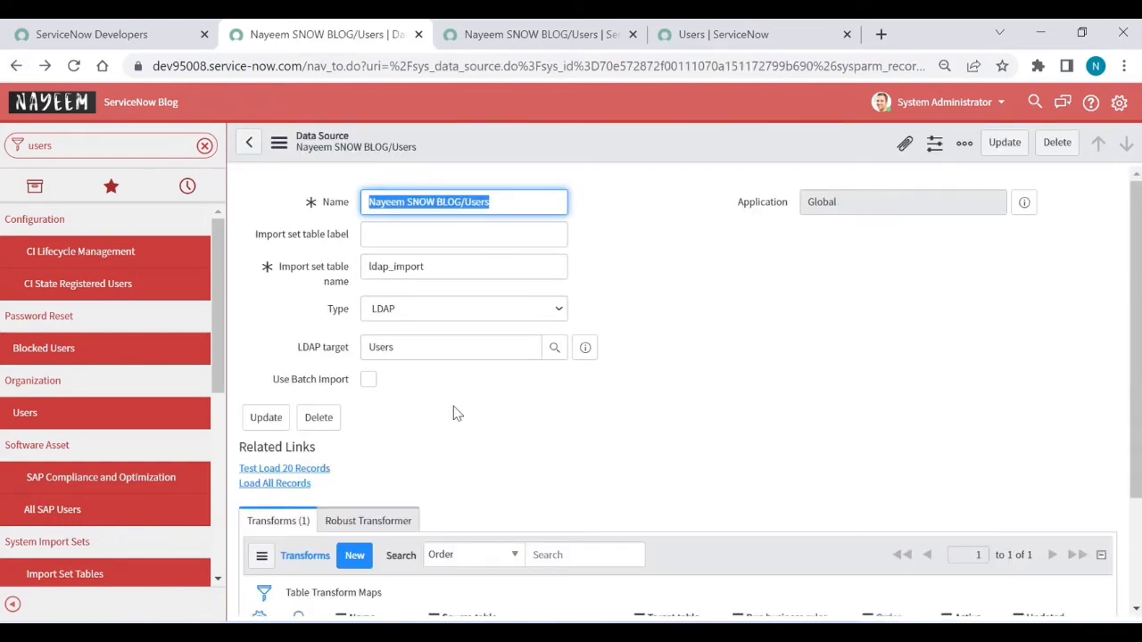
scroll(453, 406, down, 1)
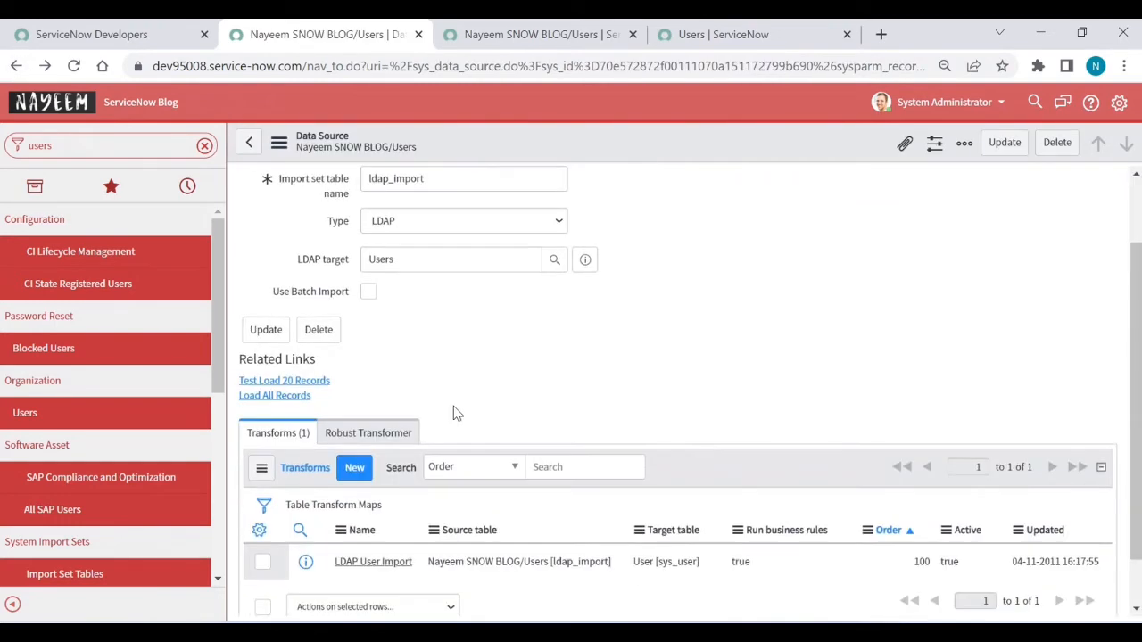
click(290, 384)
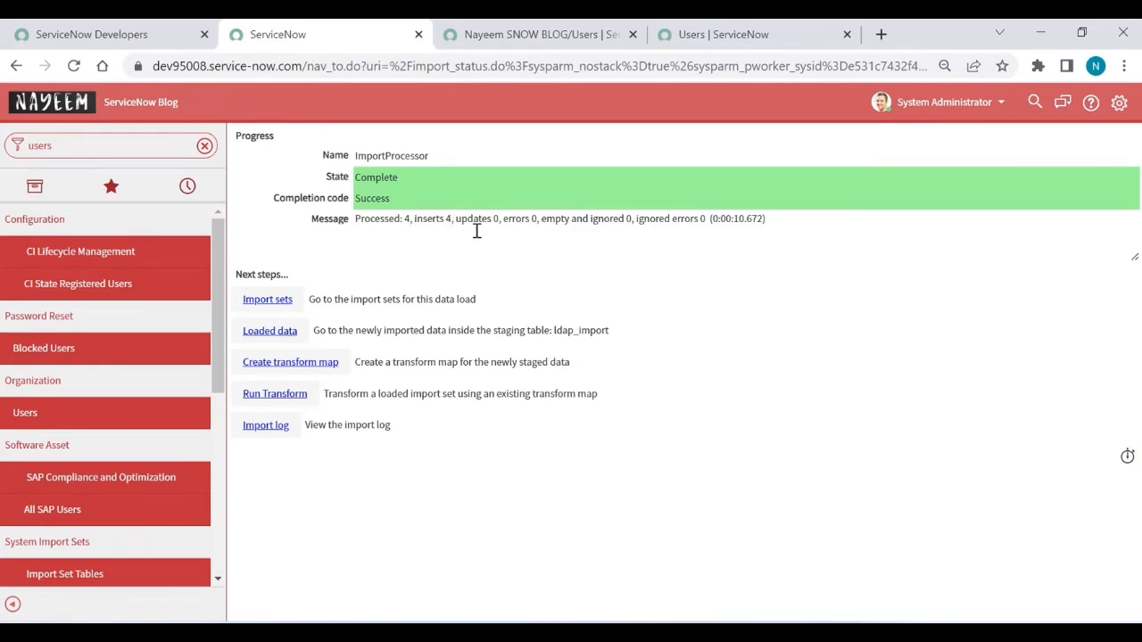
Step: Refresh the ldap_import list to check the 4 staged rows, then navigate back to the data source
click(543, 40)
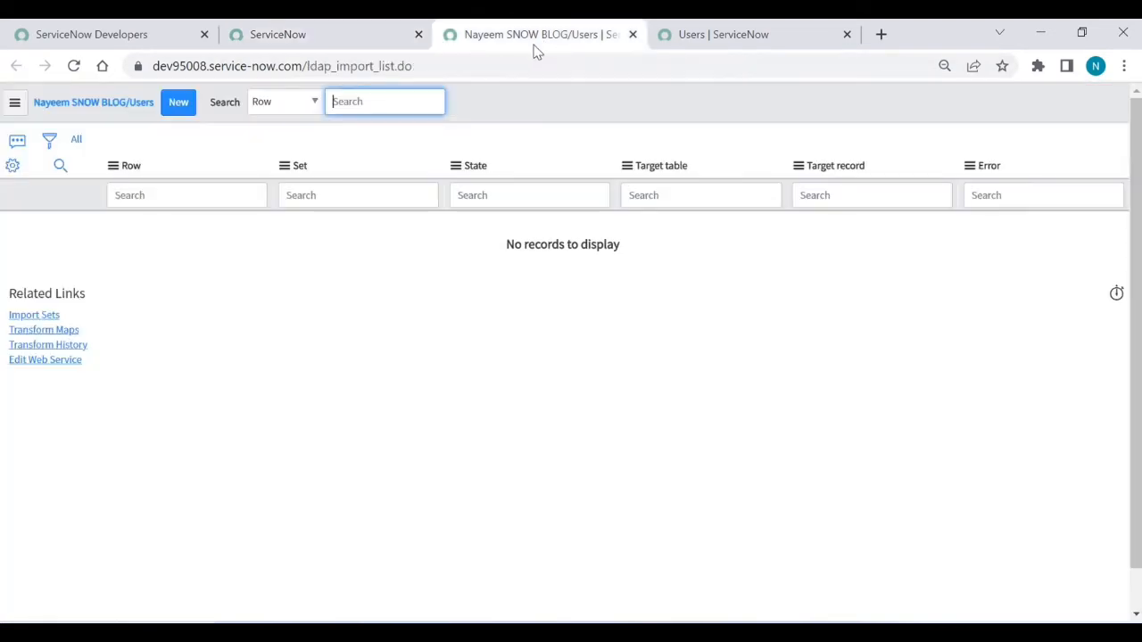
click(77, 141)
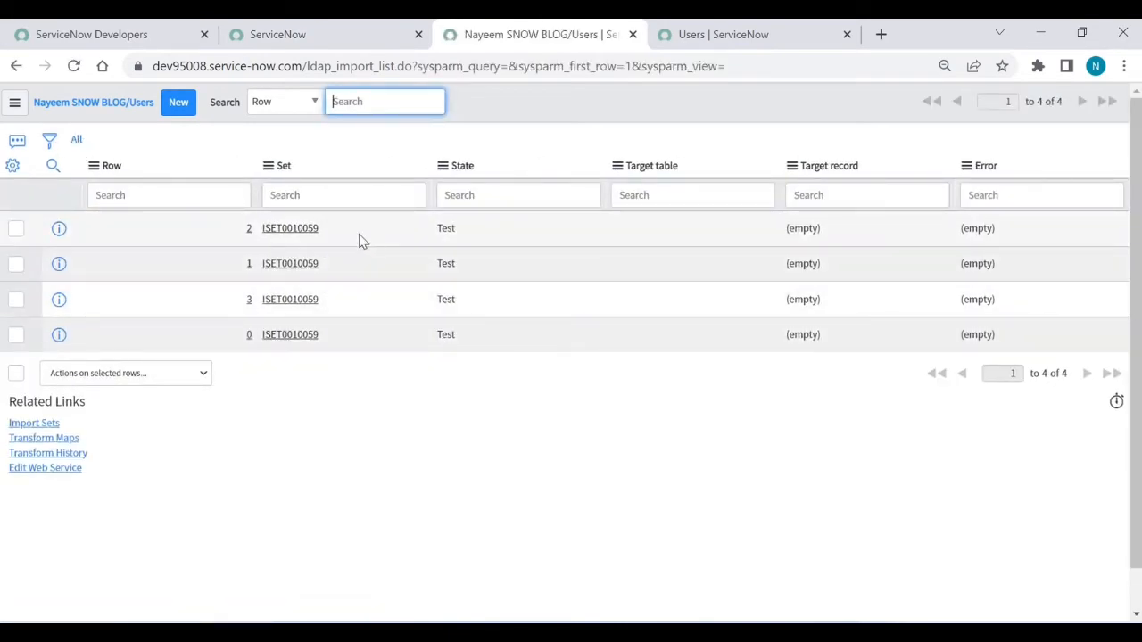
click(302, 40)
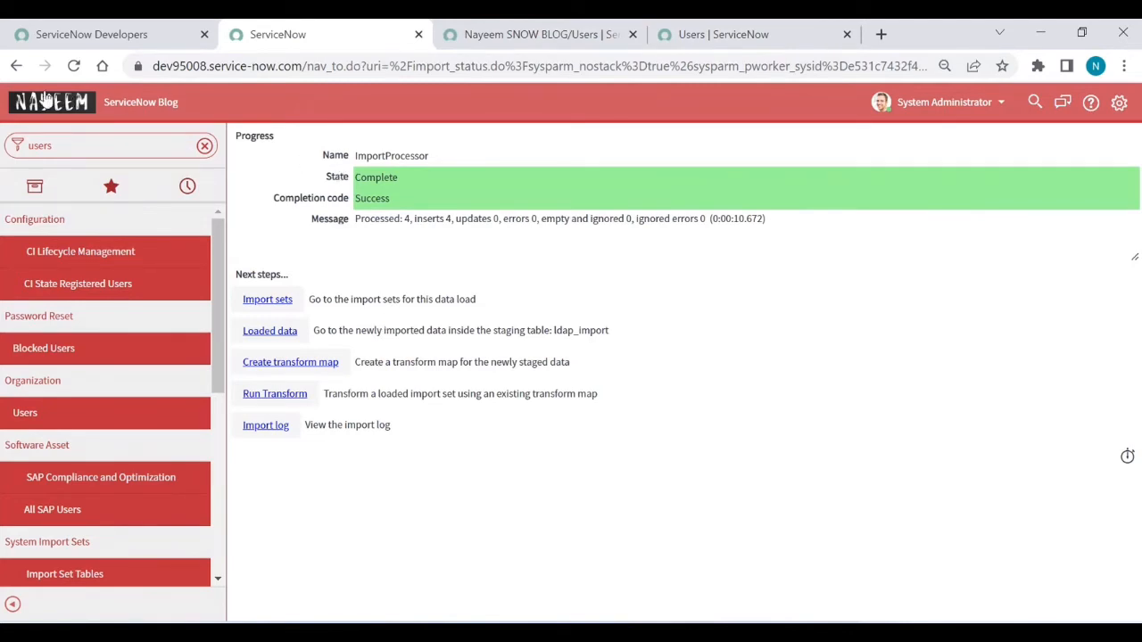
click(16, 68)
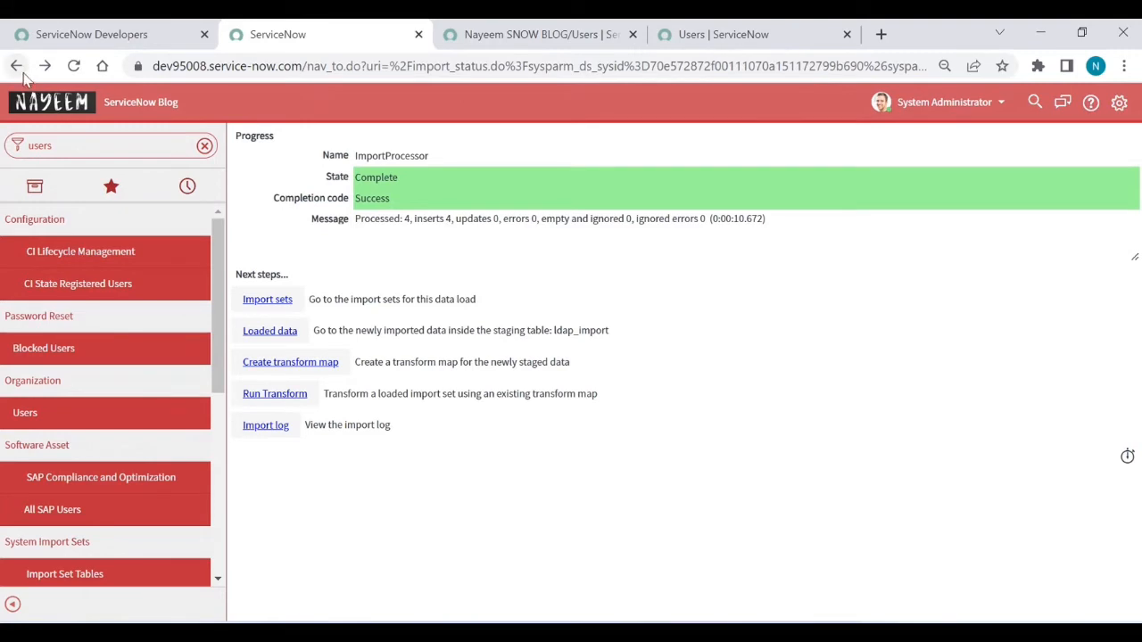
click(21, 70)
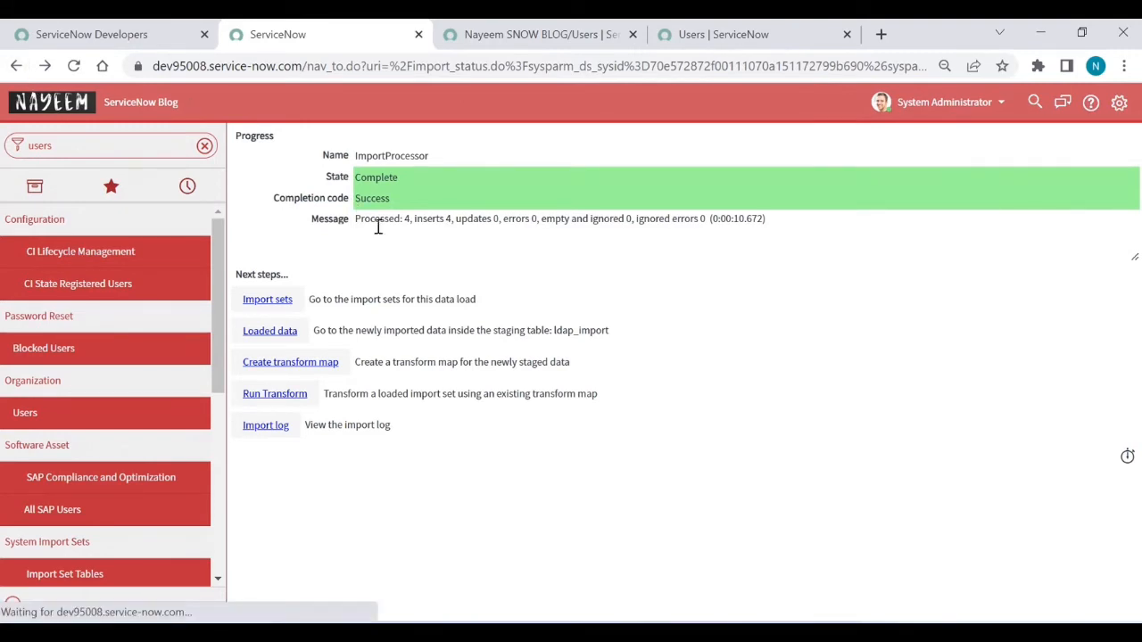
click(16, 67)
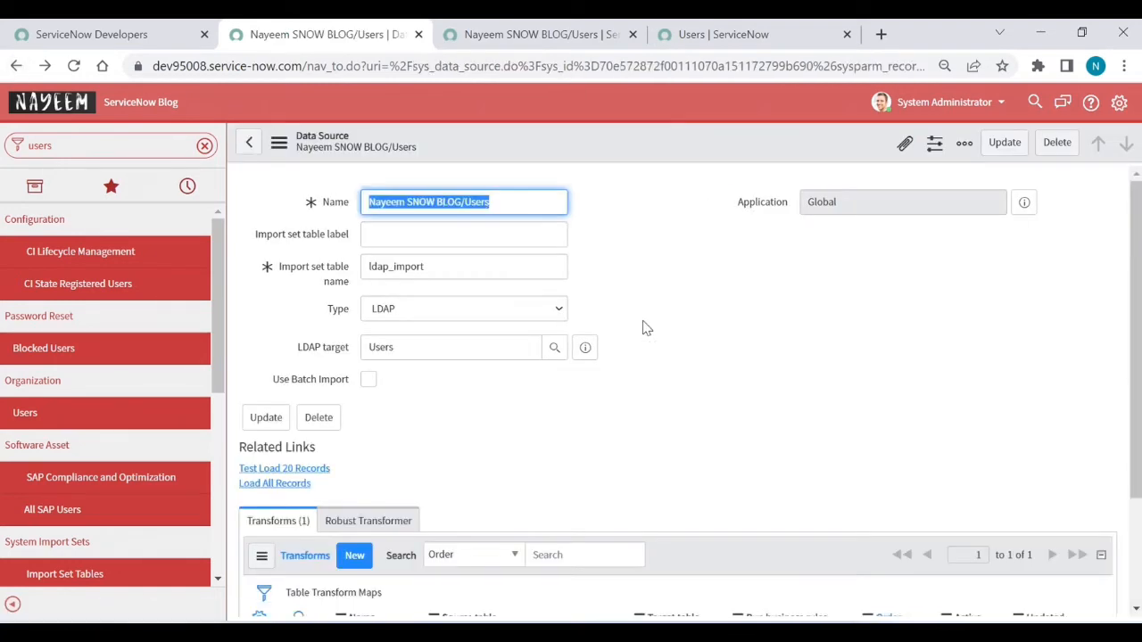
Step: Run Load All Records on the LDAP Users data source, inserting 4 staging rows
scroll(717, 370, down, 2)
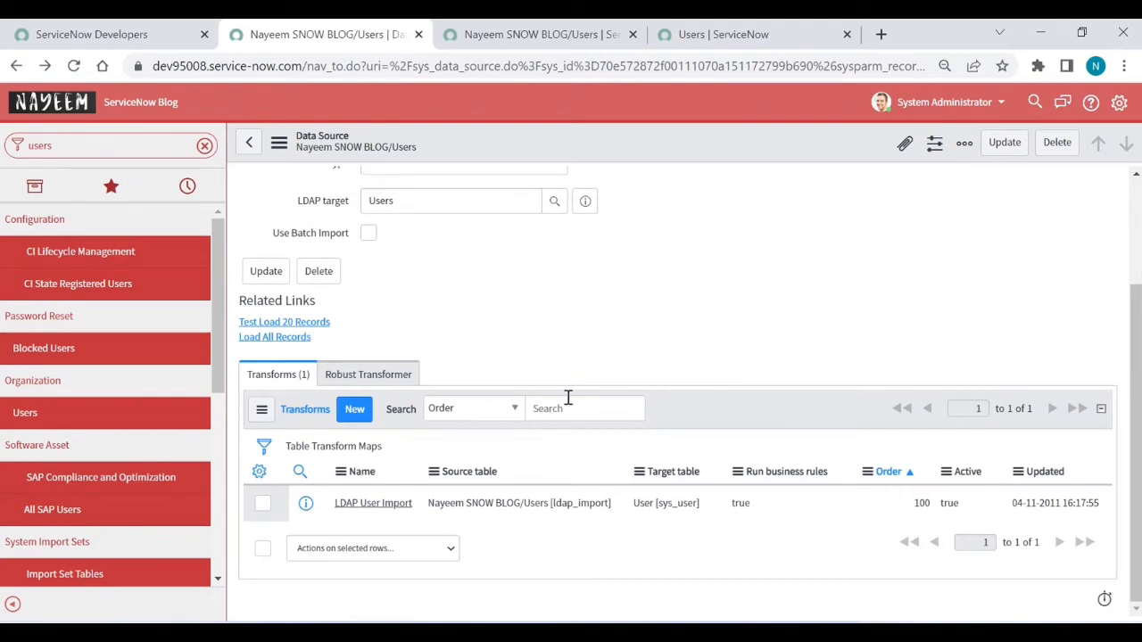
click(294, 348)
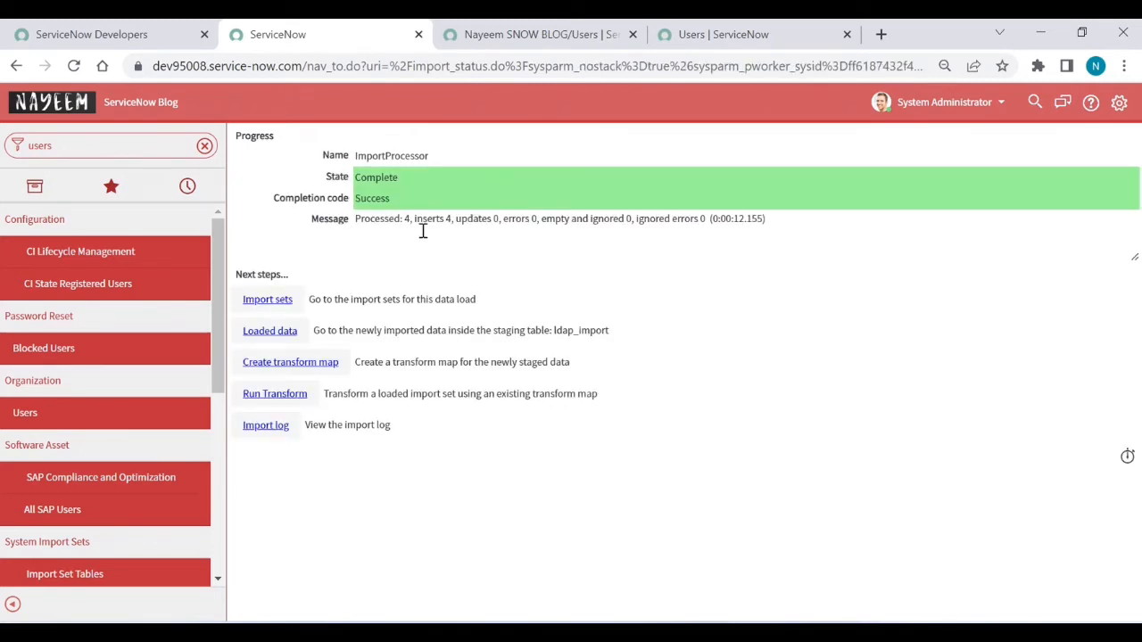
Step: Transform ISET0010060 with the LDAP User Import map (4 inserts) and check its transform history
click(280, 400)
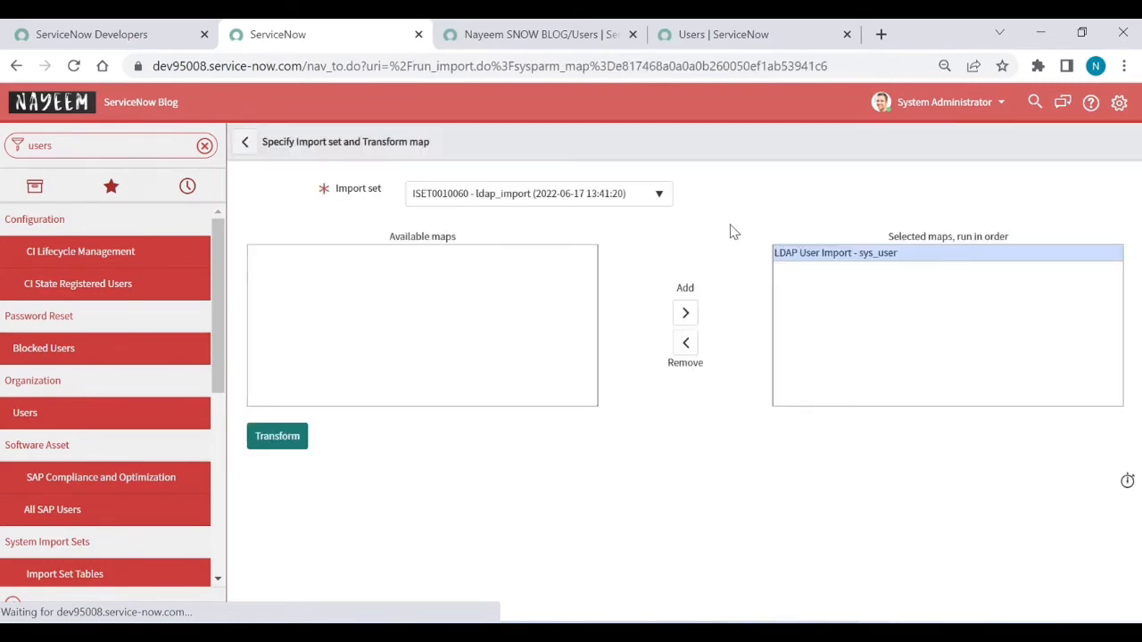
click(279, 446)
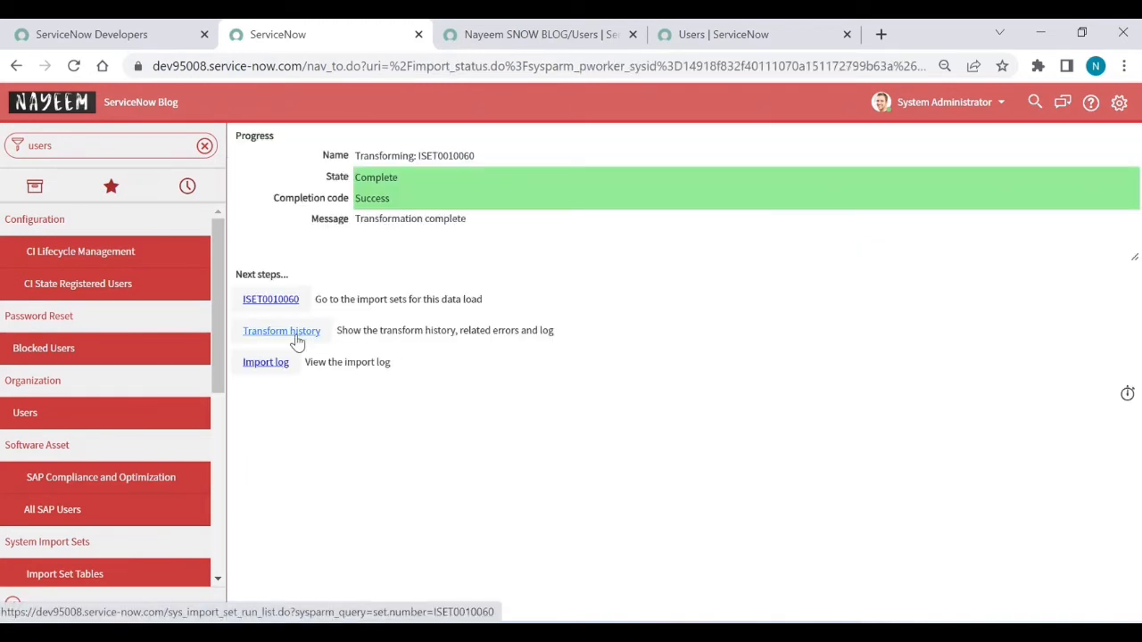
click(298, 343)
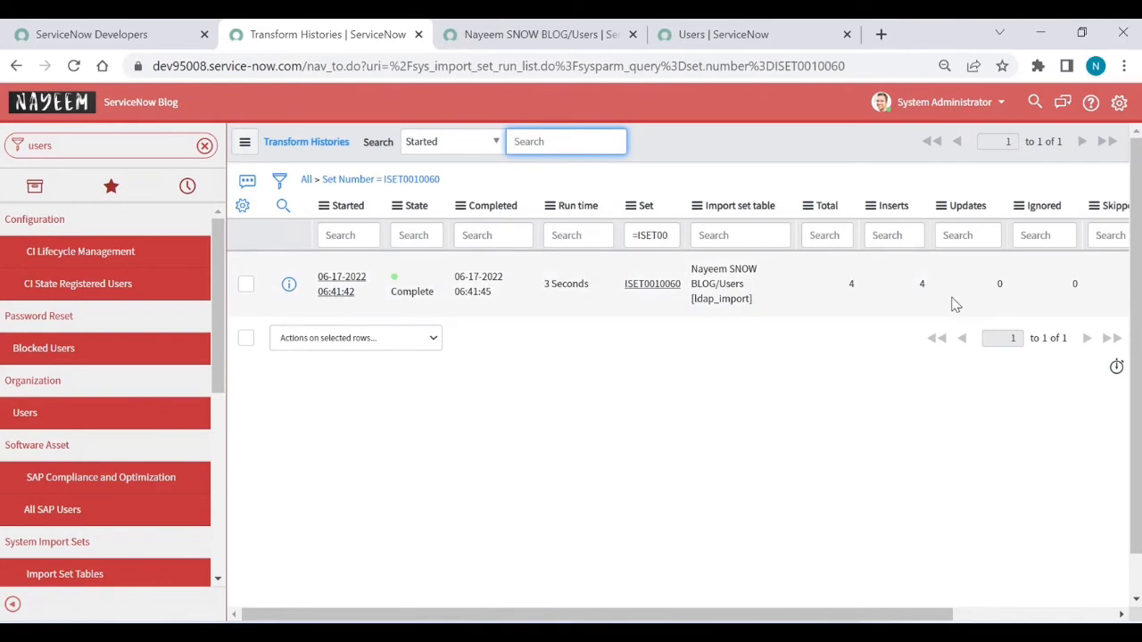
click(725, 35)
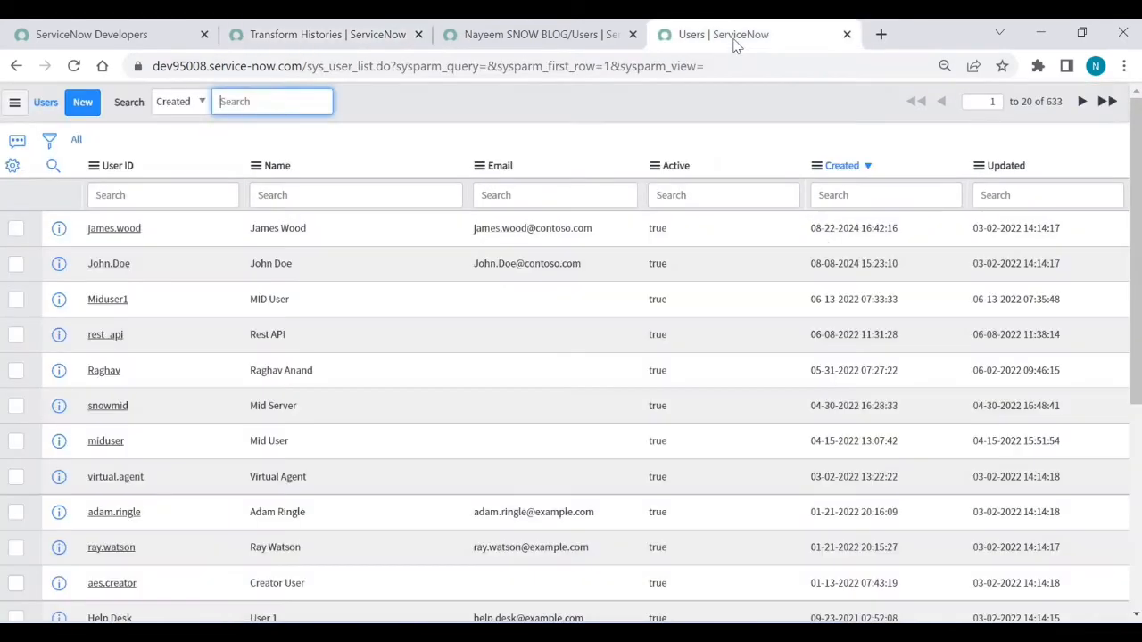
Step: Refresh the Users list to 637 records and open the first imported NSBLOG.COM user
click(77, 140)
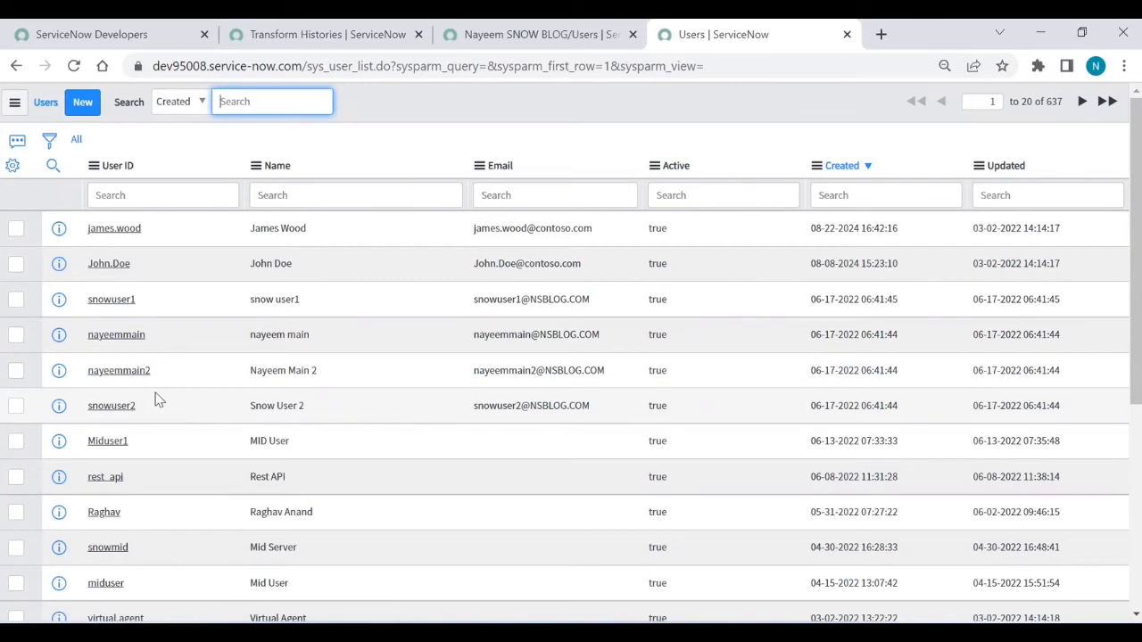
middle_click(115, 301)
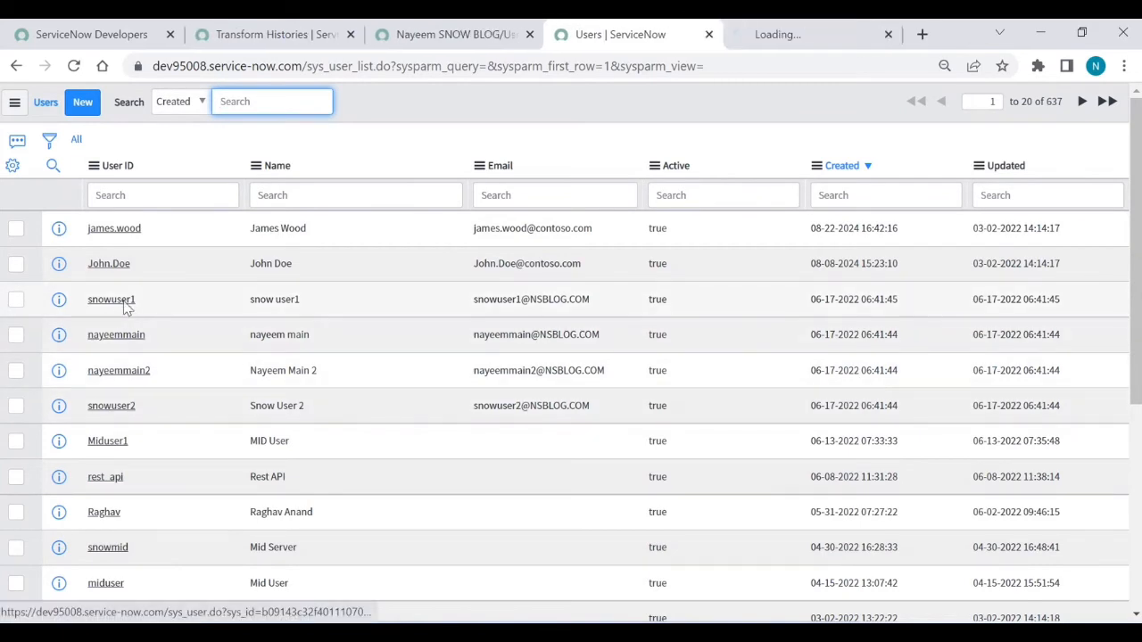
click(801, 41)
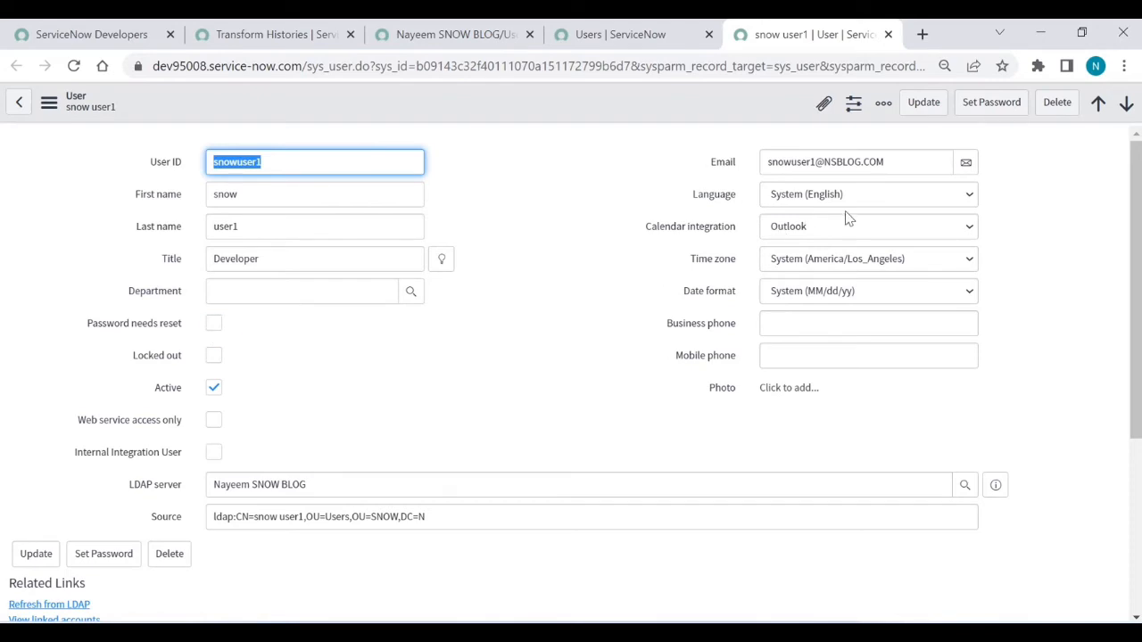
Step: Raise the User table's Source dictionary max length from 255 to 400 and close the tab
triple_click(890, 161)
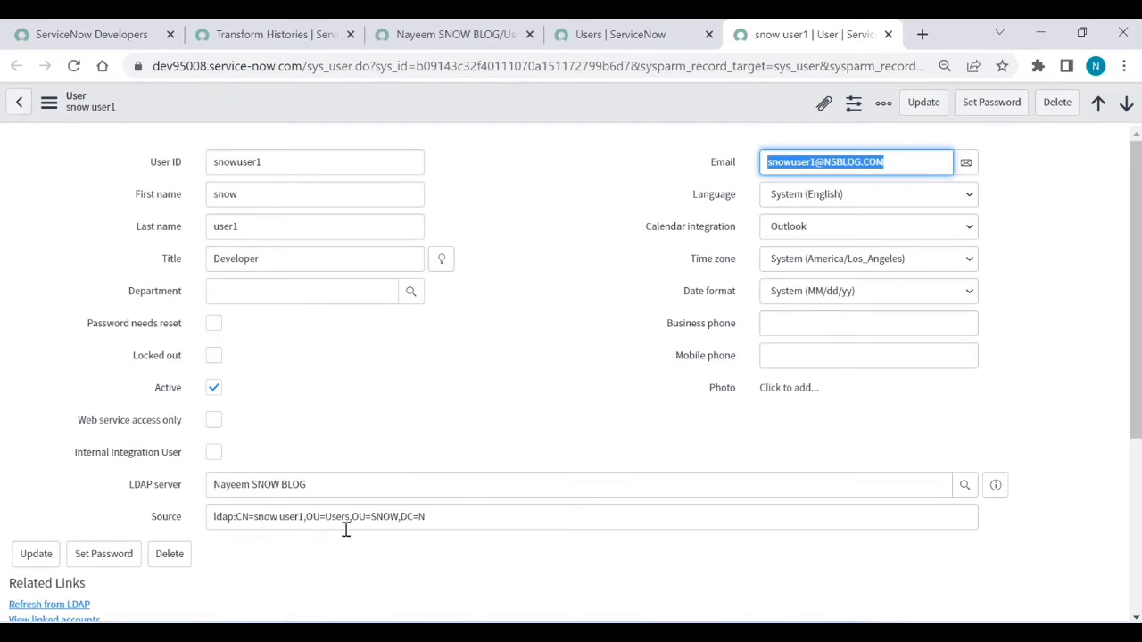
drag(215, 517, 456, 509)
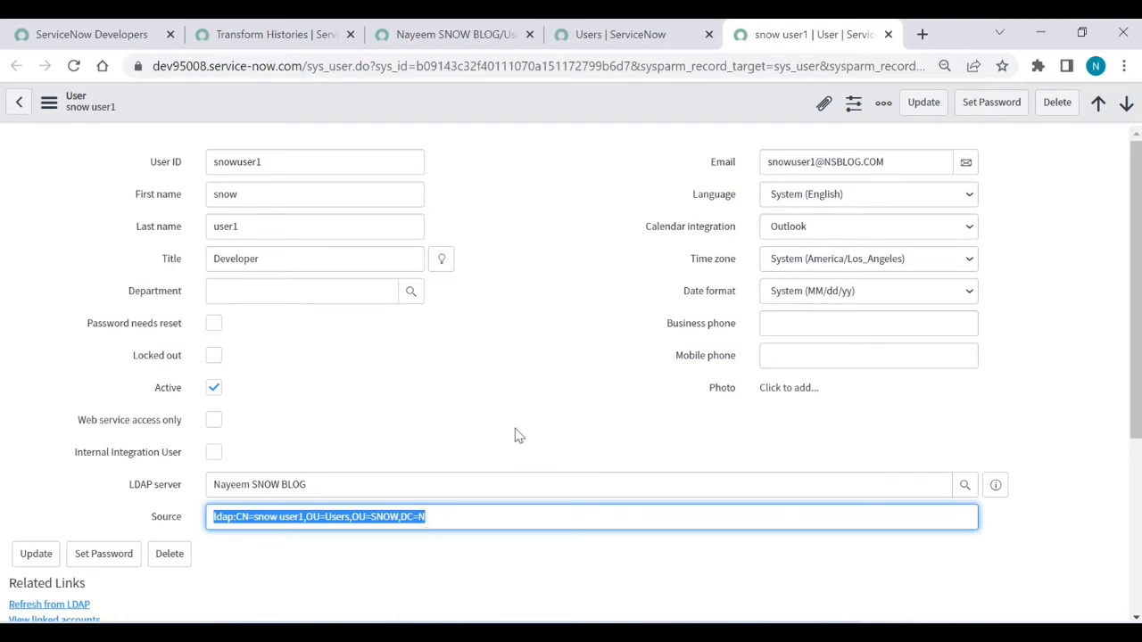
click(174, 521)
right_click(174, 521)
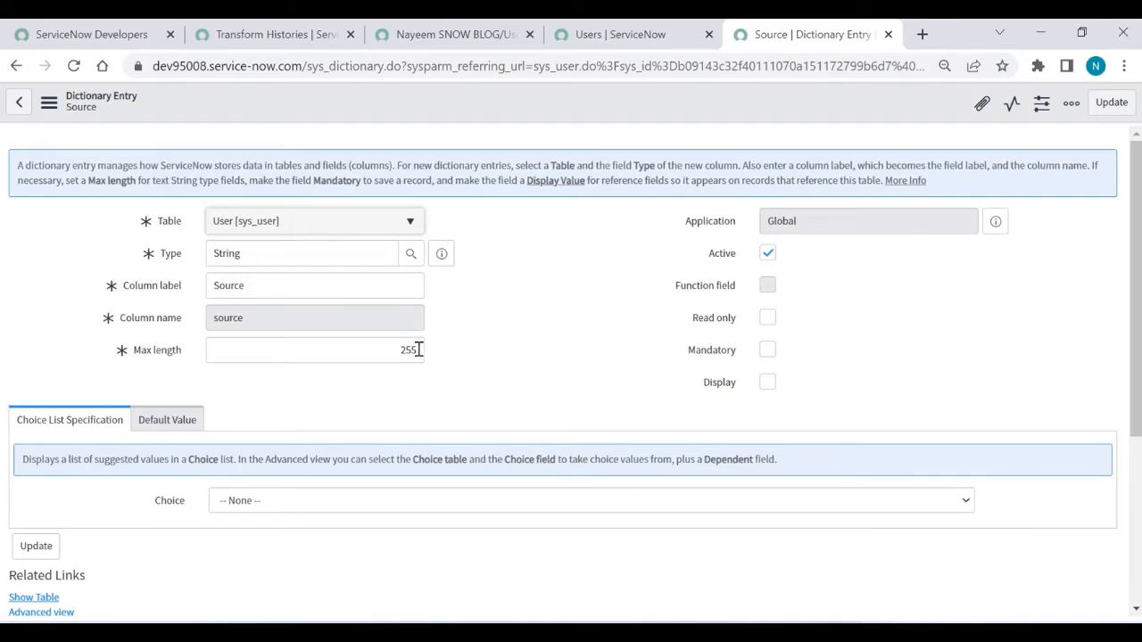
double_click(410, 350)
text(400)
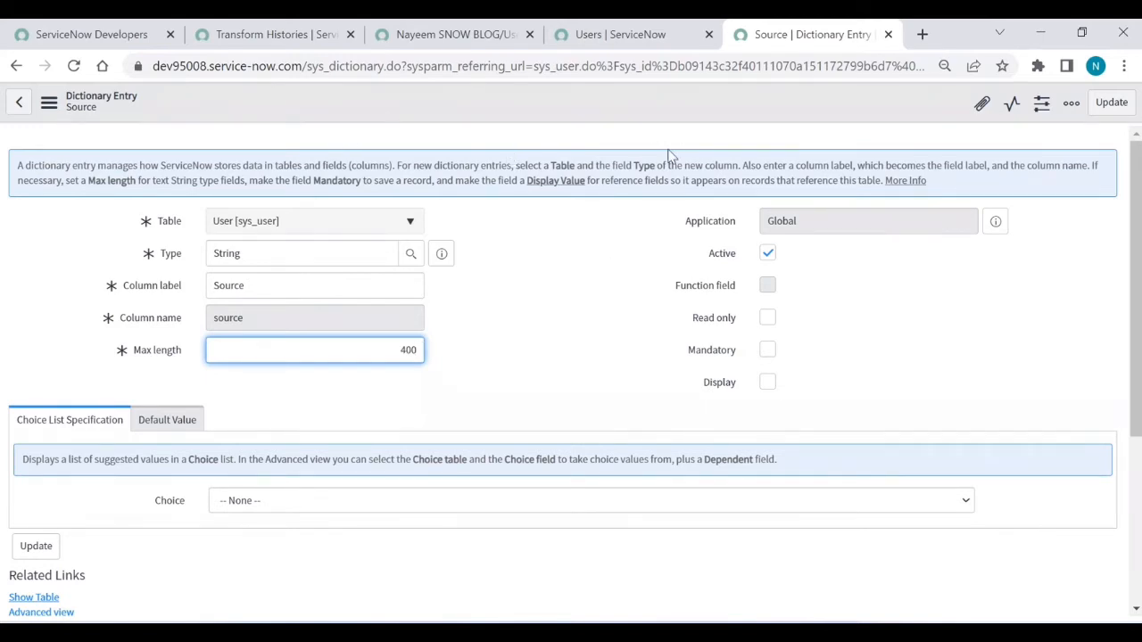
click(888, 34)
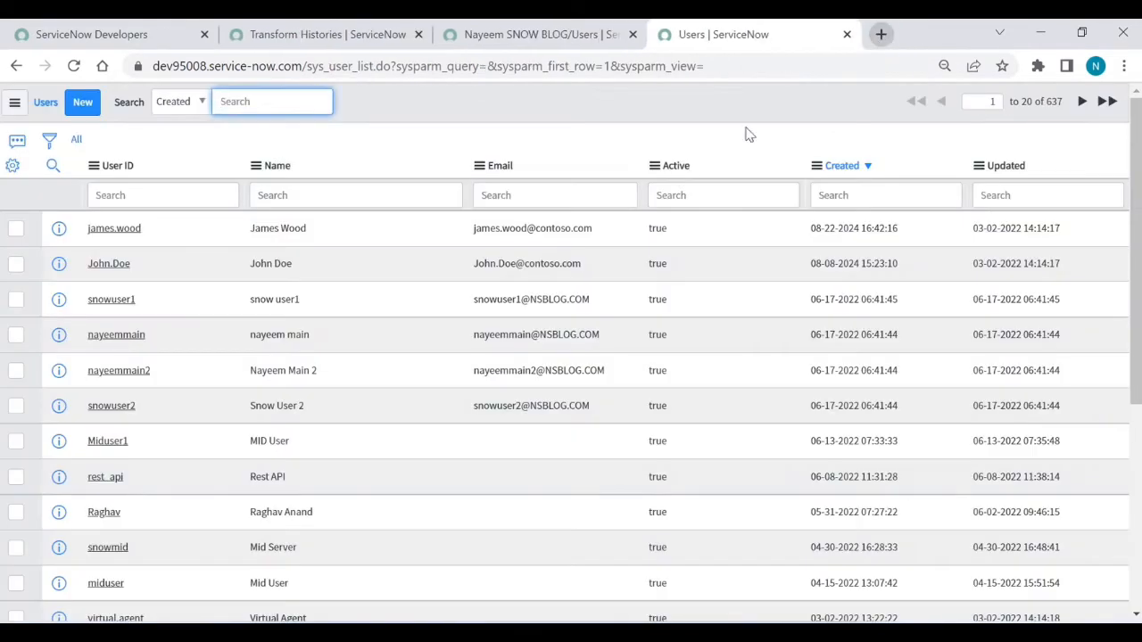
Step: Open ldap_import row 2 in its own tab
click(516, 34)
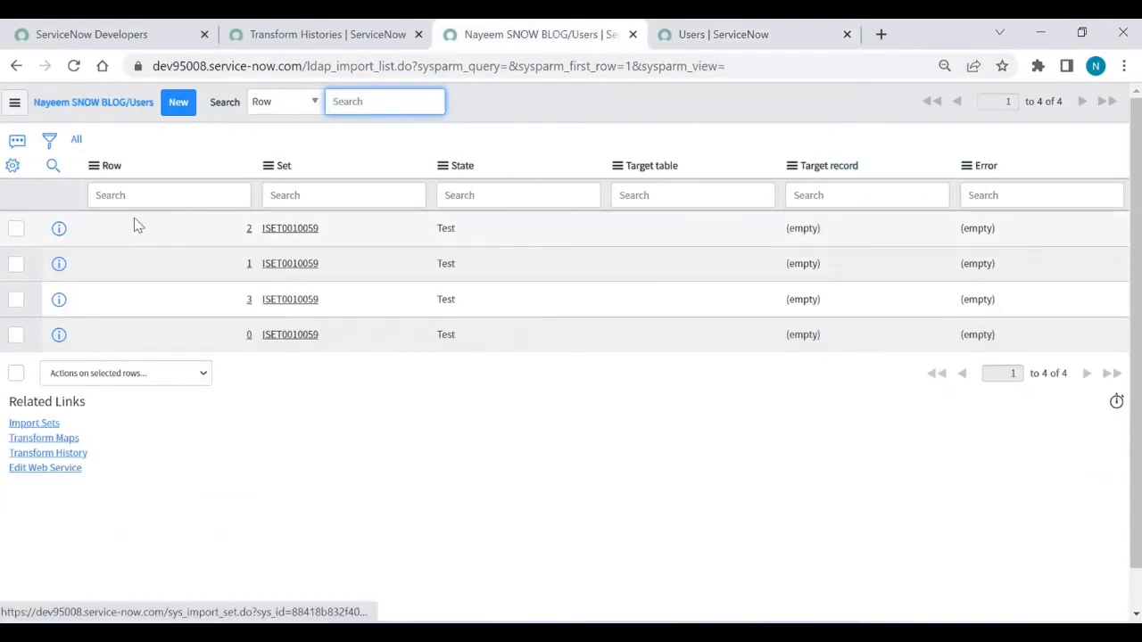
right_click(59, 231)
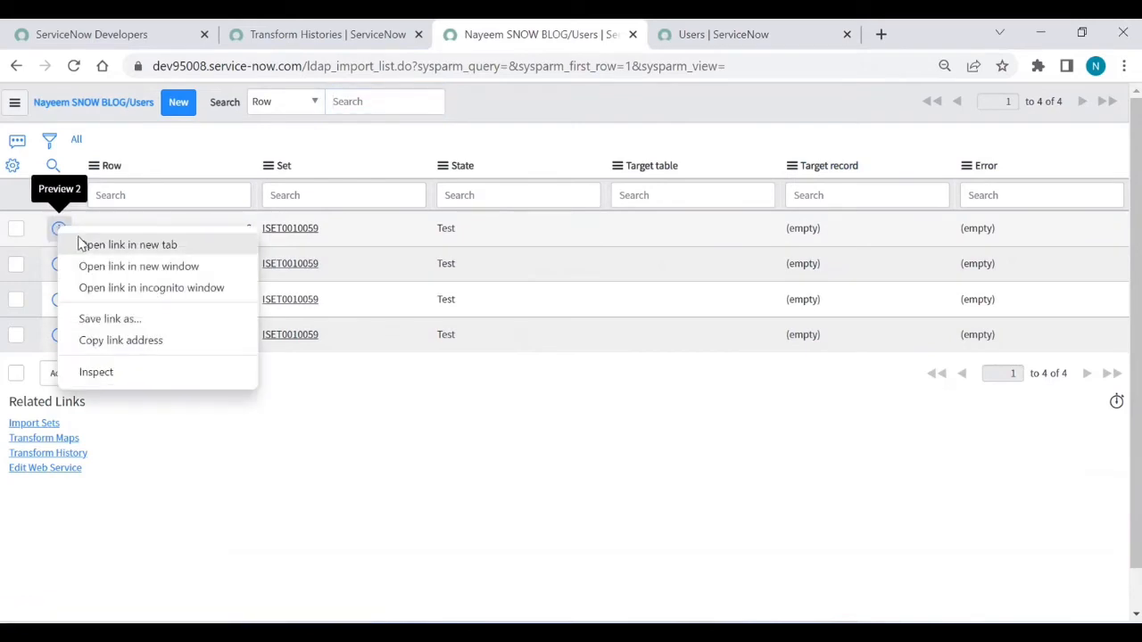
click(81, 243)
click(635, 37)
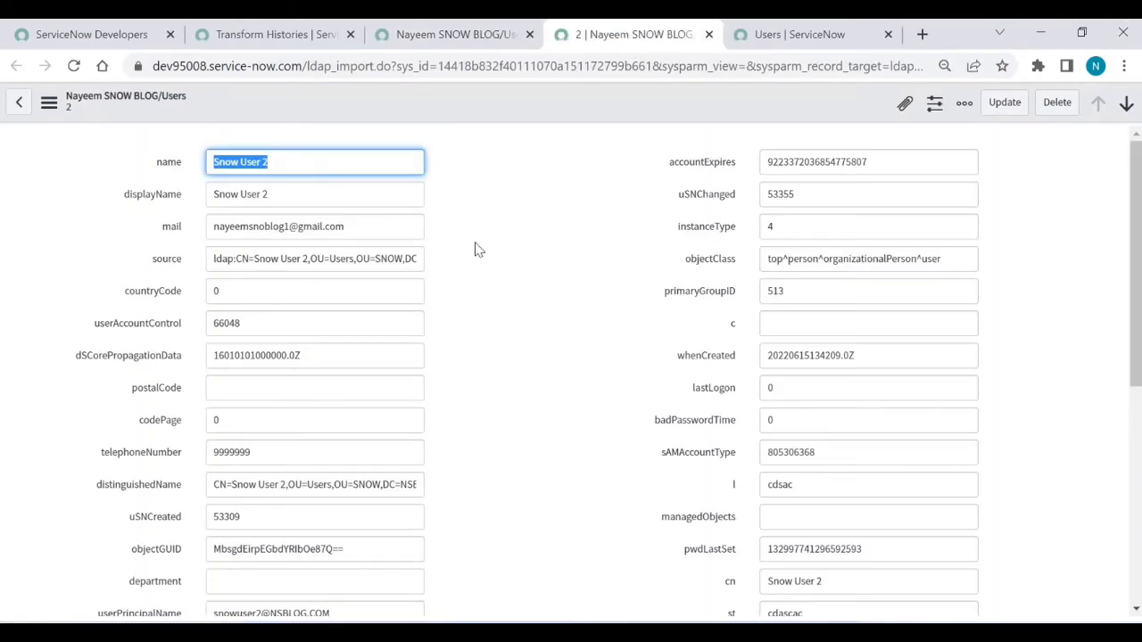
Step: Set the ldap_import source column's max length to 255 via Configure Dictionary and update
click(175, 259)
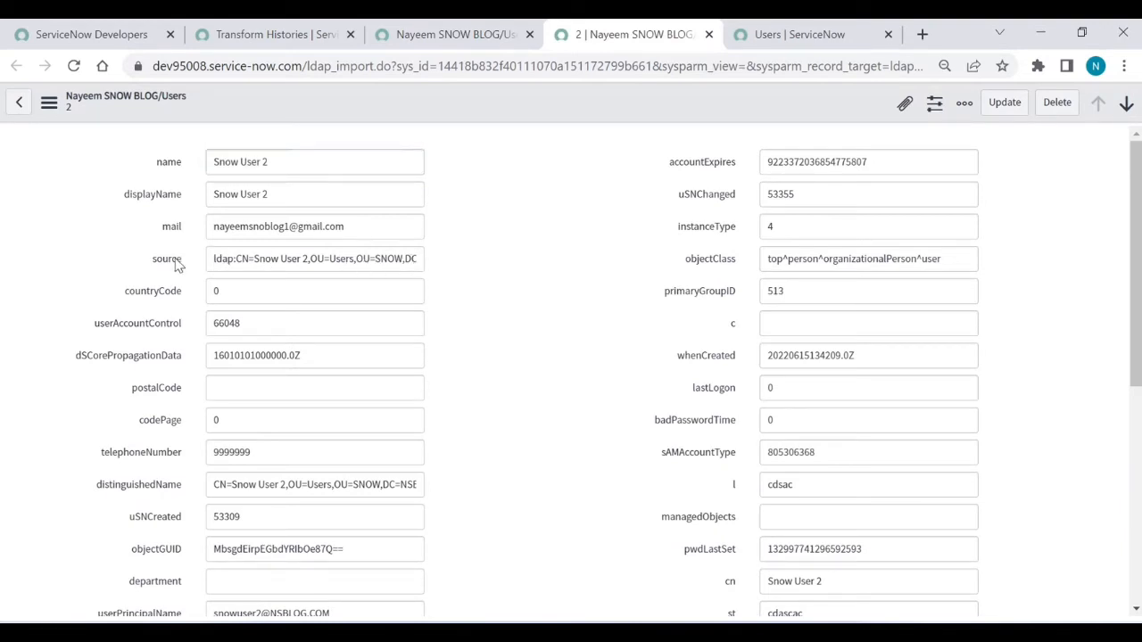
right_click(176, 260)
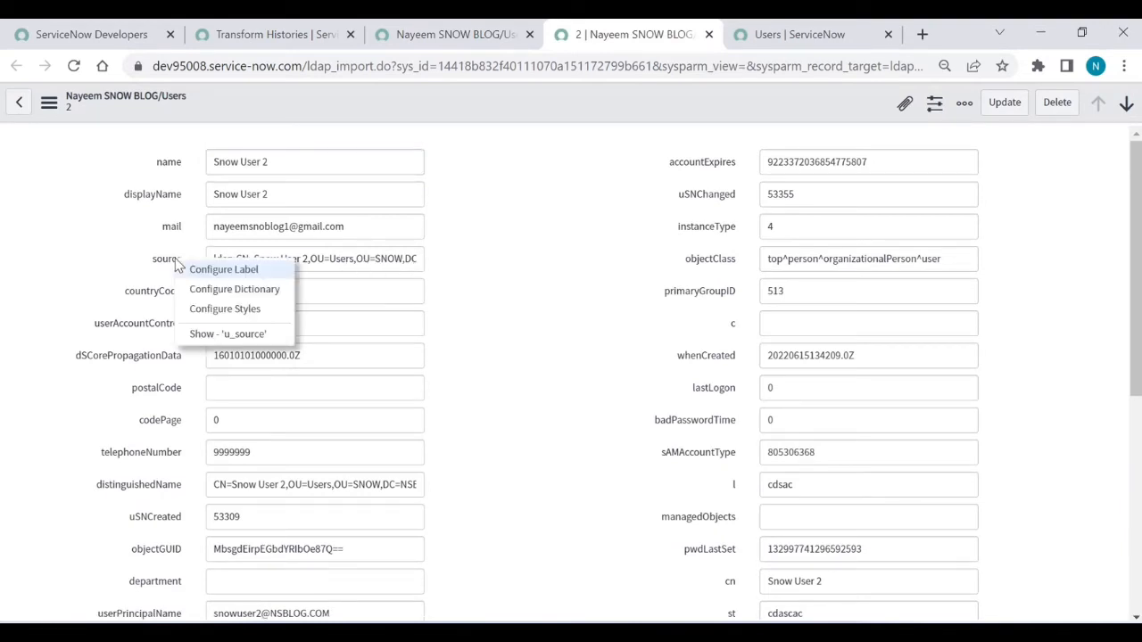
click(220, 297)
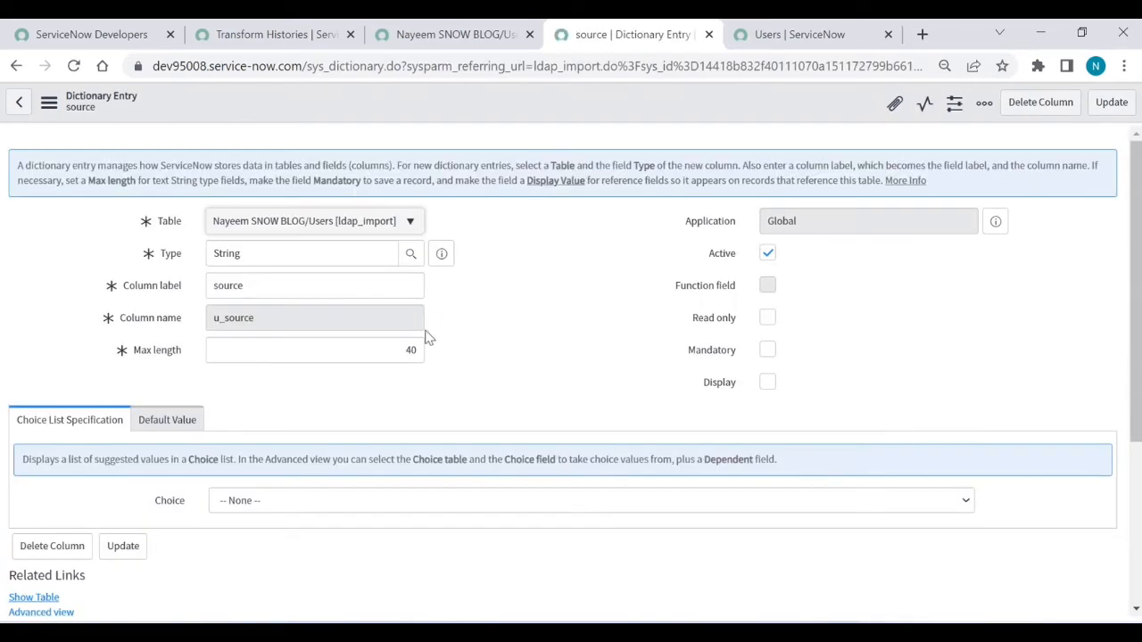
click(418, 348)
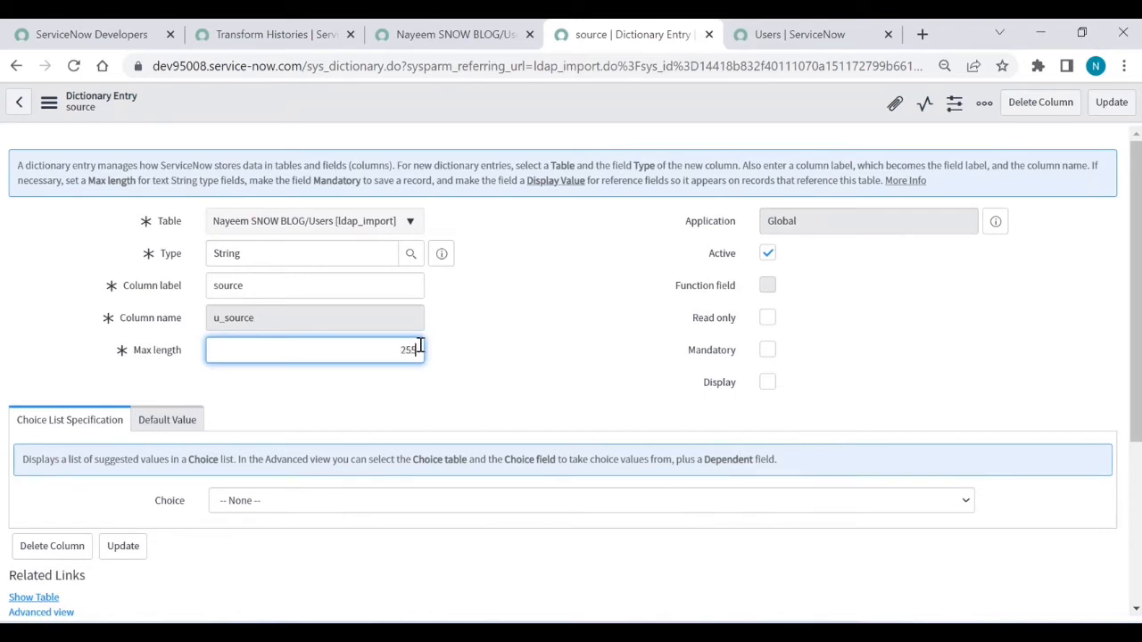
click(1113, 113)
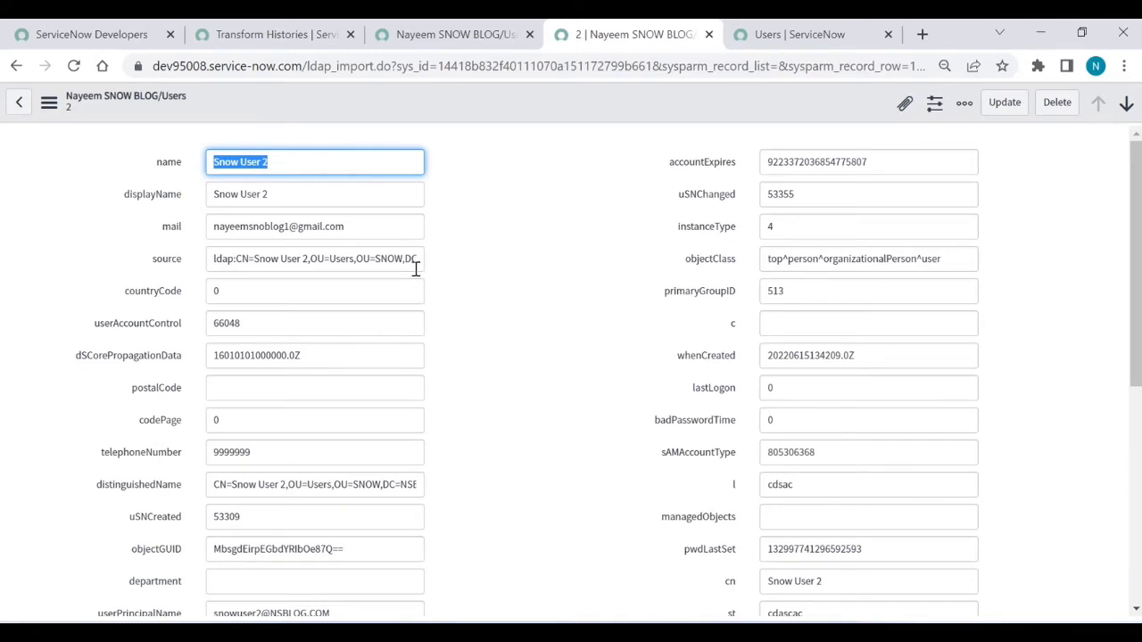
Step: Open the dictionary entry for the ldap_import distinguishedName field
scroll(478, 410, down, 1)
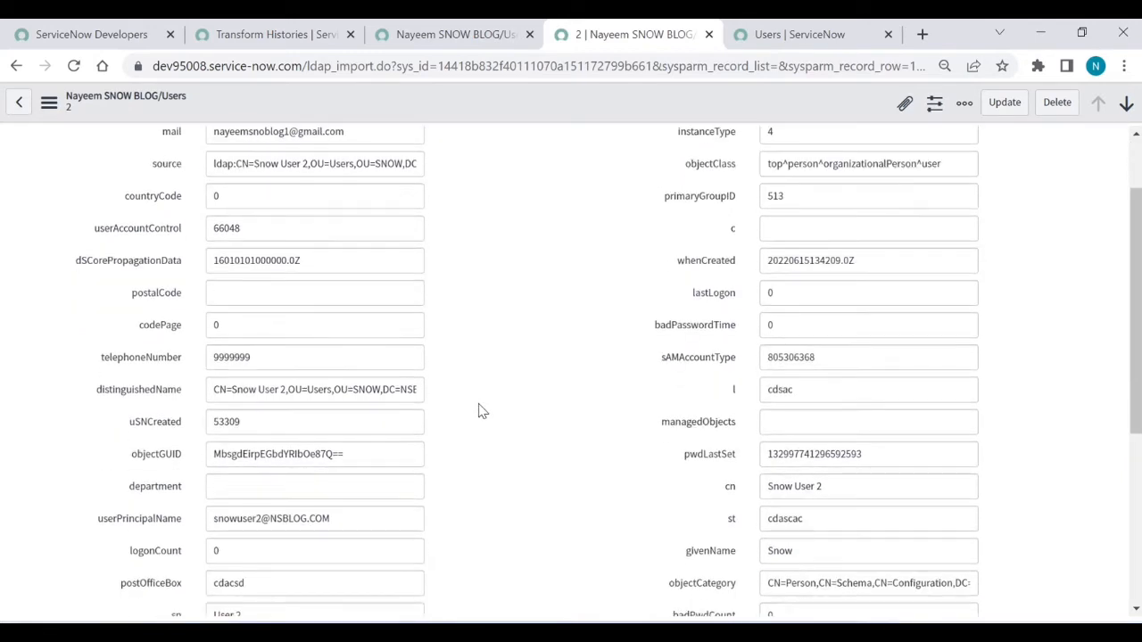
scroll(478, 411, down, 1)
scroll(478, 410, down, 1)
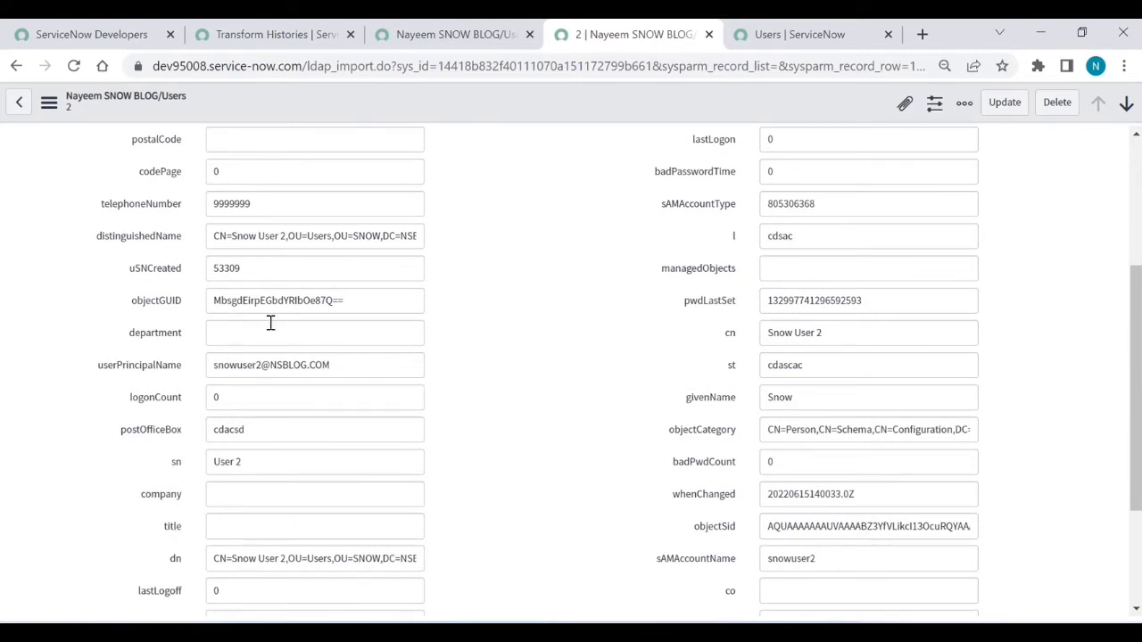
right_click(163, 244)
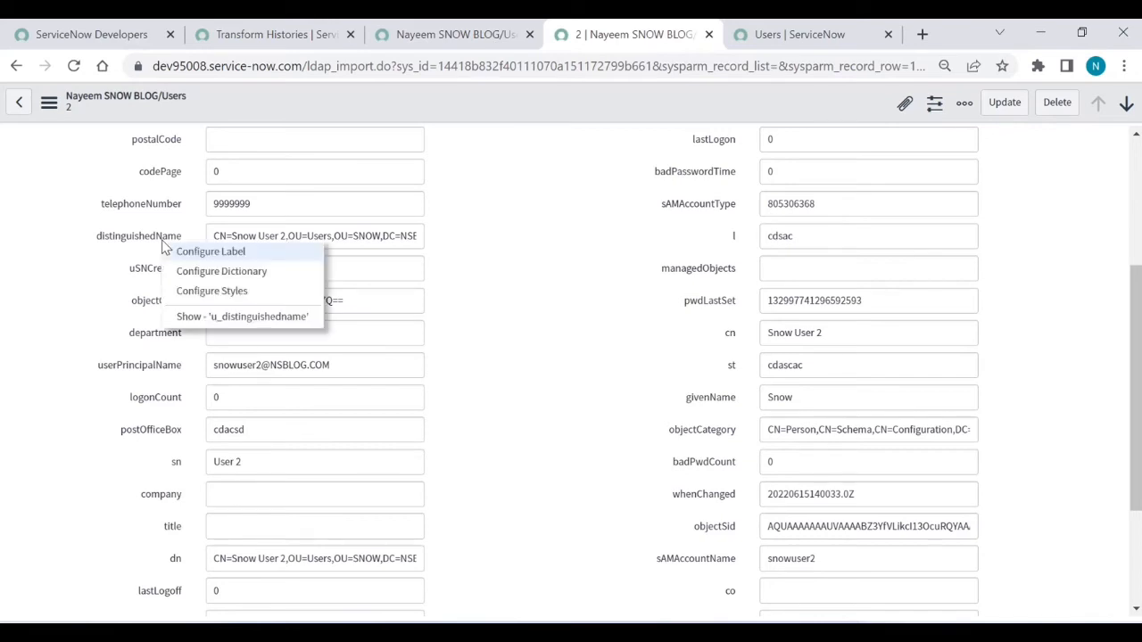
click(205, 281)
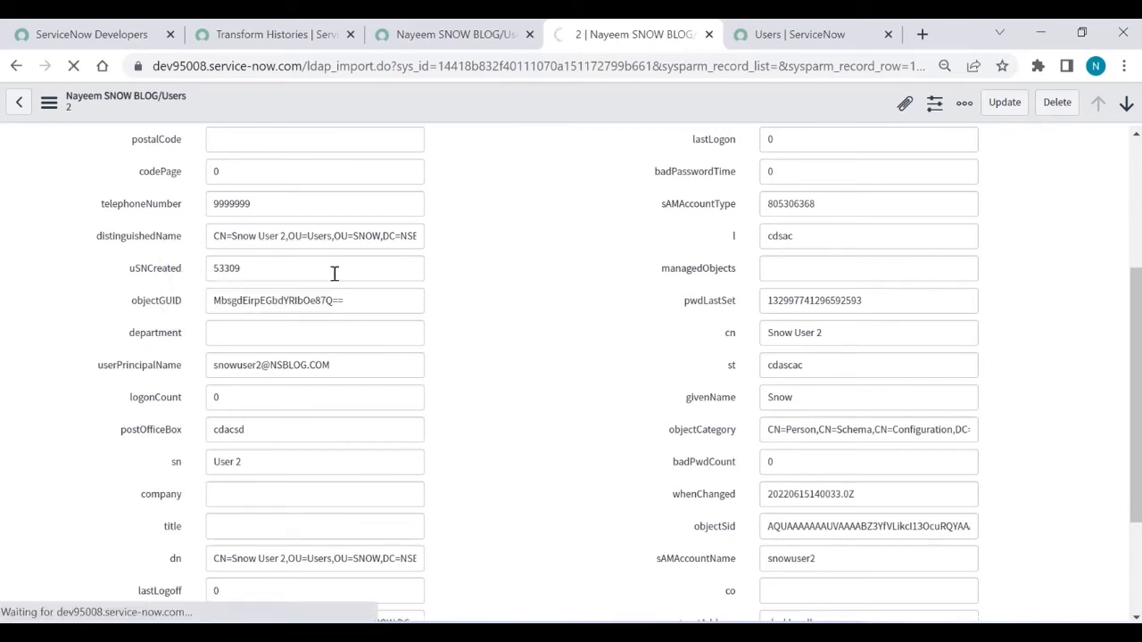
scroll(473, 302, up, 2)
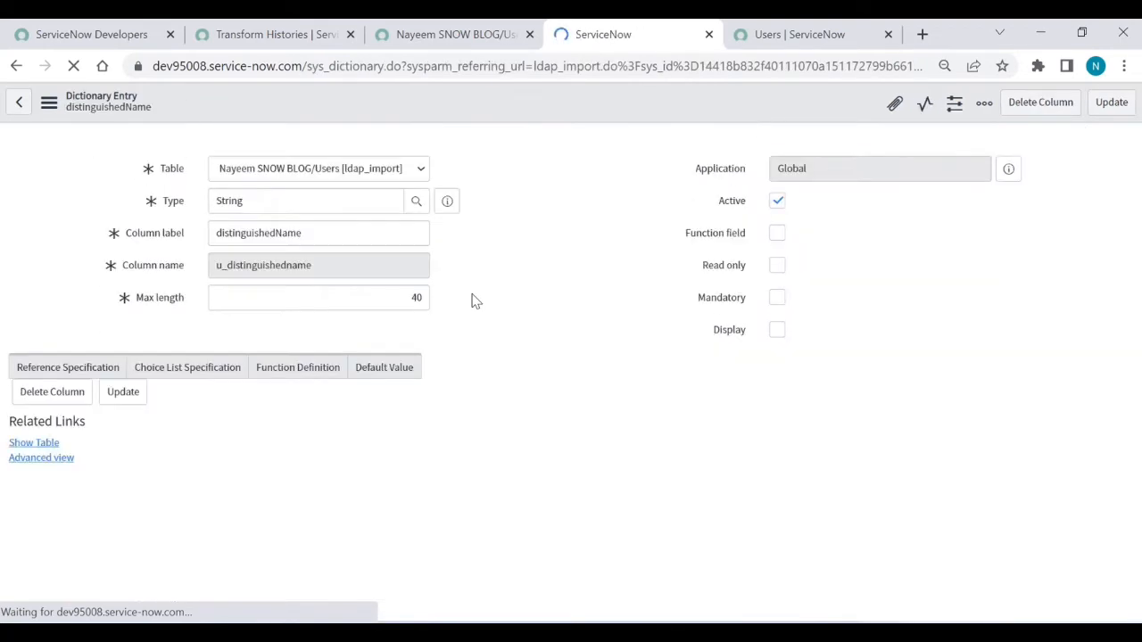
Step: Change distinguishedName's max length from 40 to 255 and save it
click(410, 293)
double_click(409, 293)
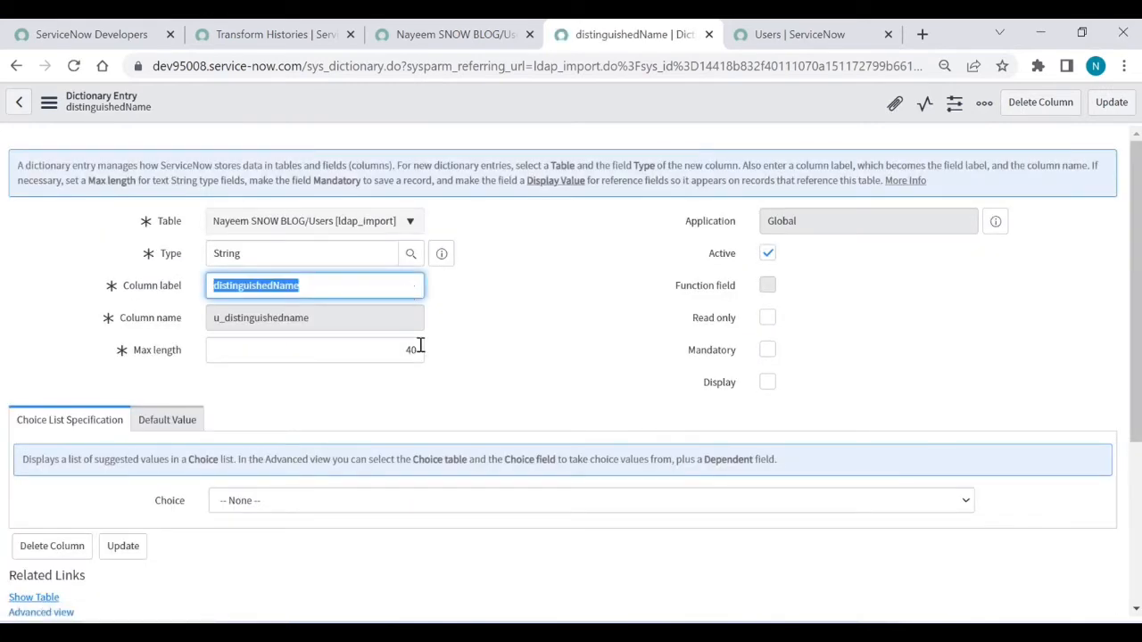
double_click(413, 351)
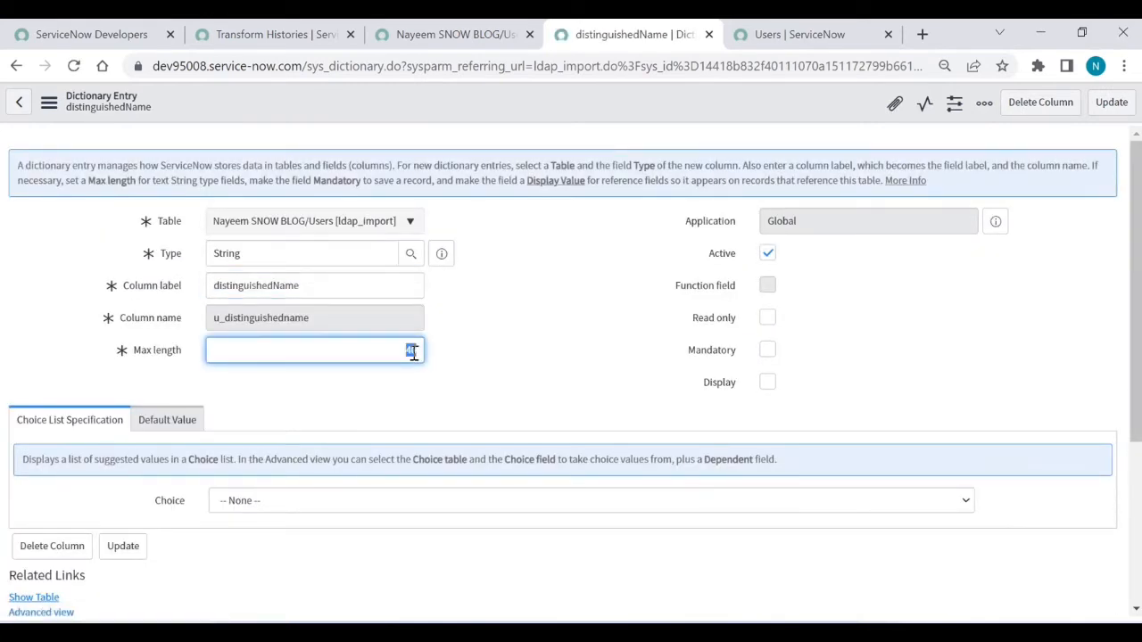
key(BackSpace)
text(255)
click(1111, 102)
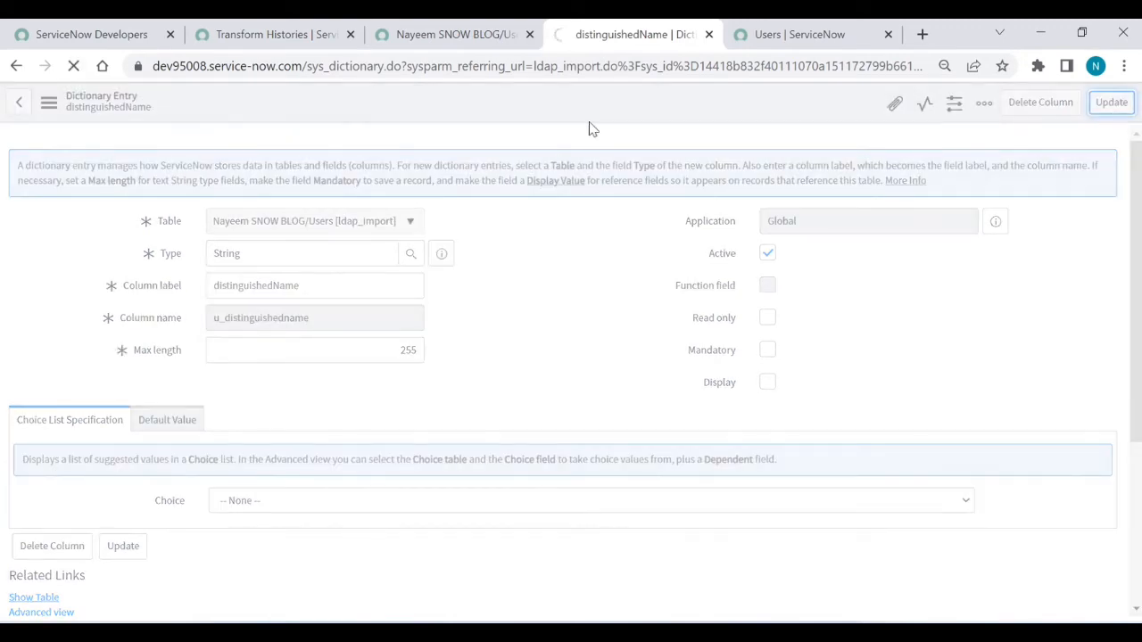
click(287, 40)
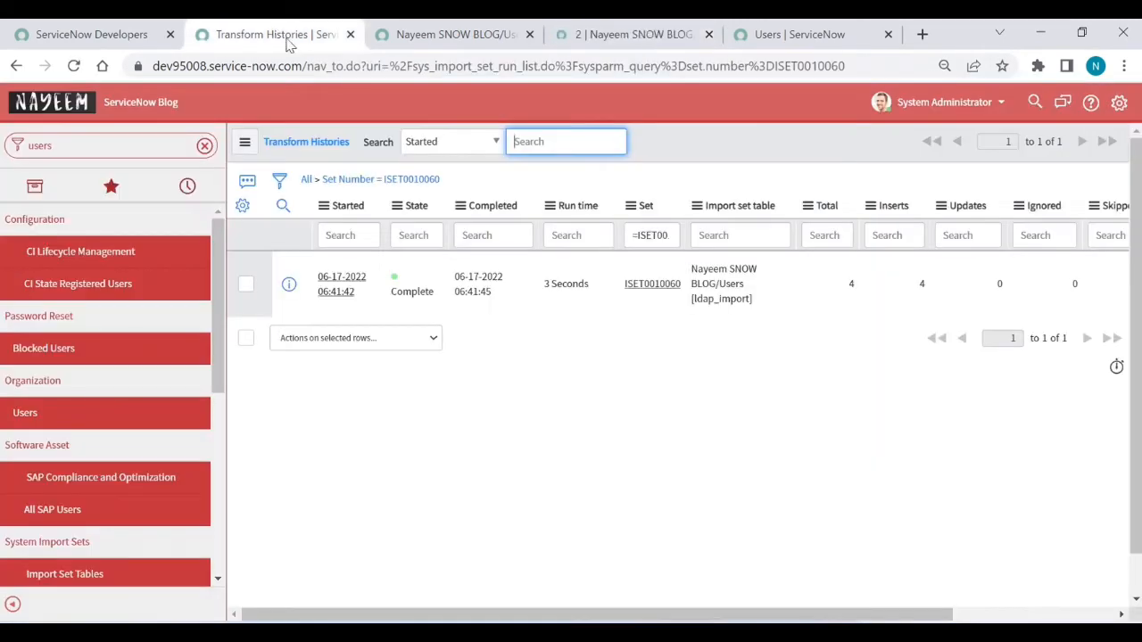
Step: Return to the Users LDAP data source record and trigger Load All Records to start a fresh import
click(7, 69)
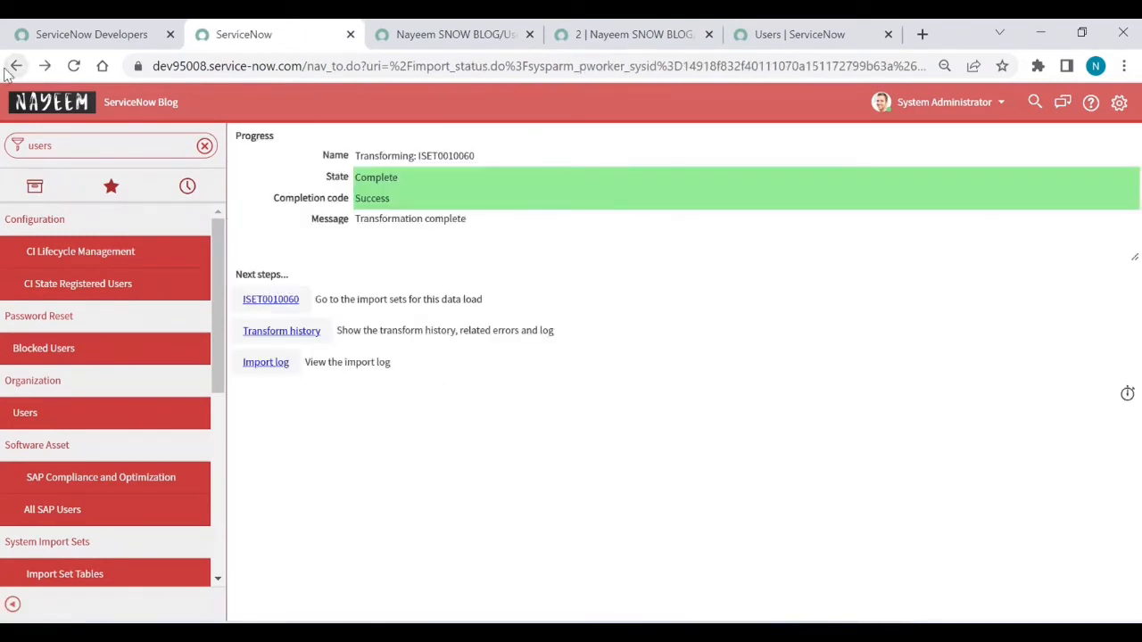
click(11, 68)
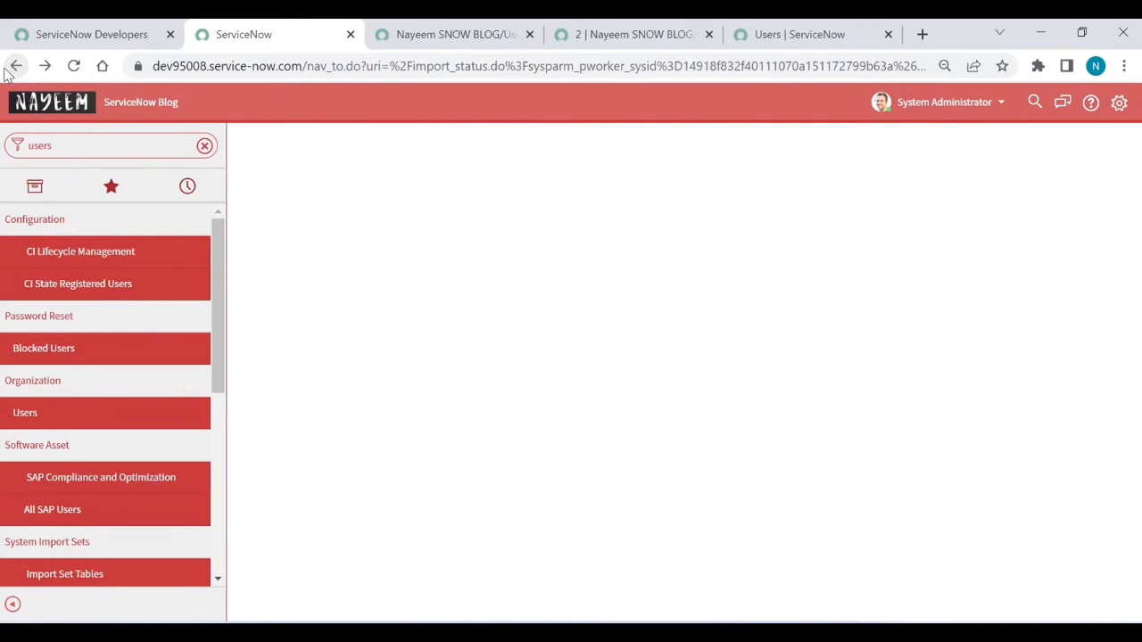
click(11, 68)
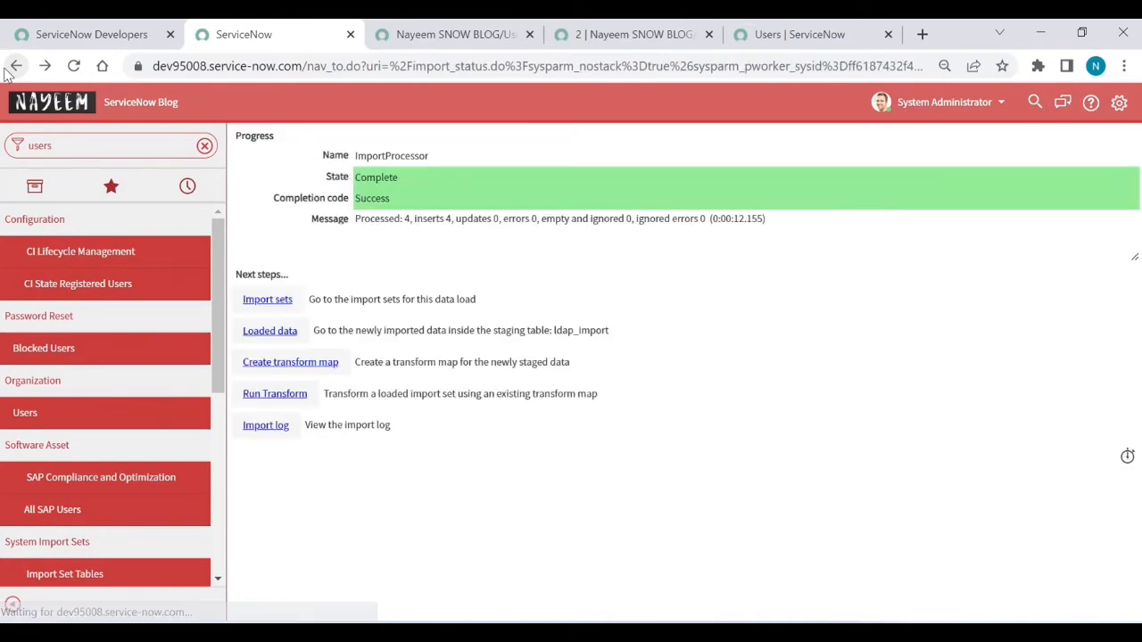
click(296, 403)
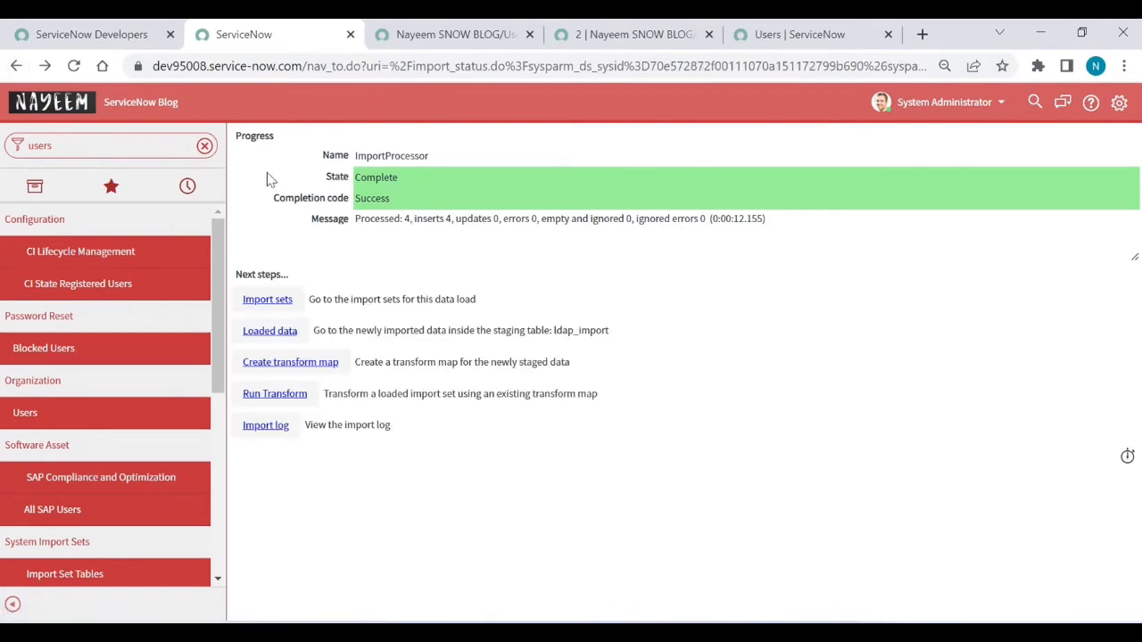
click(16, 65)
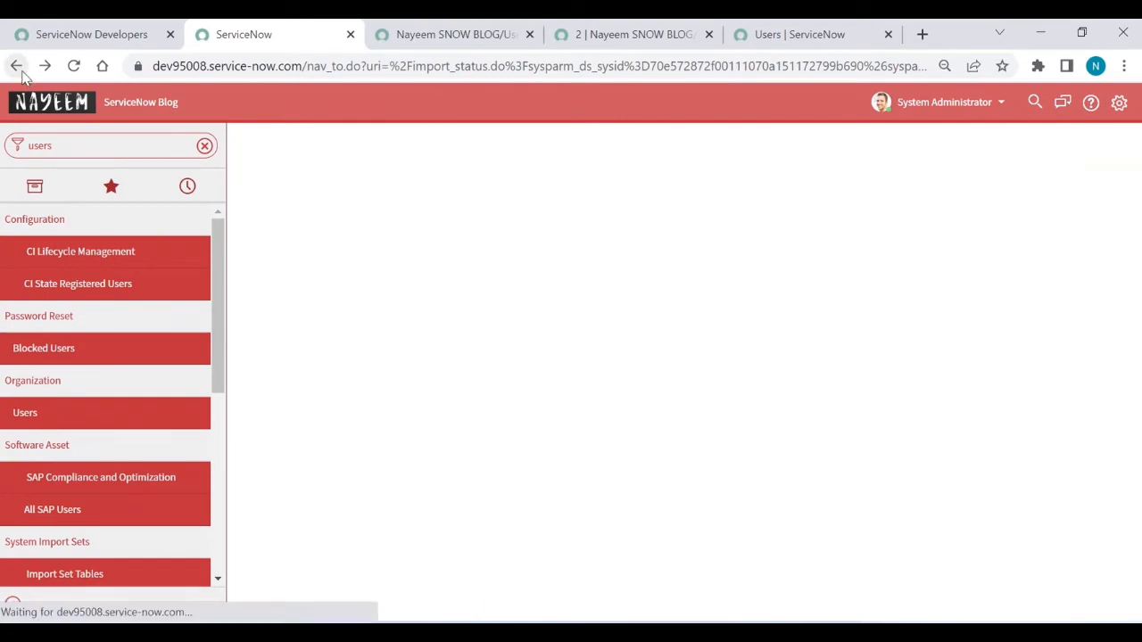
click(16, 71)
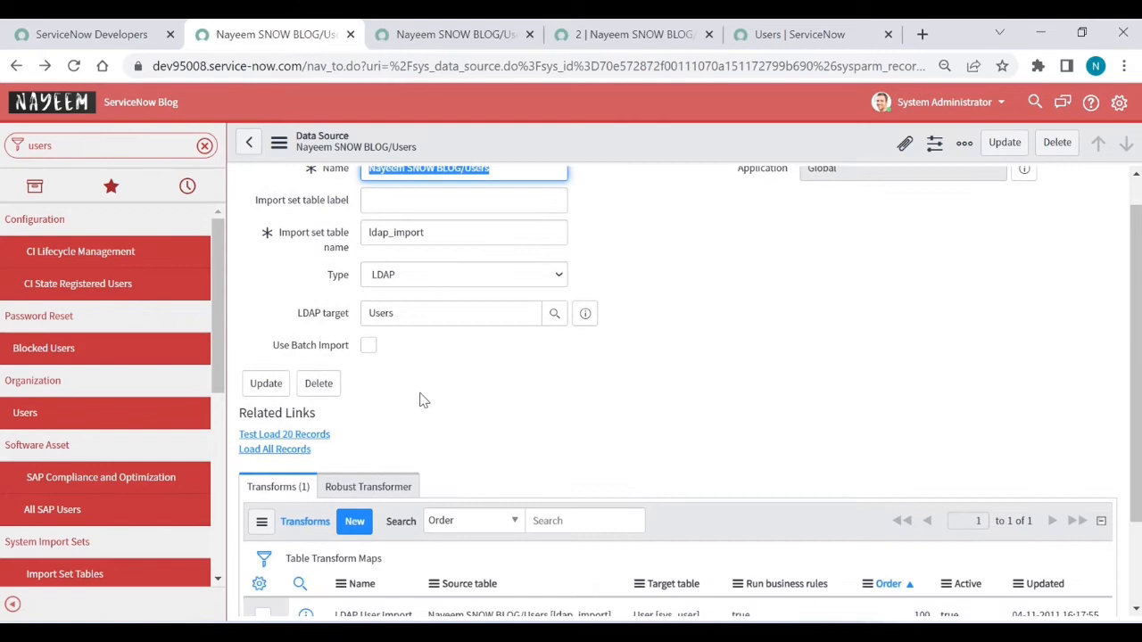
click(282, 451)
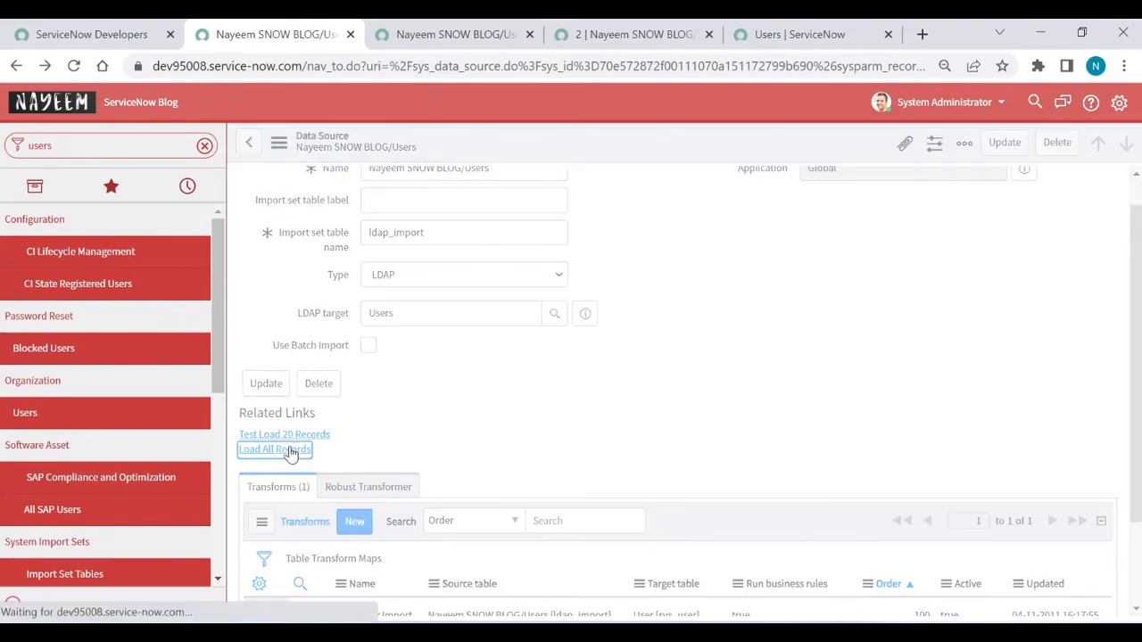
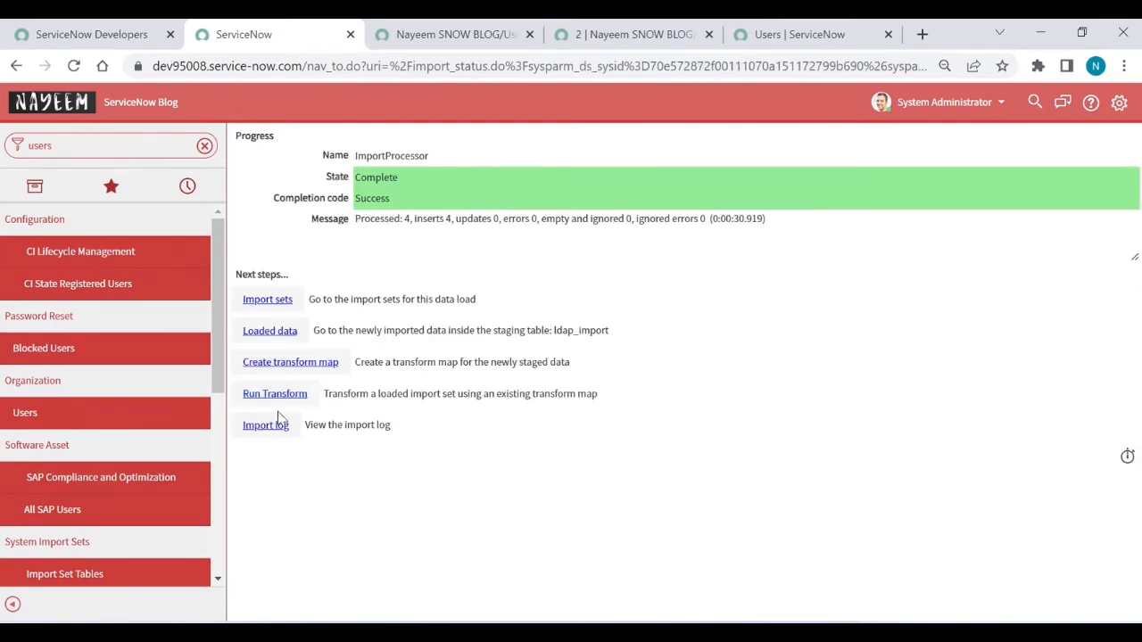
Step: Transform the loaded import set with the LDAP User Import - sys_user map, then view the Users list
click(278, 396)
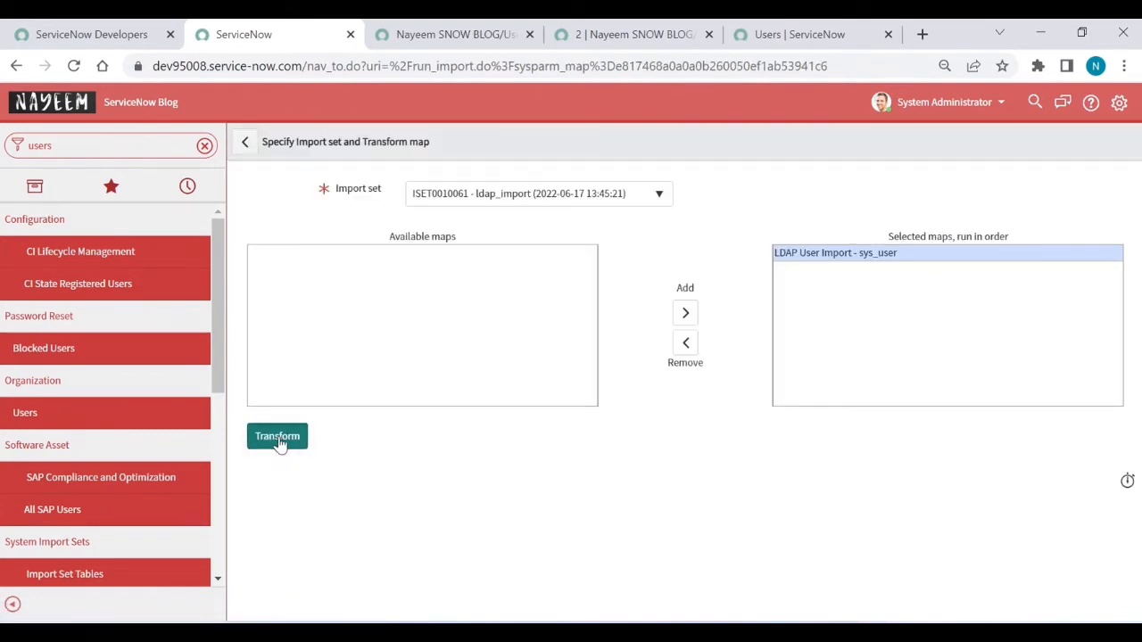
click(278, 441)
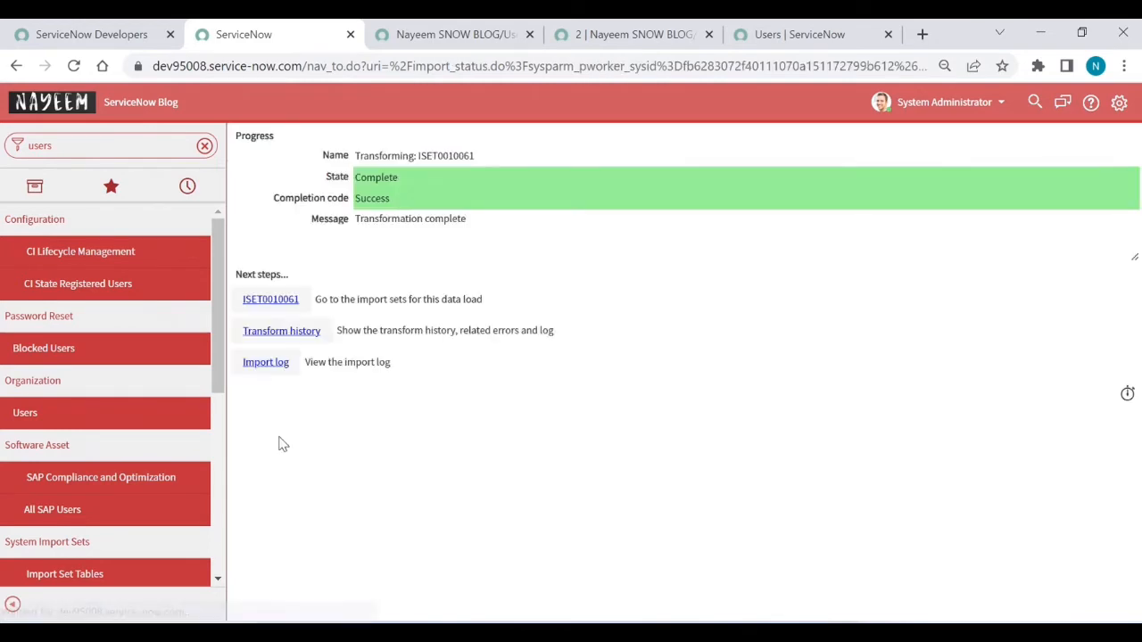
click(798, 33)
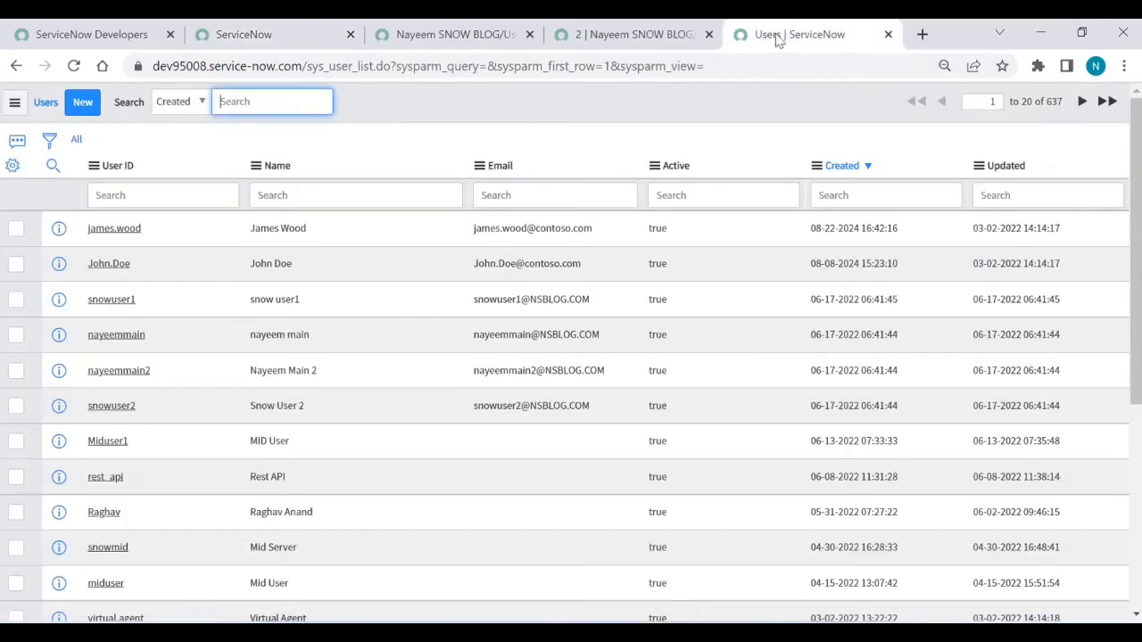
Step: Reload the Users list, open the snowuser1 record's LDAP details, then return to the Nayeem SNOW BLOG/Users data source
click(74, 66)
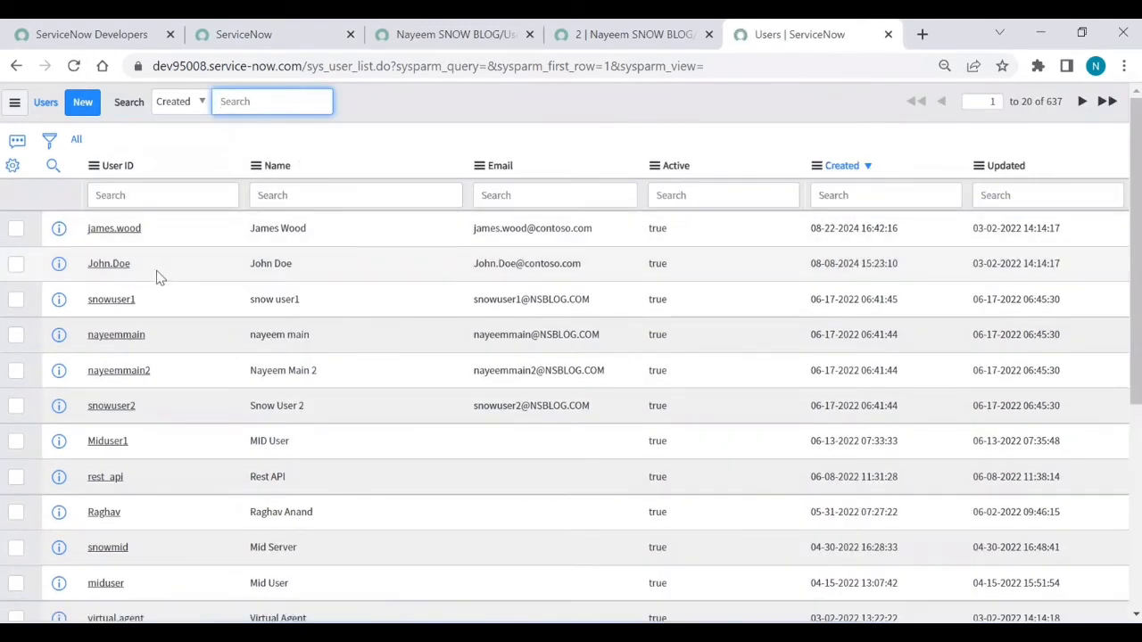
click(123, 304)
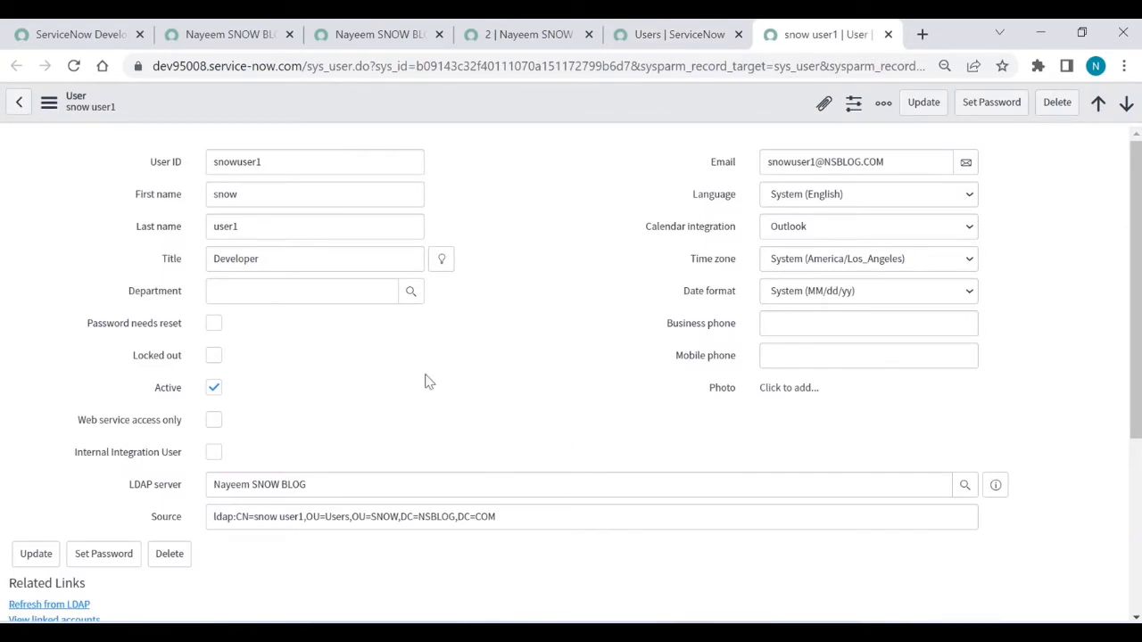
click(250, 35)
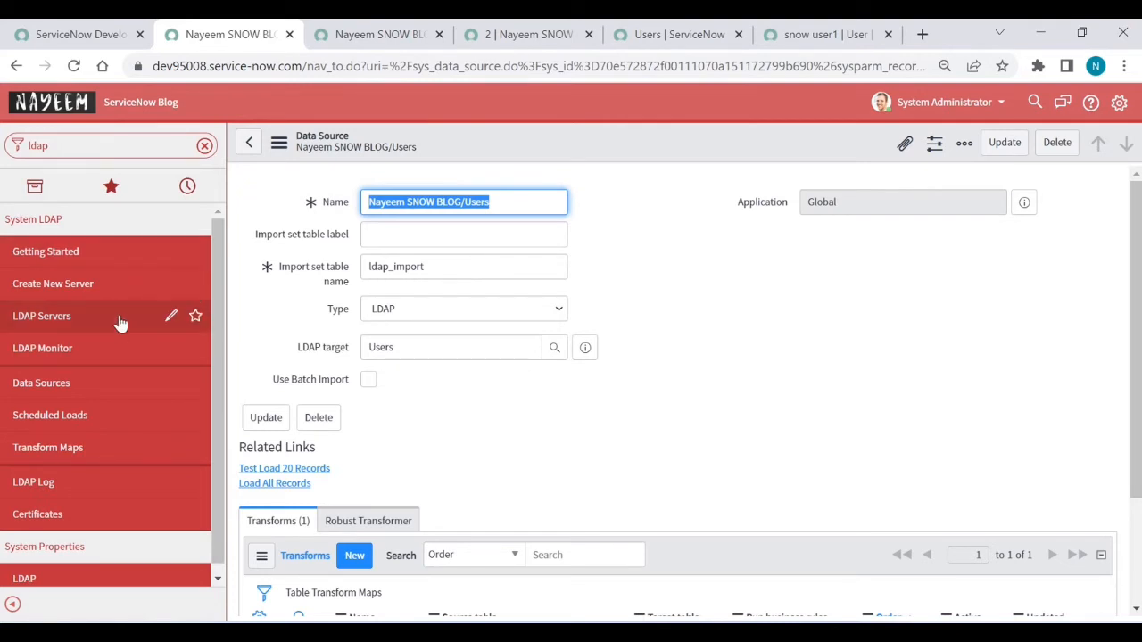
Step: In Scheduled Loads, set Nayeem SNOW BLOG/Users Import to Active with run hour 1 and save
click(66, 417)
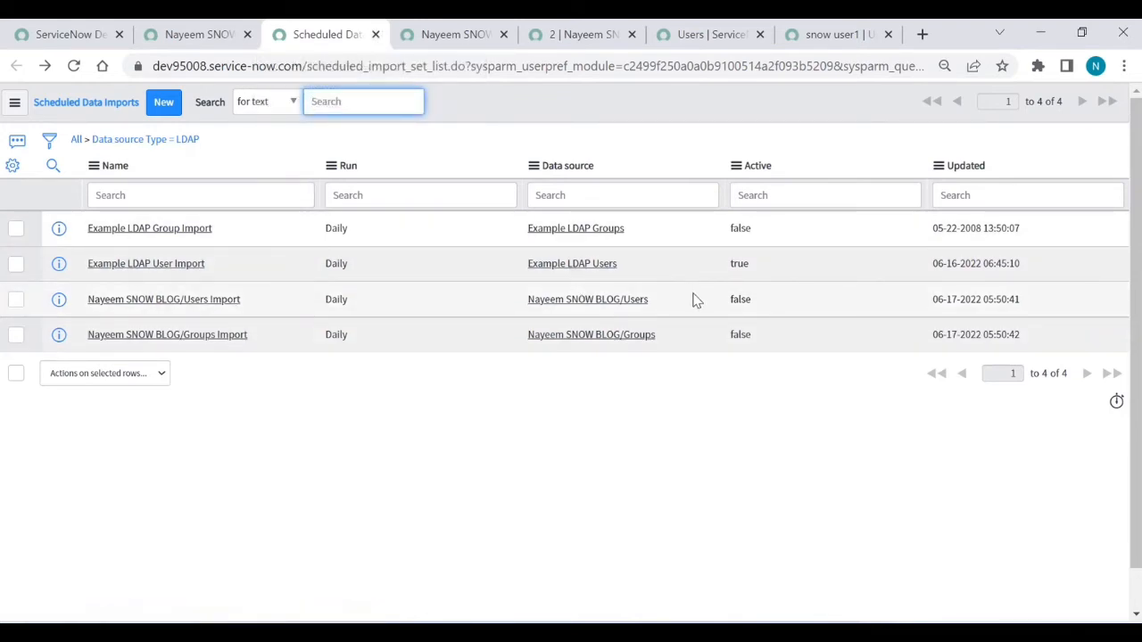
click(228, 308)
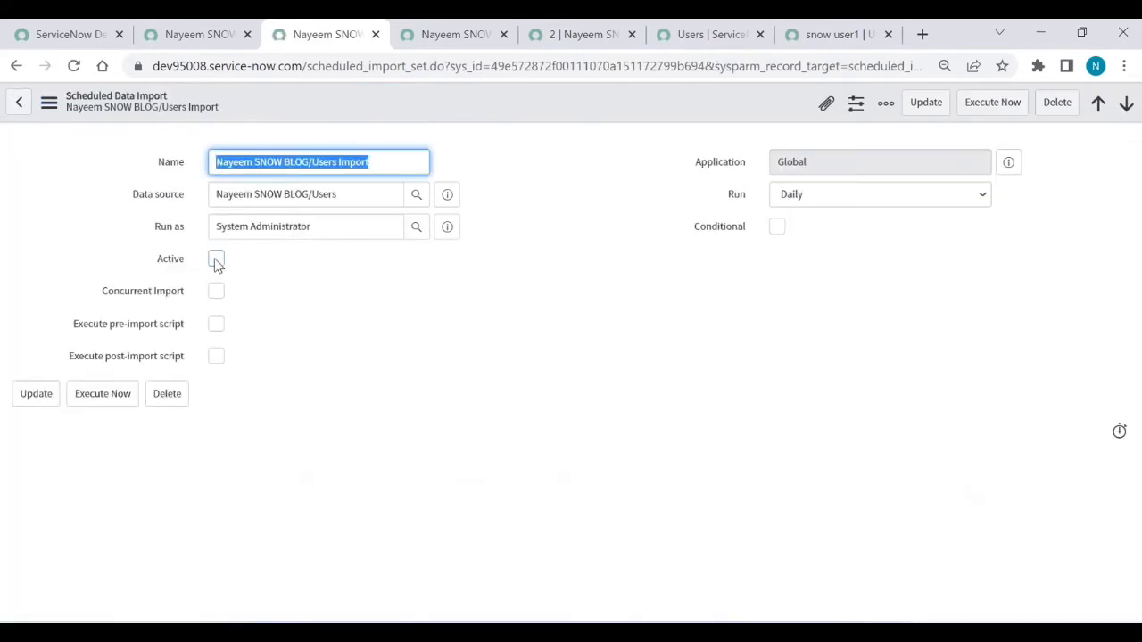
click(215, 260)
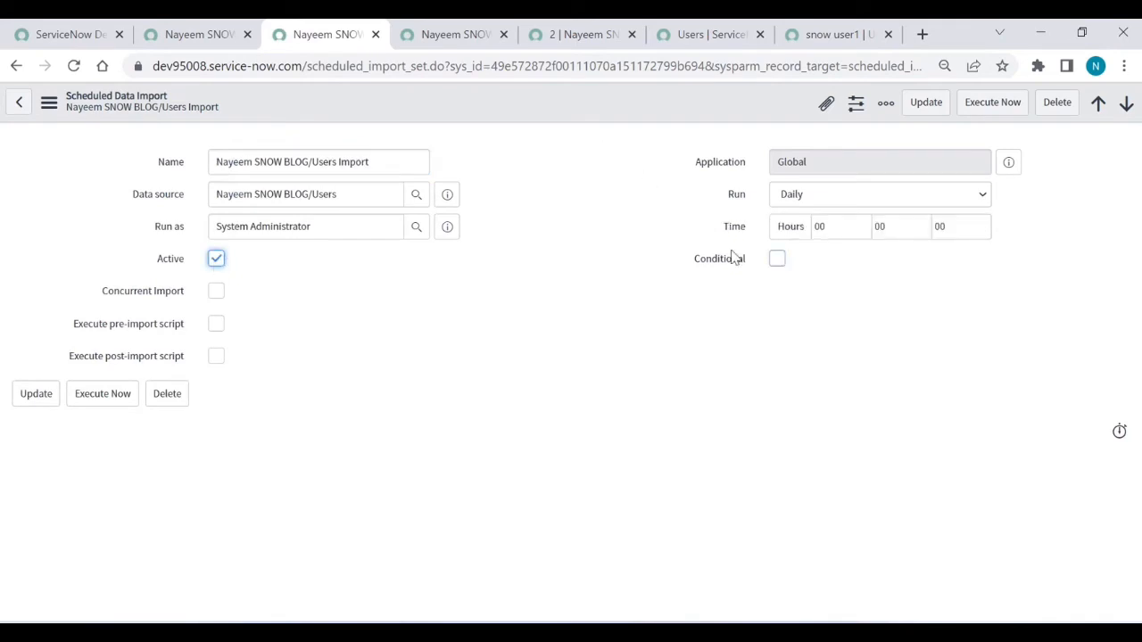
double_click(837, 229)
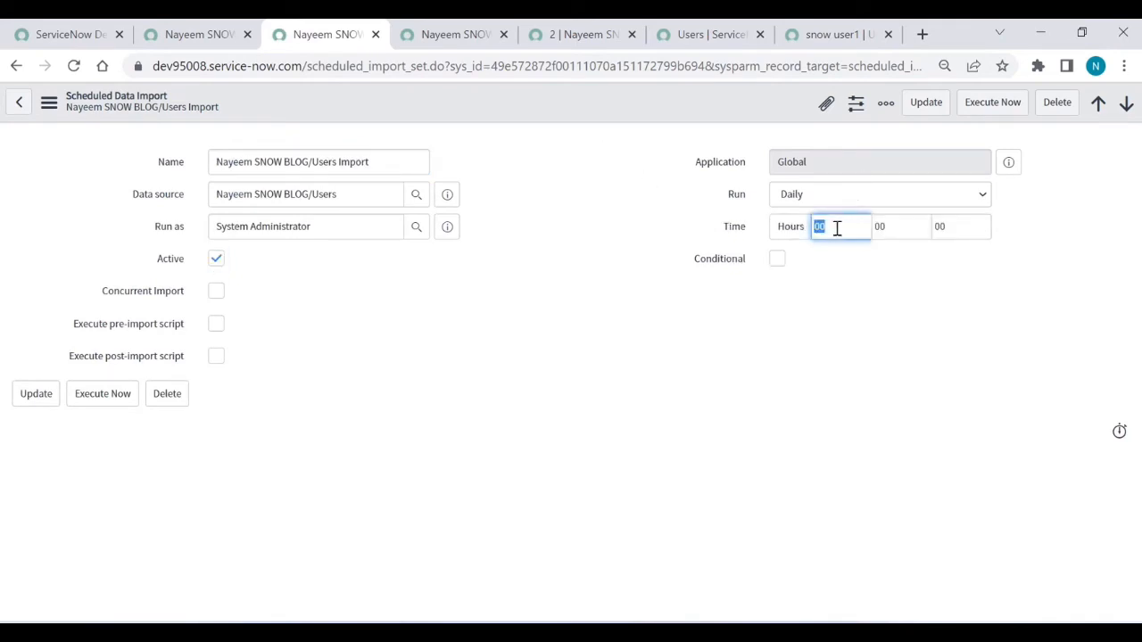
text(1)
right_click(584, 108)
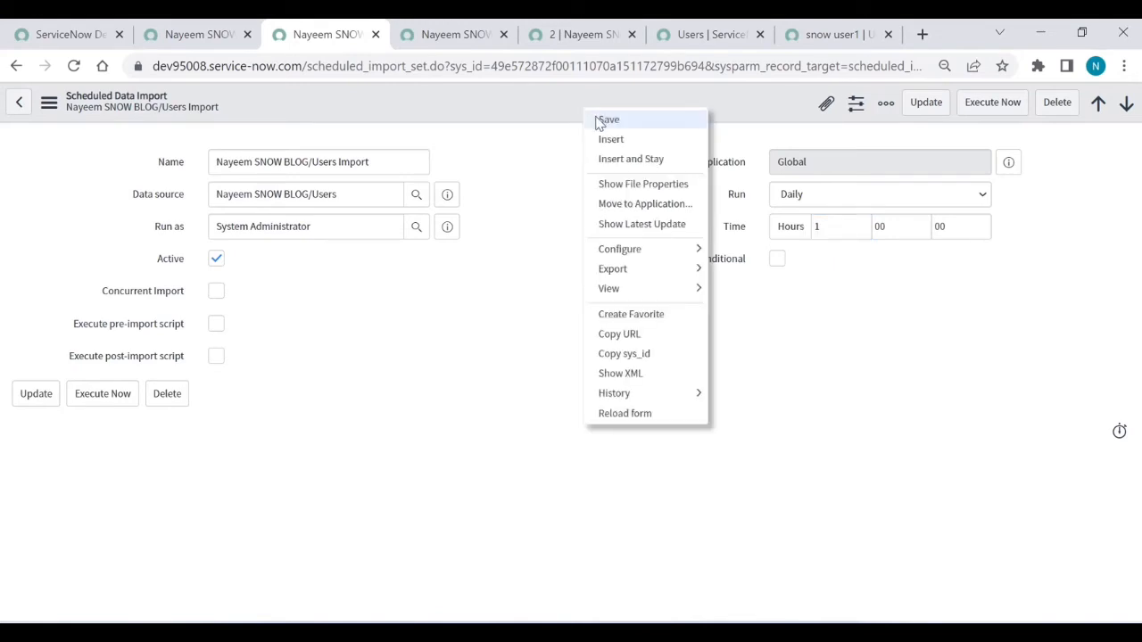
click(600, 120)
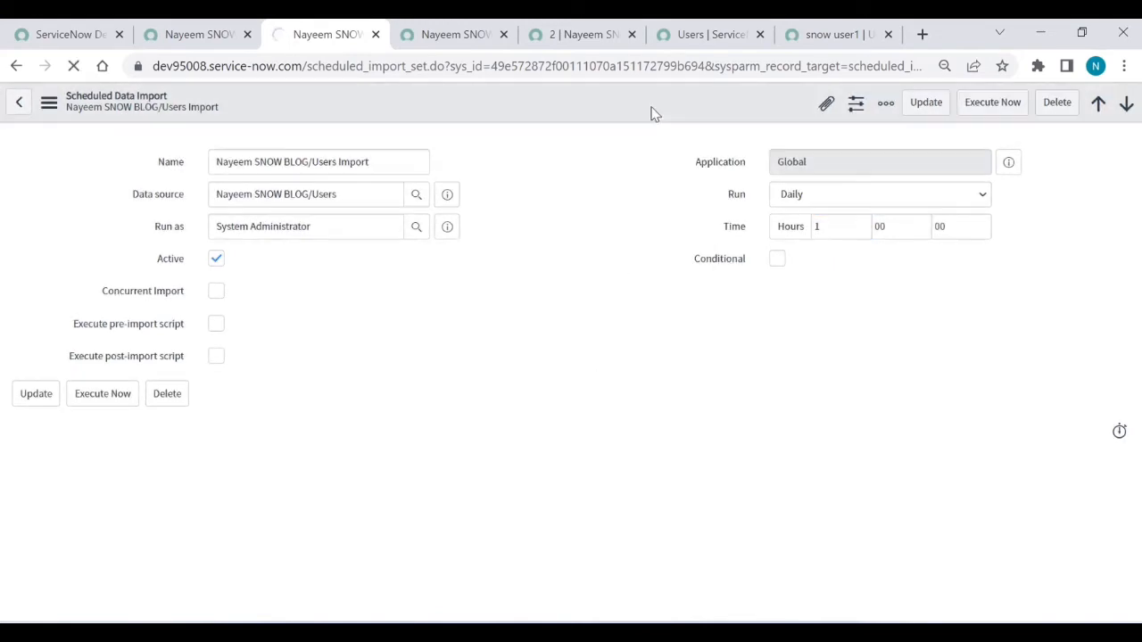
click(839, 35)
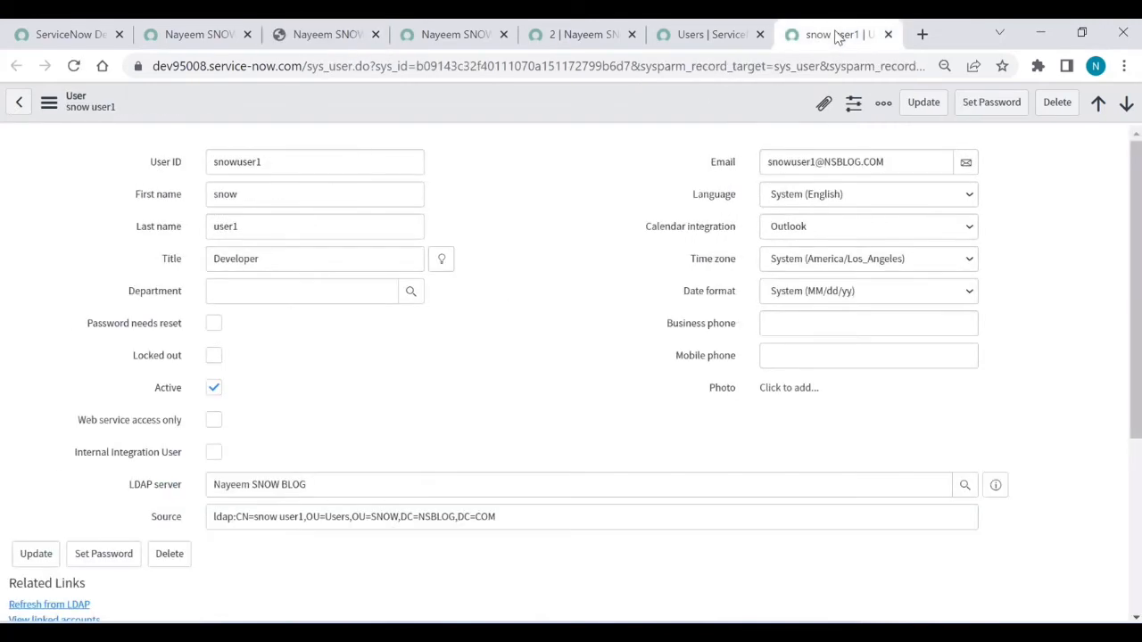
Step: Delete the snow user1 record, confirm the warning, and reload the Users list showing 636 records
click(1057, 109)
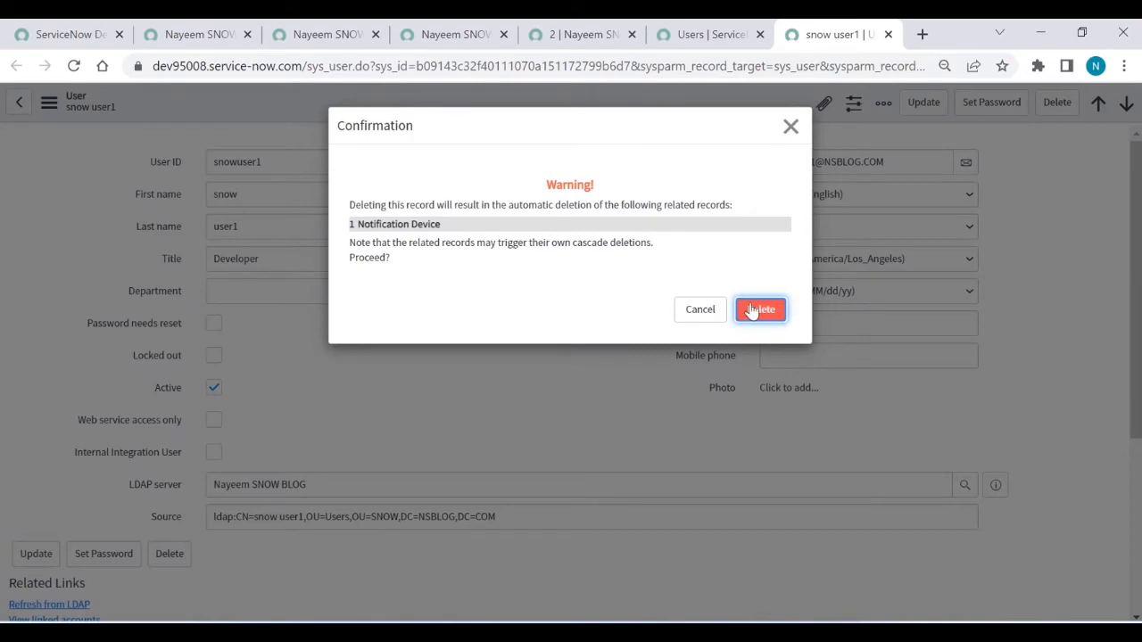
click(752, 310)
click(752, 310)
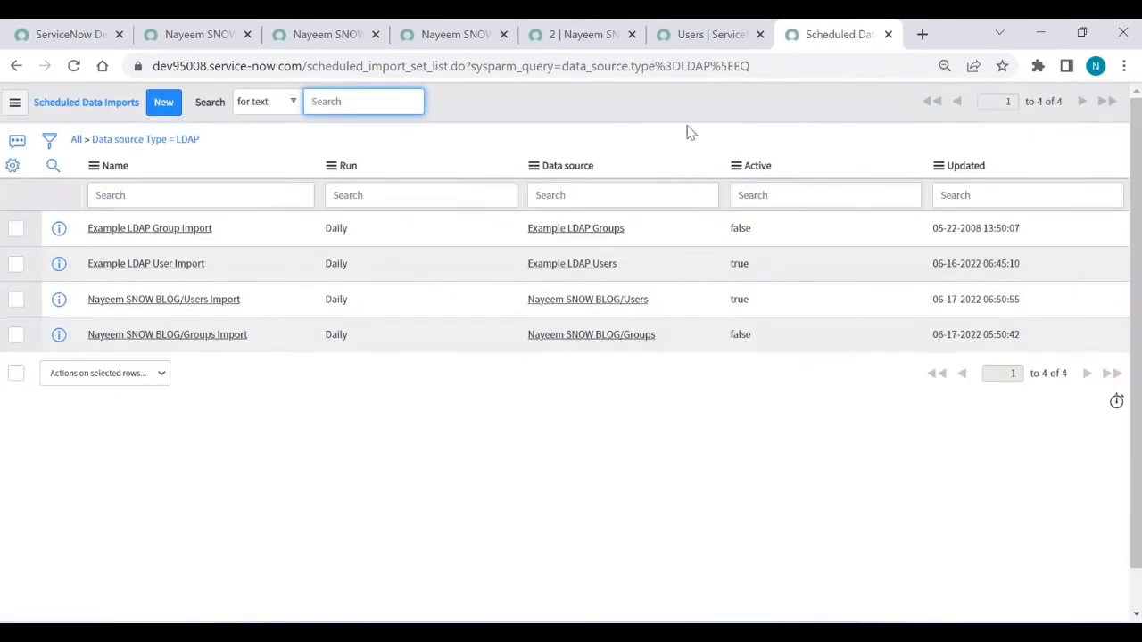
click(725, 33)
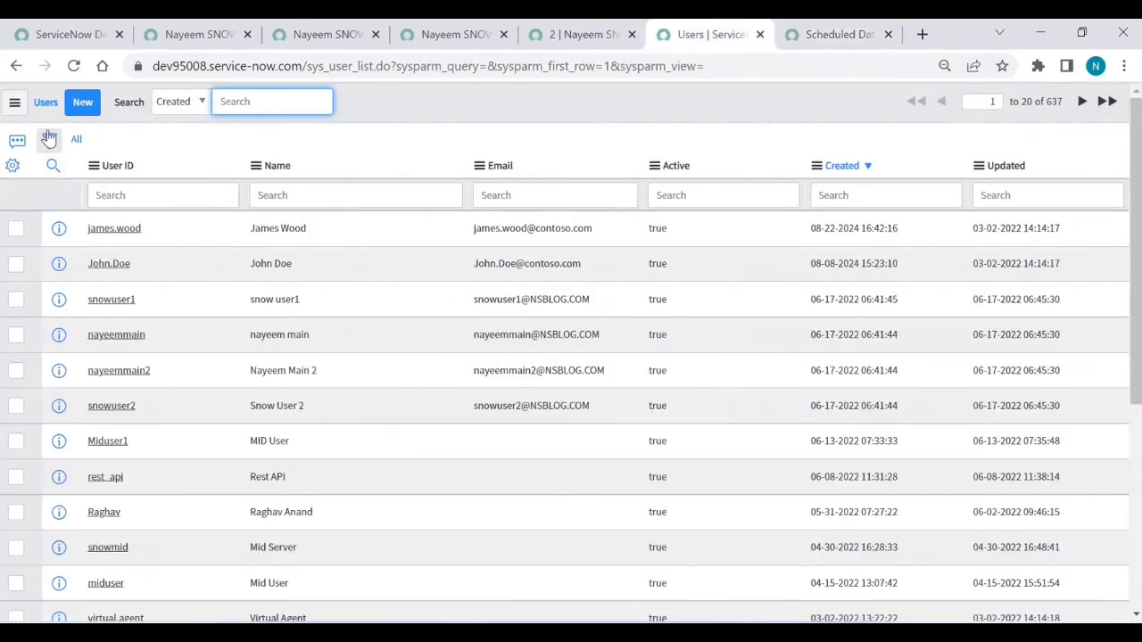
click(76, 140)
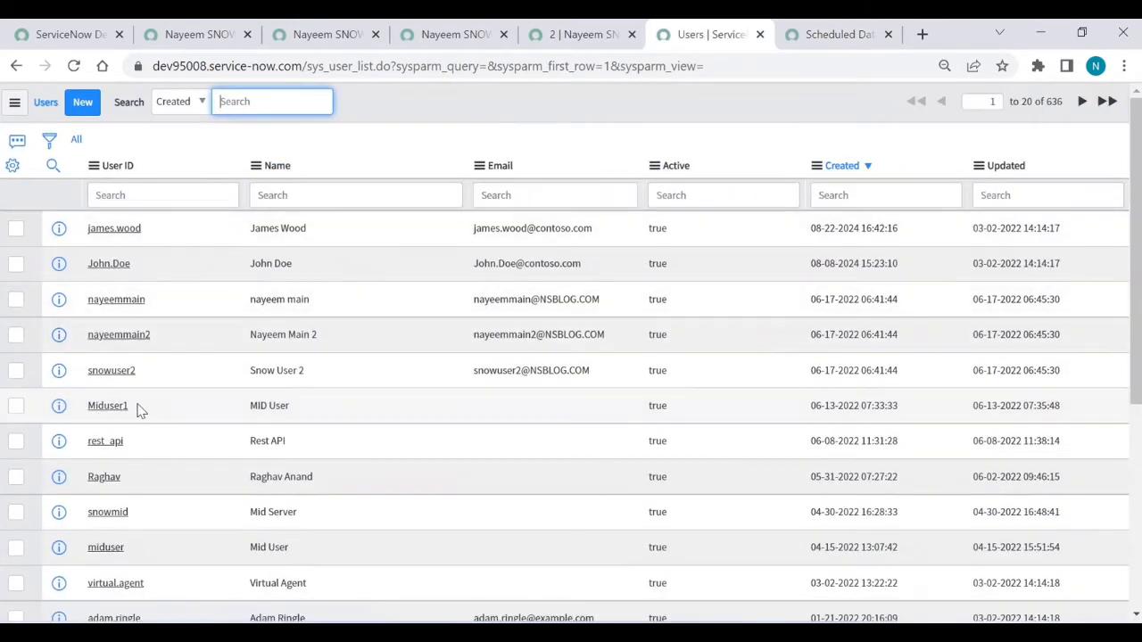
Step: Execute the Users Import now, then filter Users by User ID snowuser1 and open the recreated record
click(326, 43)
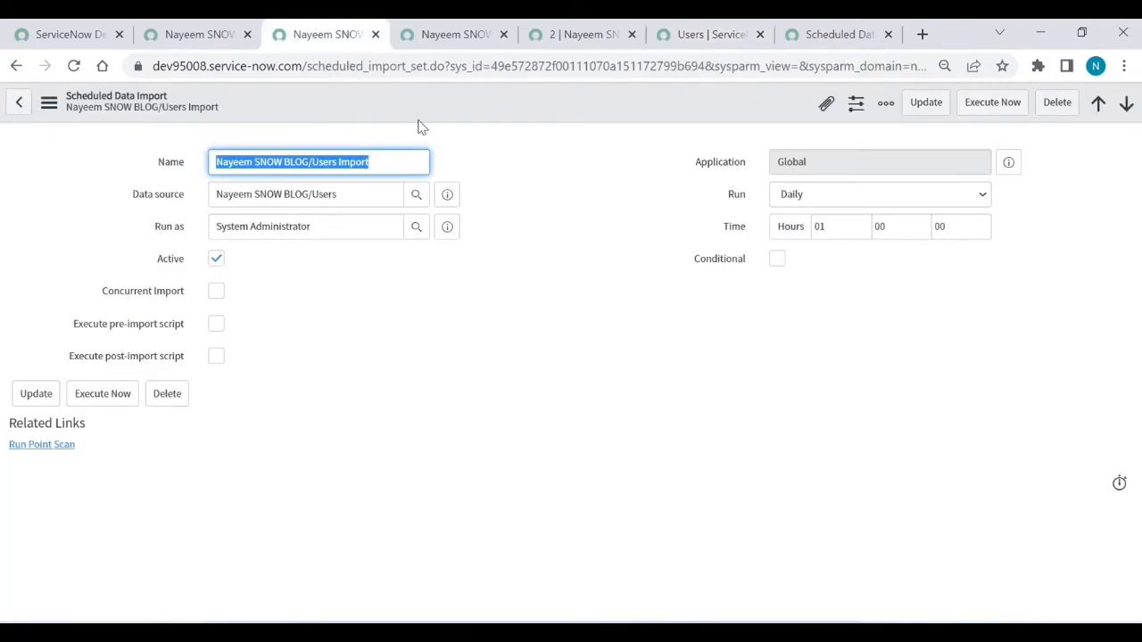
click(997, 109)
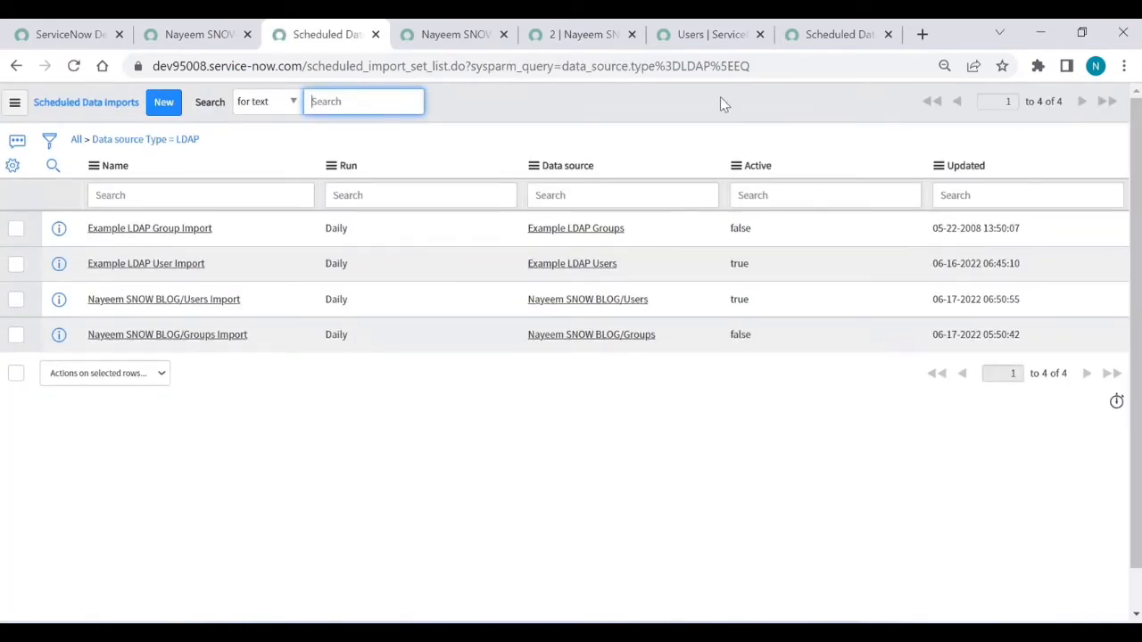
click(703, 34)
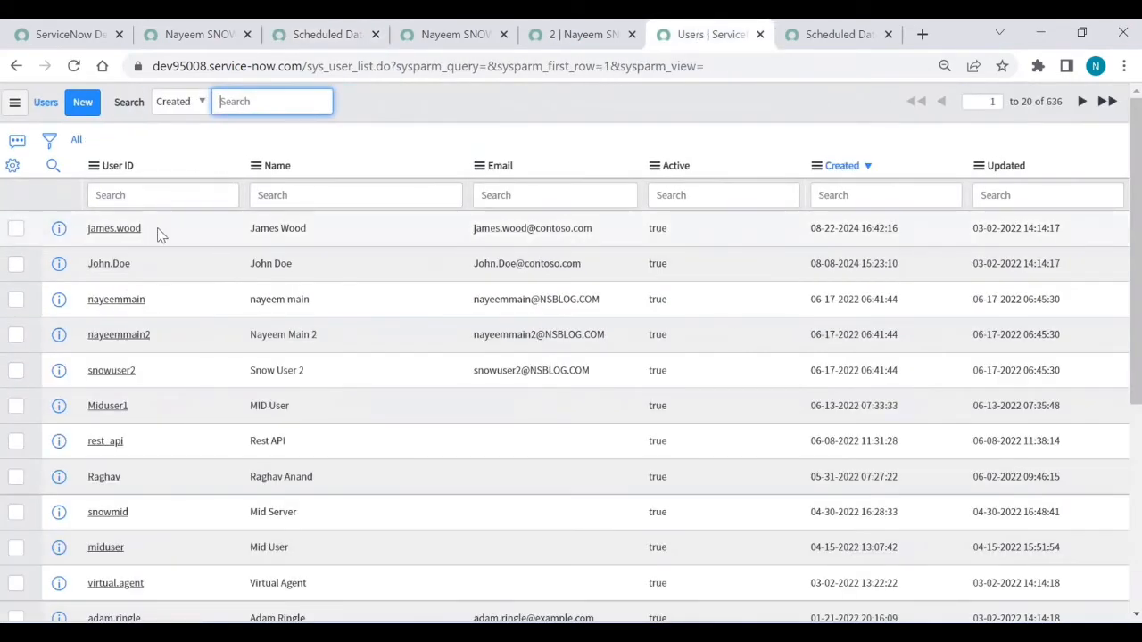
click(149, 198)
text(snowuser1)
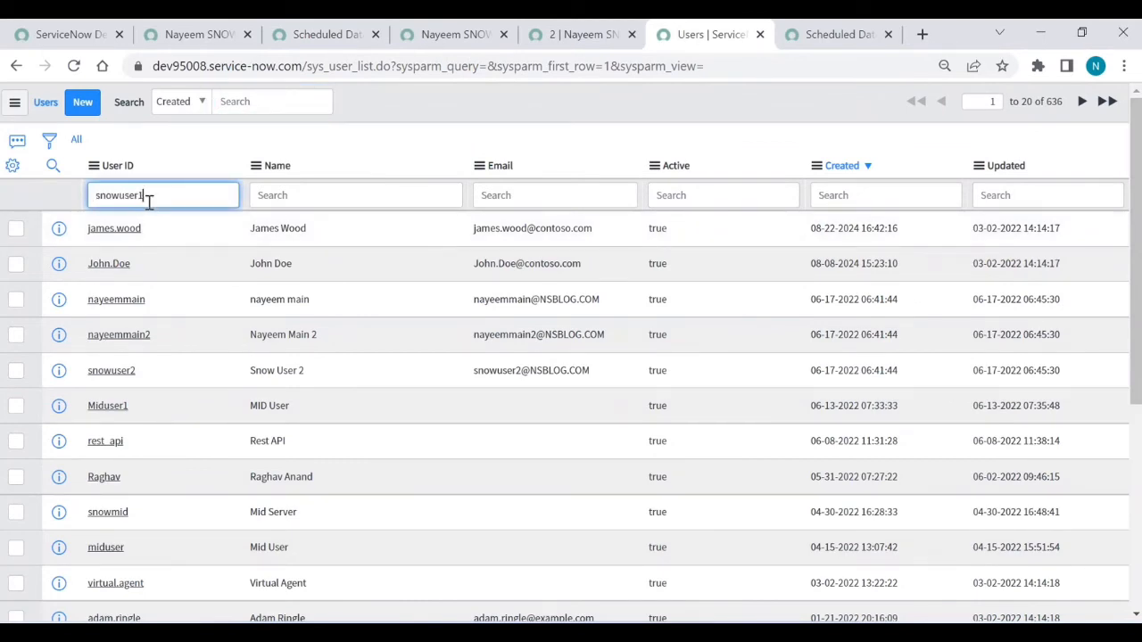
key(Return)
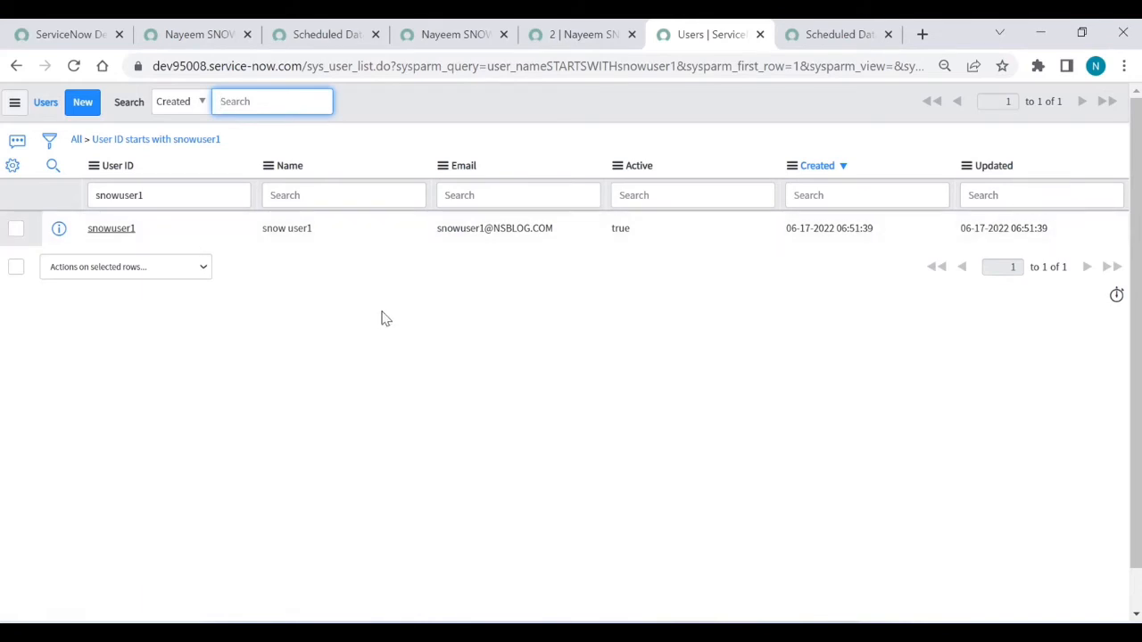
click(122, 230)
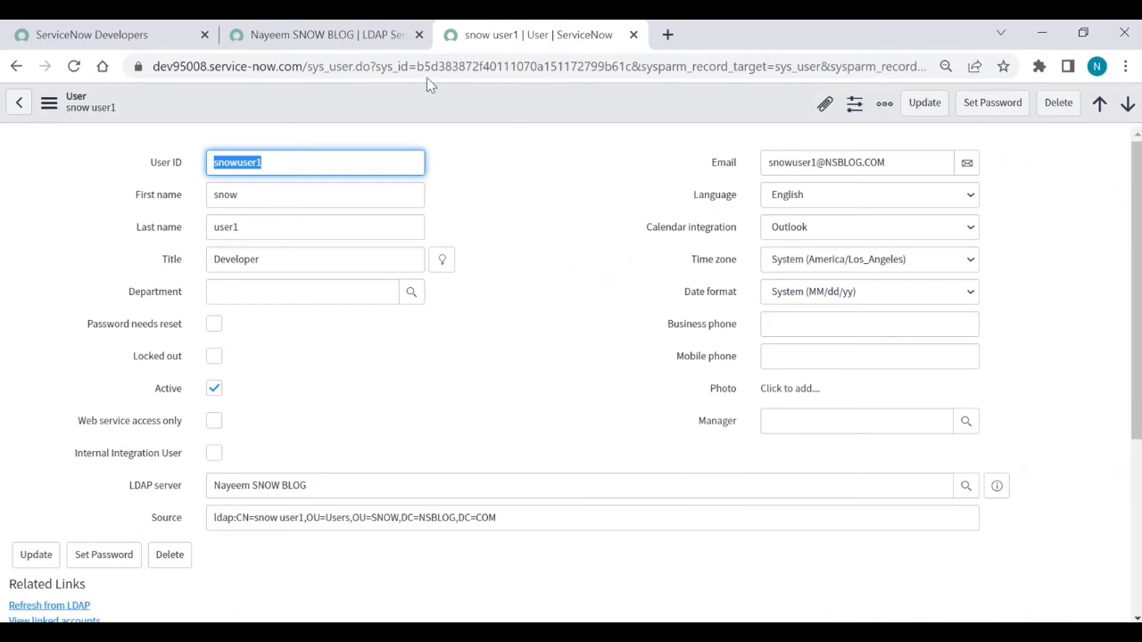
Step: Open the ldap_import staging table list by entering ldap_import.list in the navigator
click(317, 34)
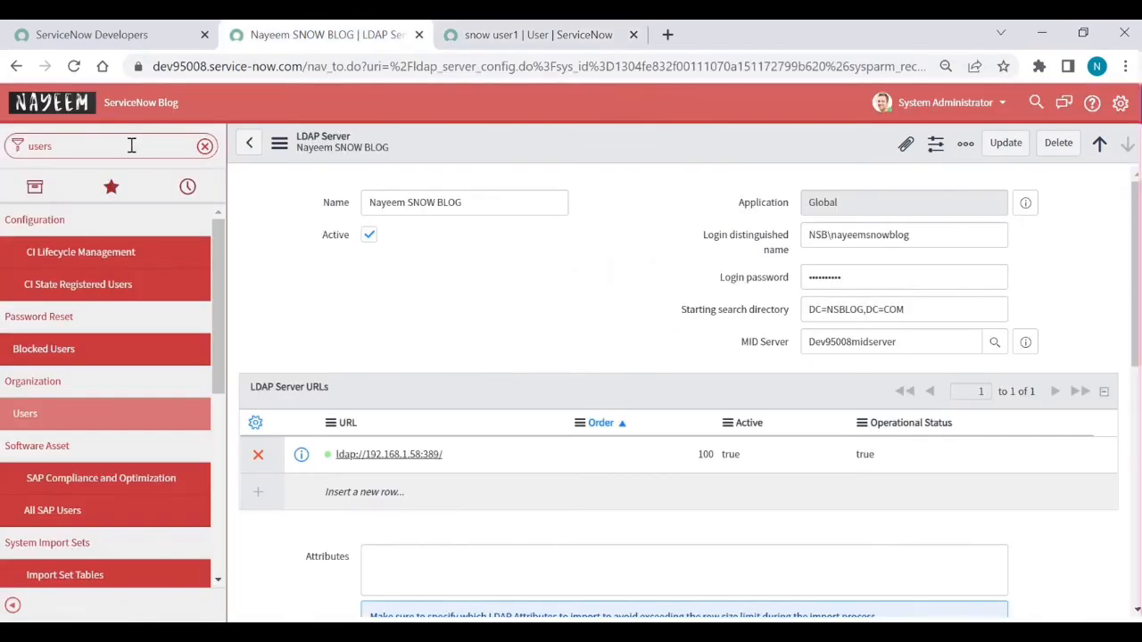
double_click(131, 144)
key(BackSpace)
text(lda)
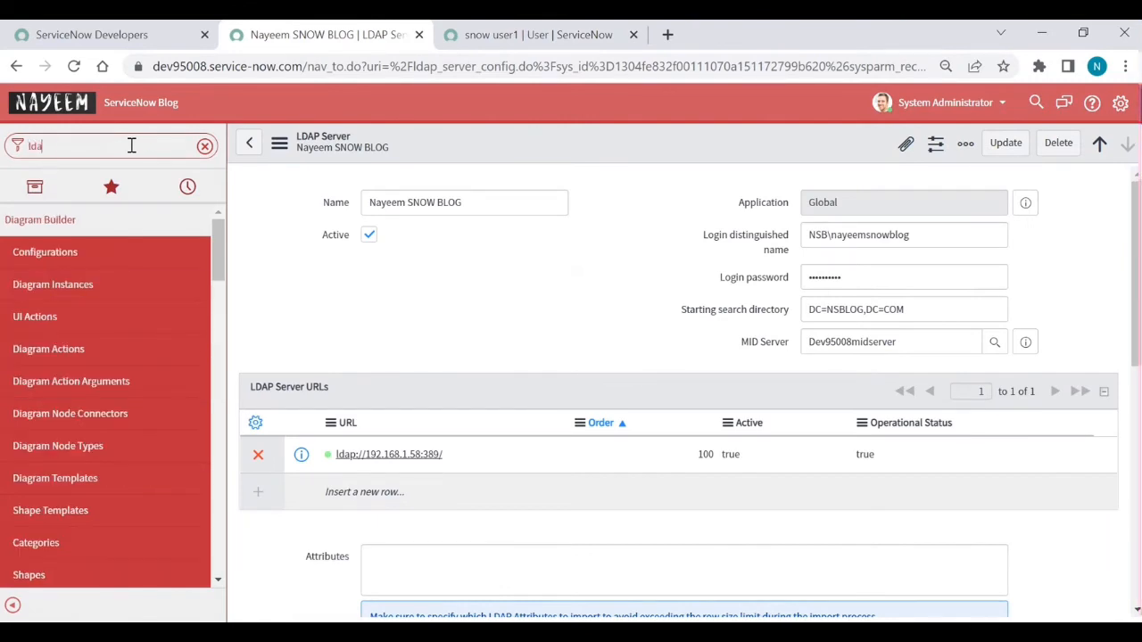
text(p_import)
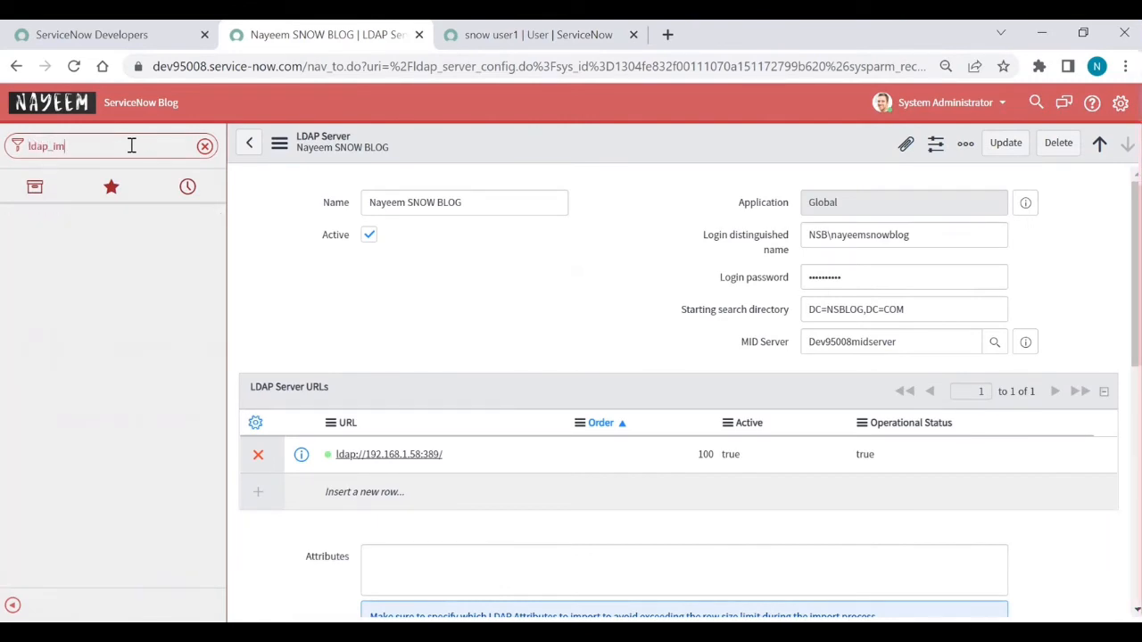
text(.list)
key(Return)
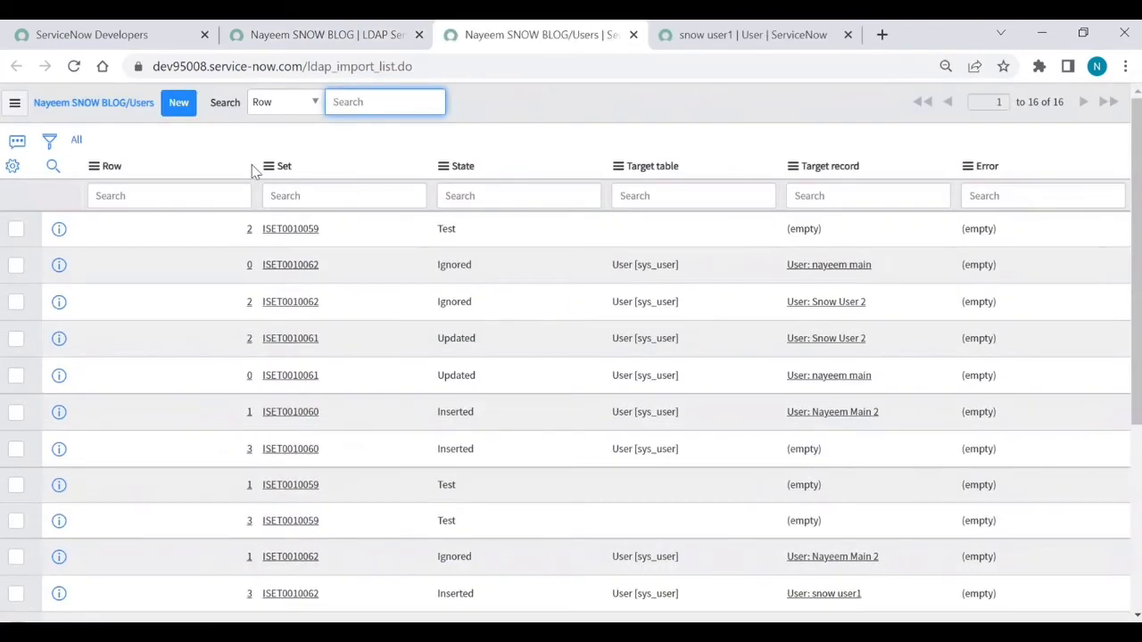
Step: Open the snow user1 import row from ISET0010062 in a new tab and switch to it
right_click(60, 232)
click(95, 249)
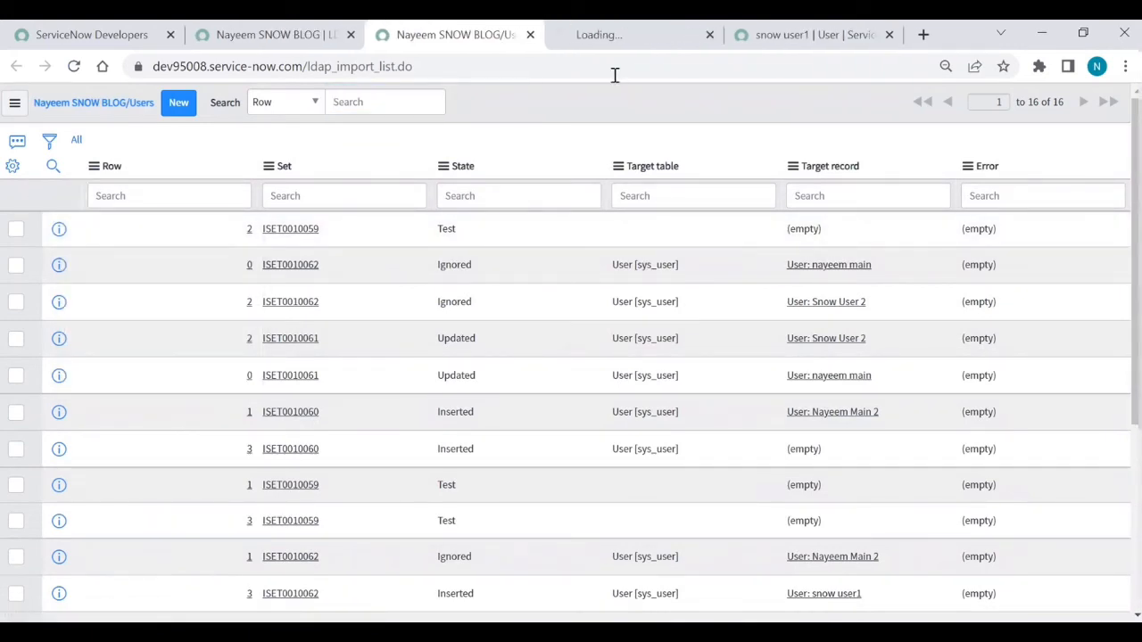
click(709, 34)
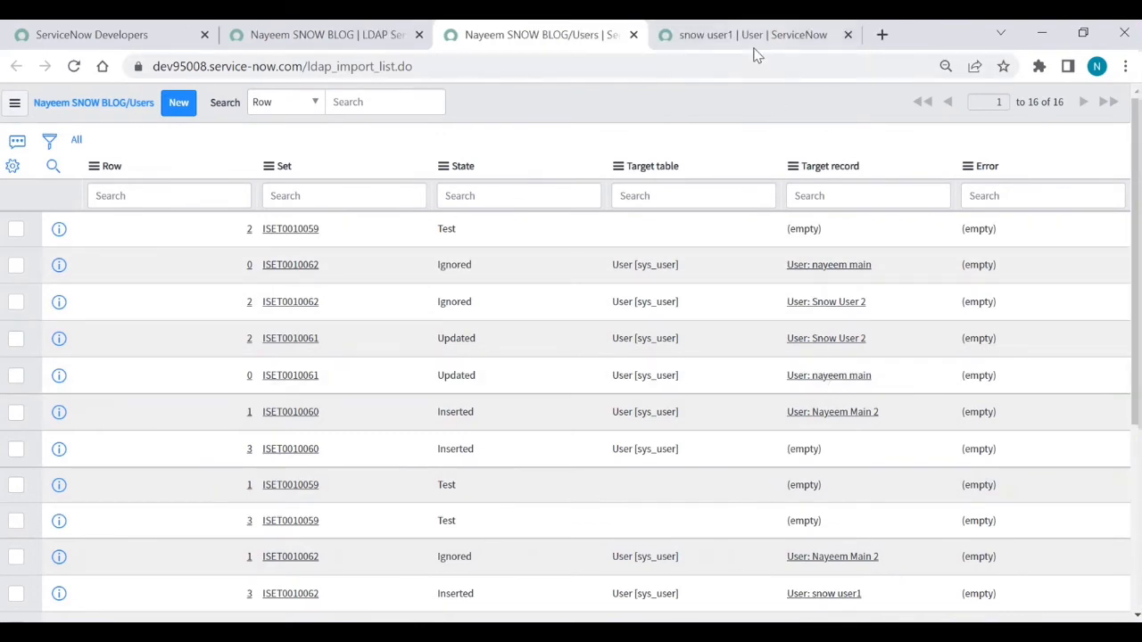
scroll(788, 385, down, 2)
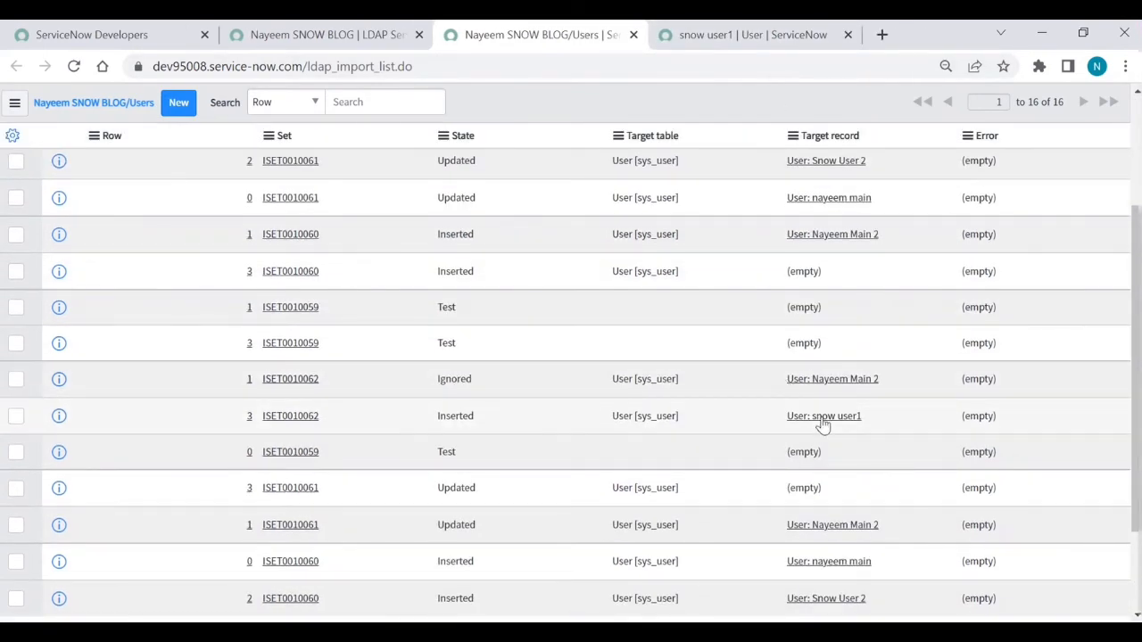
right_click(66, 432)
click(87, 443)
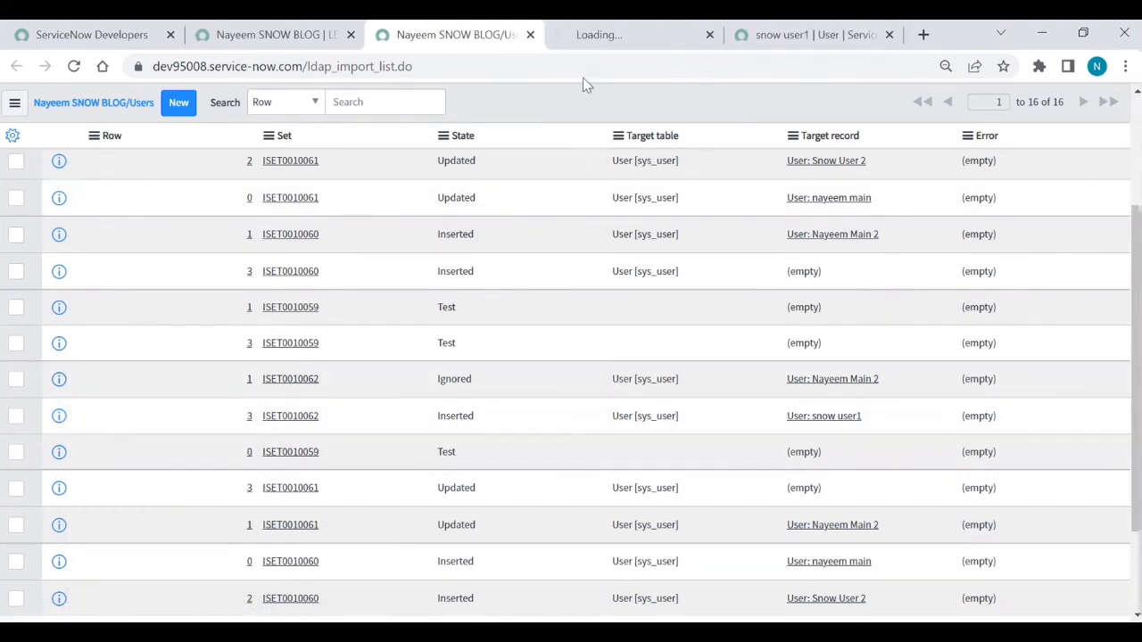
click(620, 36)
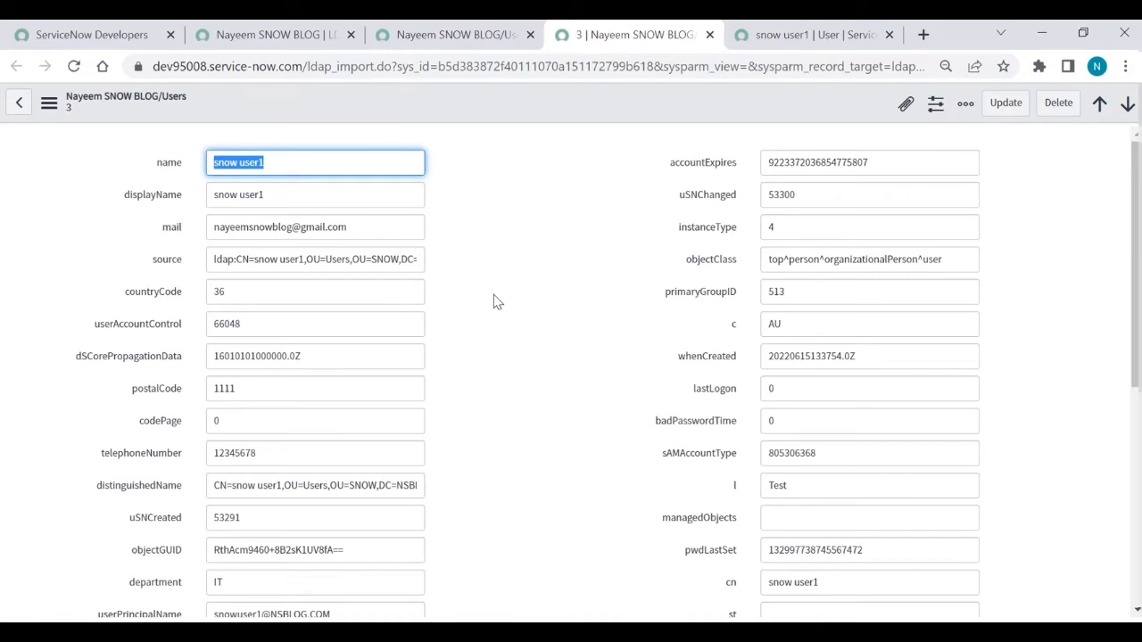
Step: Scroll through the snow user1 import record's fields to confirm memberOf is Snow Group 1
scroll(496, 302, down, 1)
scroll(497, 302, down, 1)
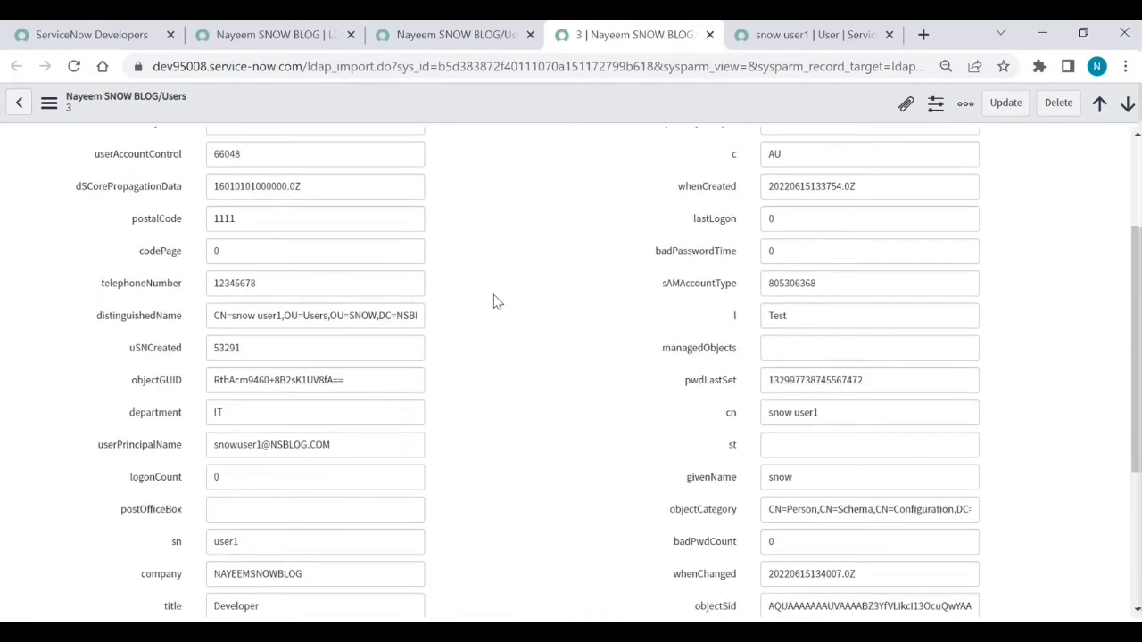
scroll(497, 302, down, 2)
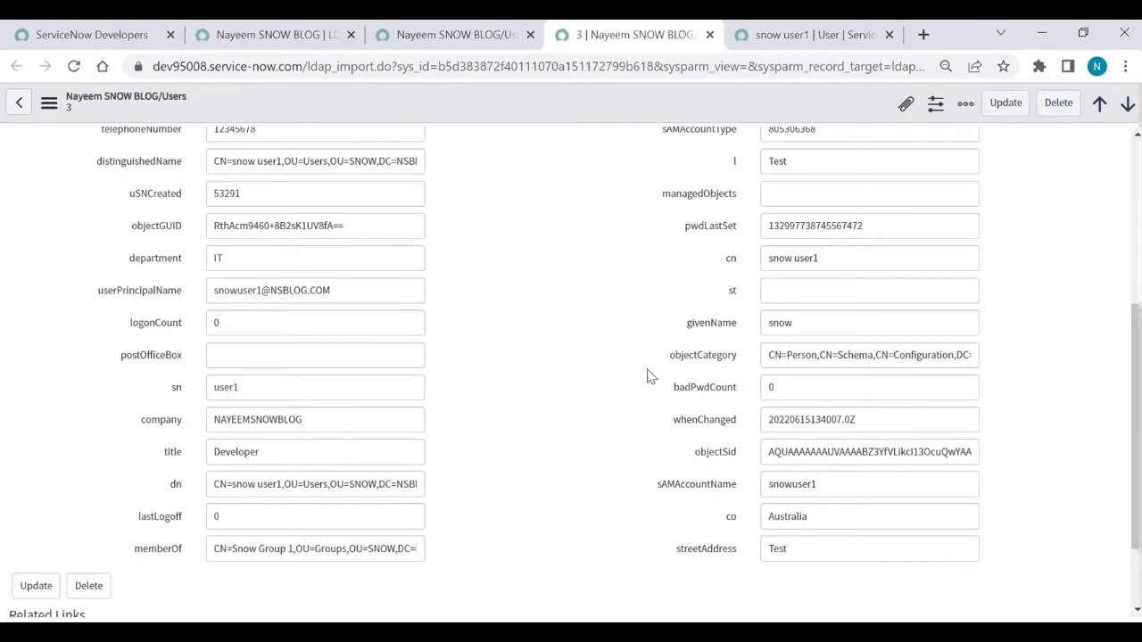
scroll(648, 375, up, 1)
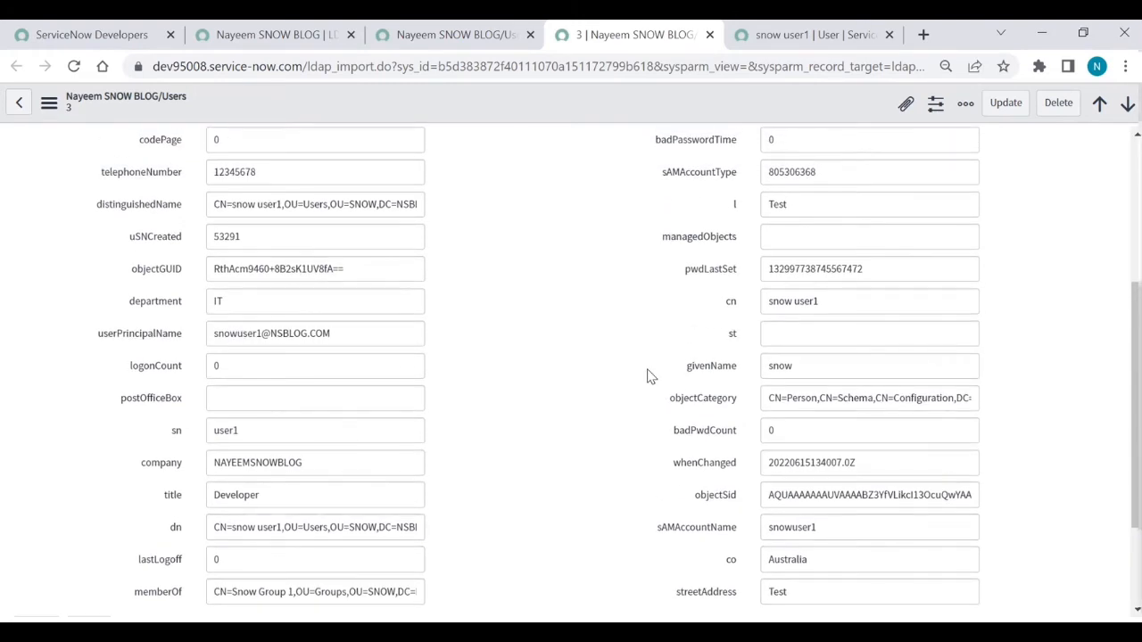
scroll(647, 375, up, 2)
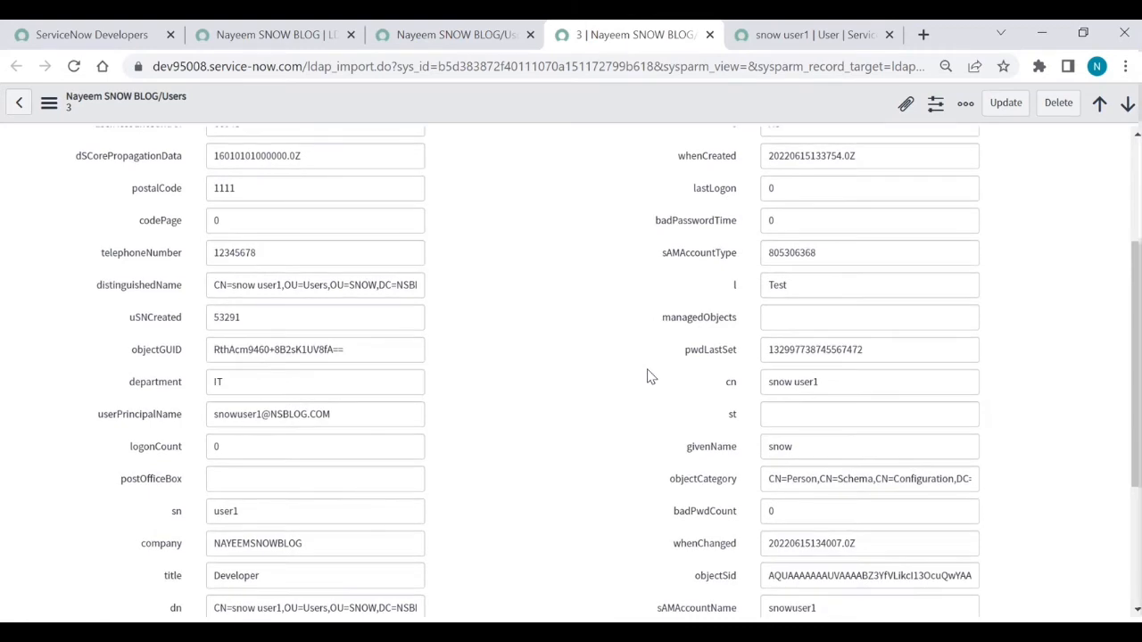
scroll(602, 377, up, 4)
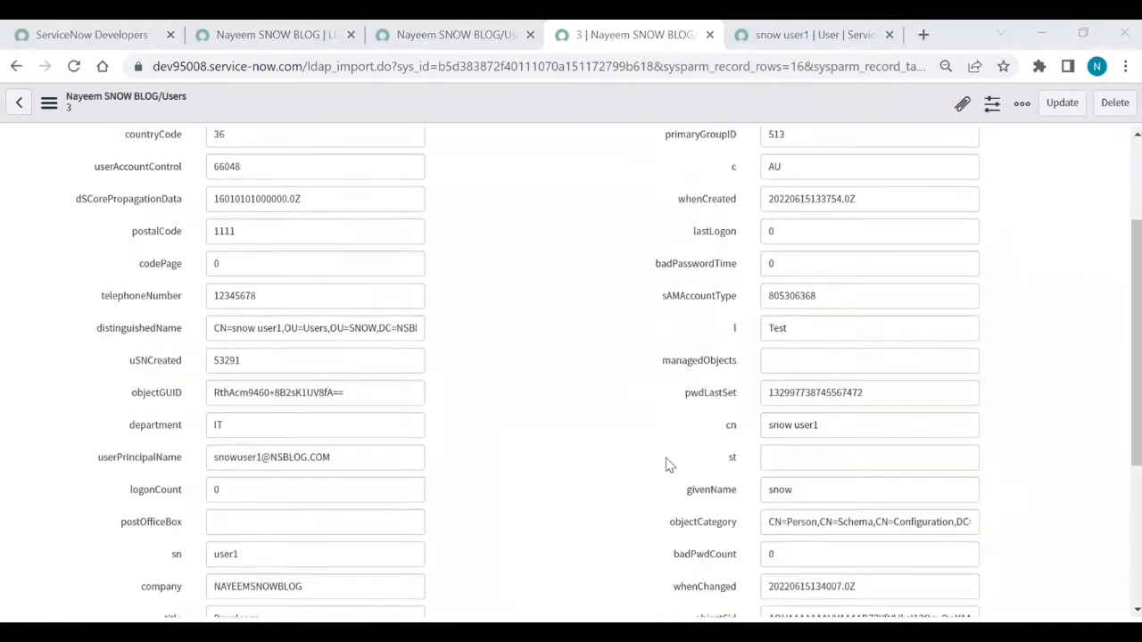
scroll(670, 465, down, 3)
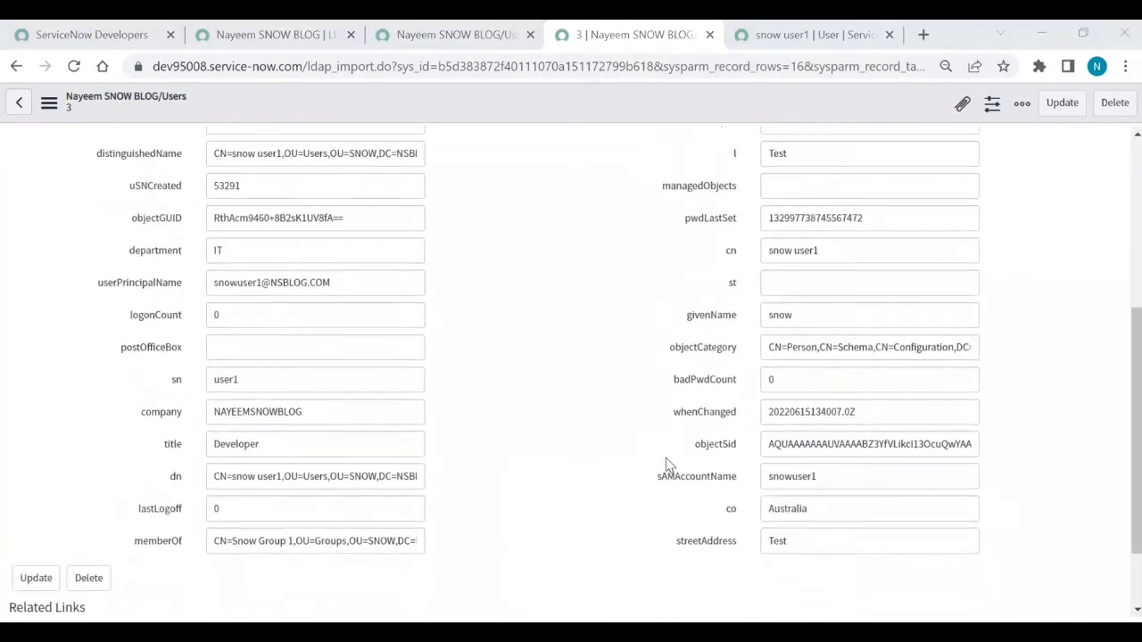
scroll(670, 466, up, 4)
scroll(670, 466, up, 3)
scroll(670, 465, down, 6)
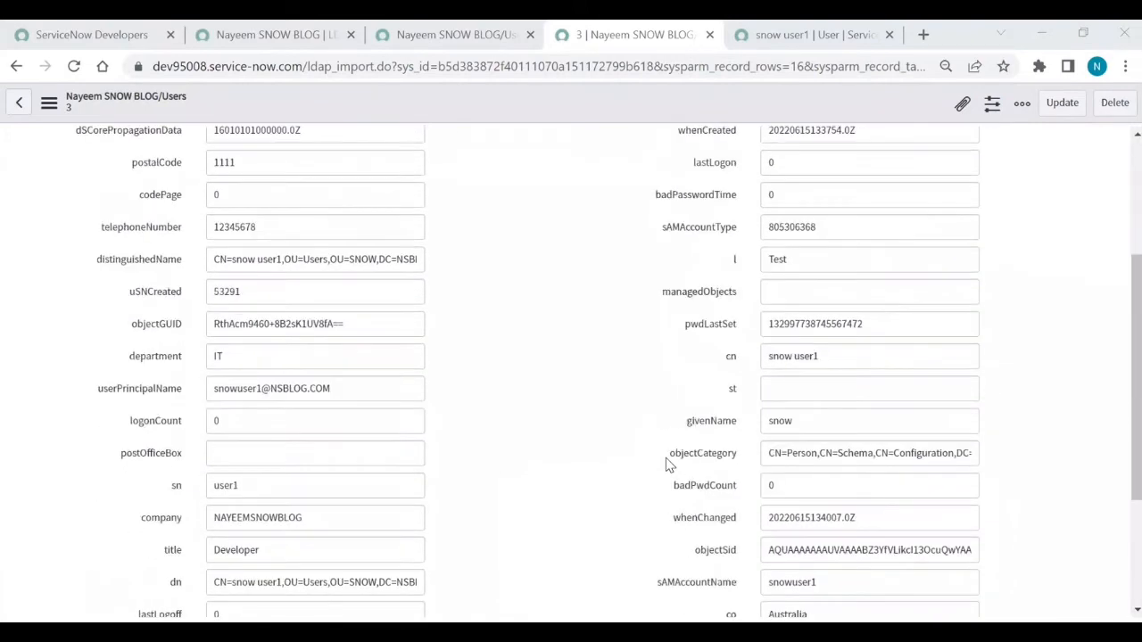
scroll(670, 465, up, 4)
scroll(669, 466, down, 4)
scroll(669, 466, up, 4)
scroll(669, 466, down, 4)
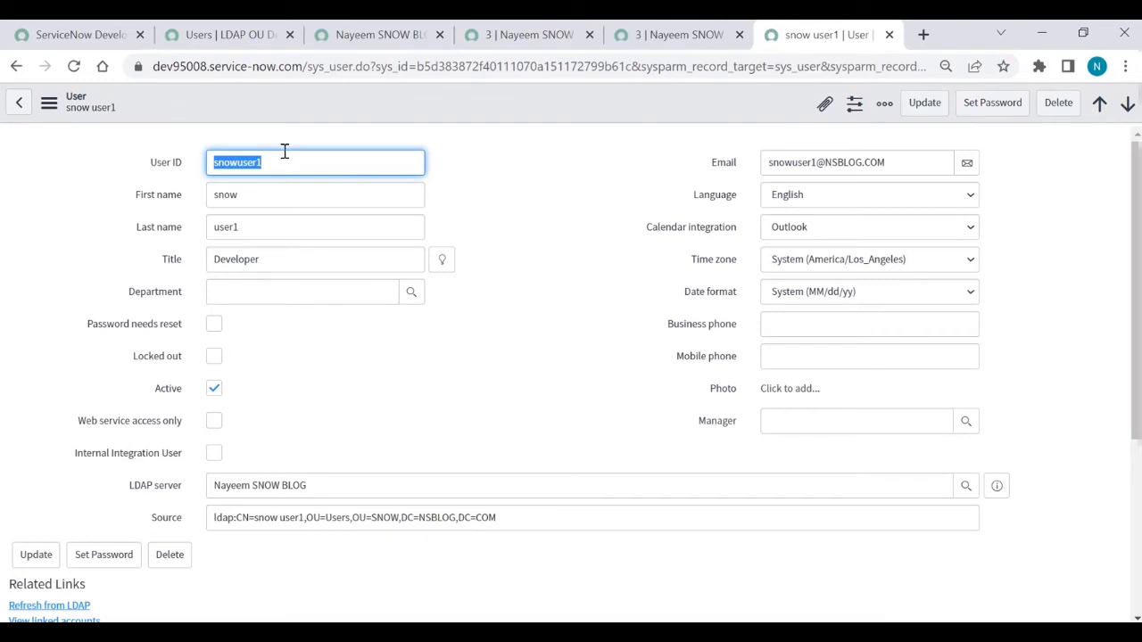
Step: From the Users LDAP OU Definition, launch Browse for OU=Users,OU=SNOW
click(231, 36)
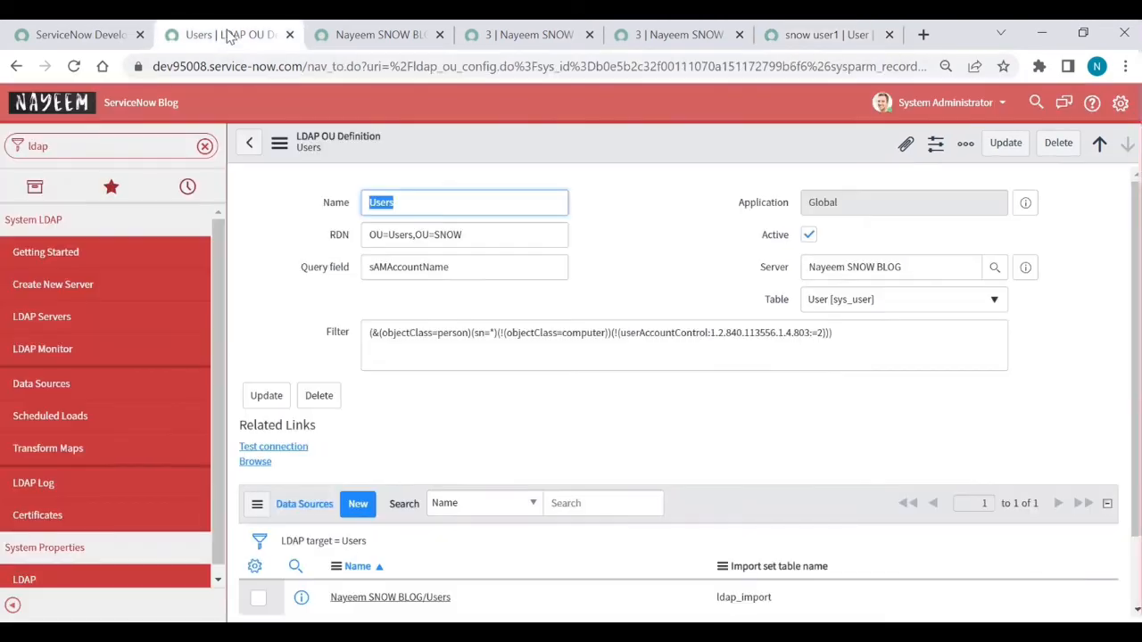
scroll(614, 288, down, 1)
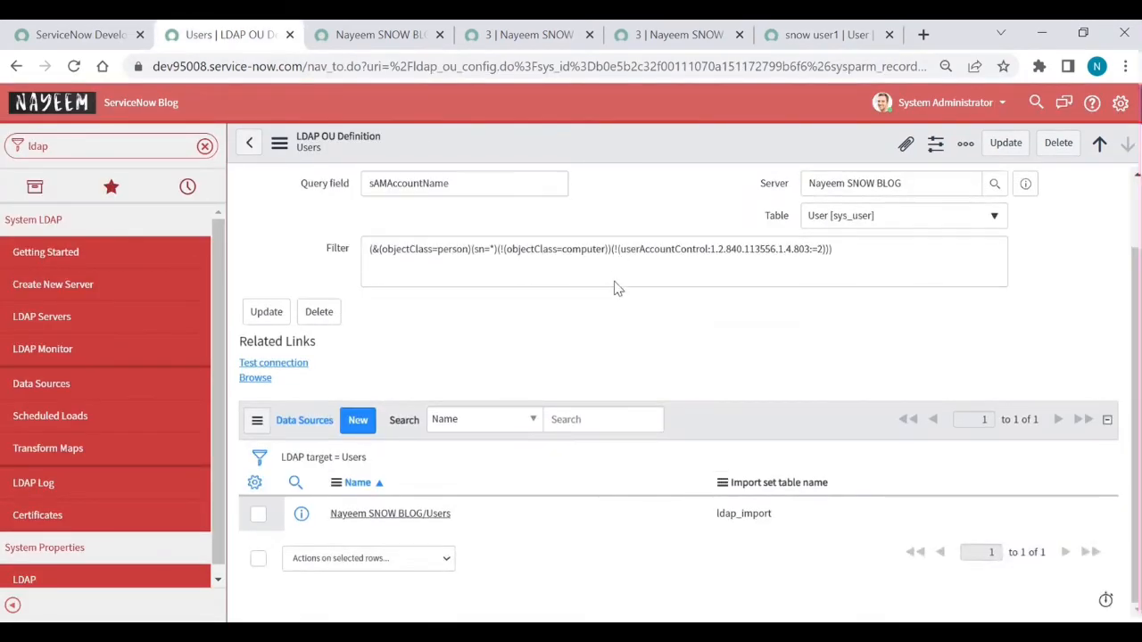
click(263, 382)
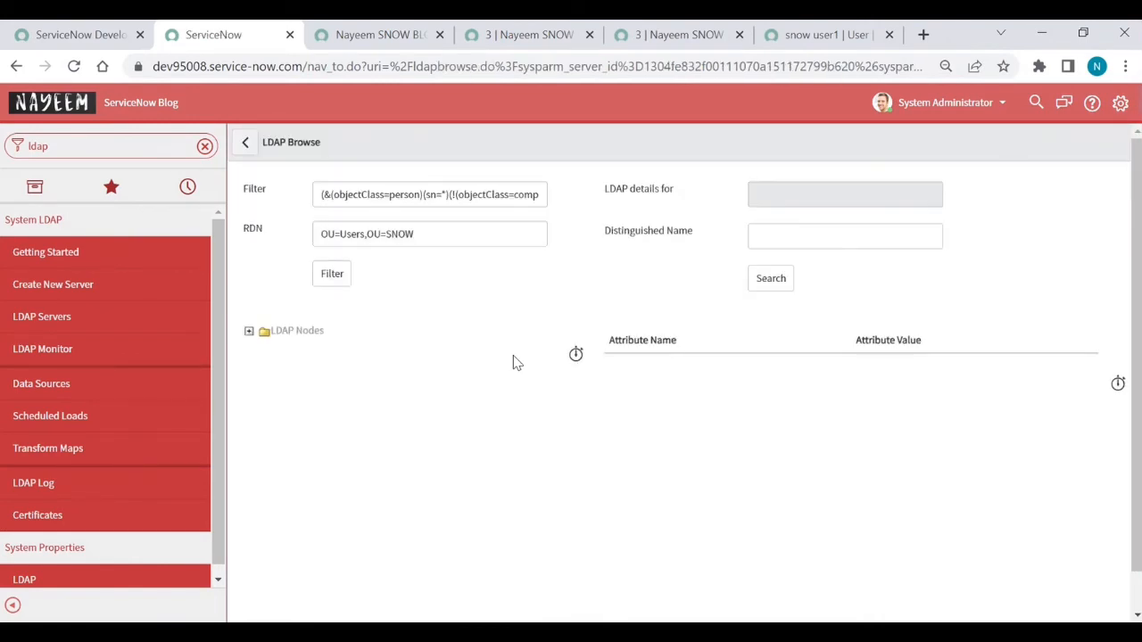
Step: Expand LDAP Nodes, check snow user1's attributes showing memberOf Snow Group 1, then go back to the OU definition
click(251, 333)
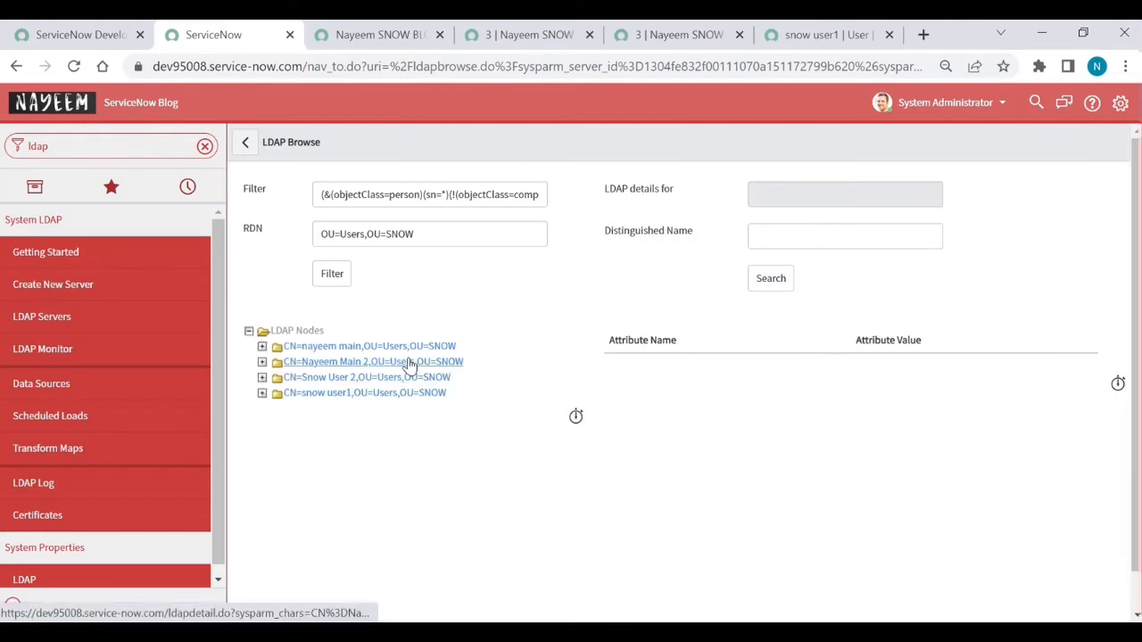
click(358, 394)
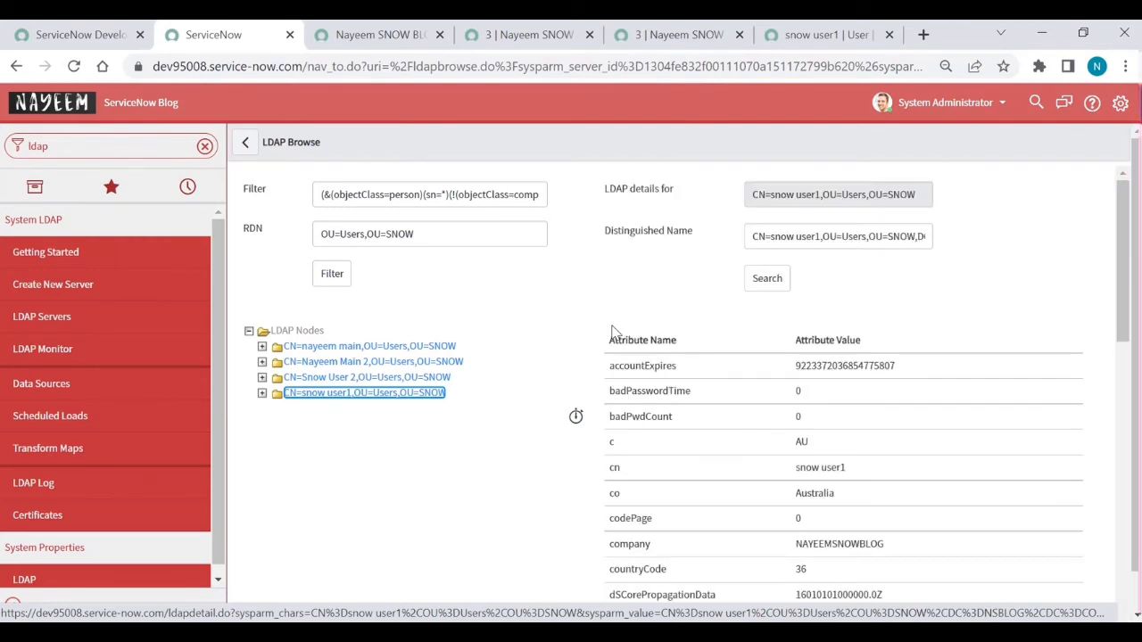
scroll(676, 418, down, 3)
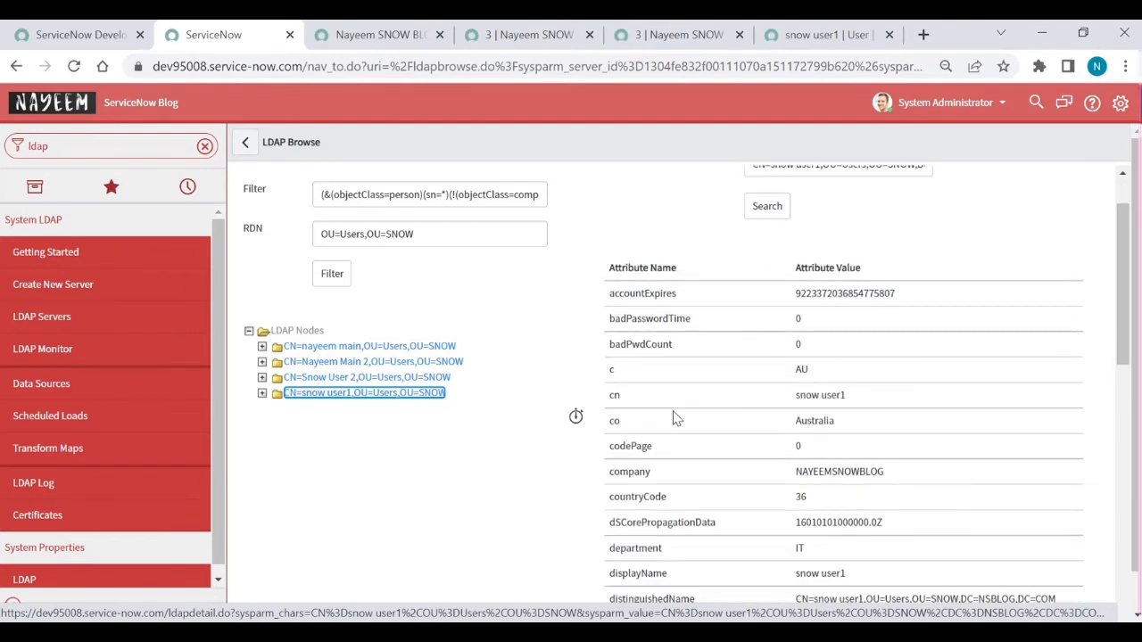
scroll(676, 419, down, 2)
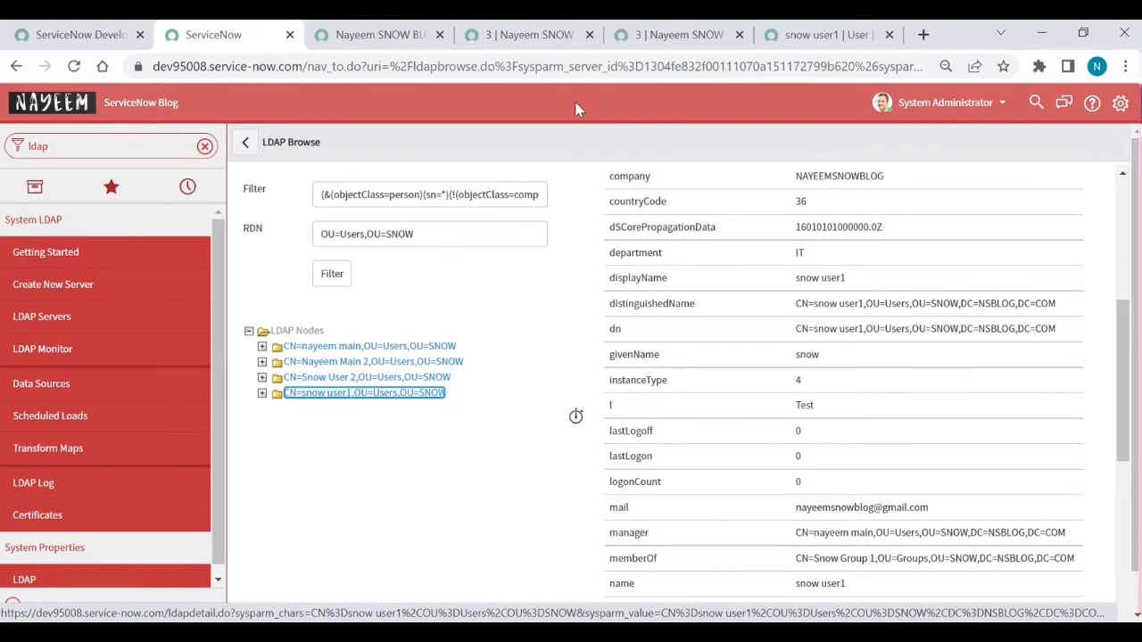
click(399, 43)
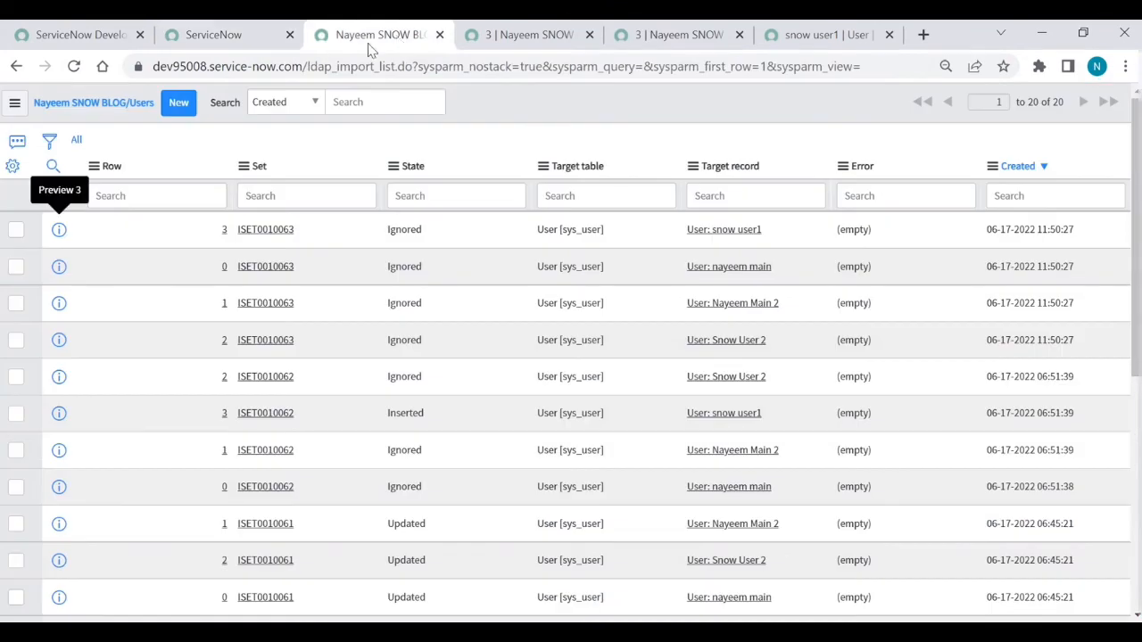
click(239, 33)
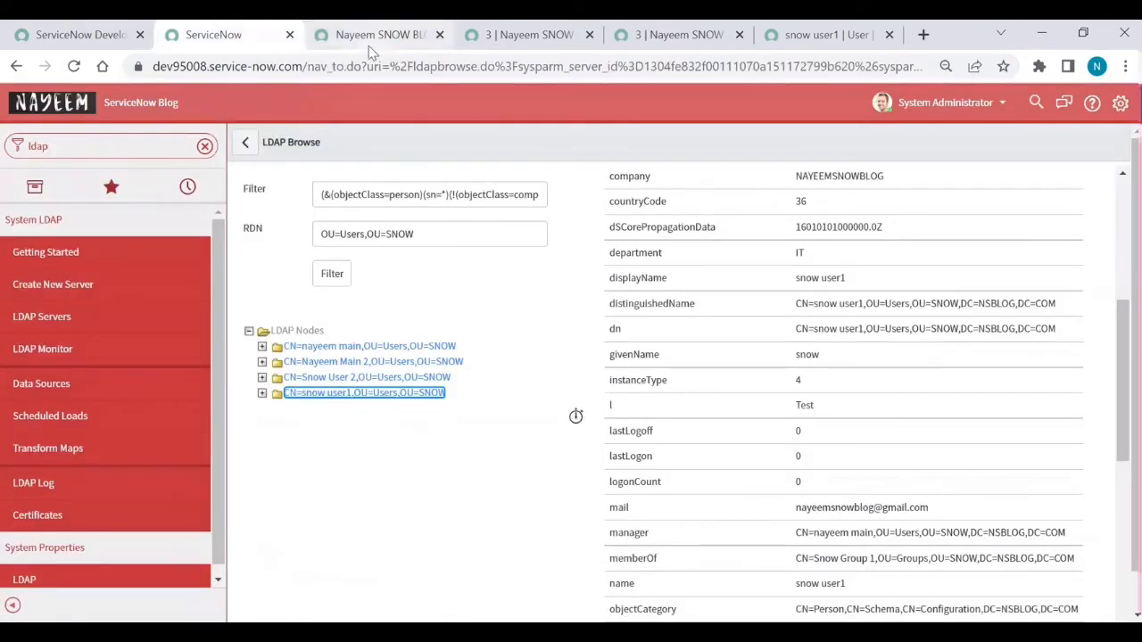
click(16, 68)
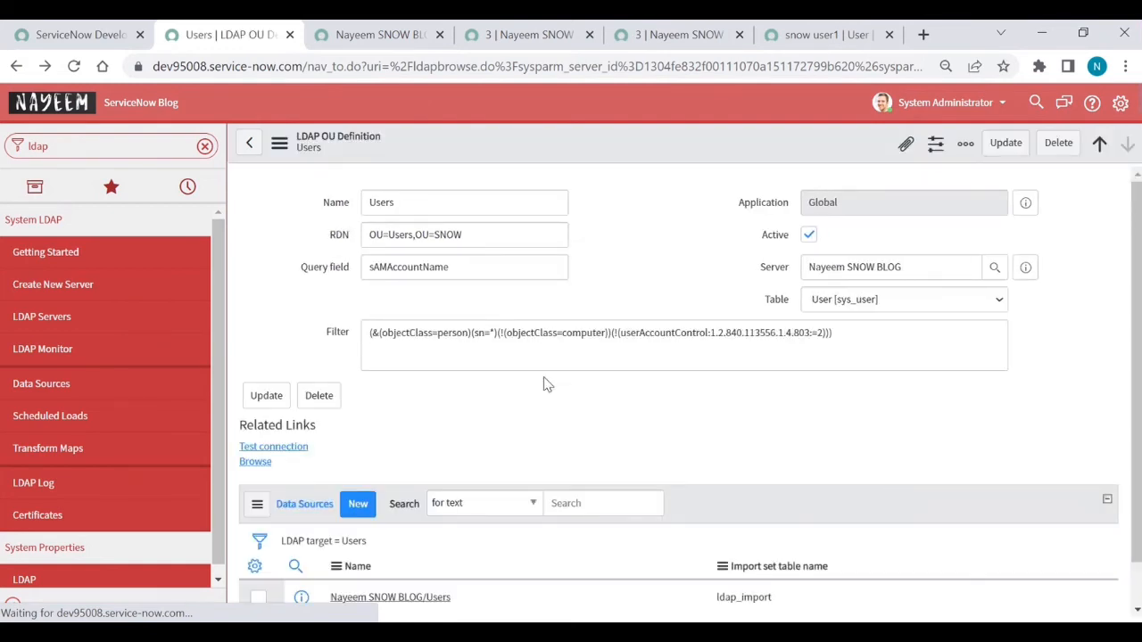
Step: Open the Nayeem SNOW BLOG/Users LDAP data source and load all records
scroll(526, 432, down, 1)
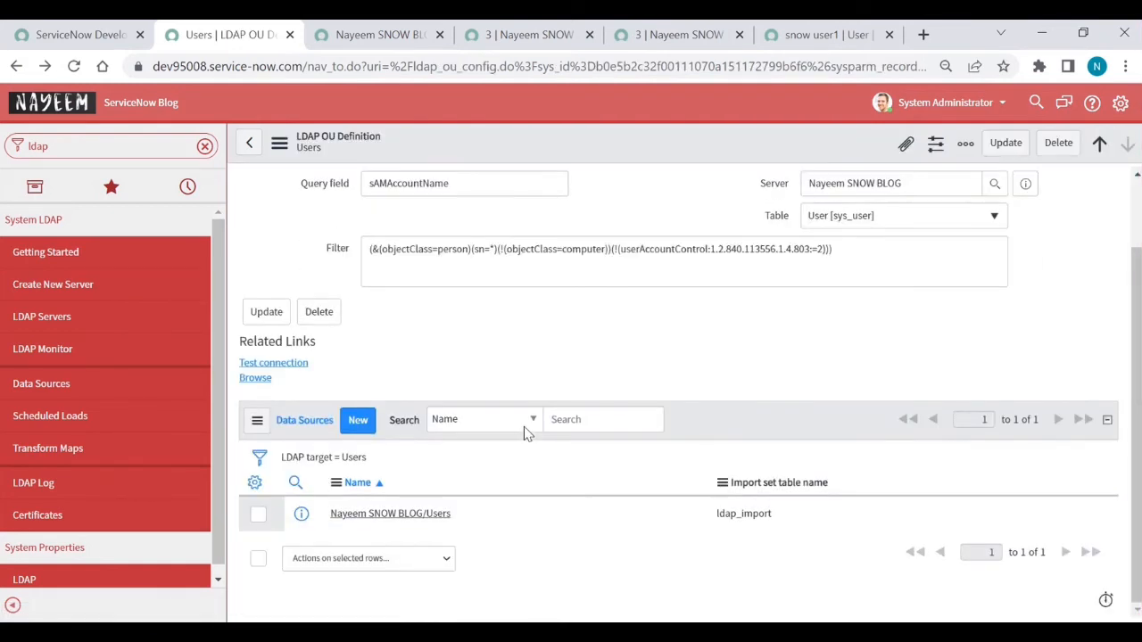
click(390, 514)
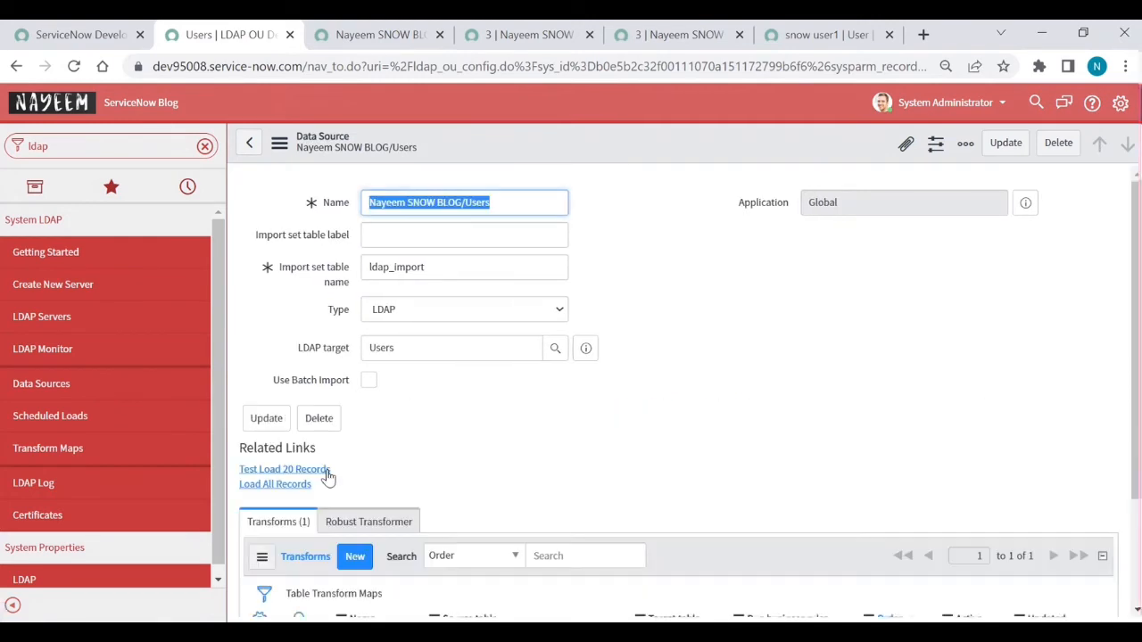
scroll(330, 478, down, 1)
click(297, 464)
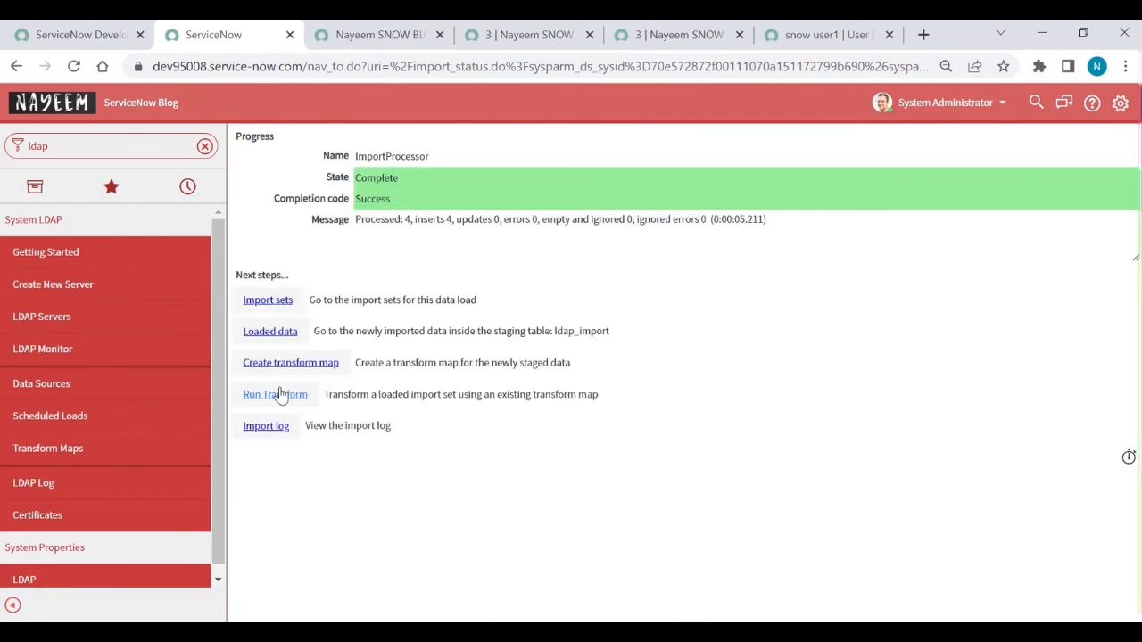
Step: Transform the new import set ISET0010064 into user records
click(279, 396)
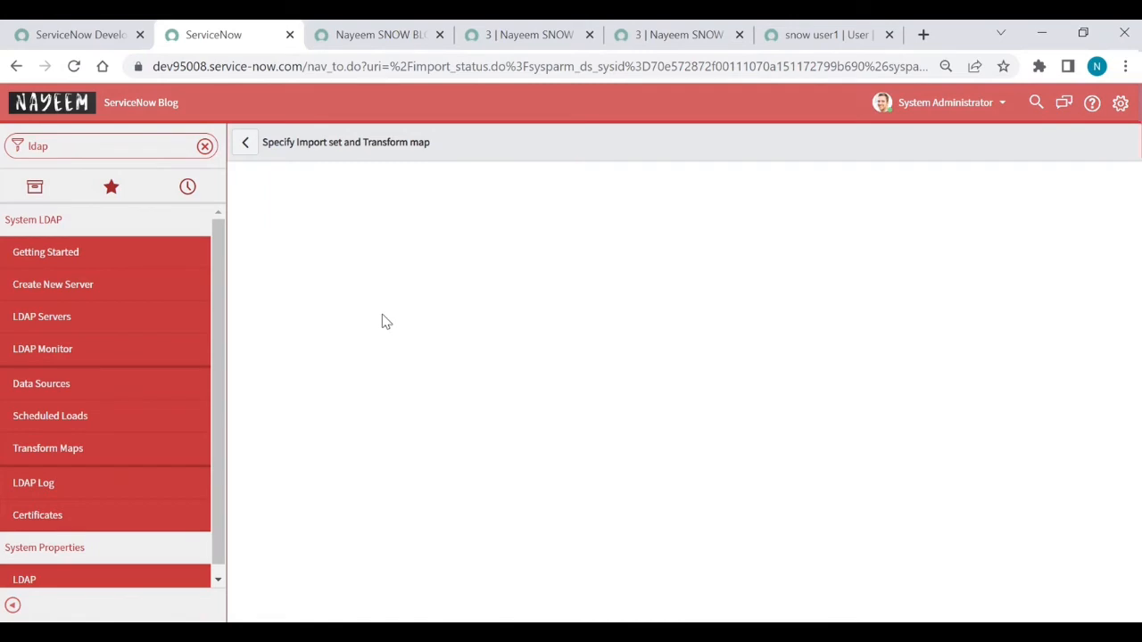
click(279, 442)
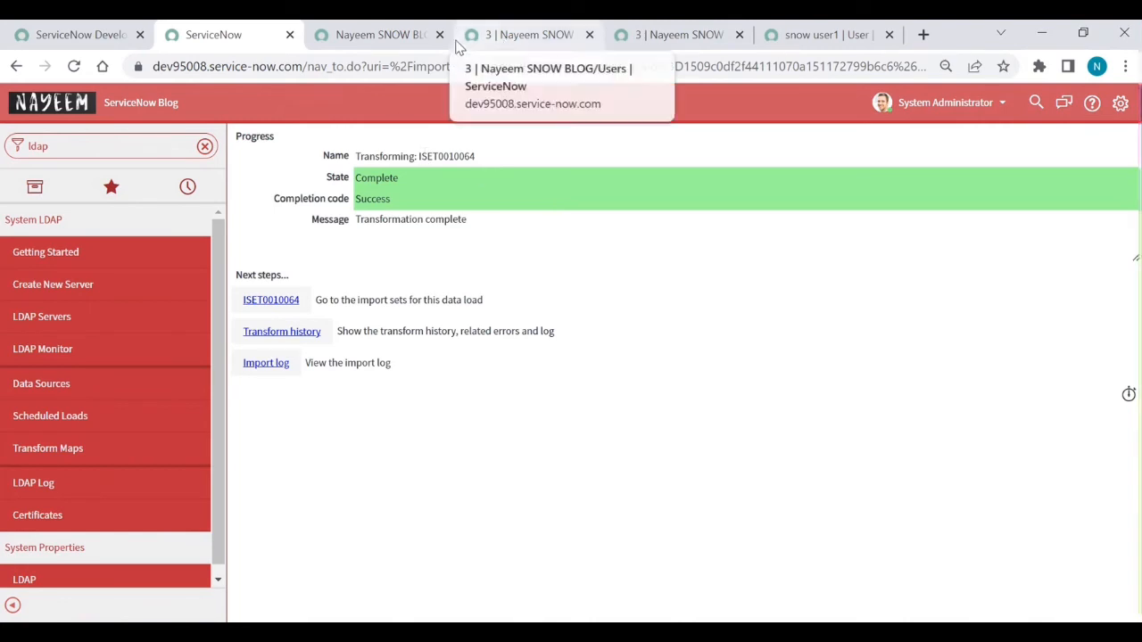
click(413, 35)
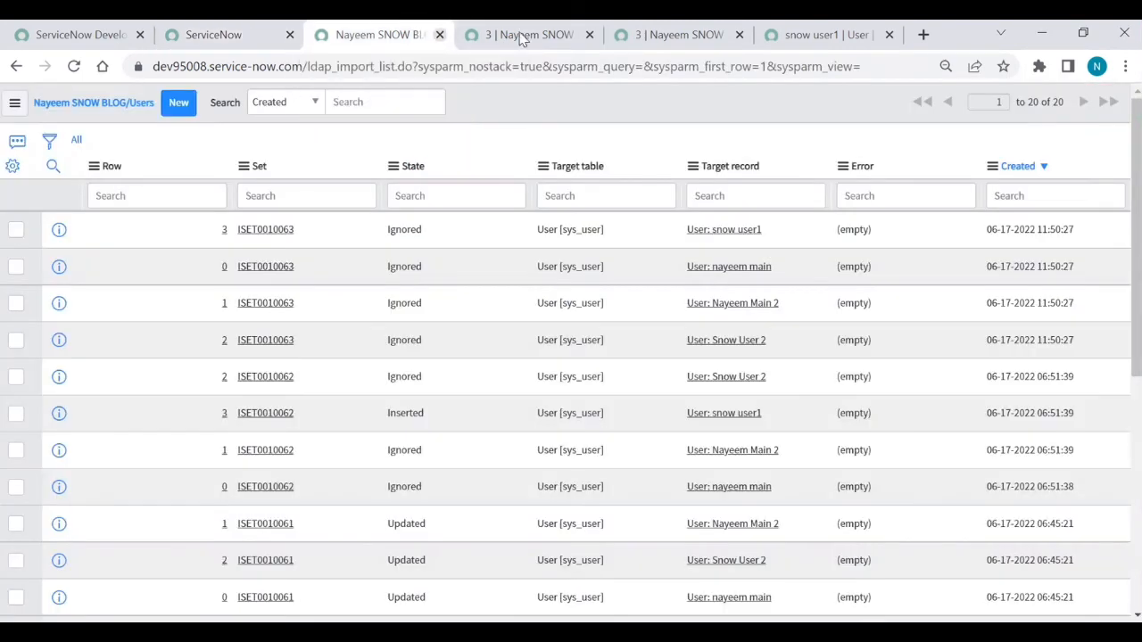
Step: Reload snow user1's record, then refresh the import list to show 24 rows, four ISET0010064 Ignored
click(803, 38)
click(73, 67)
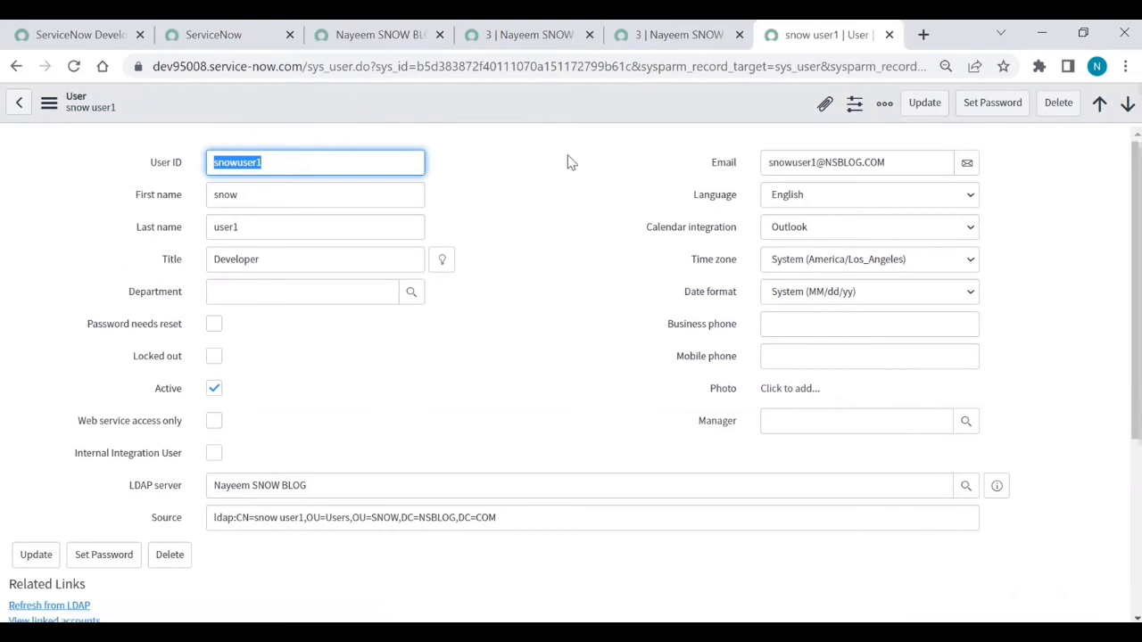
click(382, 41)
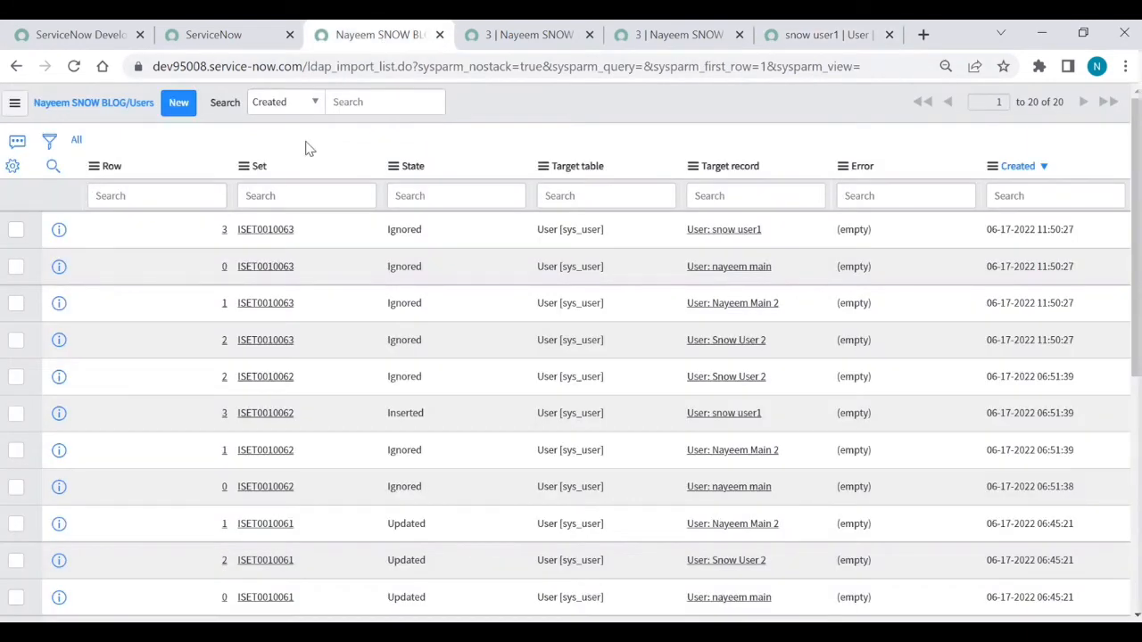
click(77, 141)
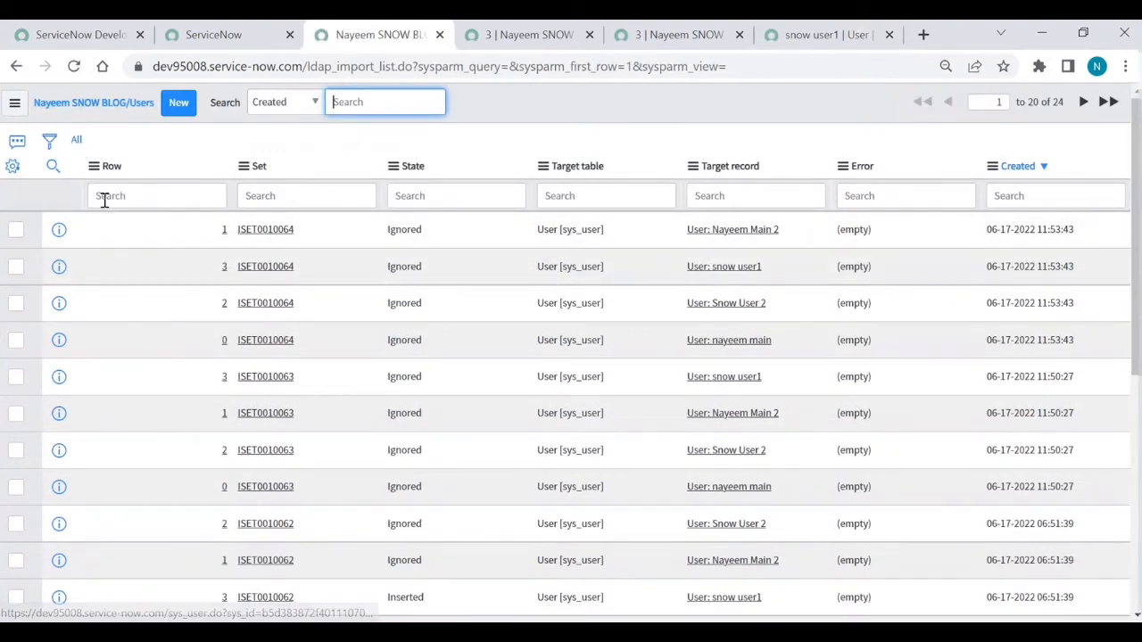
Step: Add a manager column to the import list's displayed columns
click(9, 170)
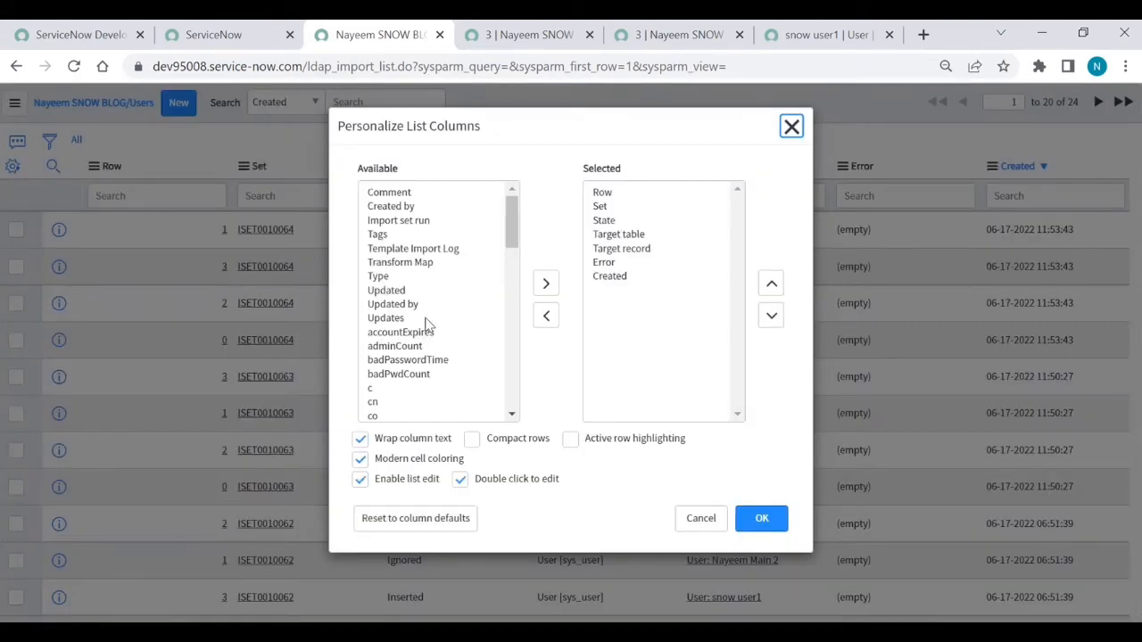
click(426, 320)
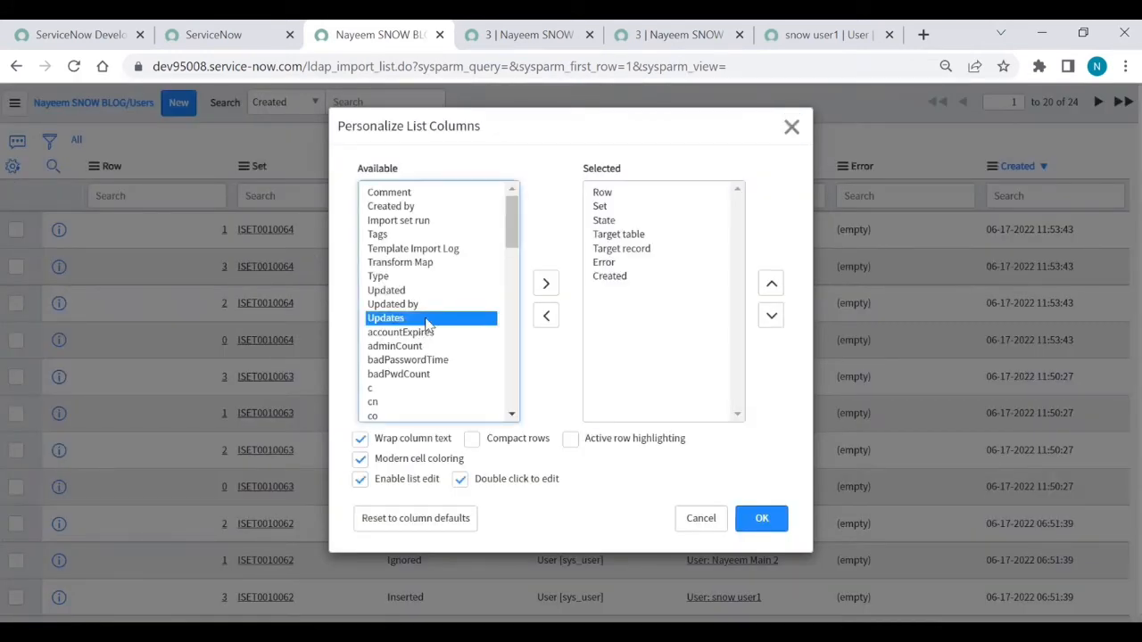
key(m)
key(m)
key(m)
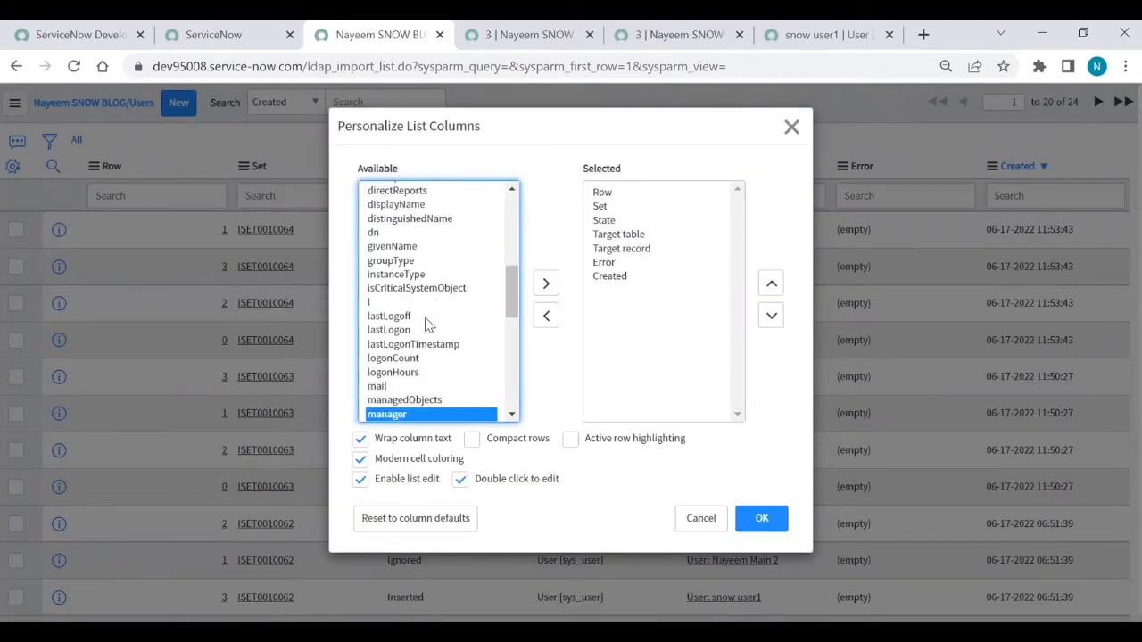
click(548, 284)
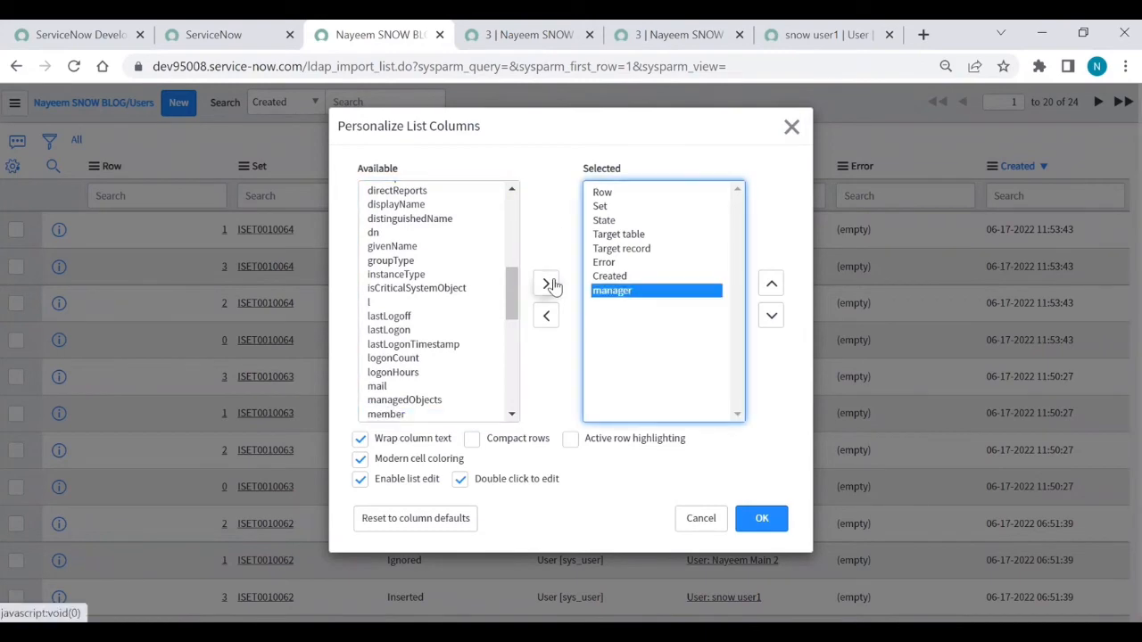
click(763, 526)
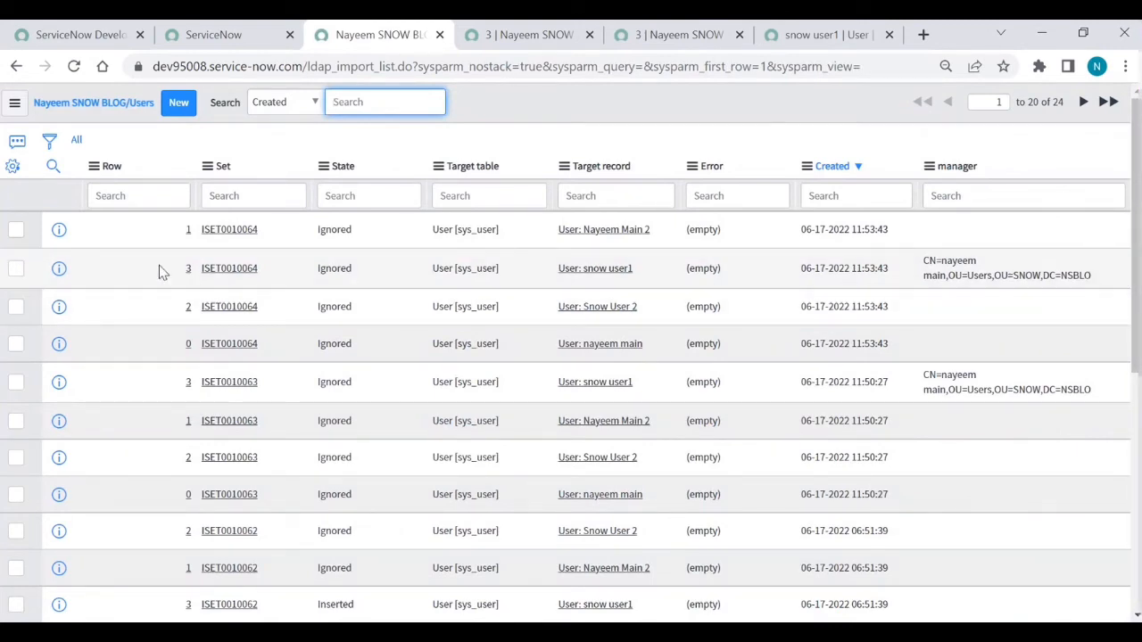
Step: Open snow user1's import record in a new tab and review its fields
right_click(53, 278)
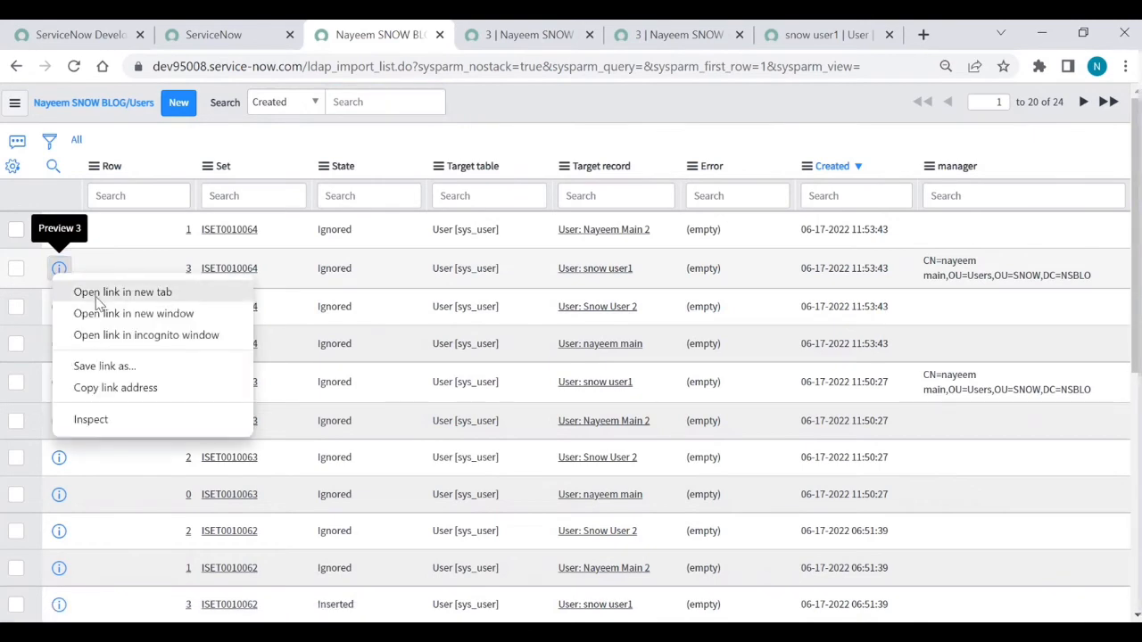
click(99, 291)
click(554, 34)
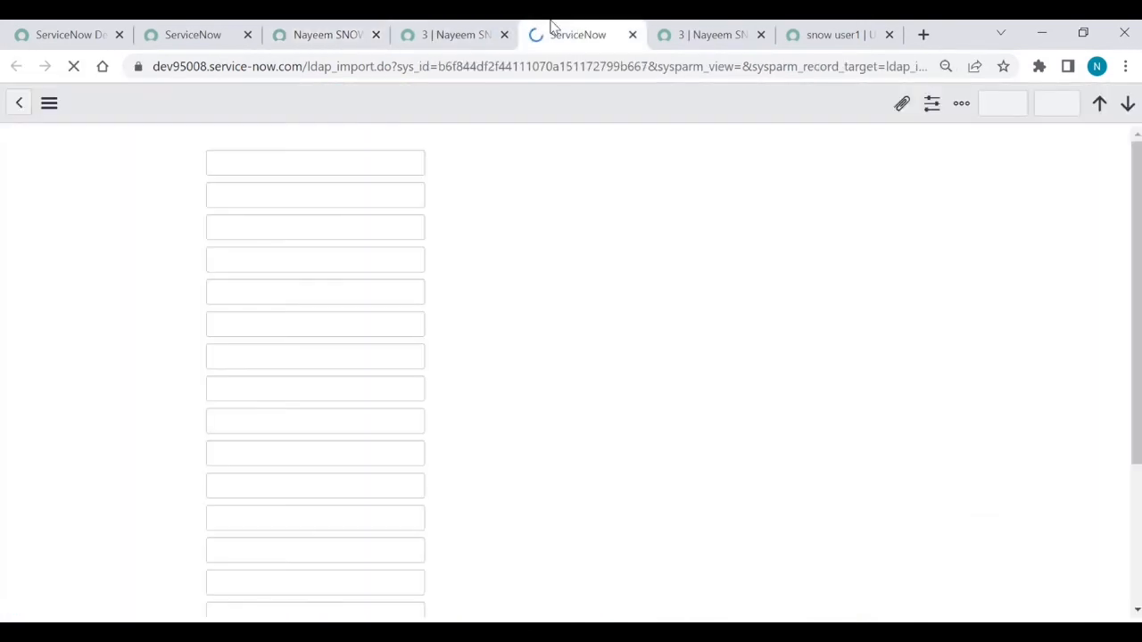
scroll(515, 241, down, 5)
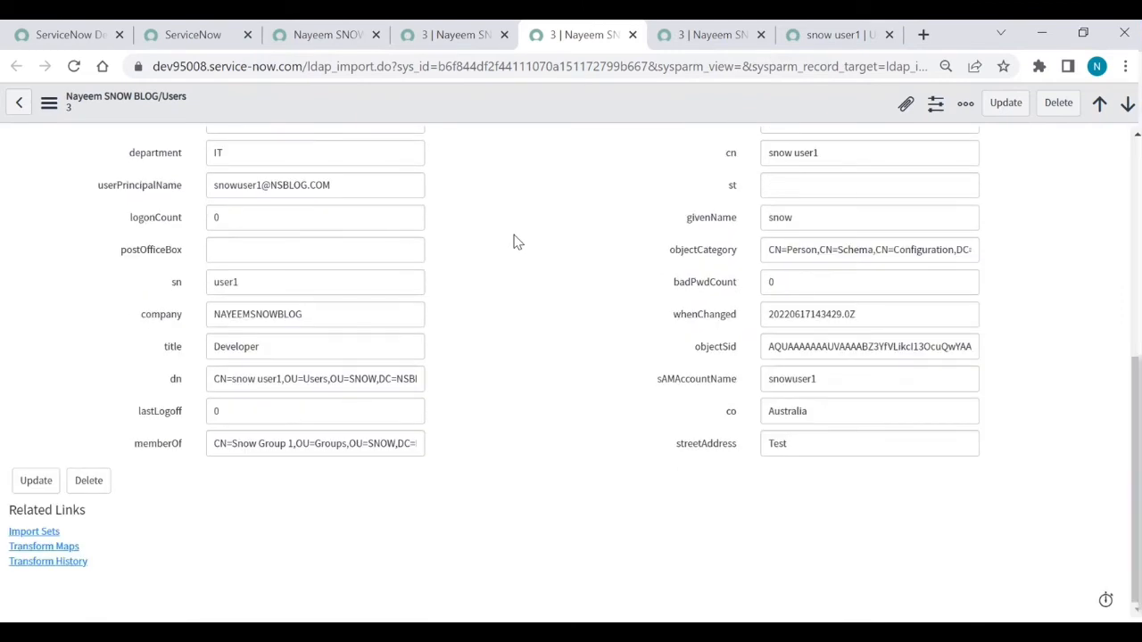
scroll(514, 241, up, 4)
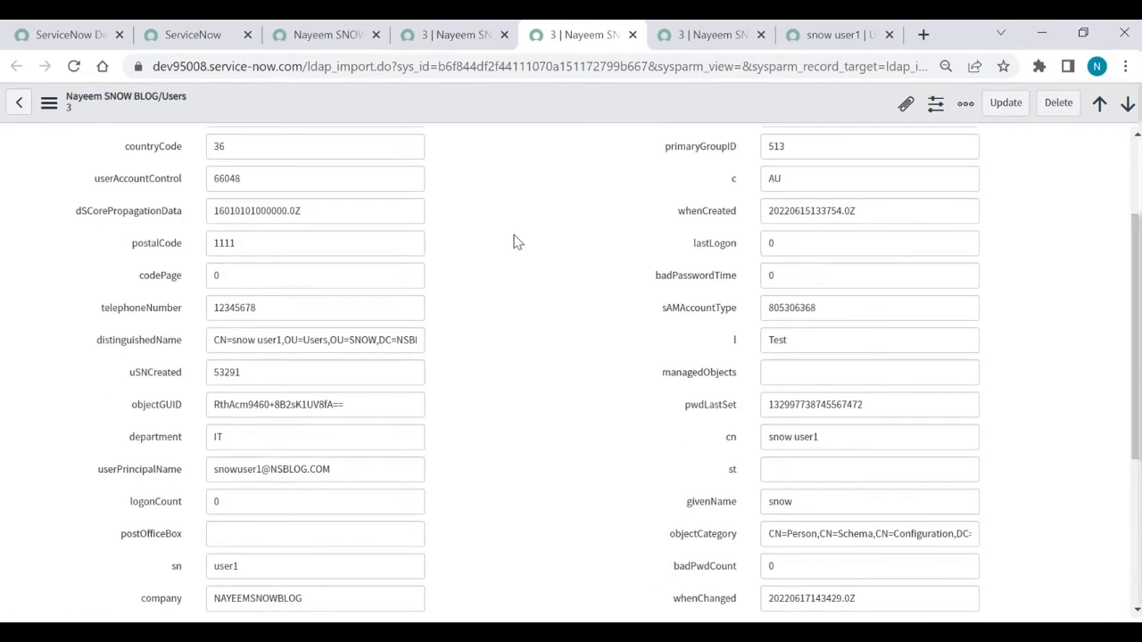
scroll(514, 241, up, 2)
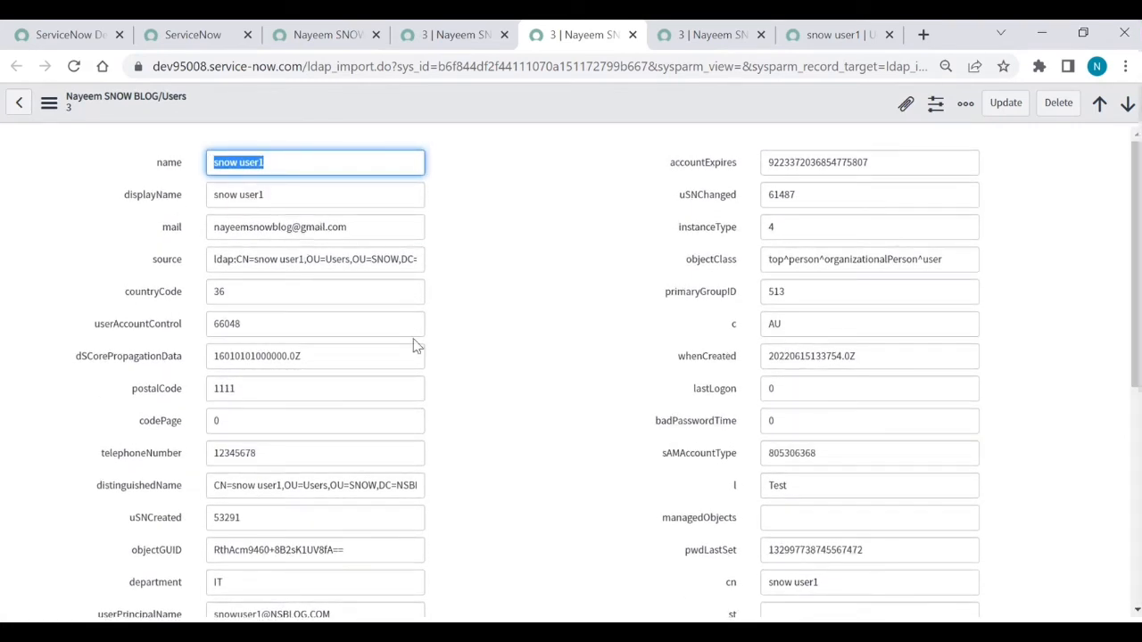
scroll(415, 346, down, 1)
scroll(415, 346, down, 2)
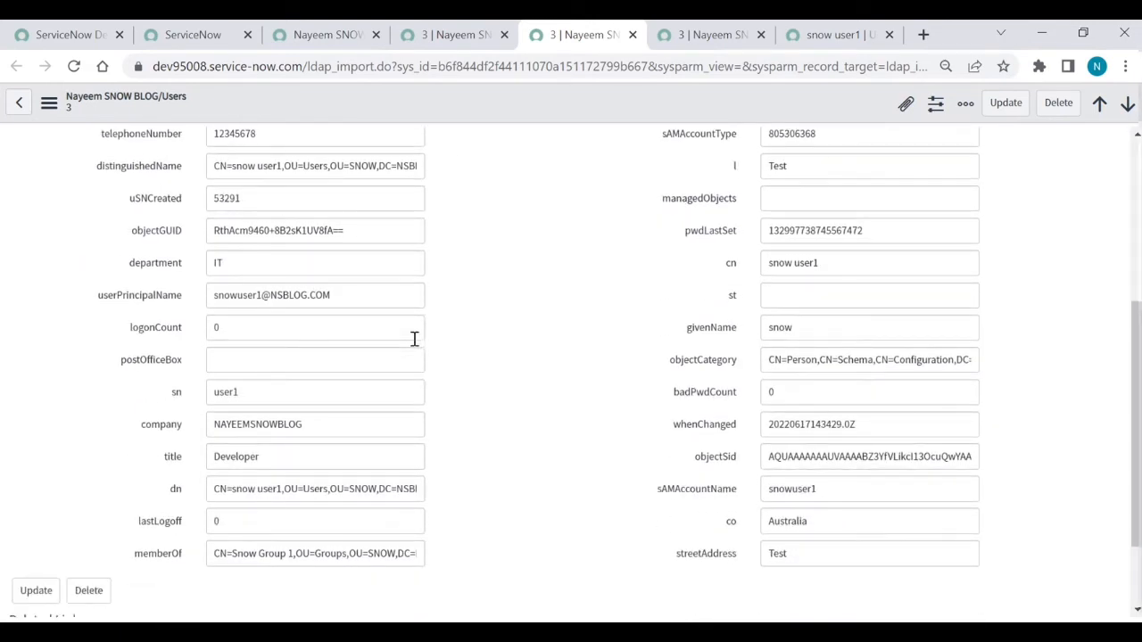
scroll(695, 357, up, 3)
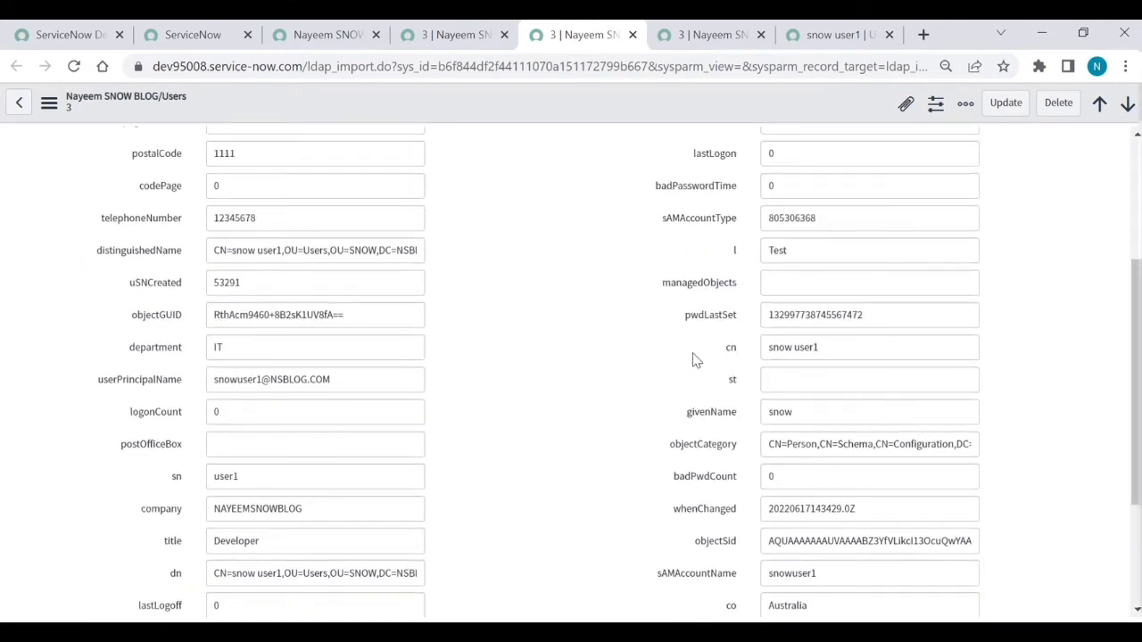
scroll(695, 359, up, 1)
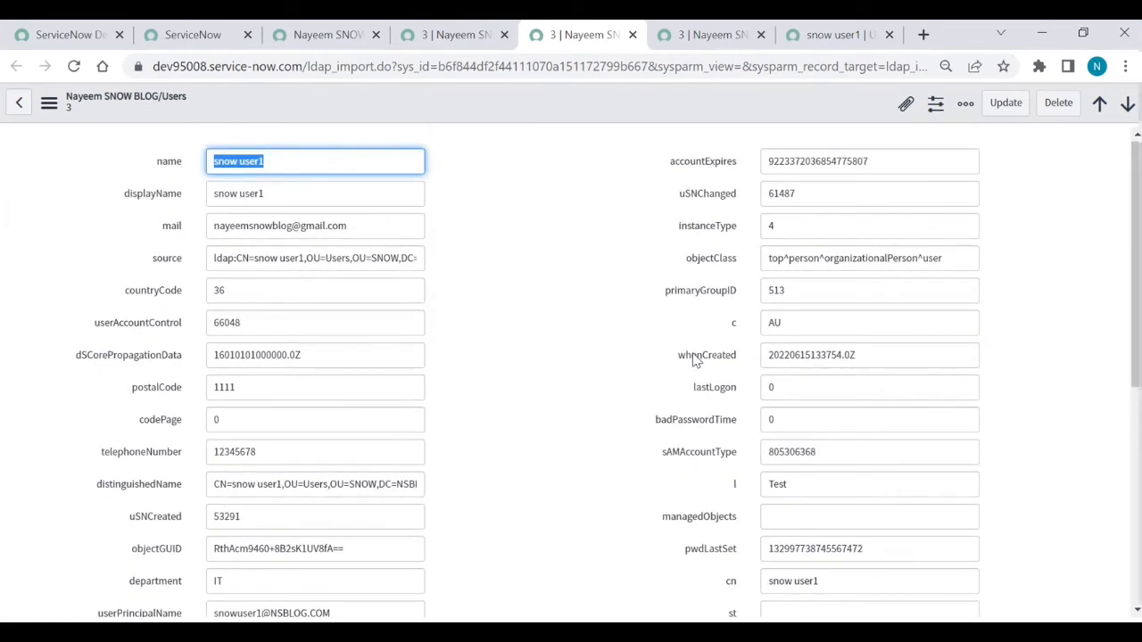
Step: Open the Form Layout configuration for the import record form
right_click(450, 109)
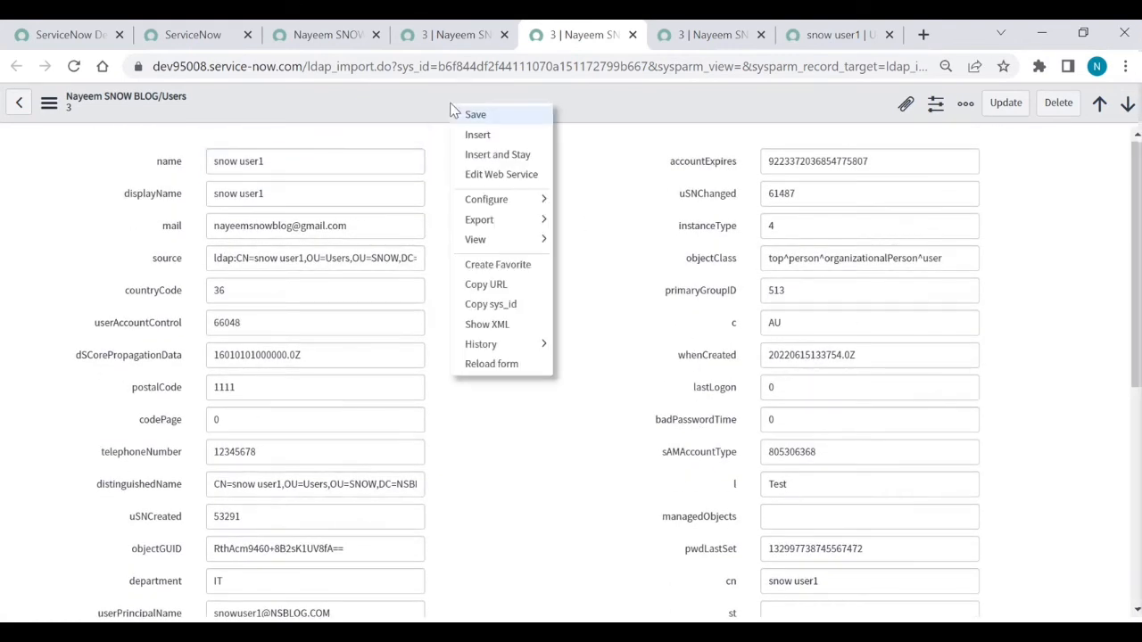
mouse_move(511, 206)
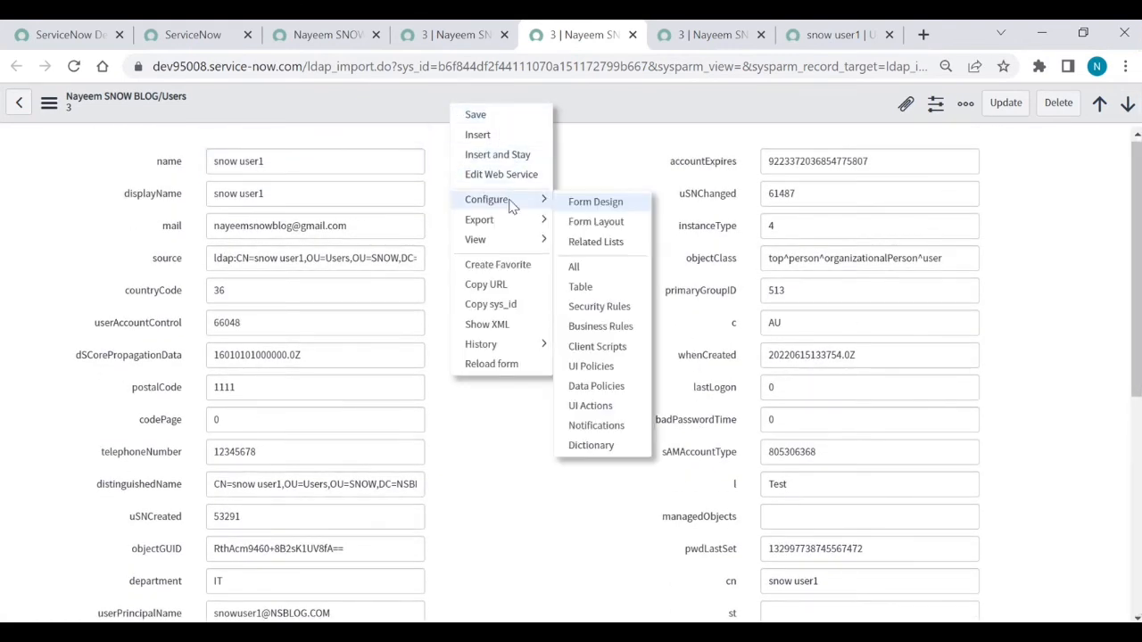
click(610, 224)
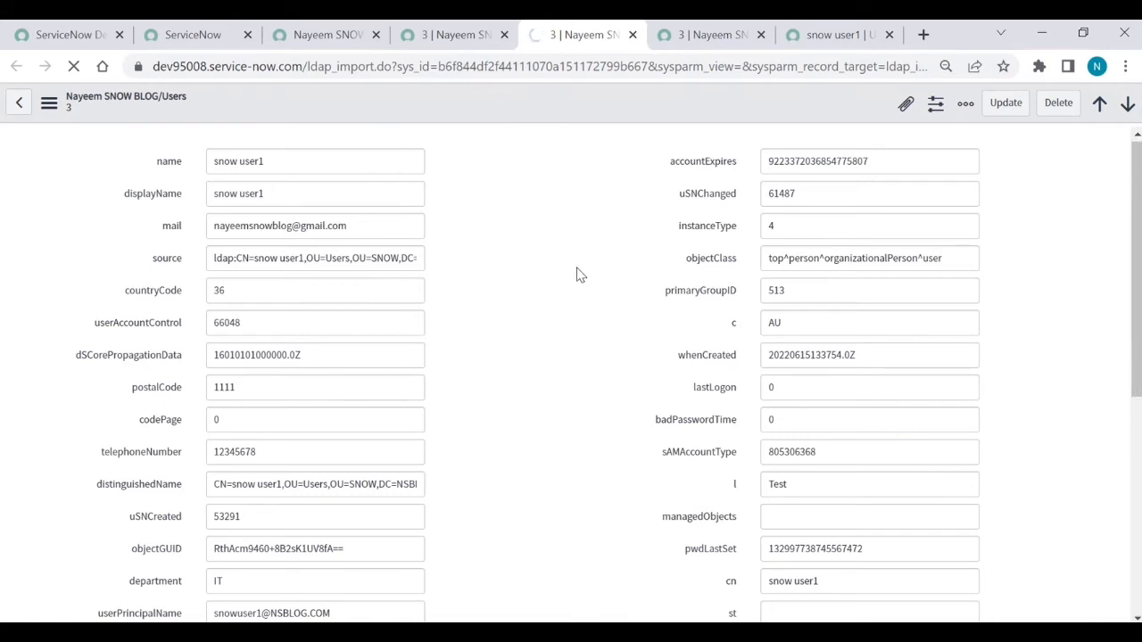
Step: Add the manager field above end_split on the import form layout and save it
click(422, 356)
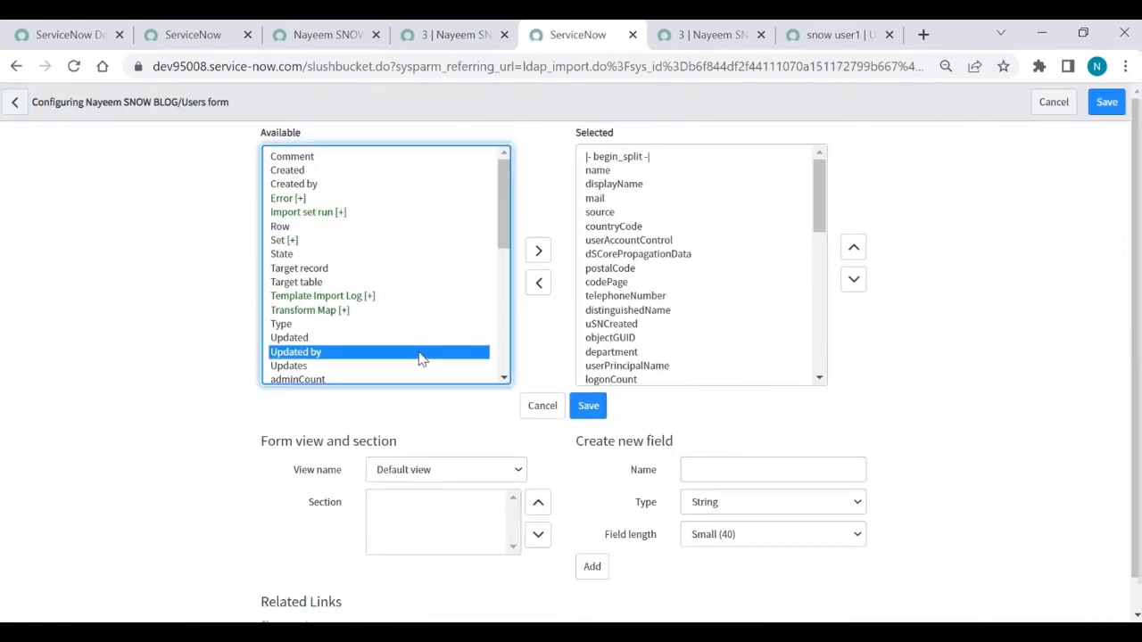
key(m)
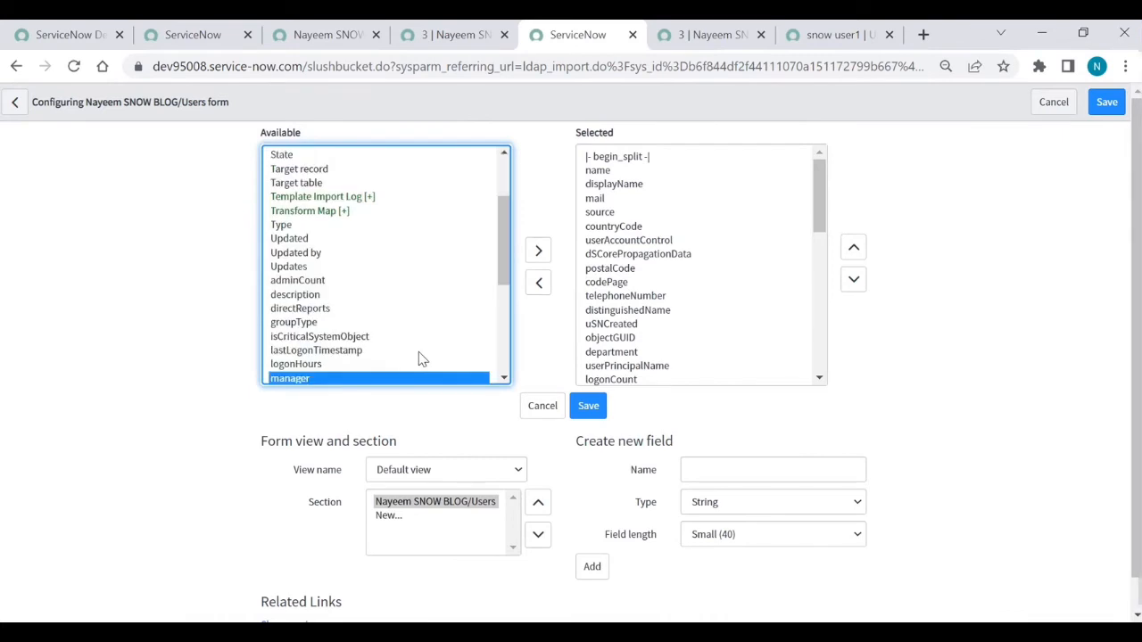
click(539, 253)
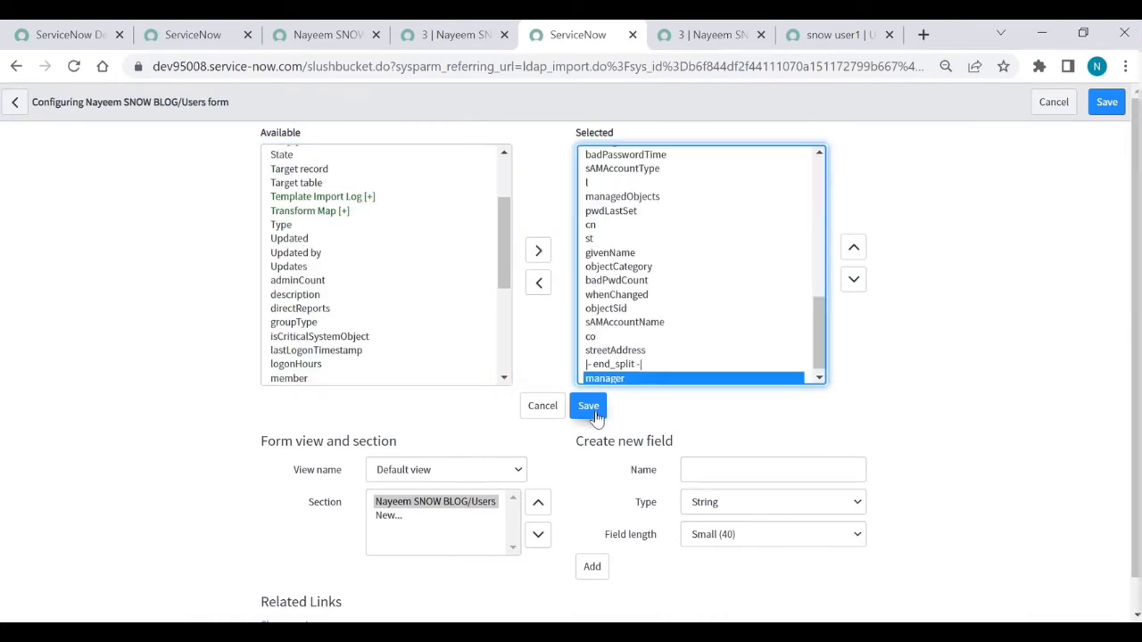
click(857, 257)
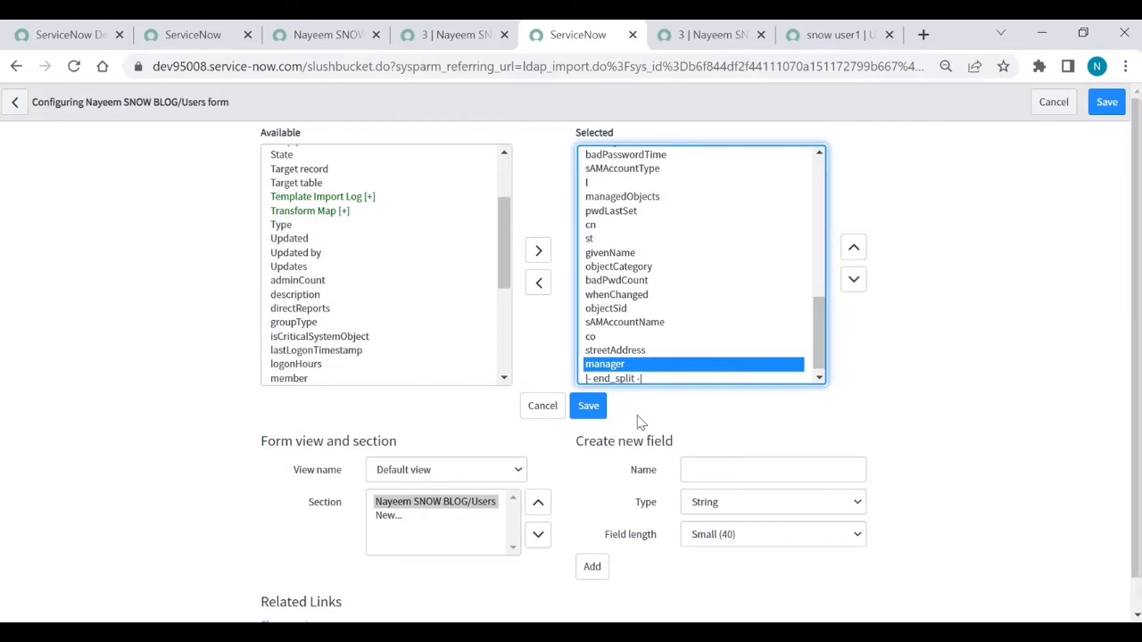
click(588, 407)
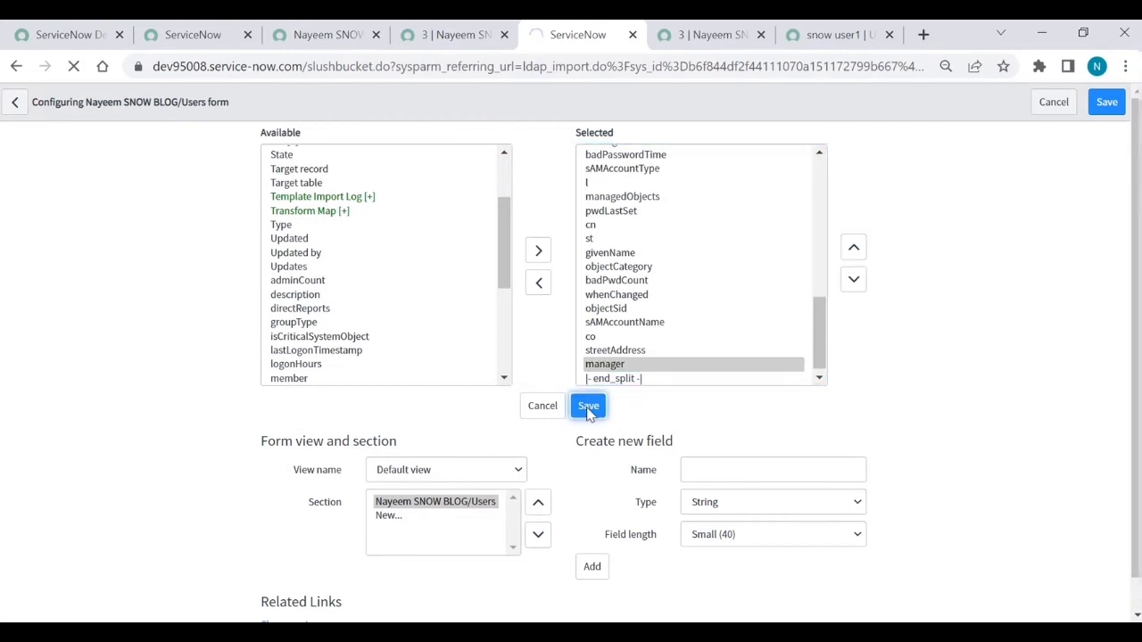
scroll(588, 416, down, 6)
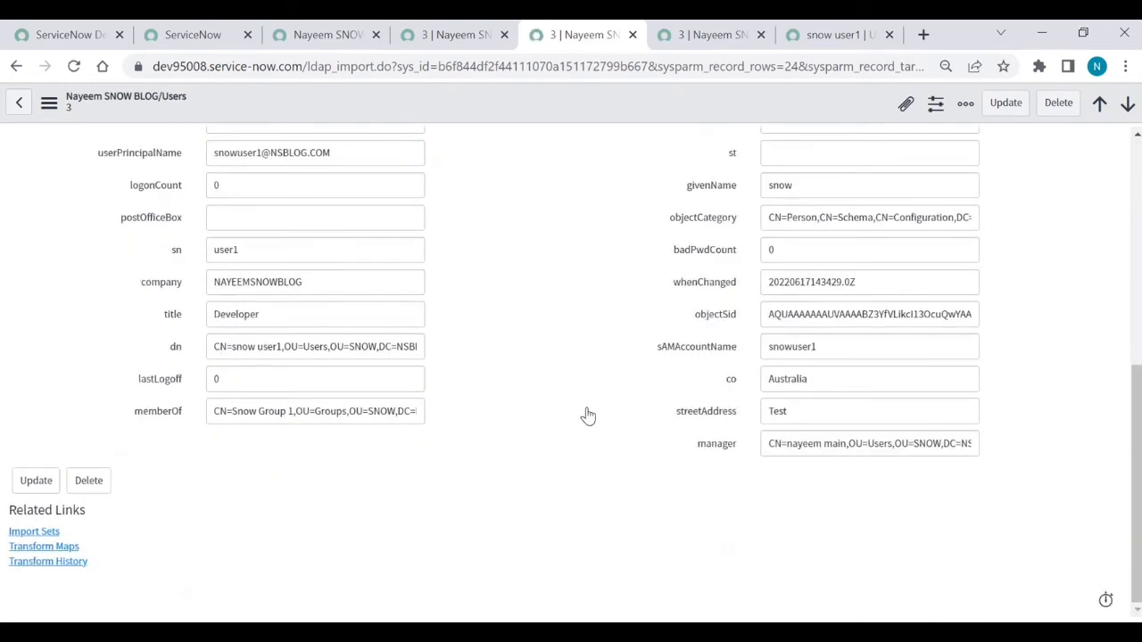
right_click(707, 451)
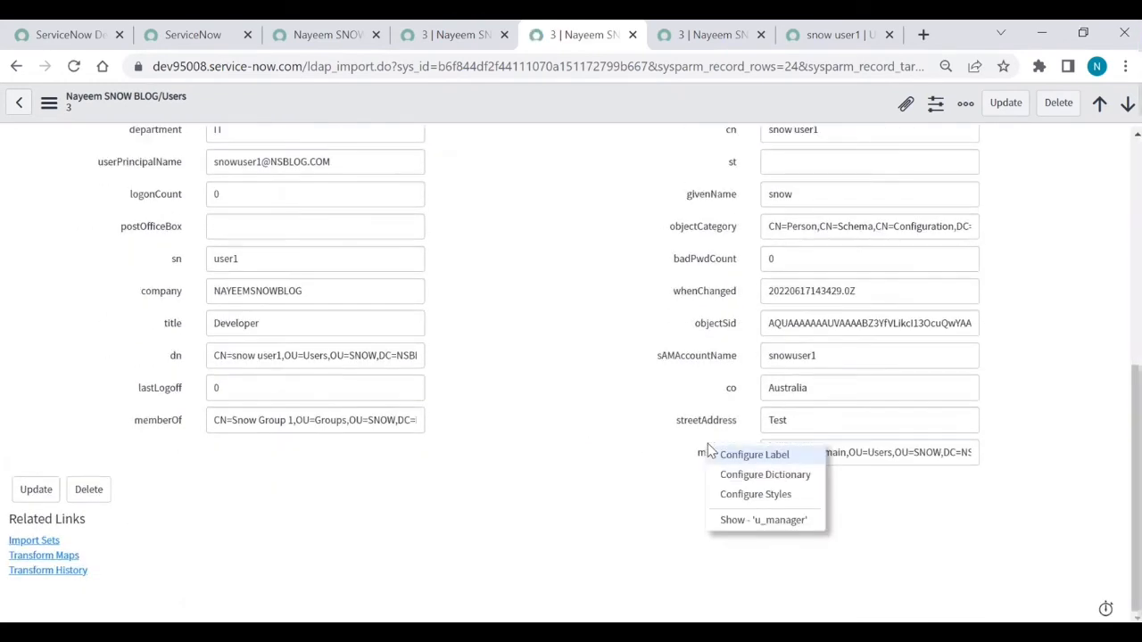
Step: Set the manager column's dictionary max length to 255 and return to the import list
click(737, 480)
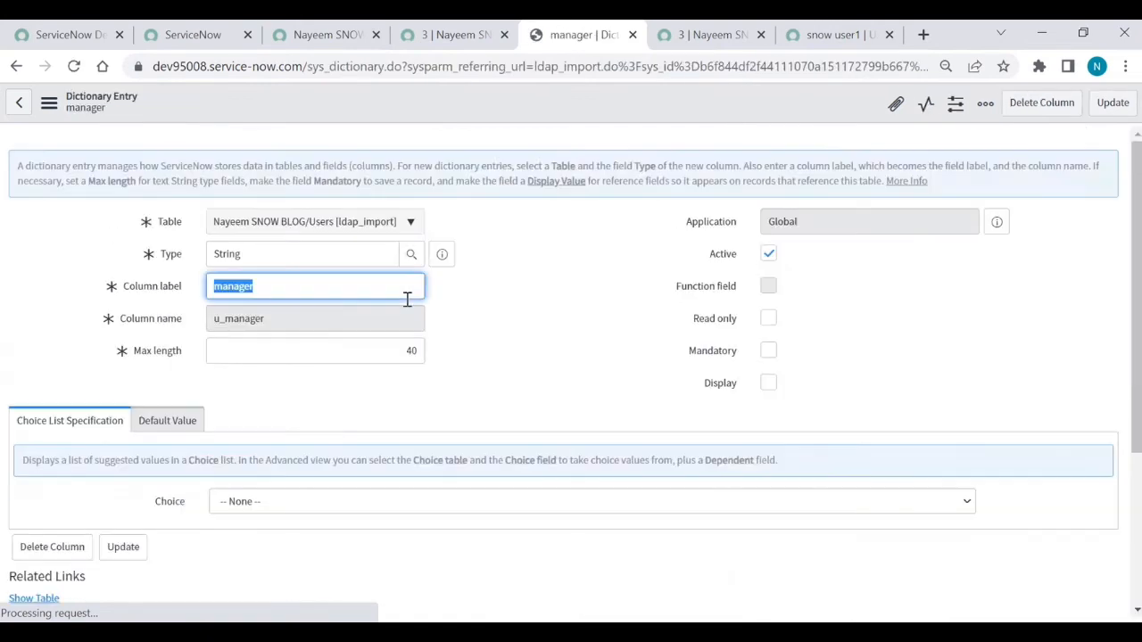
double_click(414, 354)
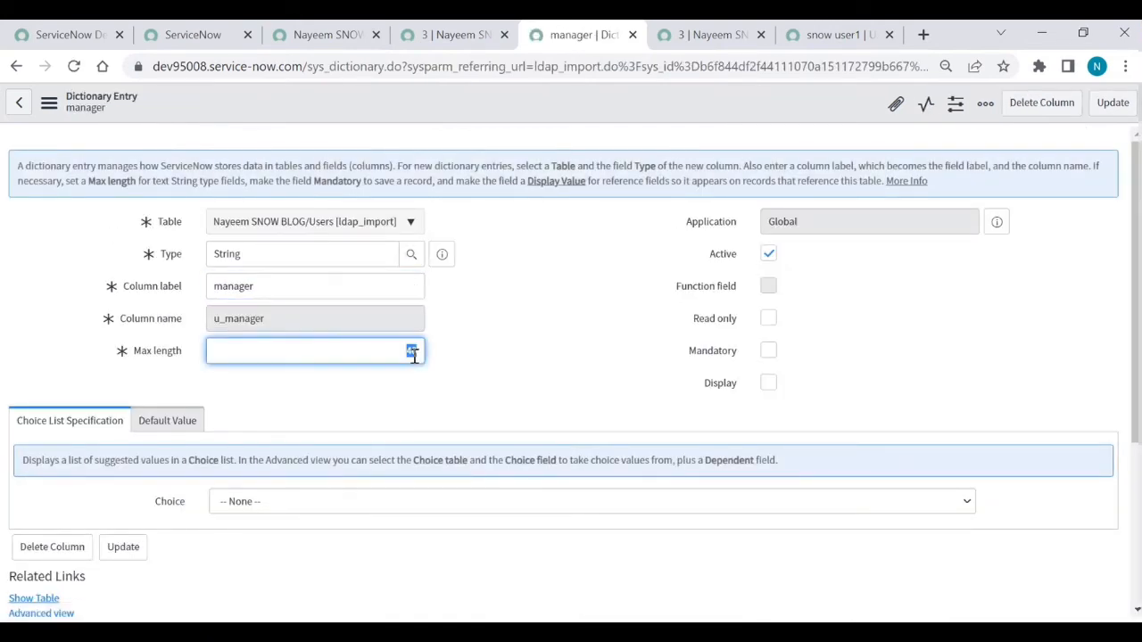
text(255)
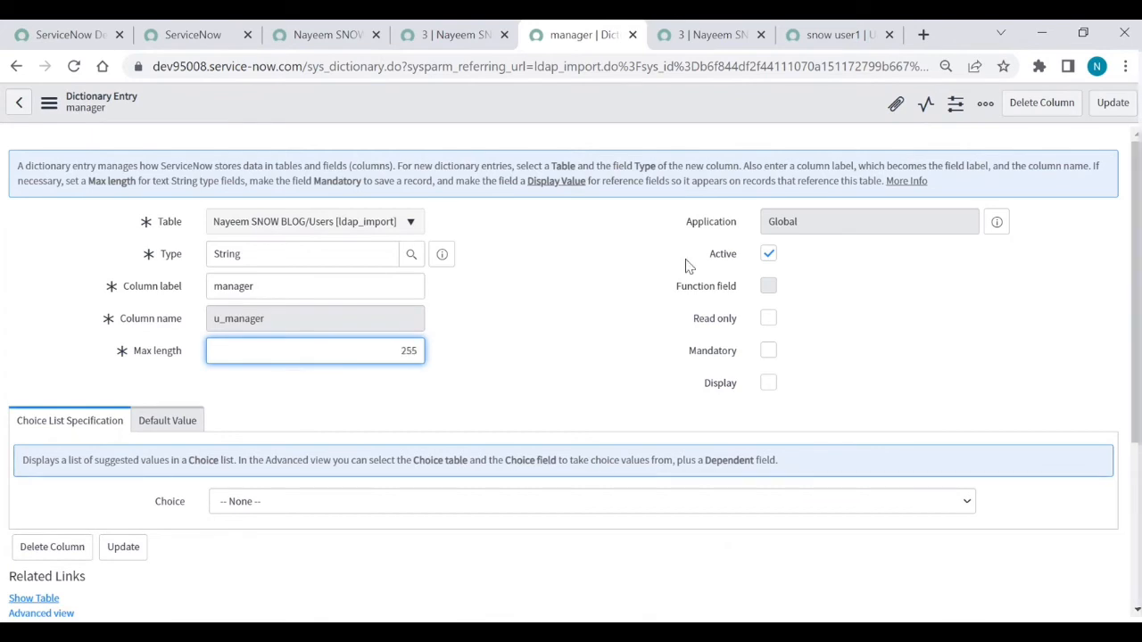
click(1120, 111)
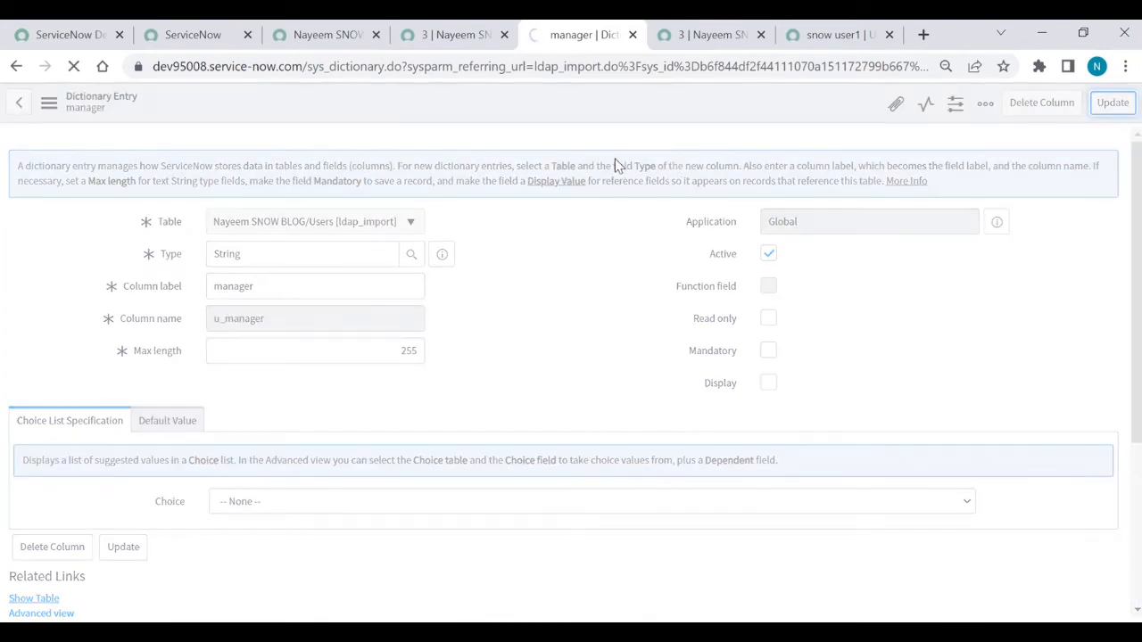
click(316, 36)
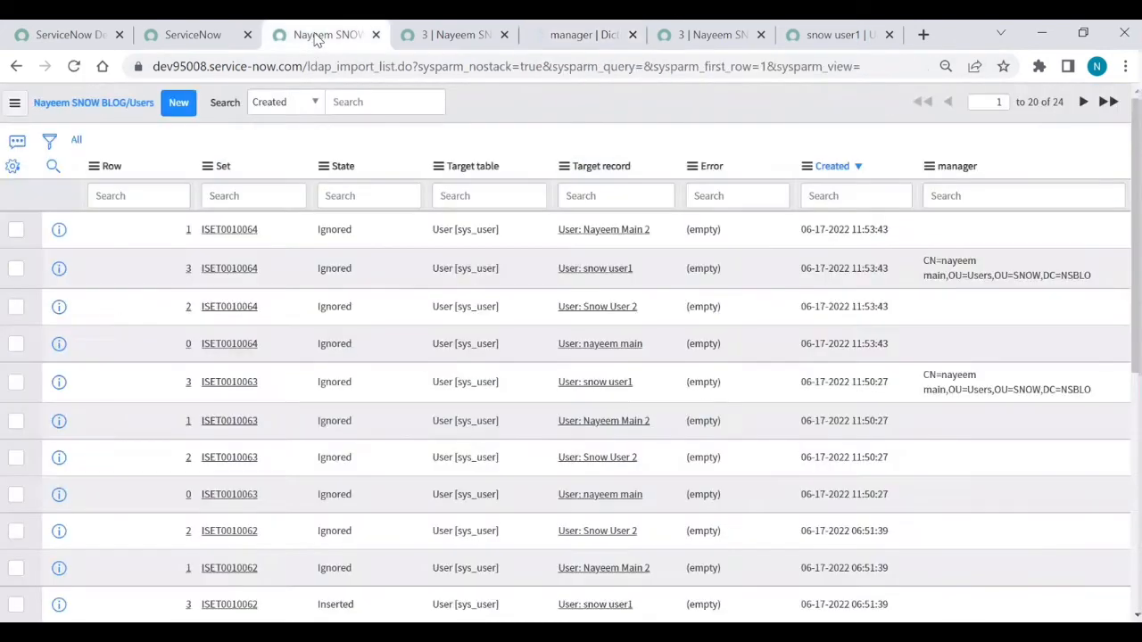
Step: Execute the Nayeem SNOW BLOG/Users Import scheduled load now, then go back to snow user1's record
click(179, 35)
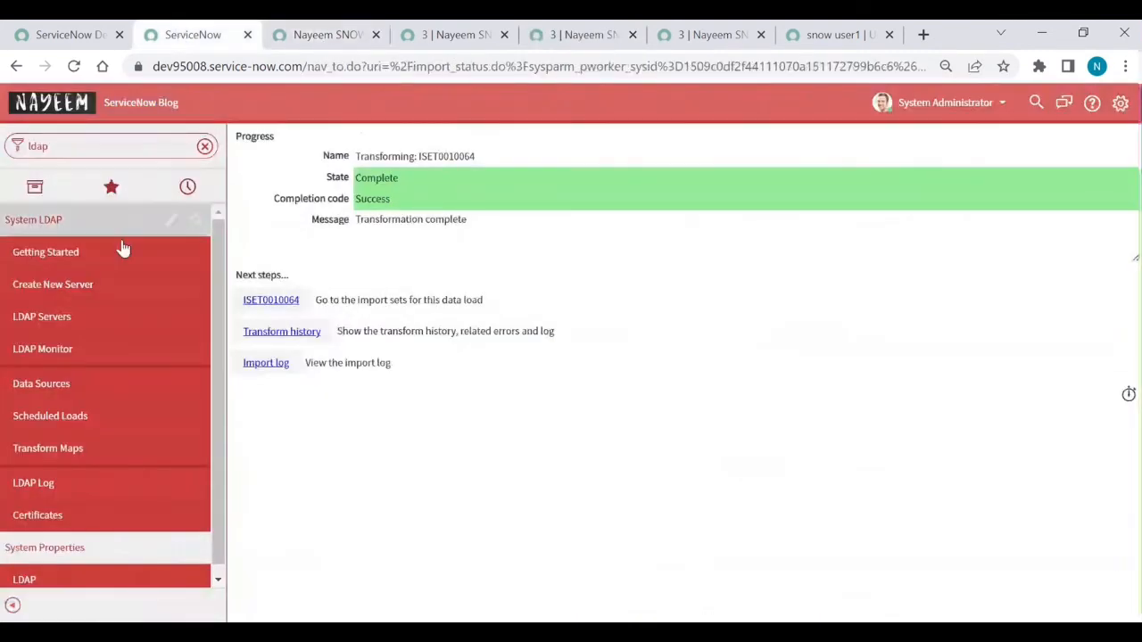
click(53, 416)
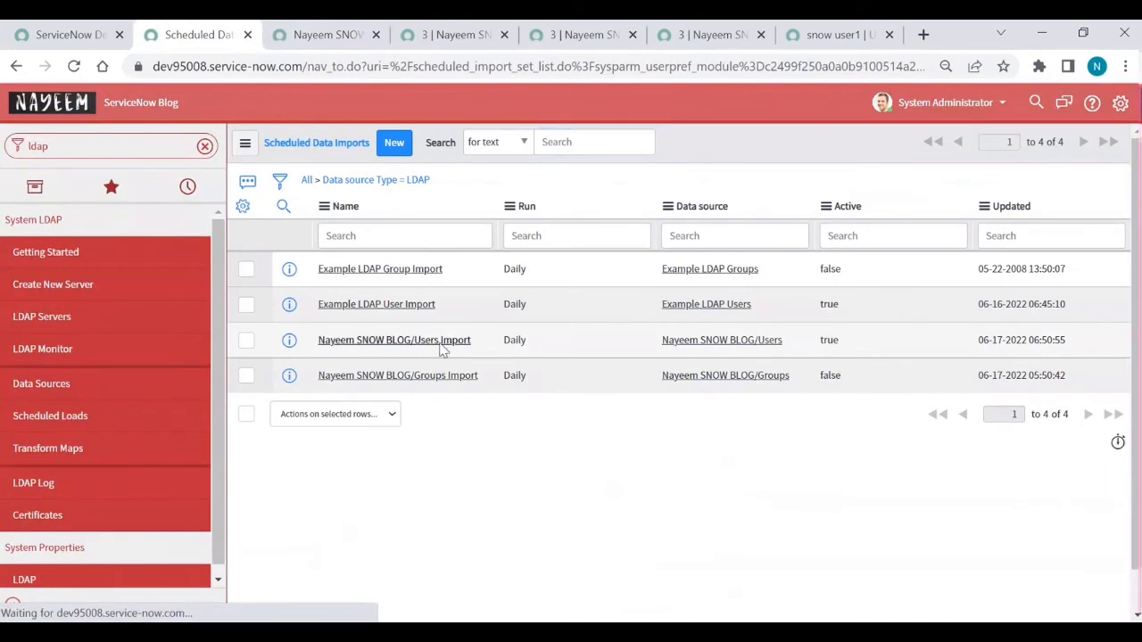
click(440, 348)
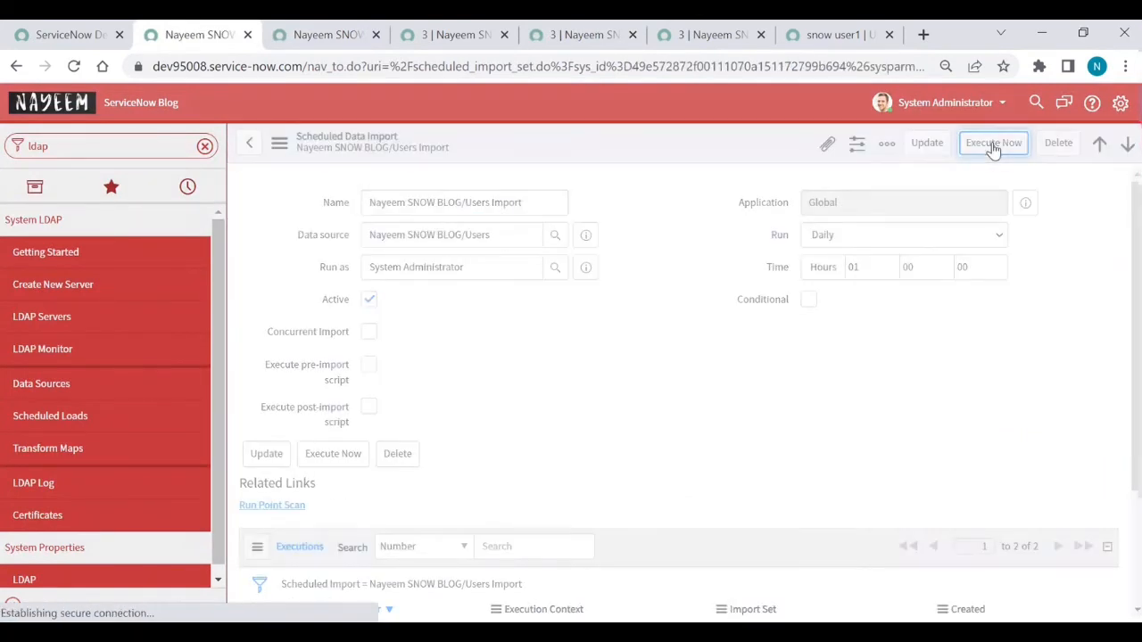
click(993, 145)
click(830, 35)
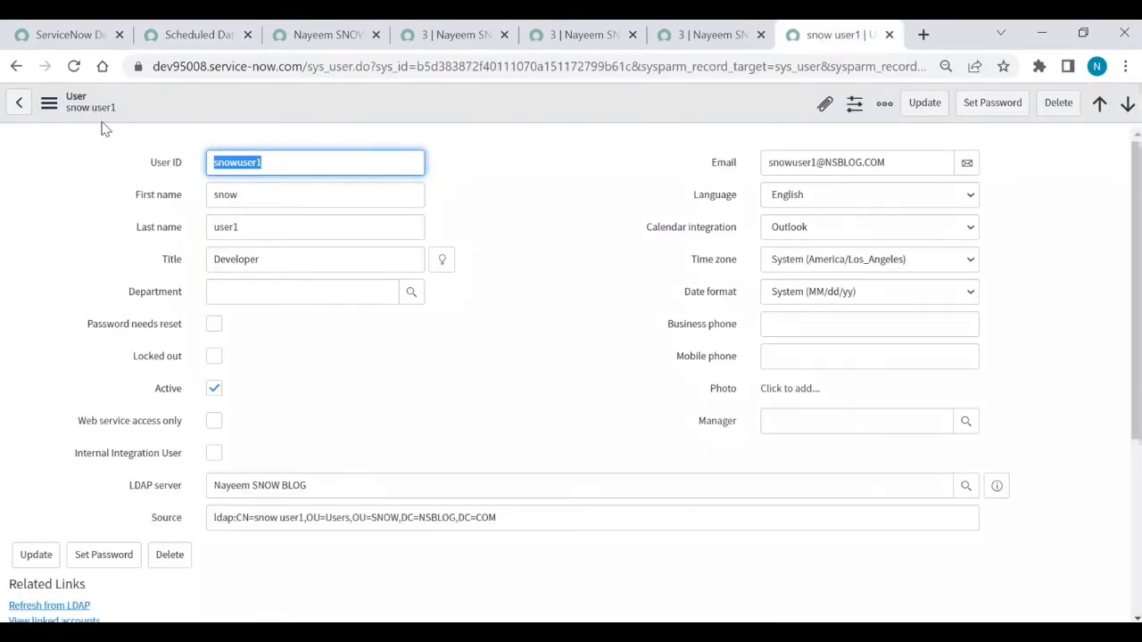
Step: Reload snow user1's record until Manager shows nayeem main, then view the Users import log
click(74, 68)
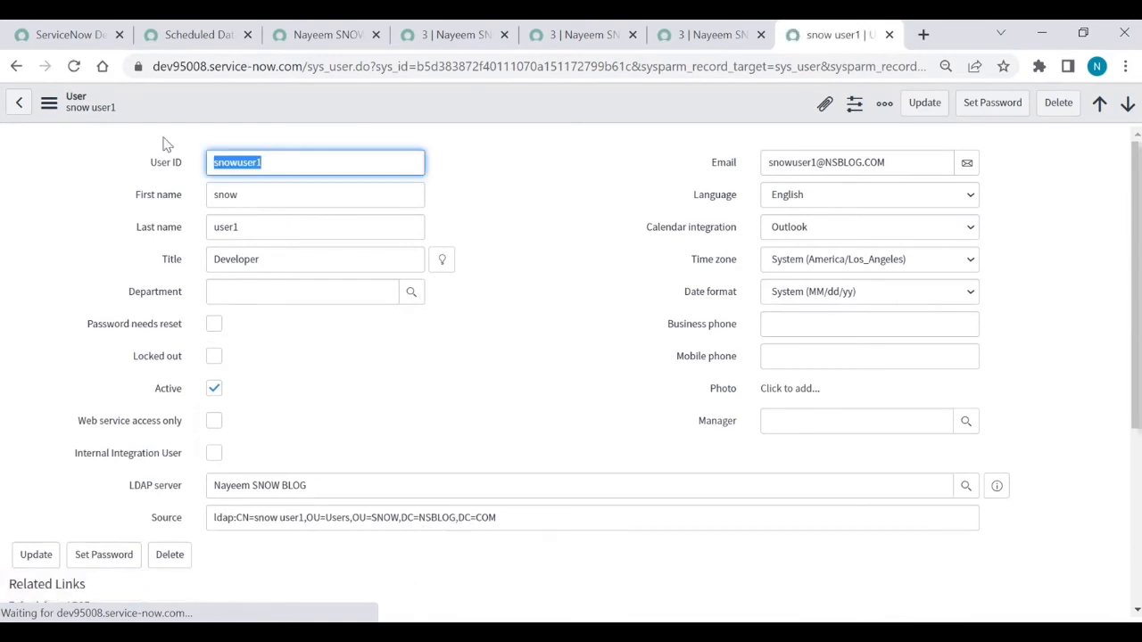
click(74, 69)
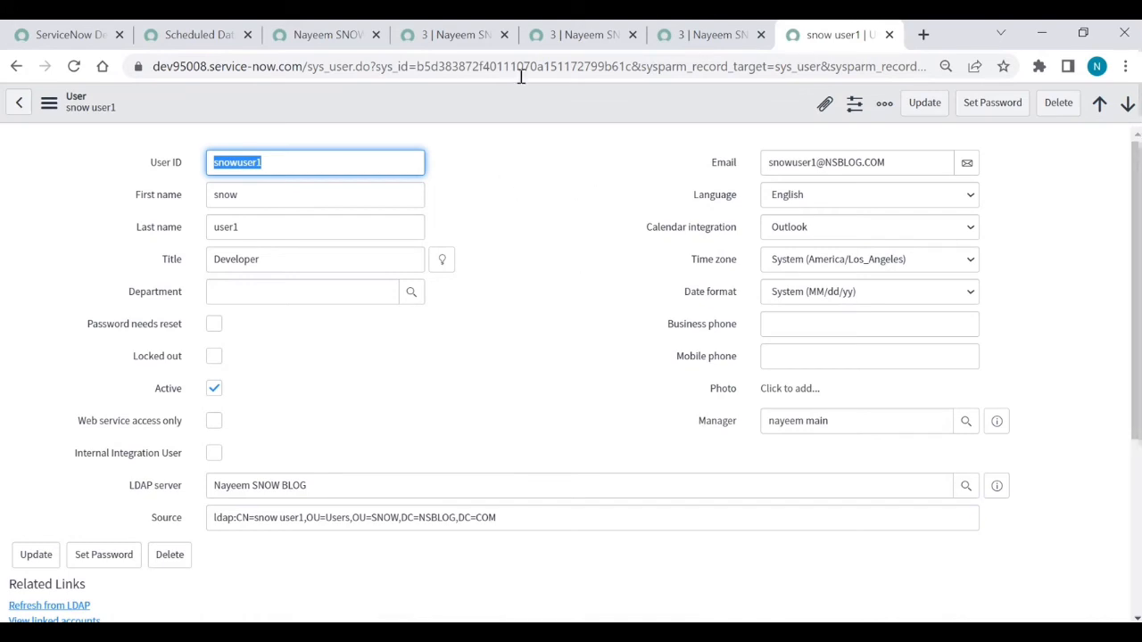
click(330, 36)
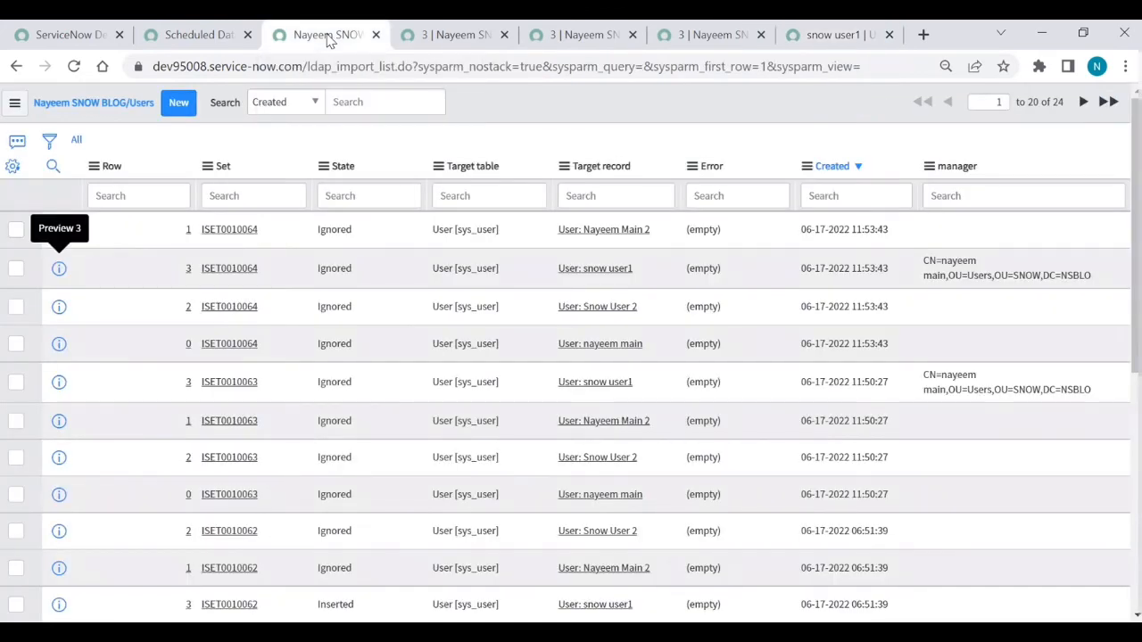
Step: Copy the Users OU RDN OU=Users,OU=SNOW from the Nayeem SNOW BLOG server, then open its Groups definition
click(205, 36)
click(63, 317)
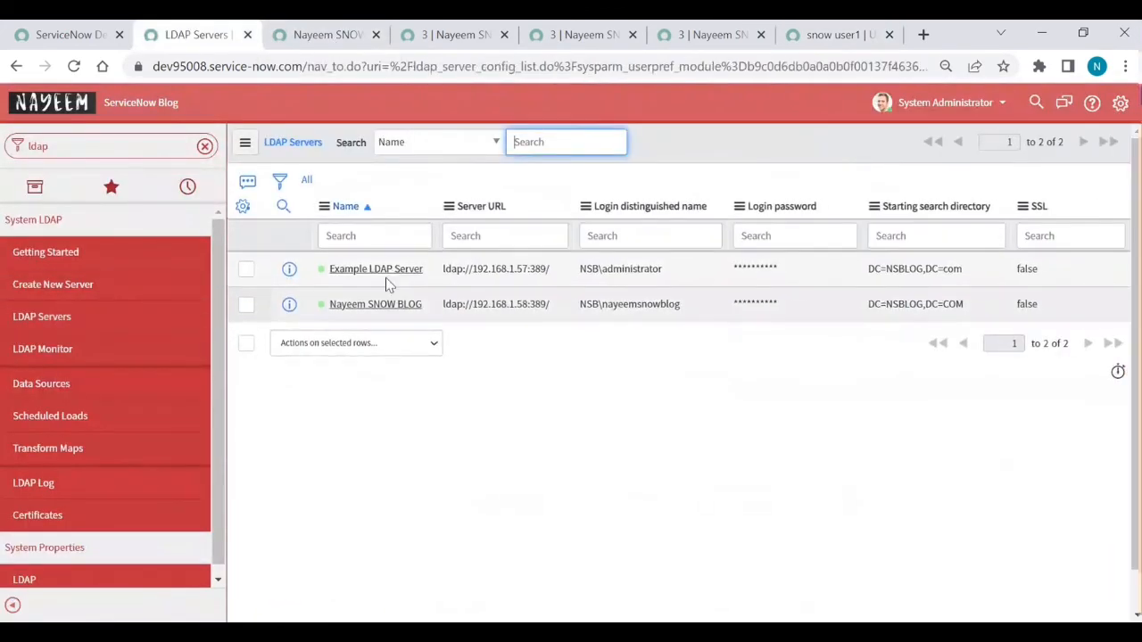
click(384, 306)
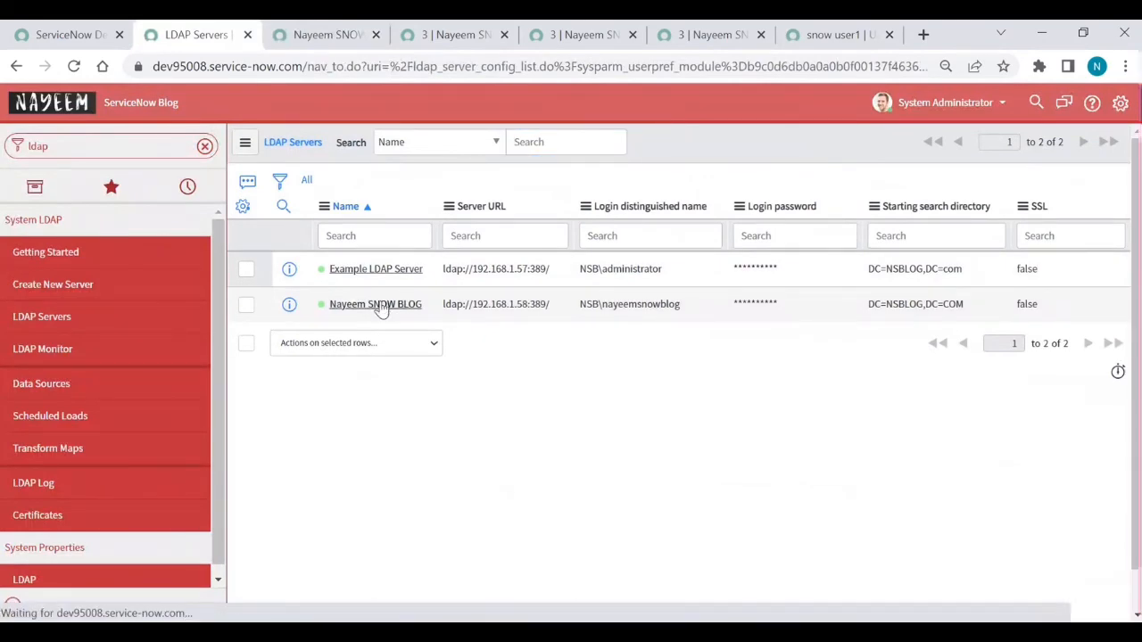
scroll(446, 401, down, 10)
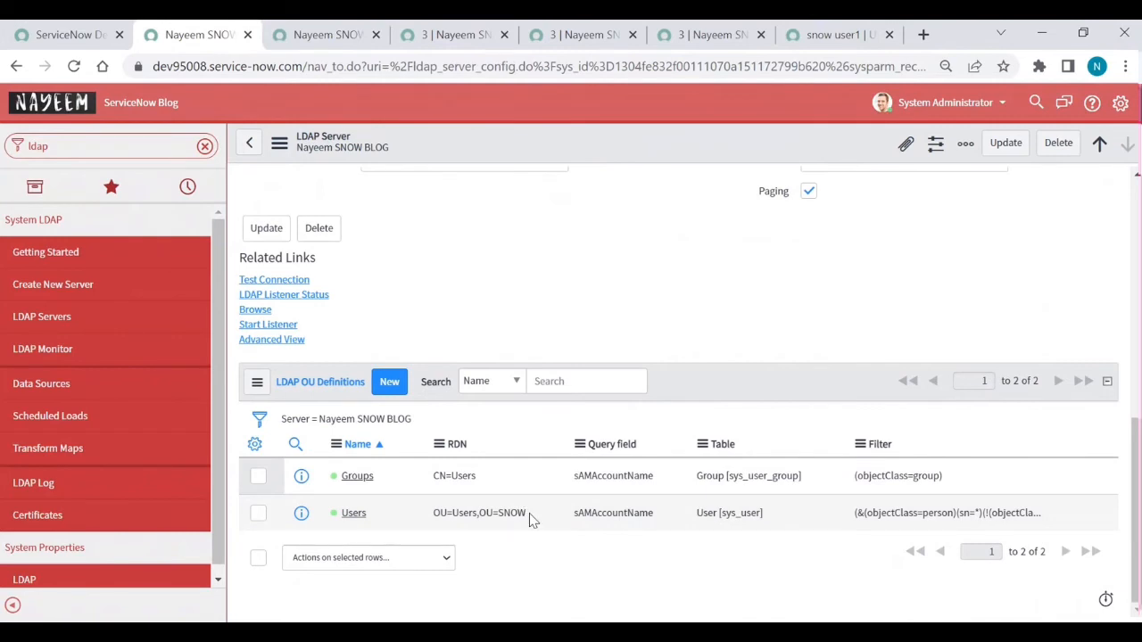
drag(528, 514, 435, 516)
key(ctrl+c)
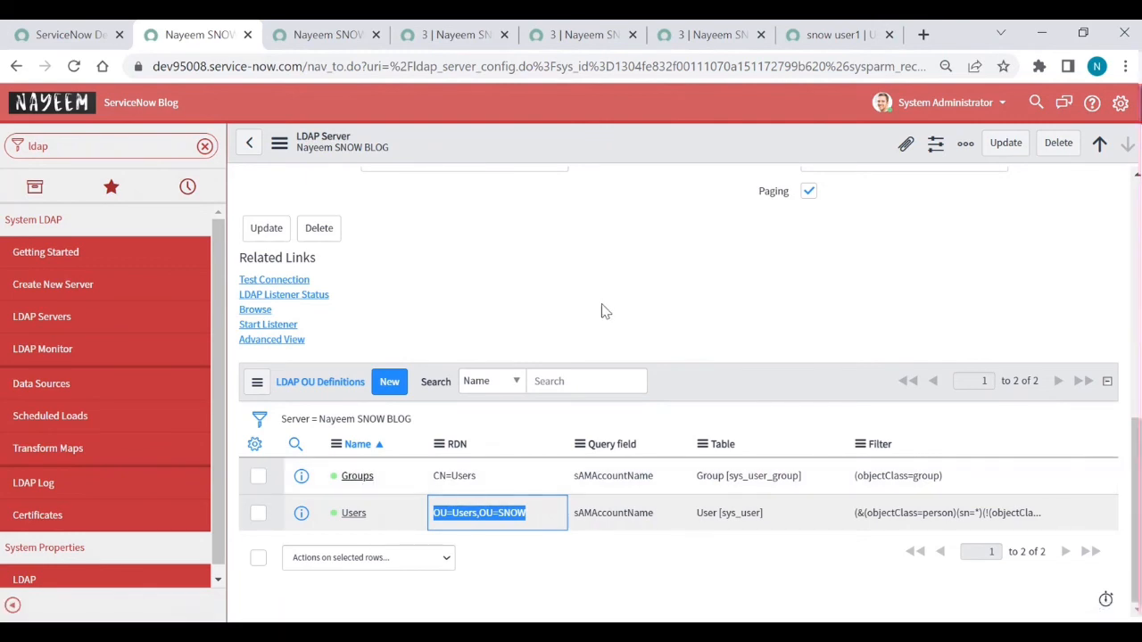
click(356, 478)
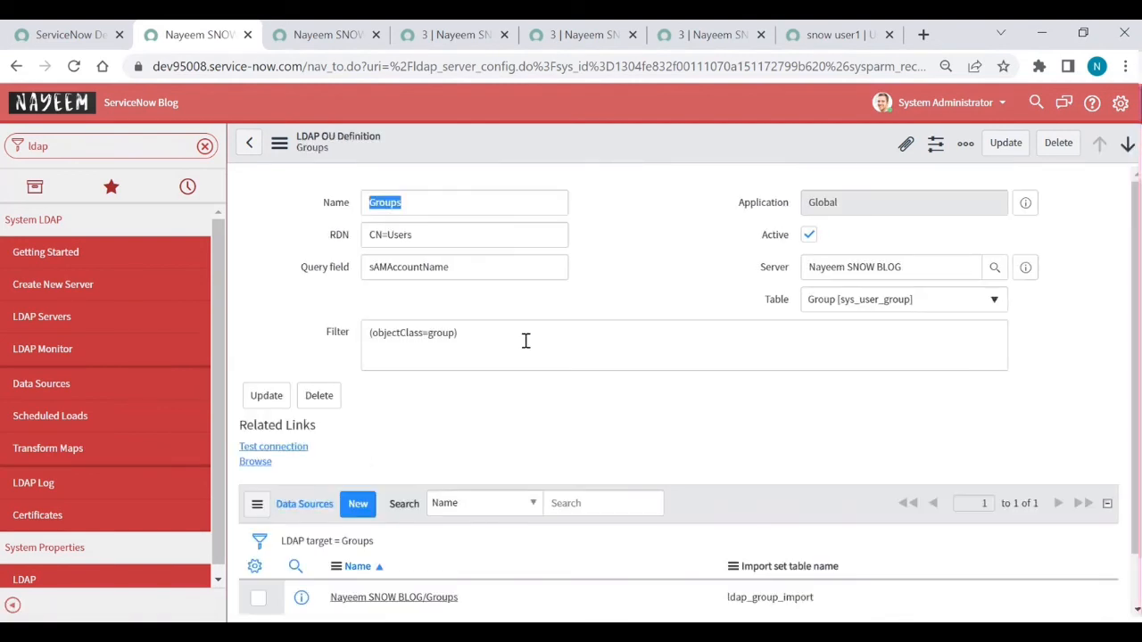
Step: Replace the Groups definition's RDN CN=Users with OU=Group,OU=SNOW
triple_click(430, 237)
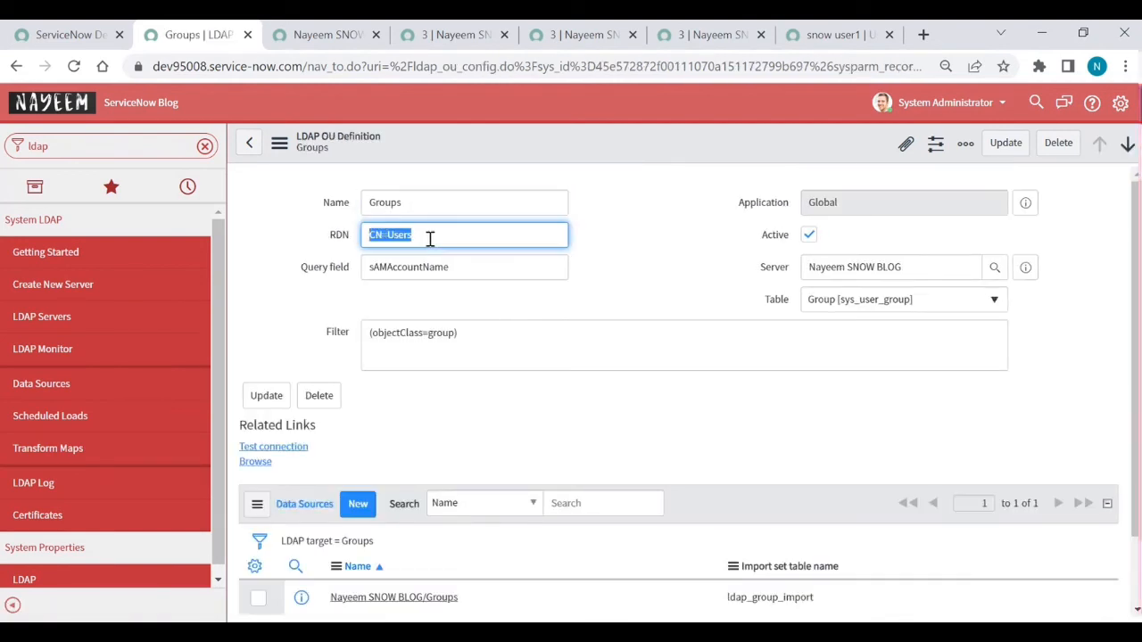
key(ctrl+v)
double_click(398, 236)
text(Group)
key(super+Tab)
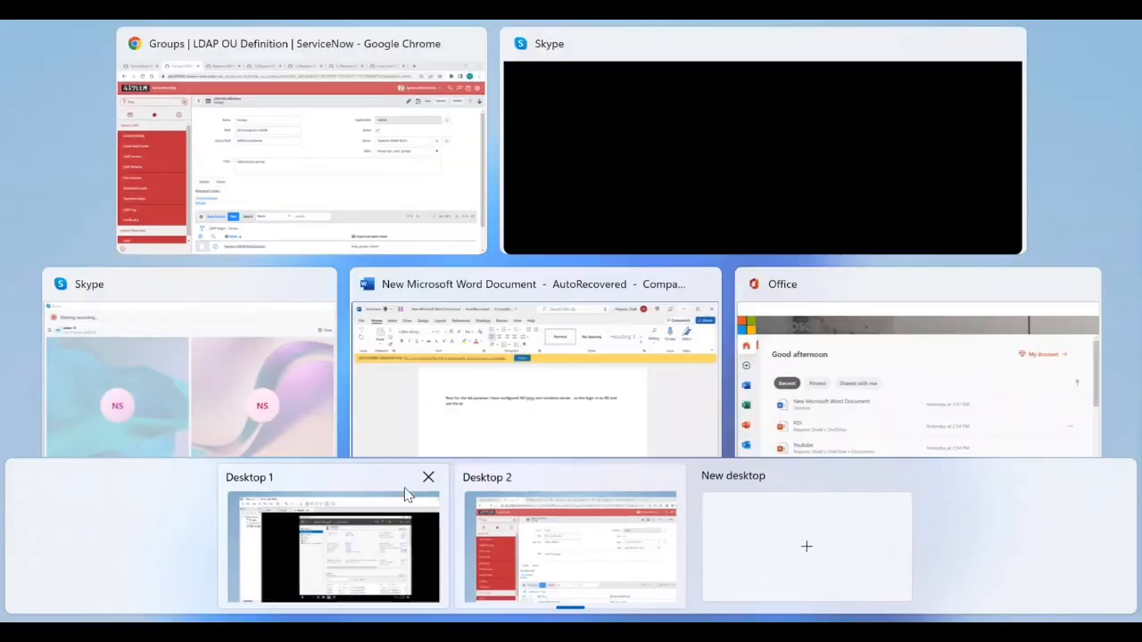
click(354, 550)
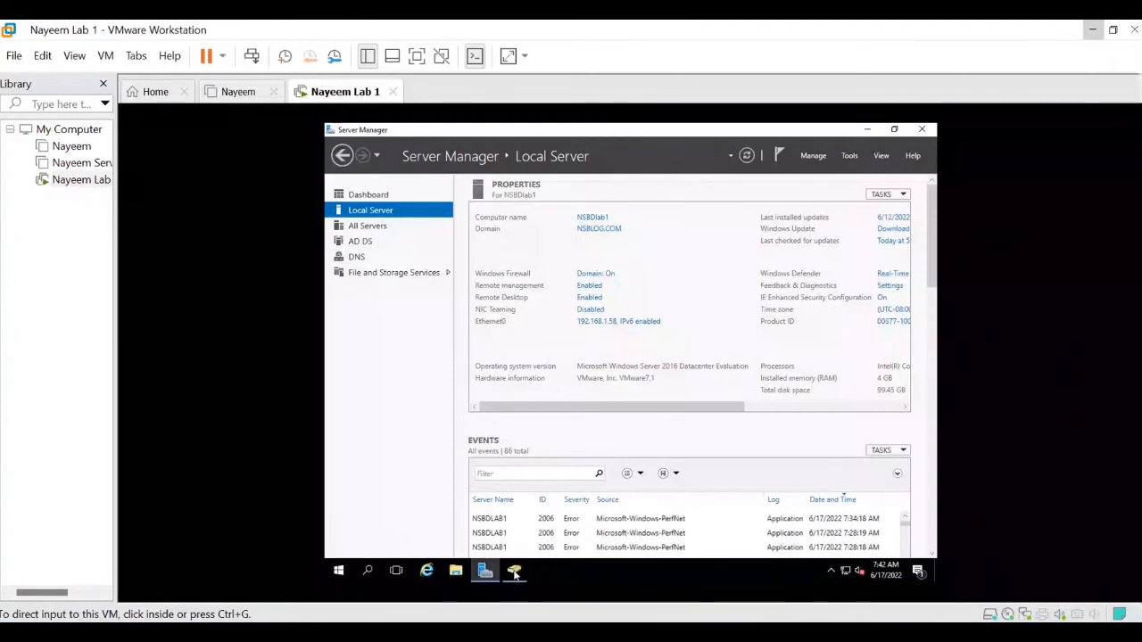
mouse_move(515, 575)
click(527, 506)
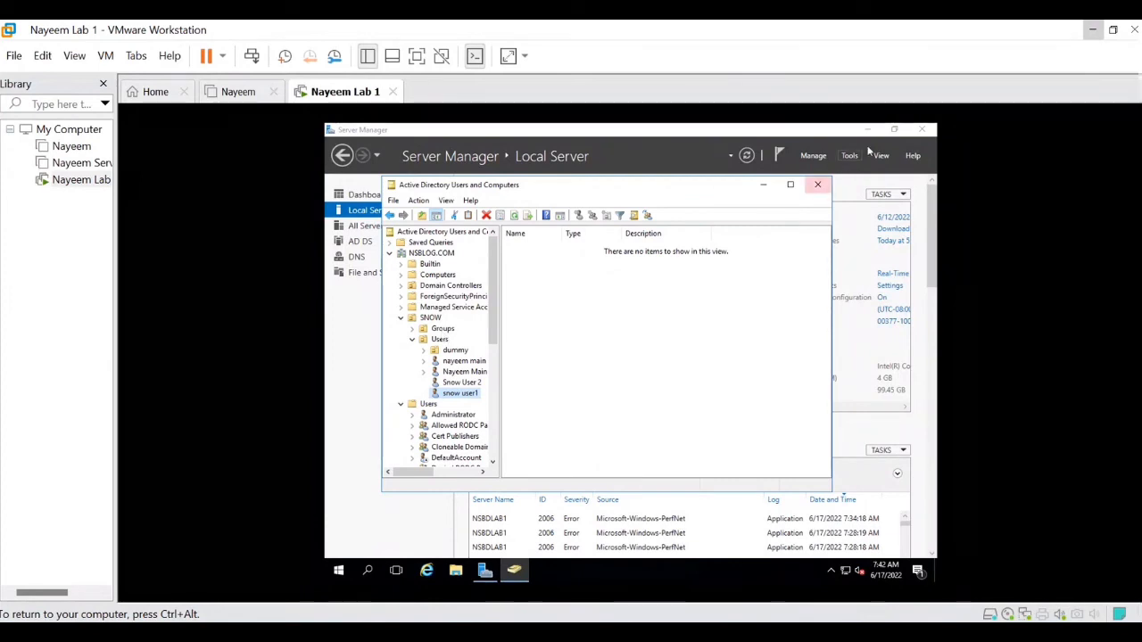
key(alt+Tab)
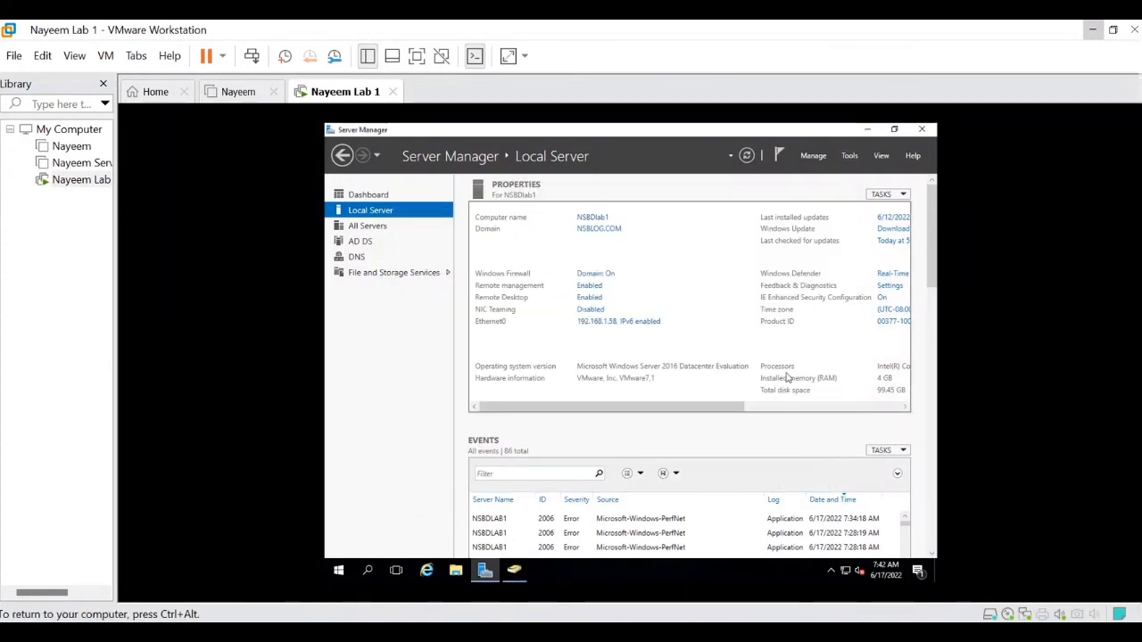
key(super+Tab)
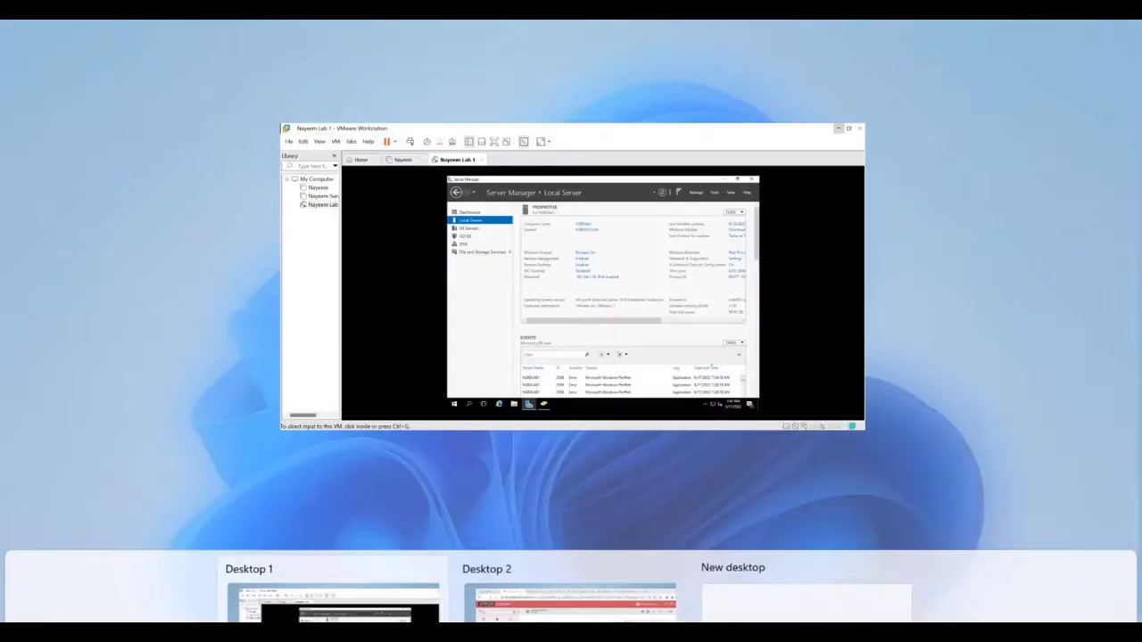
click(527, 547)
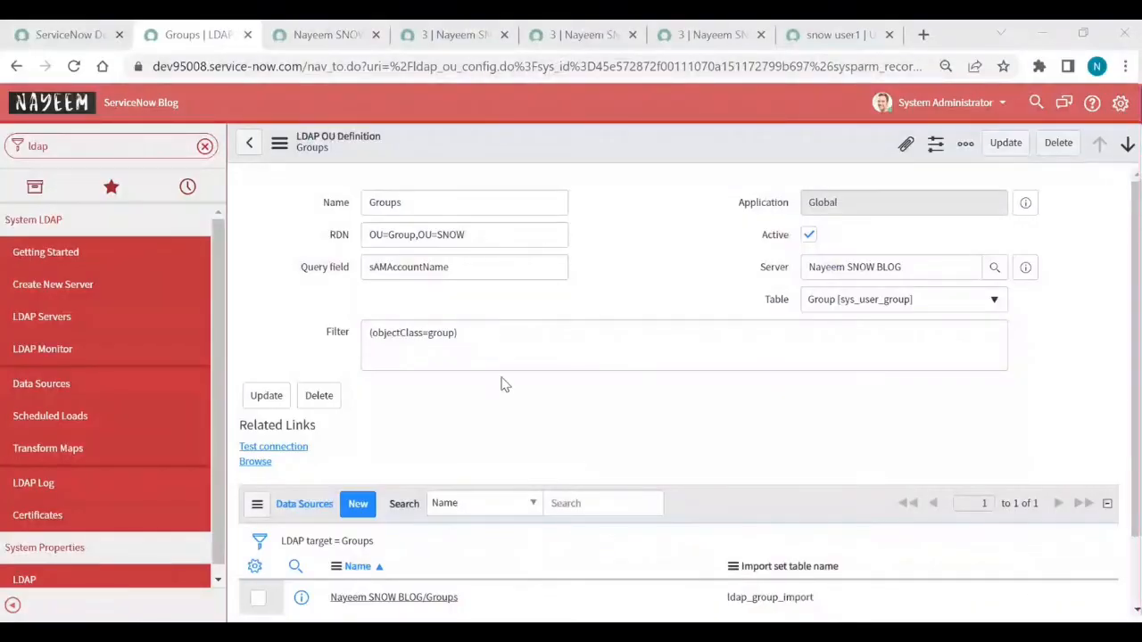
Step: Save the Groups definition with RDN OU=Groups,OU=SNOW and open its Browse view
click(416, 237)
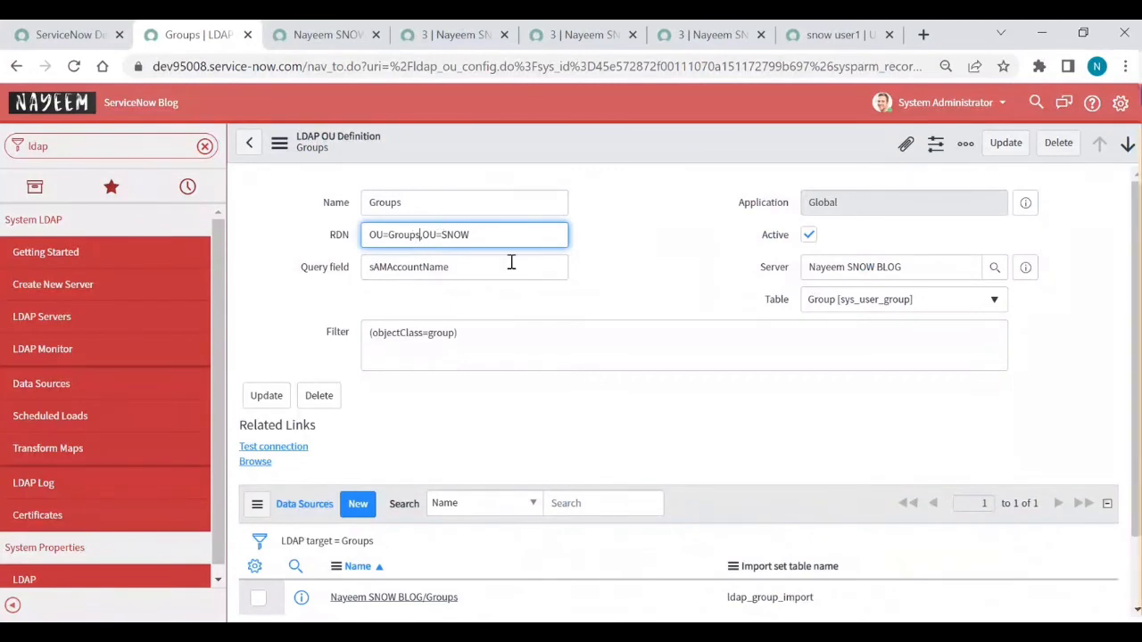
right_click(636, 144)
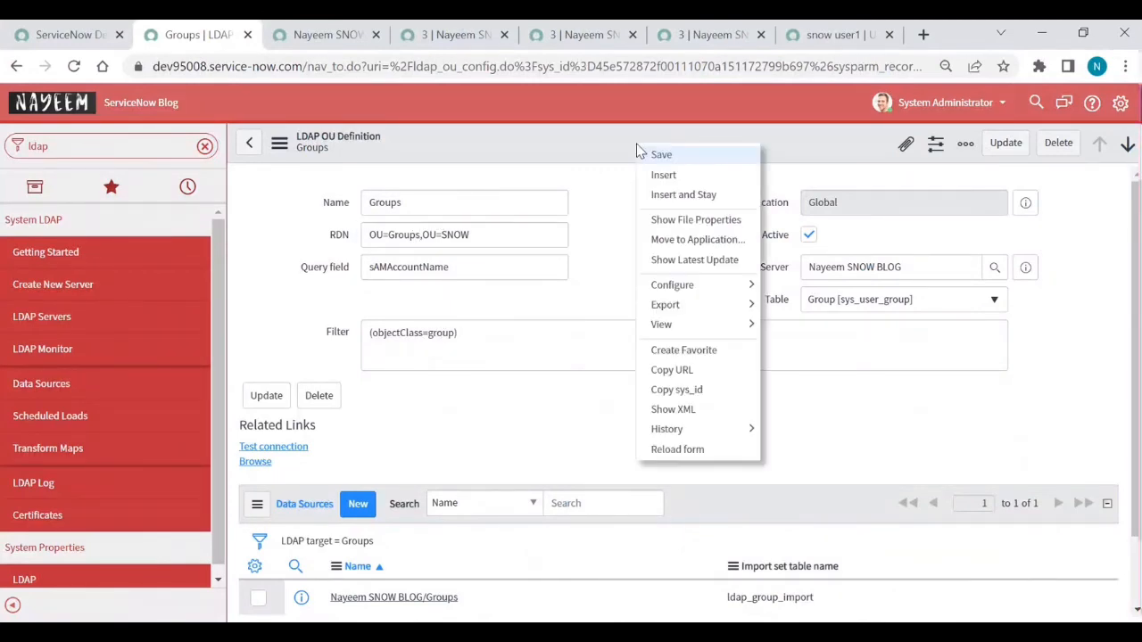
click(657, 156)
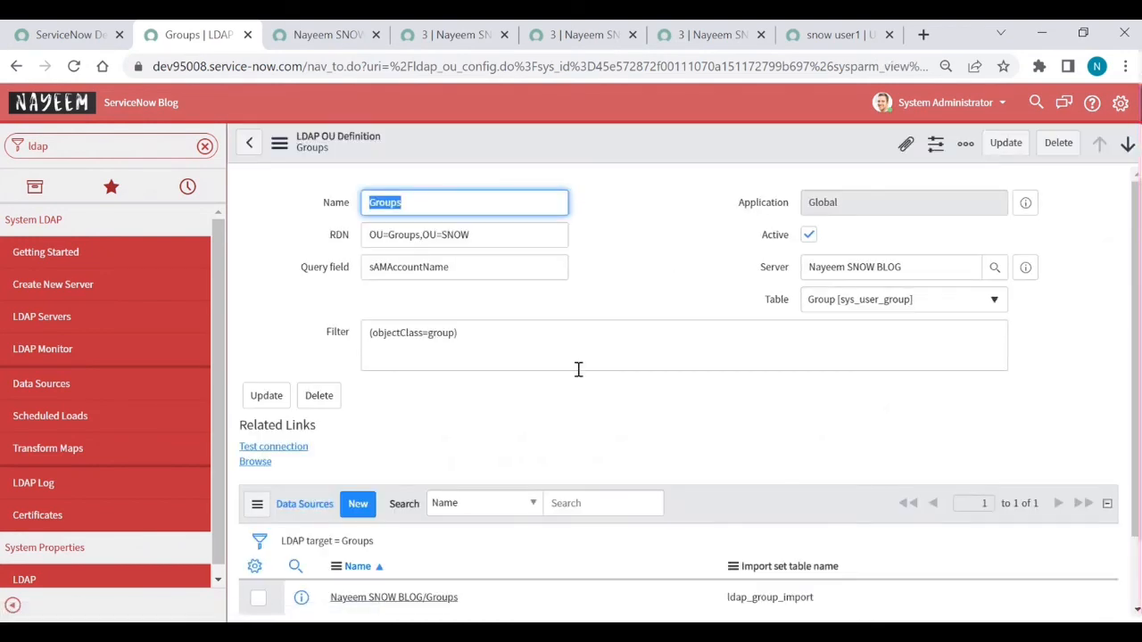
click(256, 462)
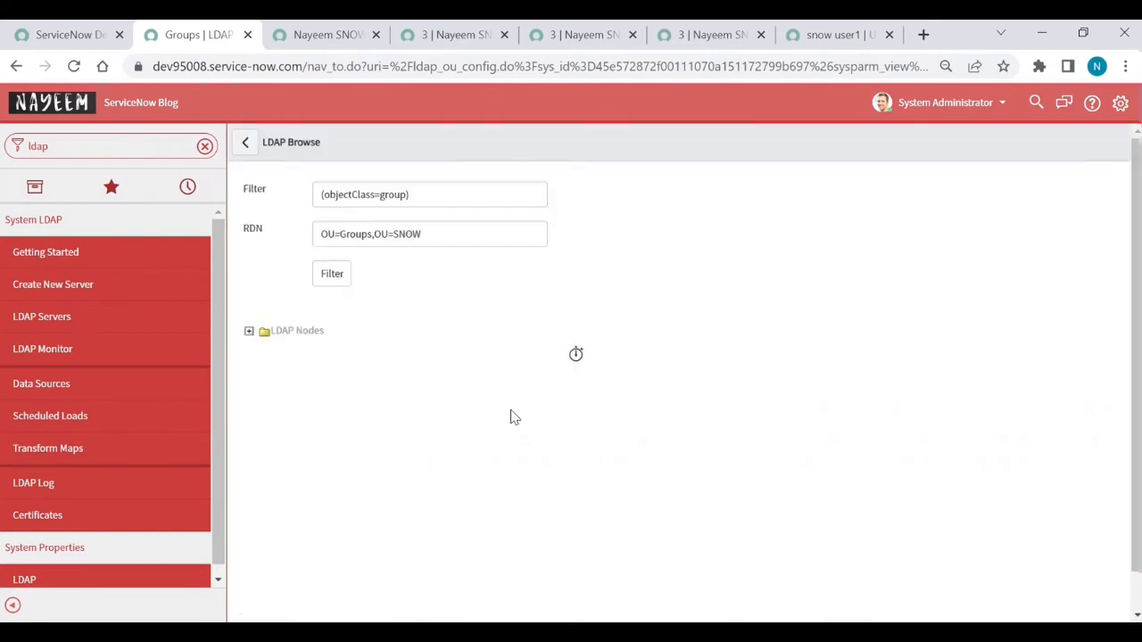
Step: Expand the LDAP nodes to list Snow Group 1 and Snow Group 2, then go back to the Groups definition
click(250, 331)
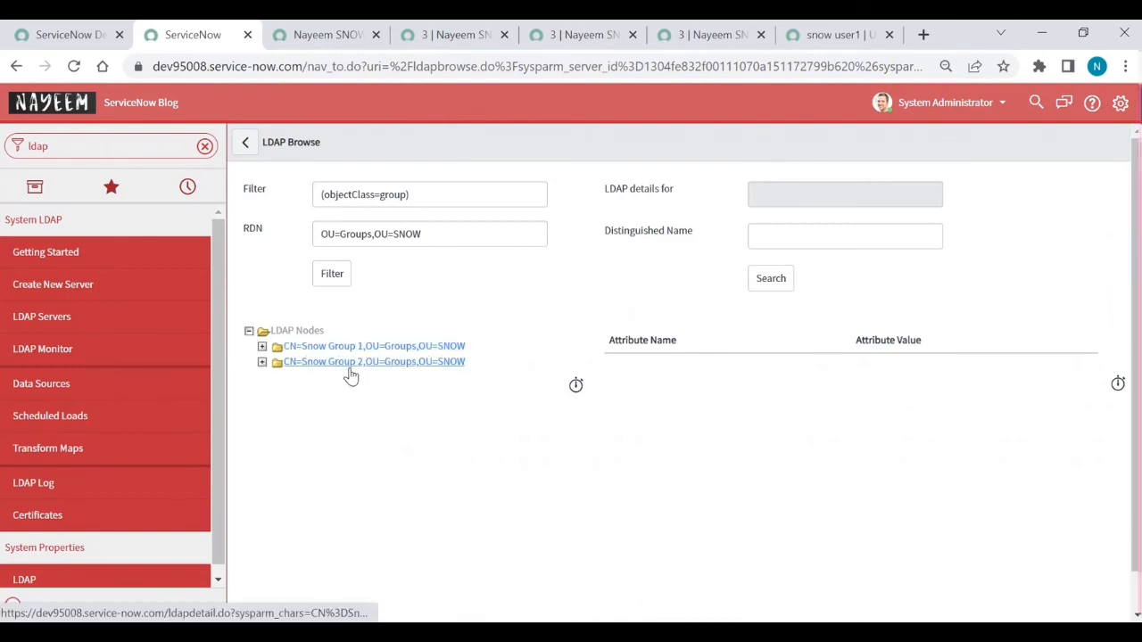
click(247, 144)
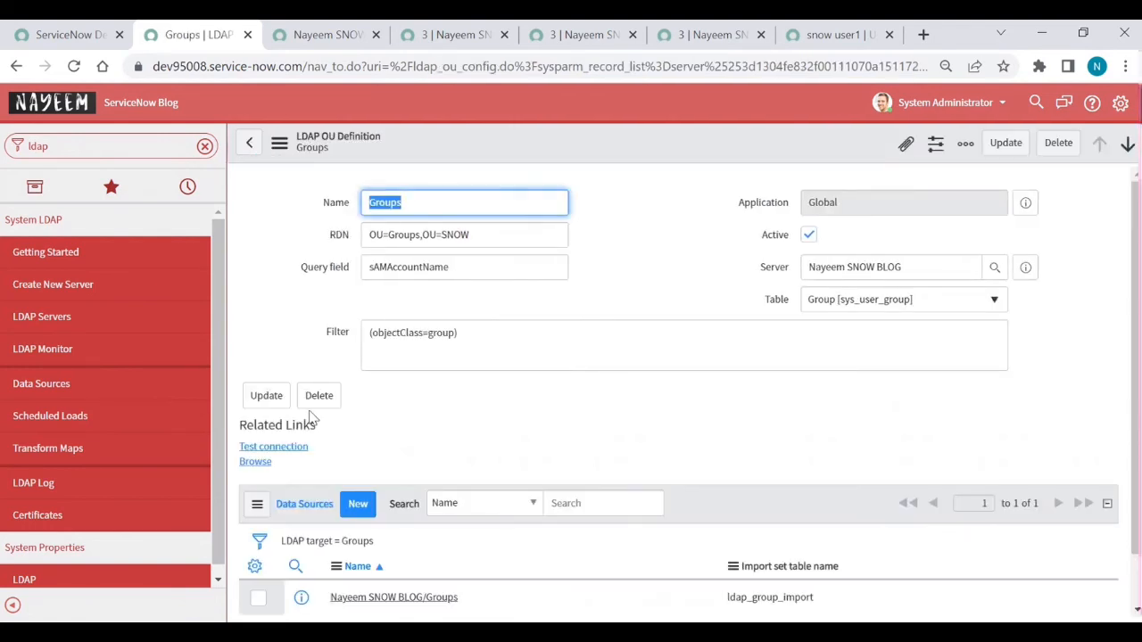
Step: Open the Nayeem SNOW BLOG/Groups data source targeting ldap_group_import and run Load All Records
scroll(312, 416, down, 2)
click(369, 518)
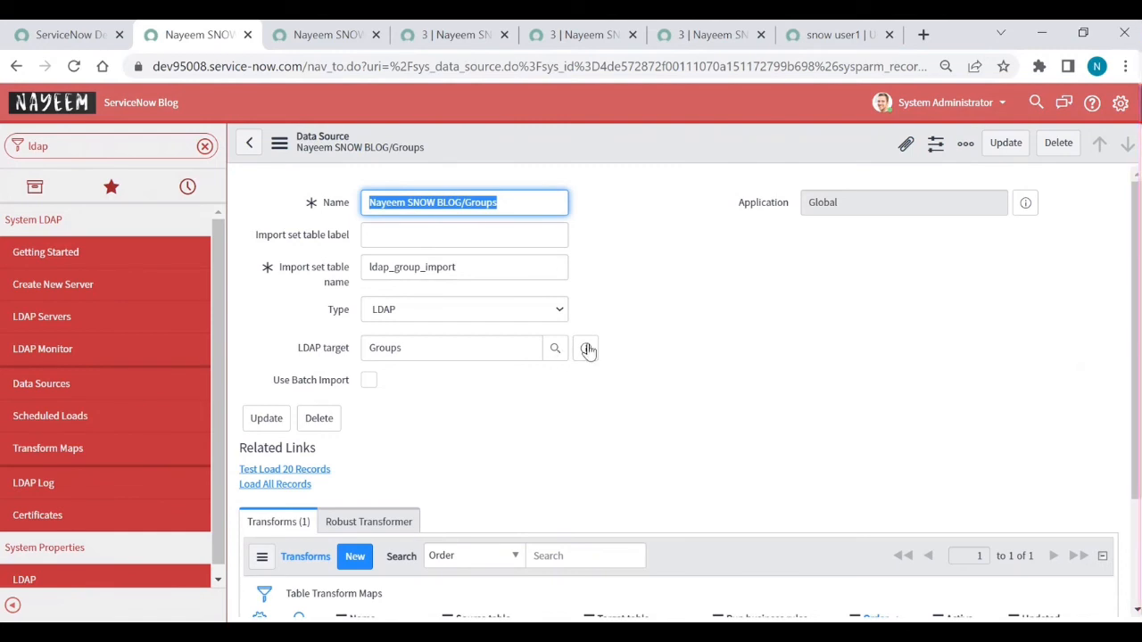
double_click(411, 268)
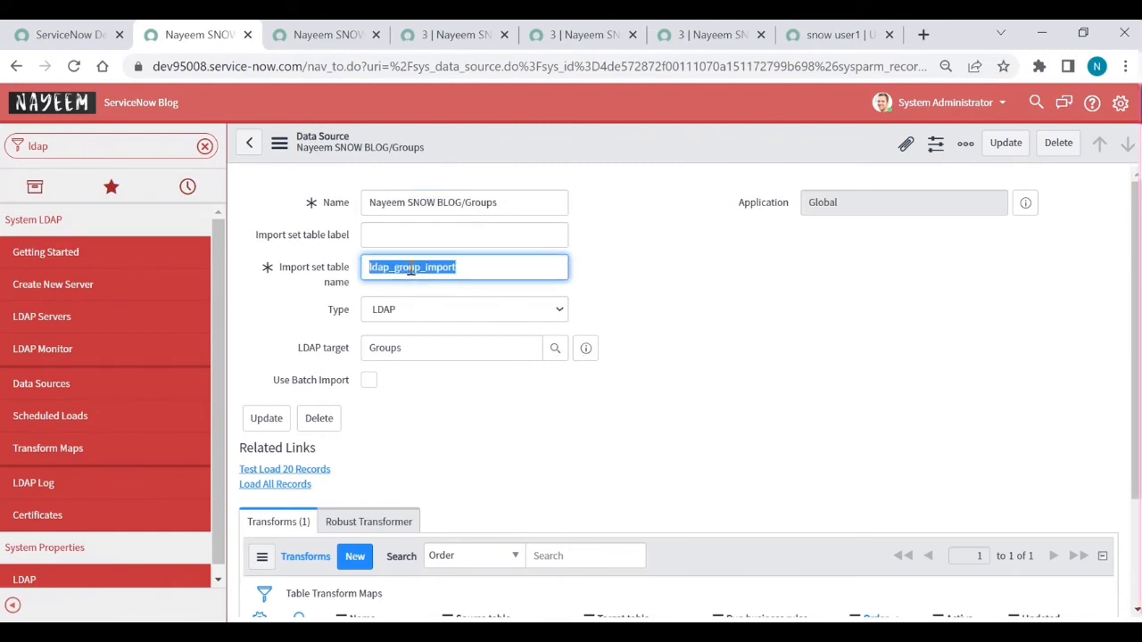
click(284, 491)
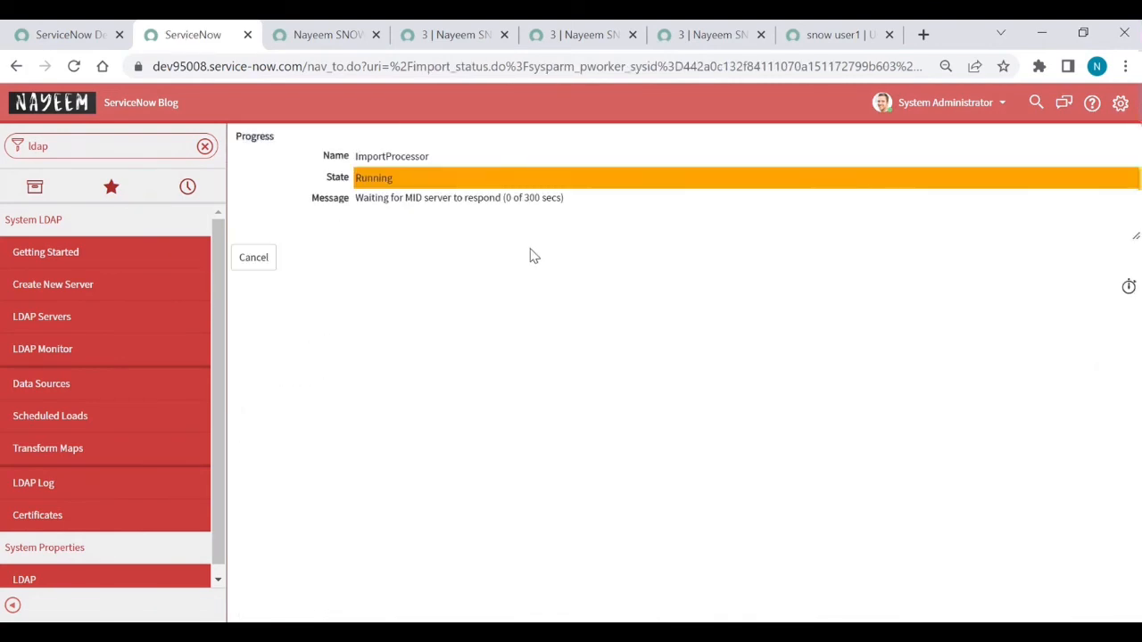
Step: Cancel the stalled group load and its long-running transaction, then open the LDAP Servers list
click(254, 257)
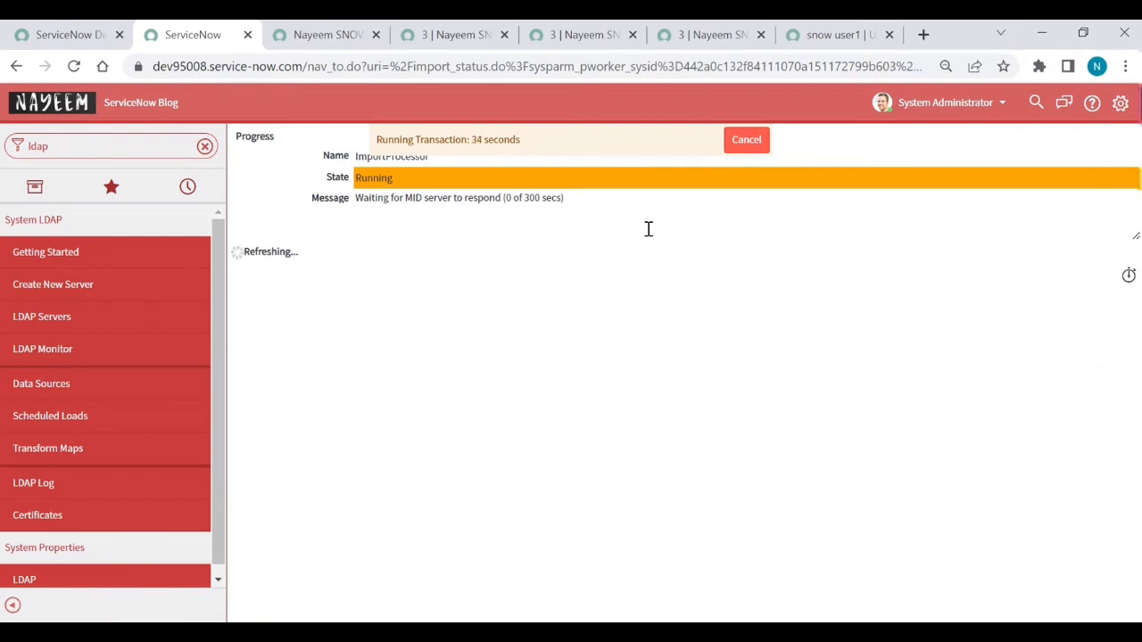
click(746, 144)
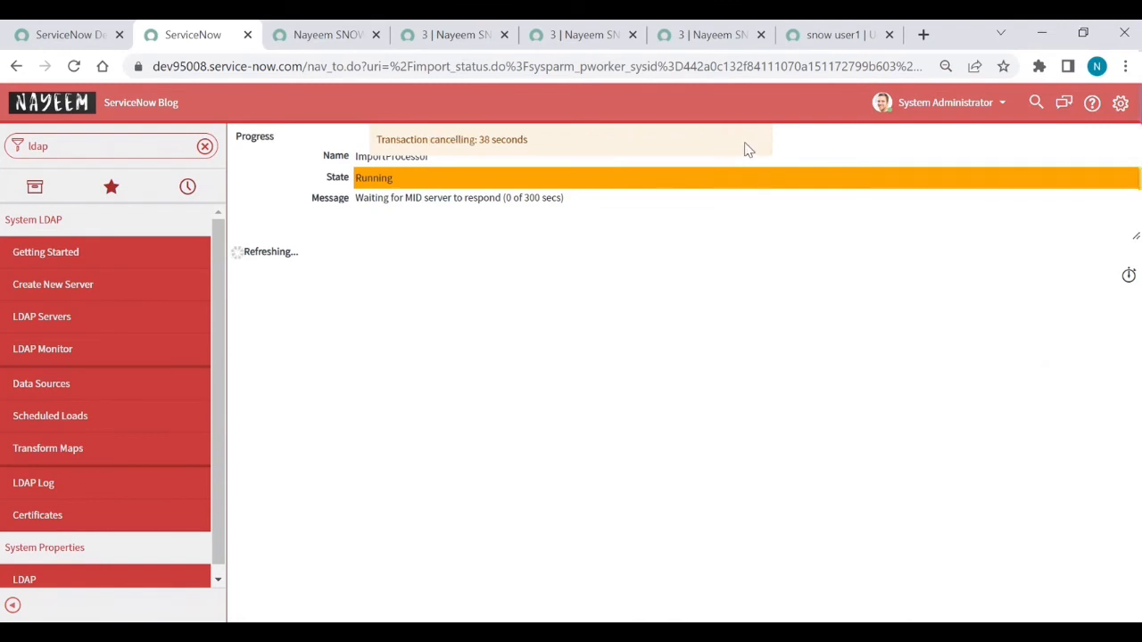
click(53, 331)
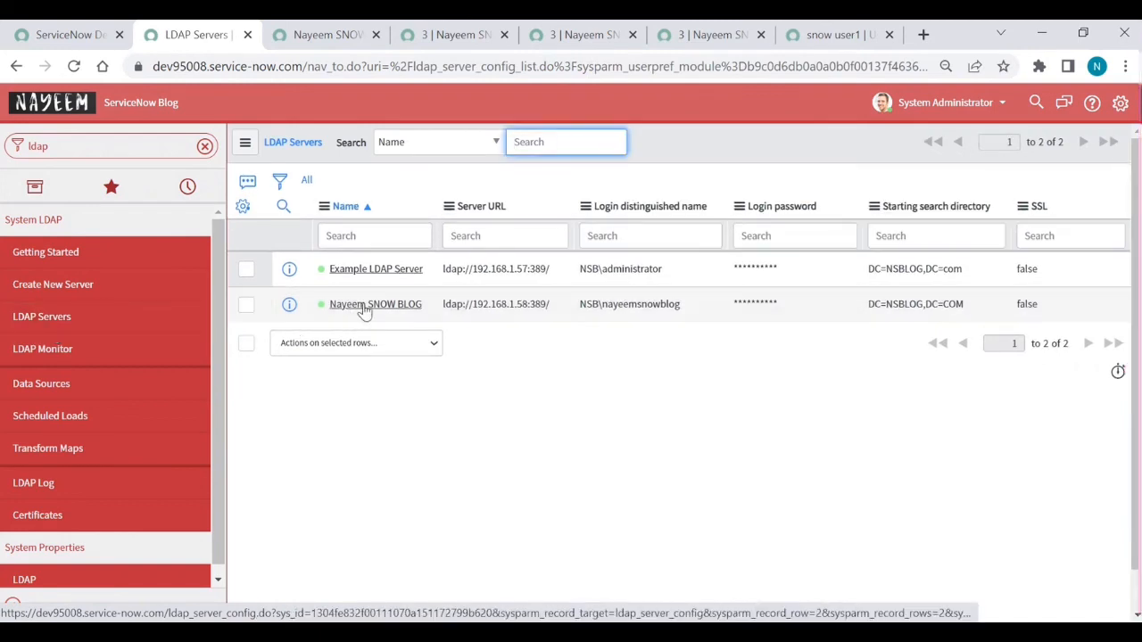
Step: Open the Nayeem SNOW BLOG server, its Groups OU definition, and then the Groups data source
click(376, 304)
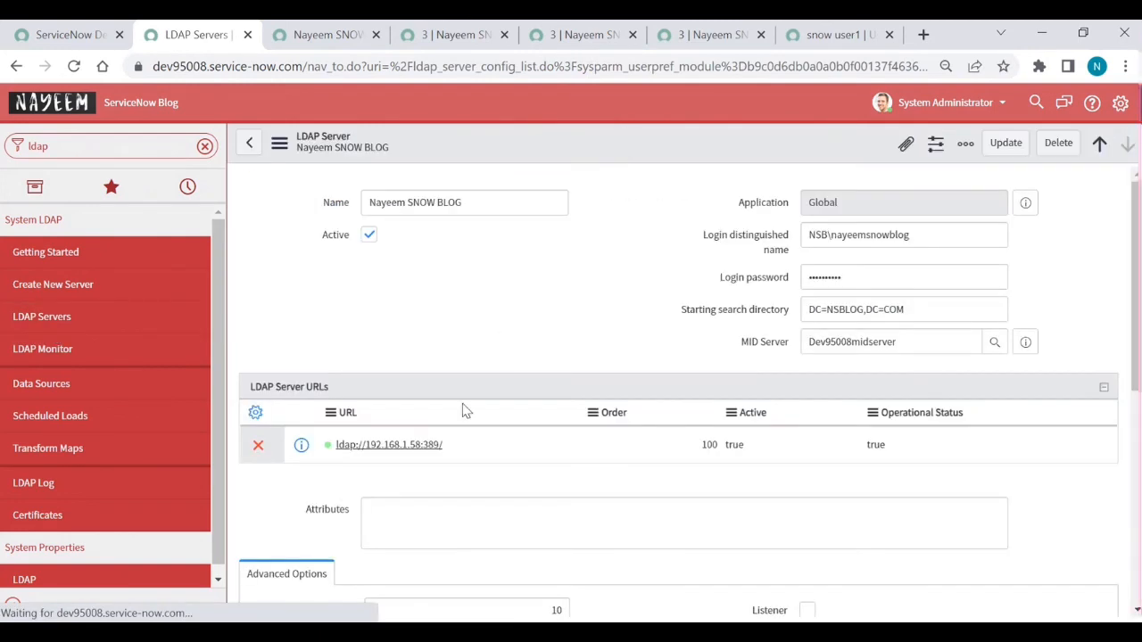
scroll(461, 416, down, 6)
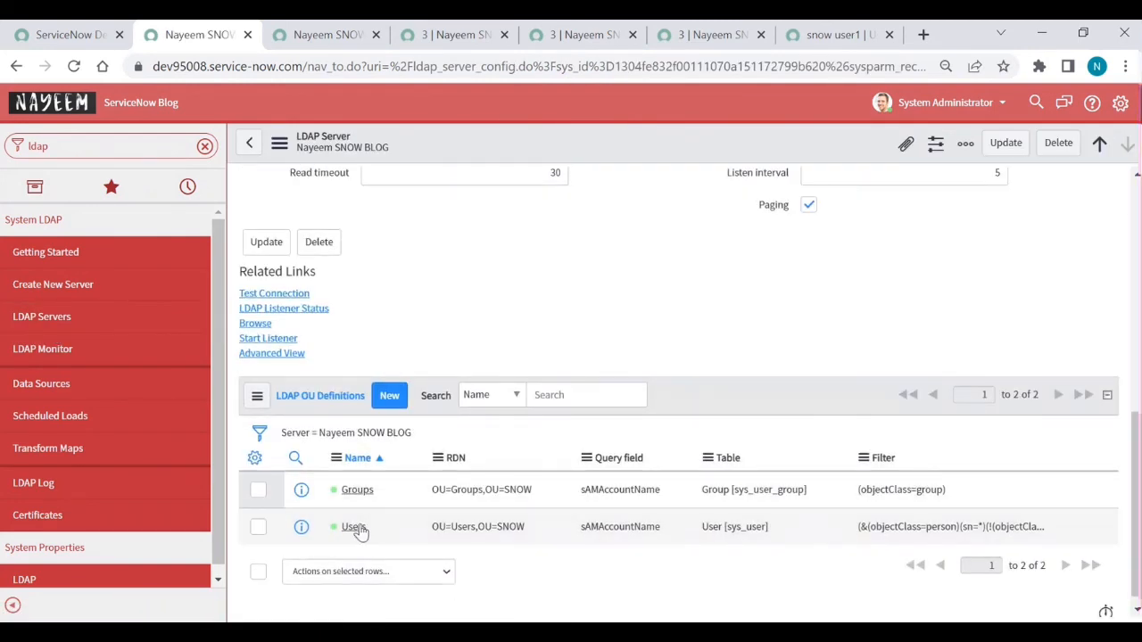
click(357, 492)
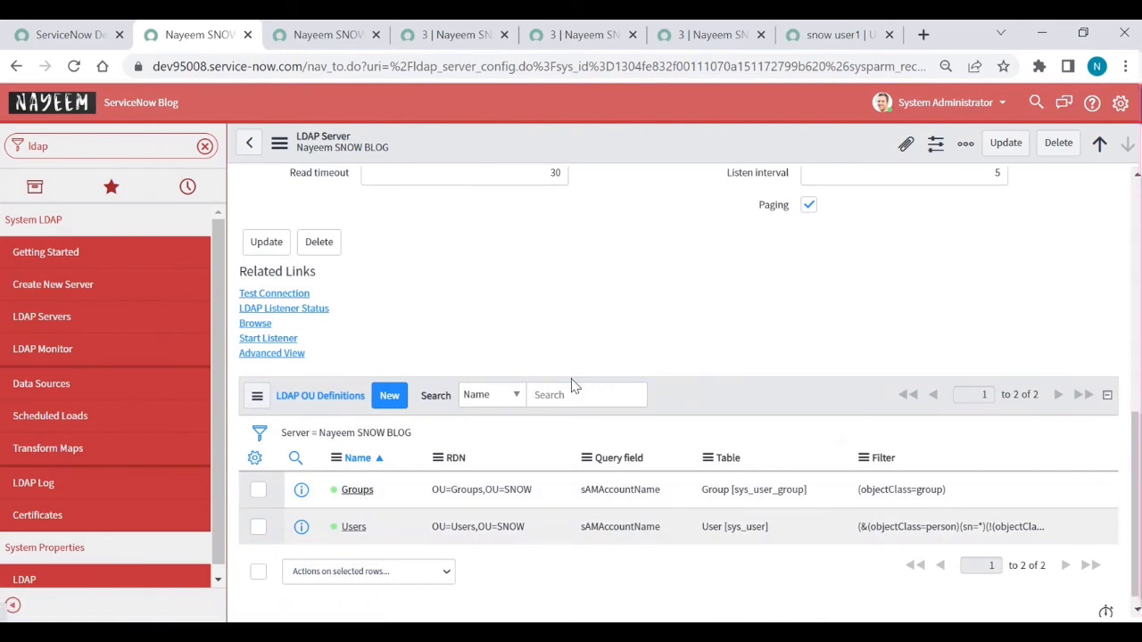
click(361, 490)
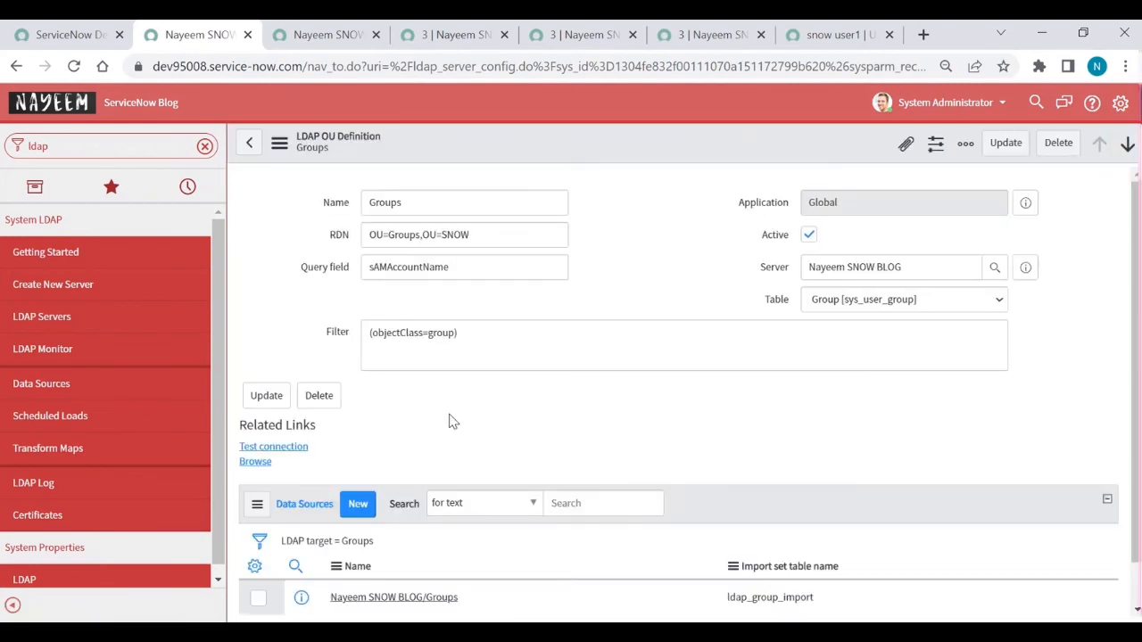
scroll(449, 420, down, 2)
click(386, 516)
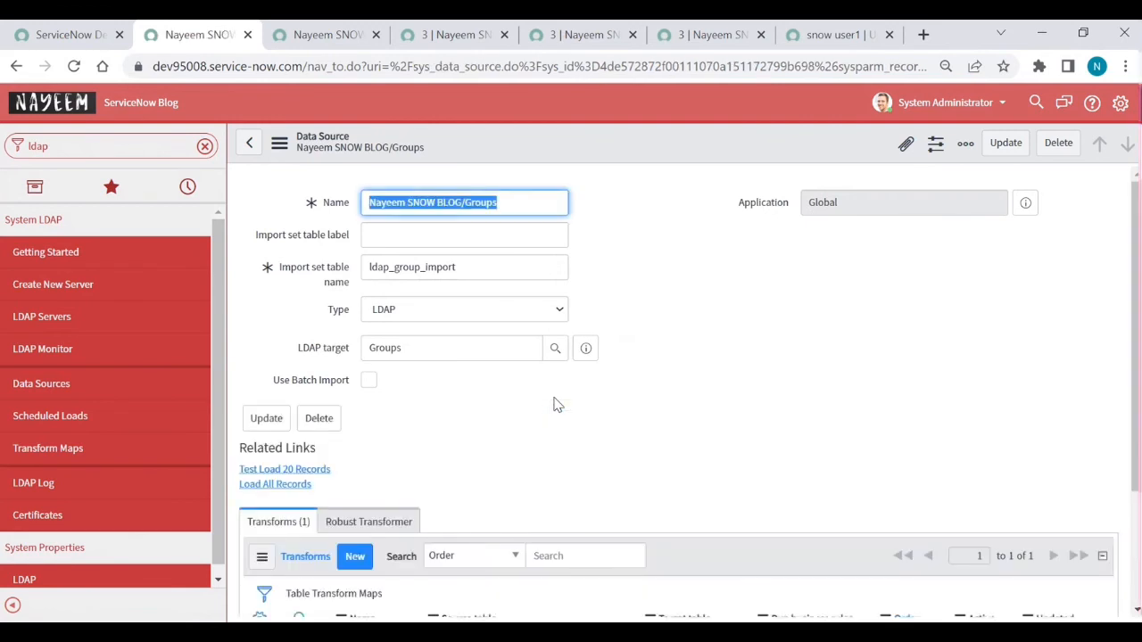
Step: Open the LDAP Group Import transform map mapping the Groups source to sys_user_group
scroll(553, 404, down, 3)
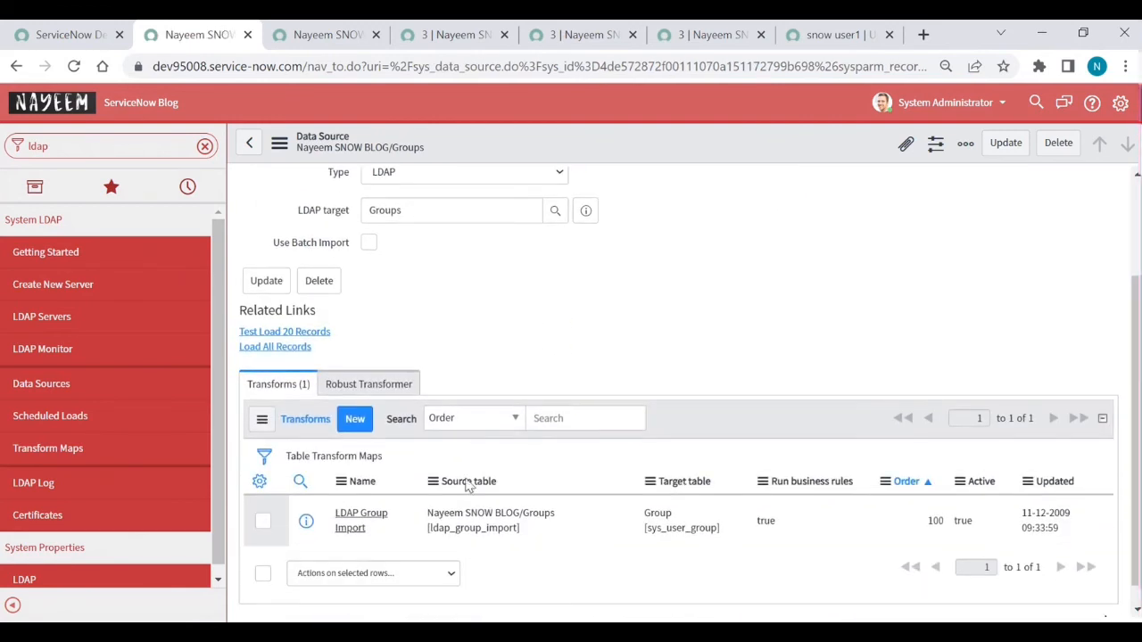
click(357, 528)
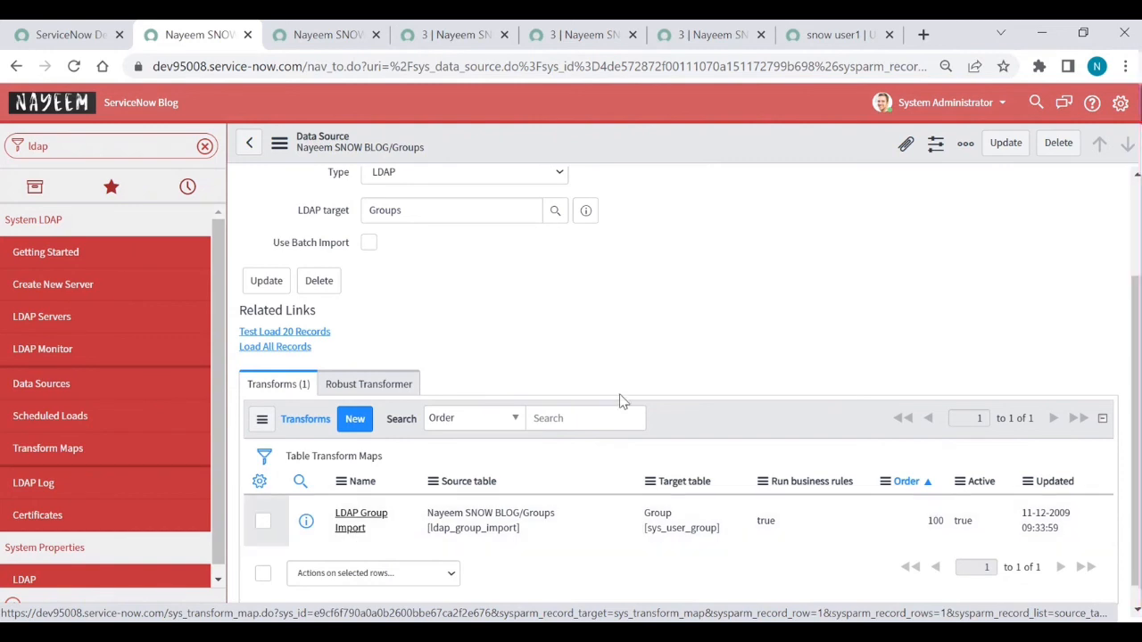
scroll(624, 401, up, 2)
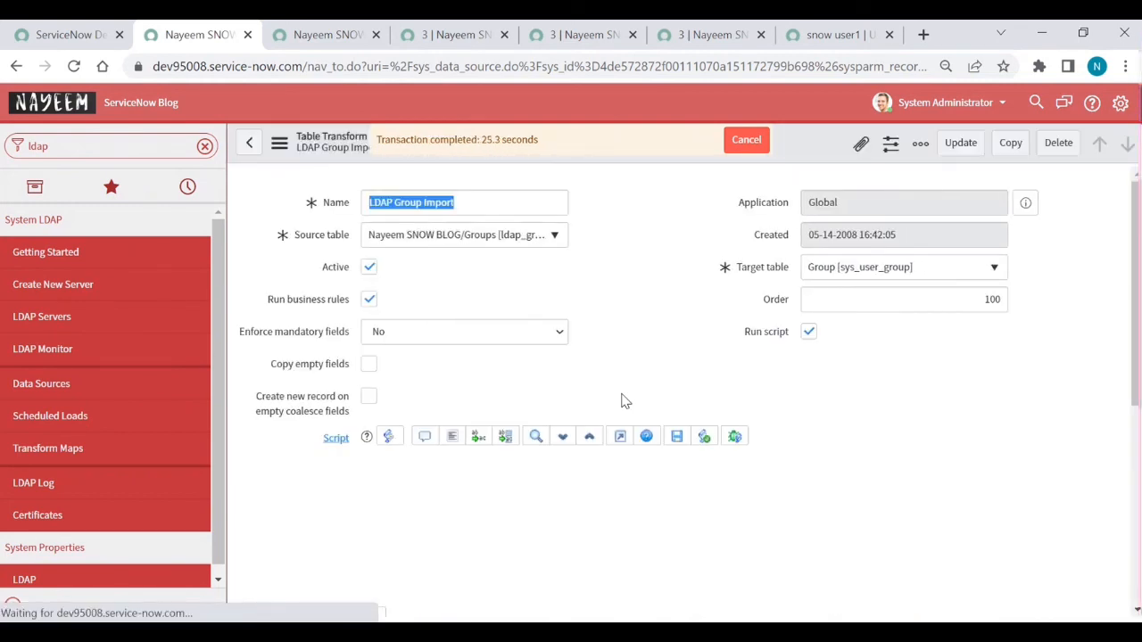
Step: Scroll through the LDAP Group Import script and field maps, then return to the Groups data source
scroll(622, 399, down, 2)
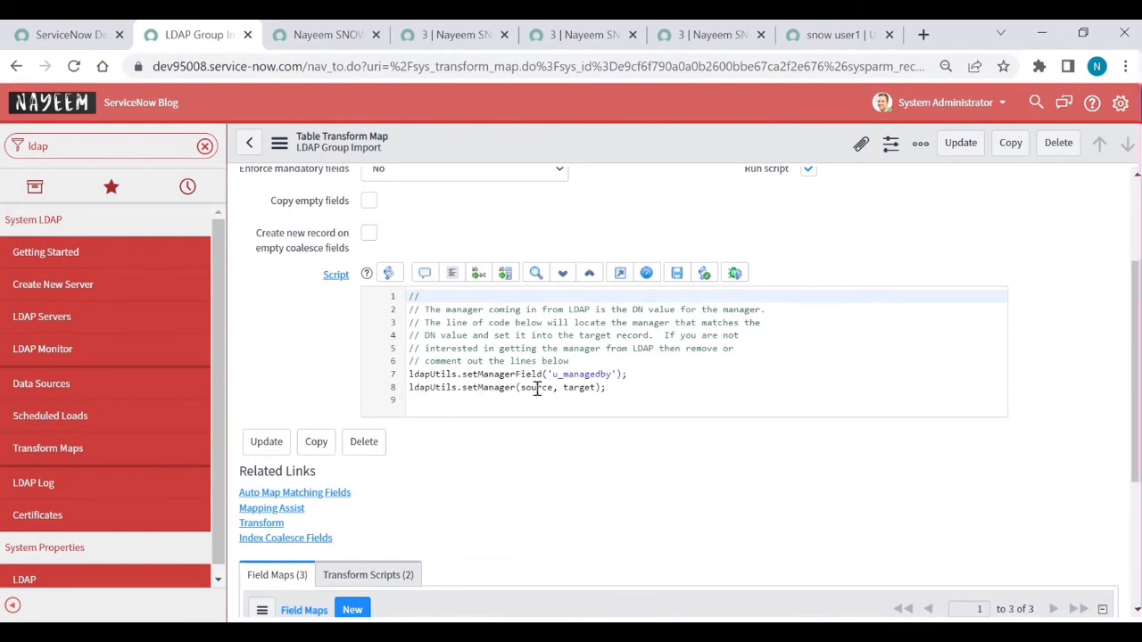
scroll(551, 419, down, 3)
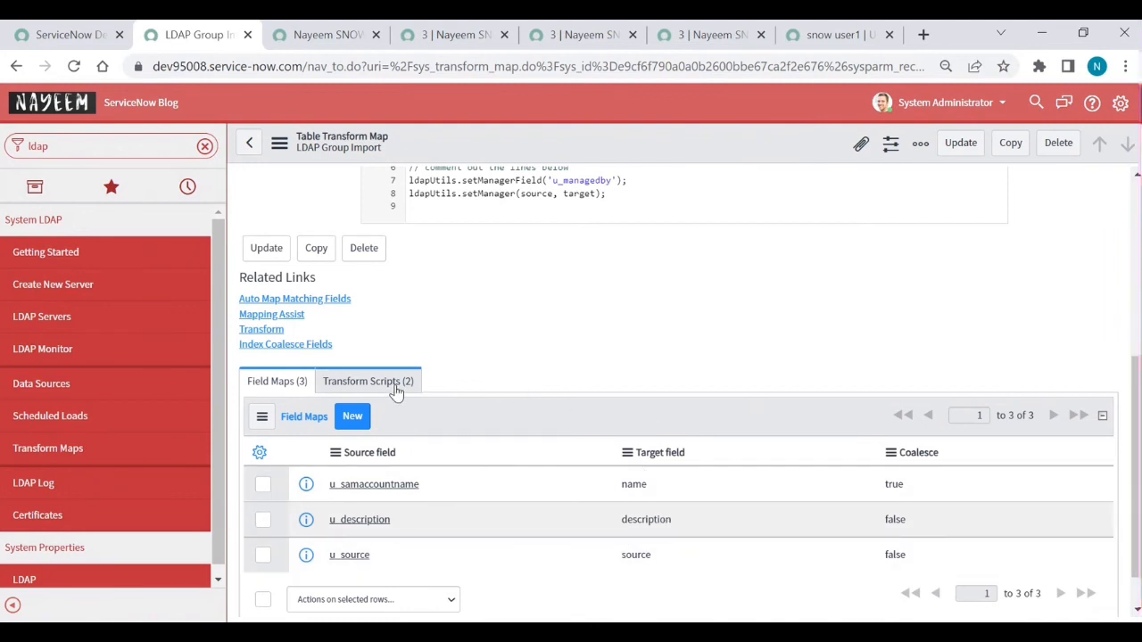
click(250, 142)
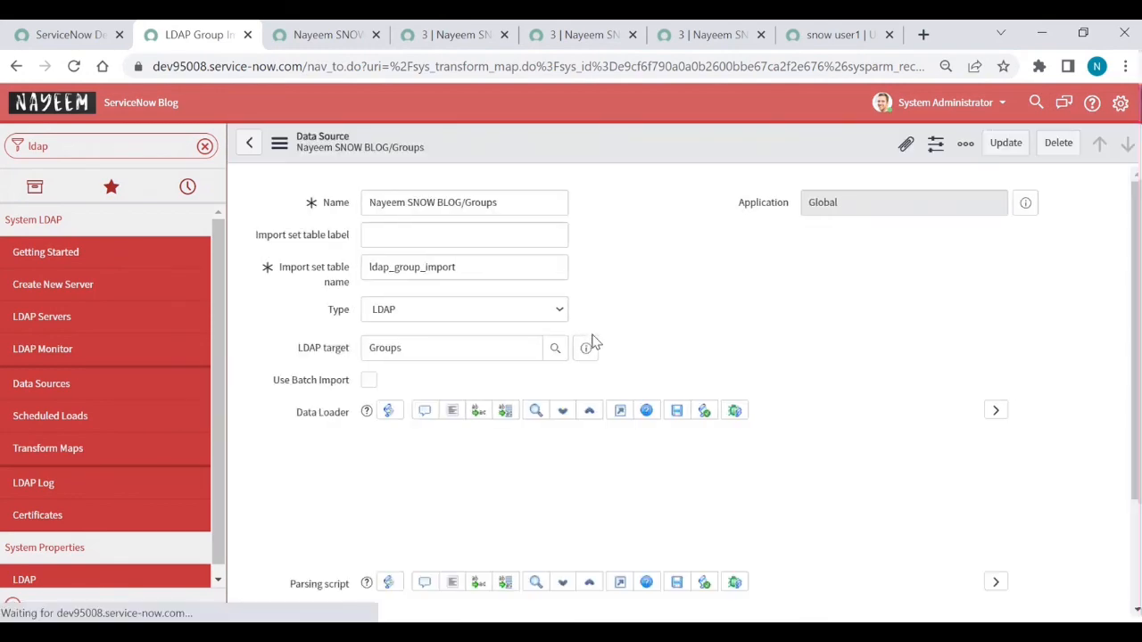
scroll(274, 430, down, 3)
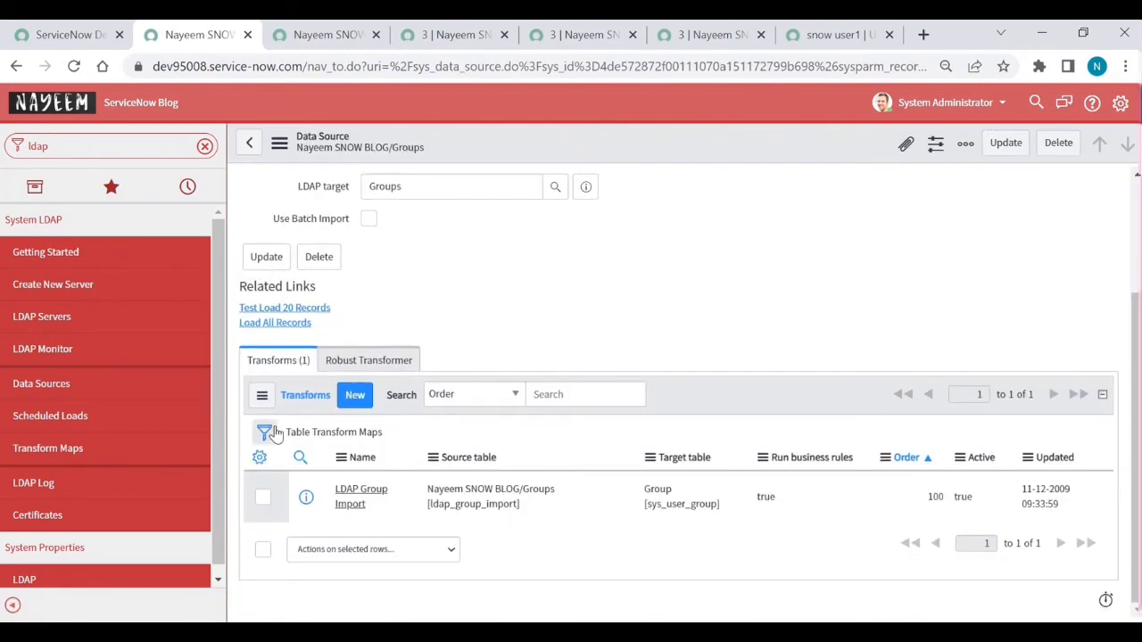
Step: Load the 2 LDAP groups into ISET0010067, transform them, and view the history showing 2 inserts
click(272, 323)
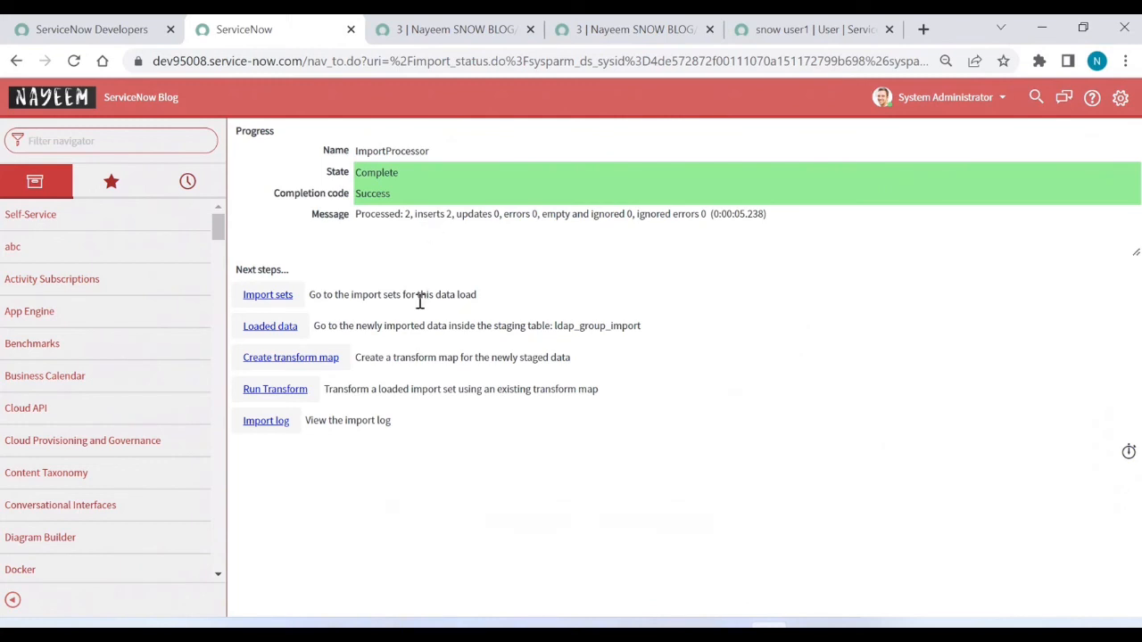
click(297, 392)
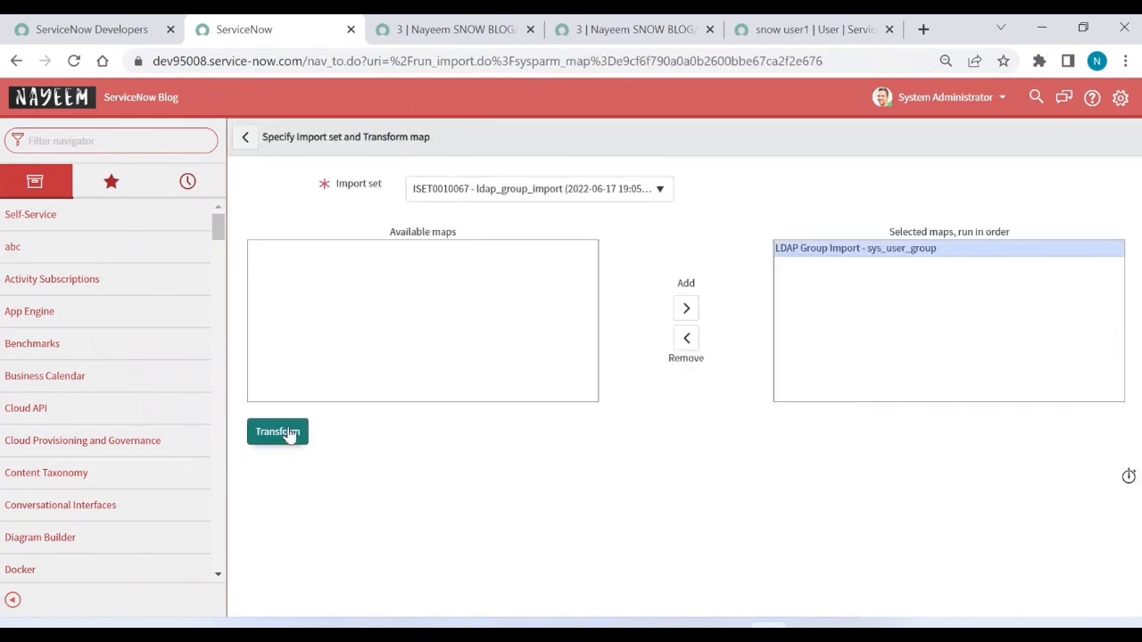
click(288, 434)
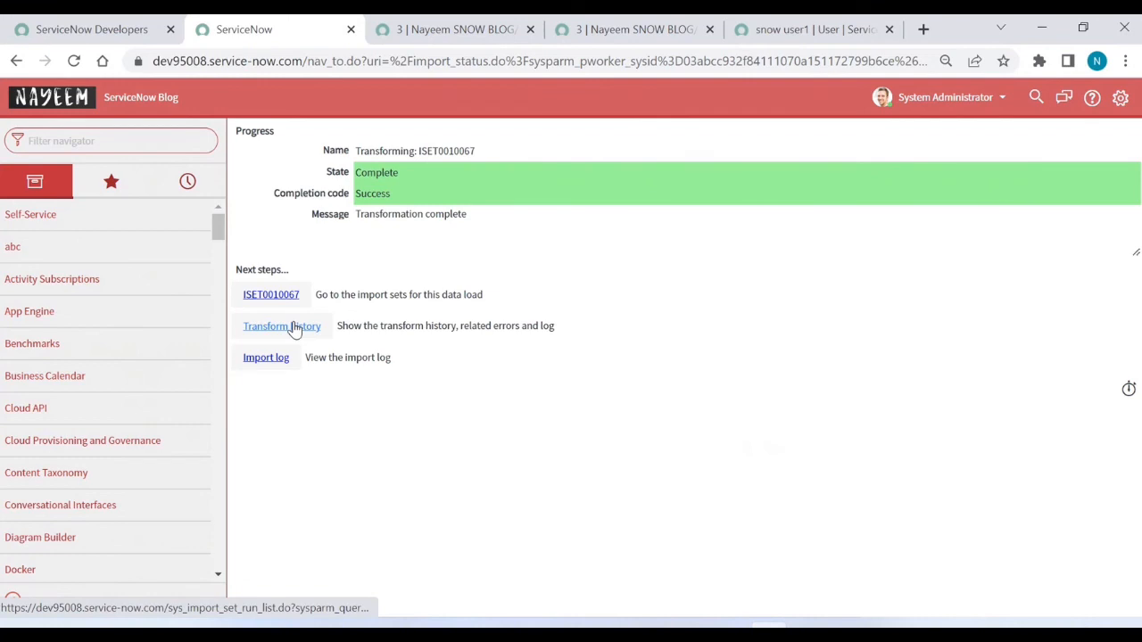
click(282, 326)
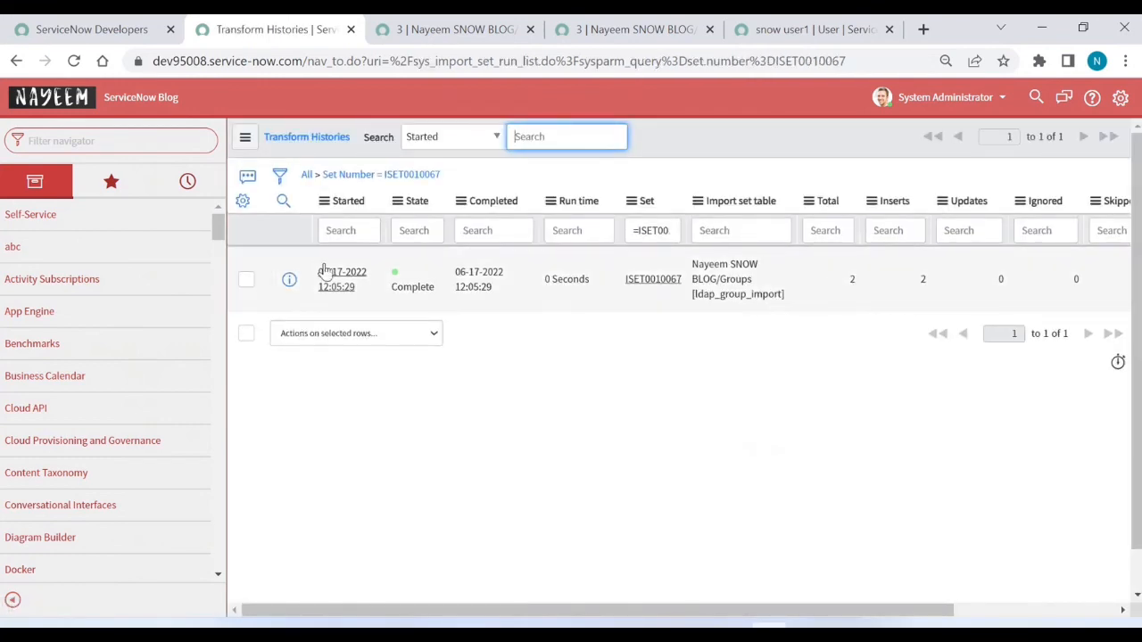
Step: Open the User Administration > Groups list in a new tab from the navigator
click(130, 144)
text(g)
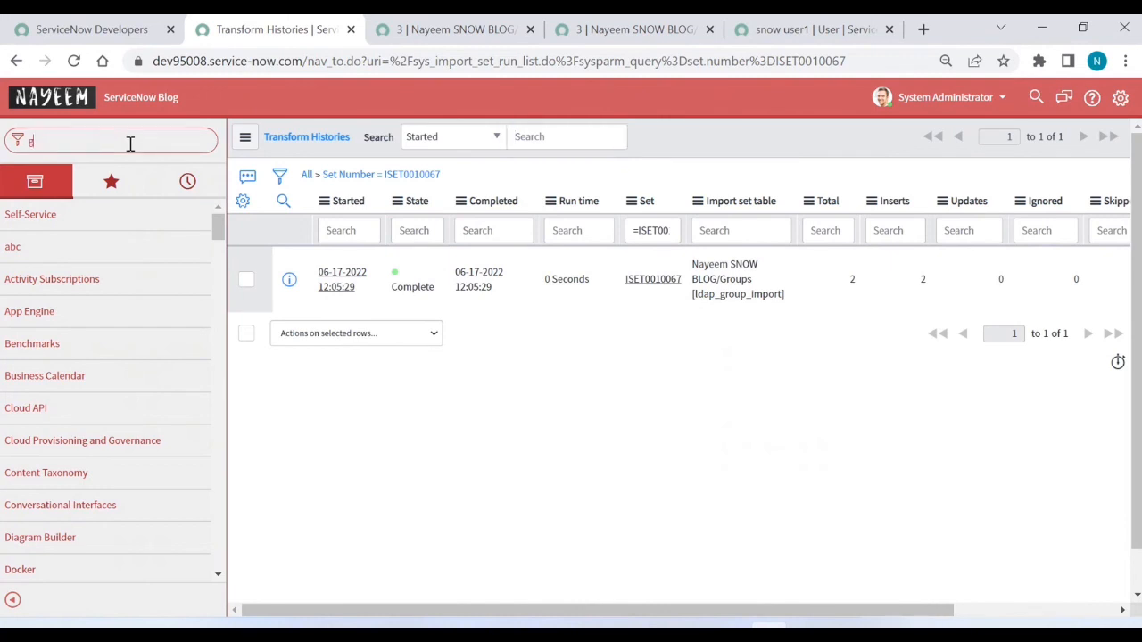
text(roups)
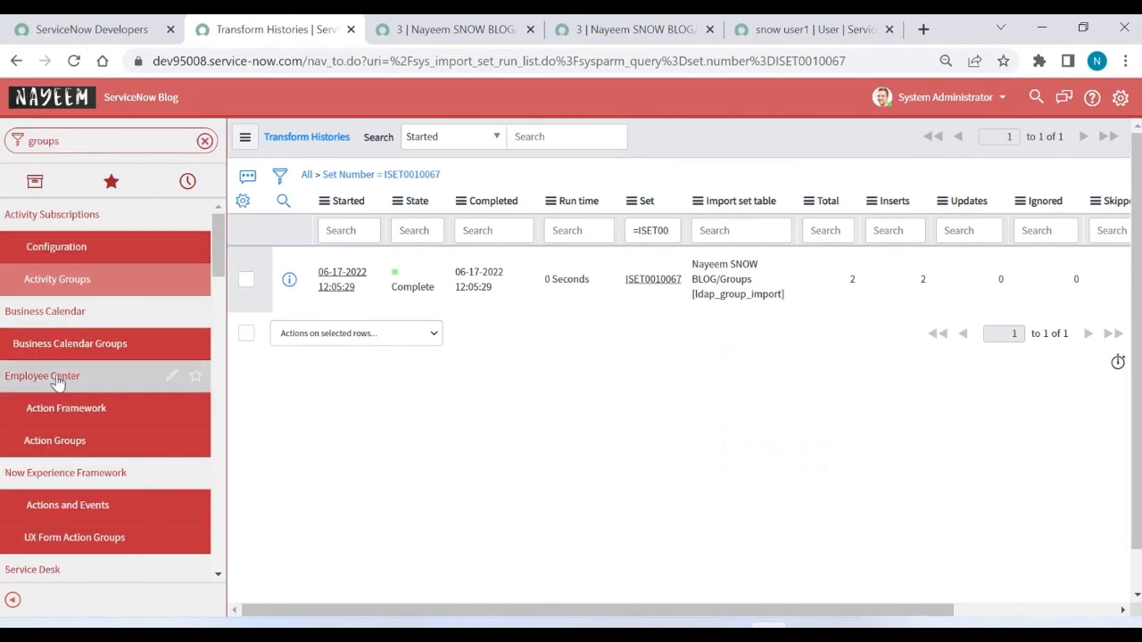
scroll(56, 382, down, 10)
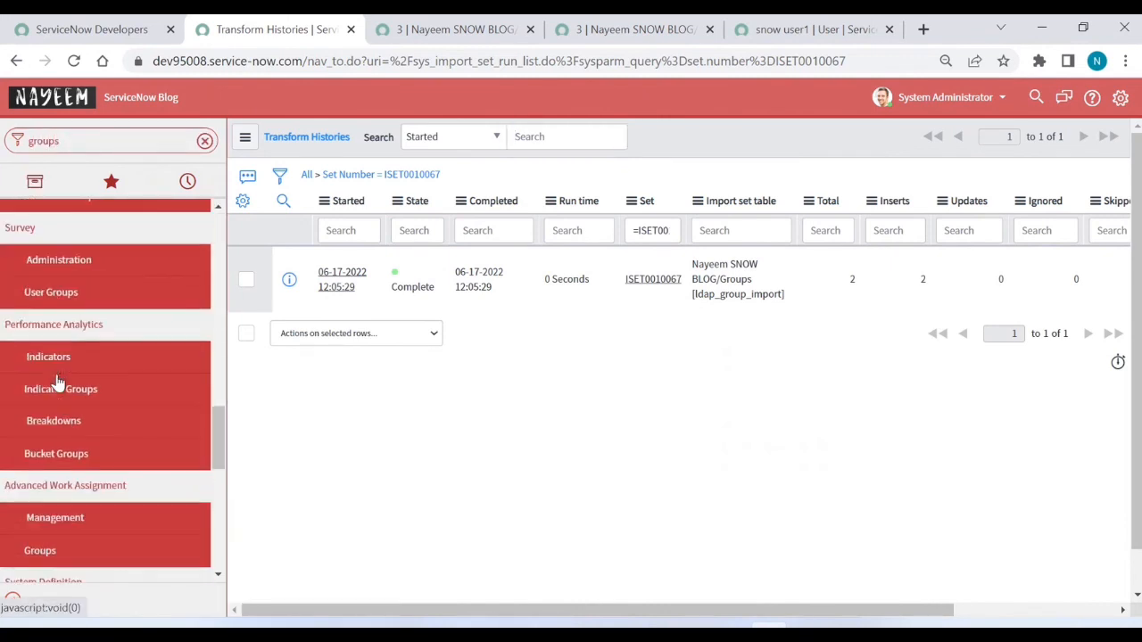
scroll(56, 382, down, 10)
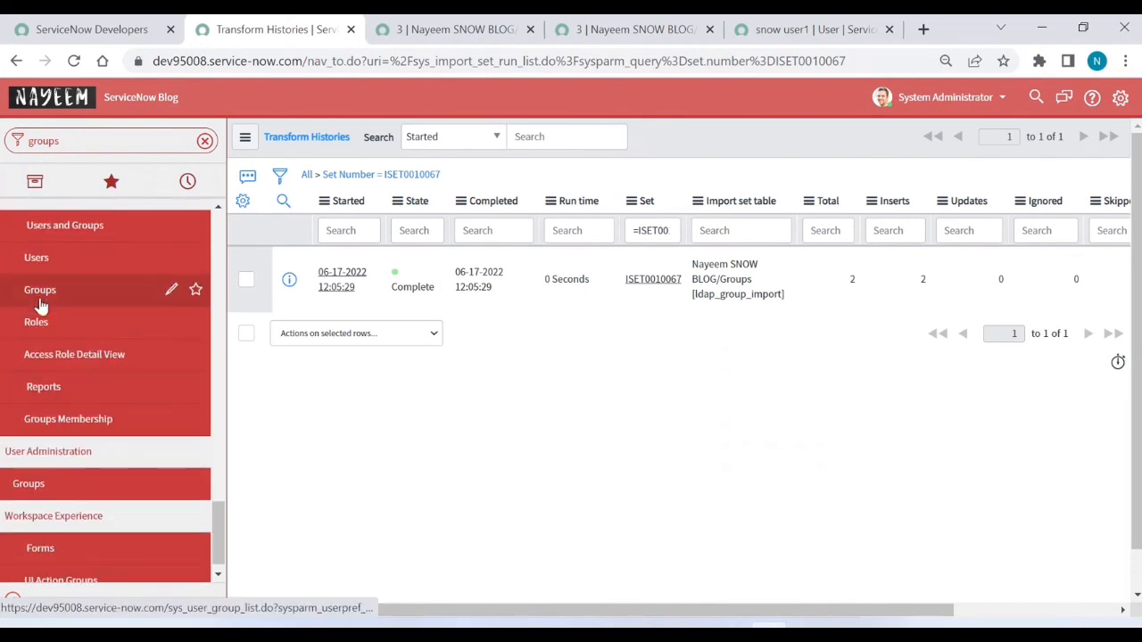
middle_click(39, 297)
click(361, 28)
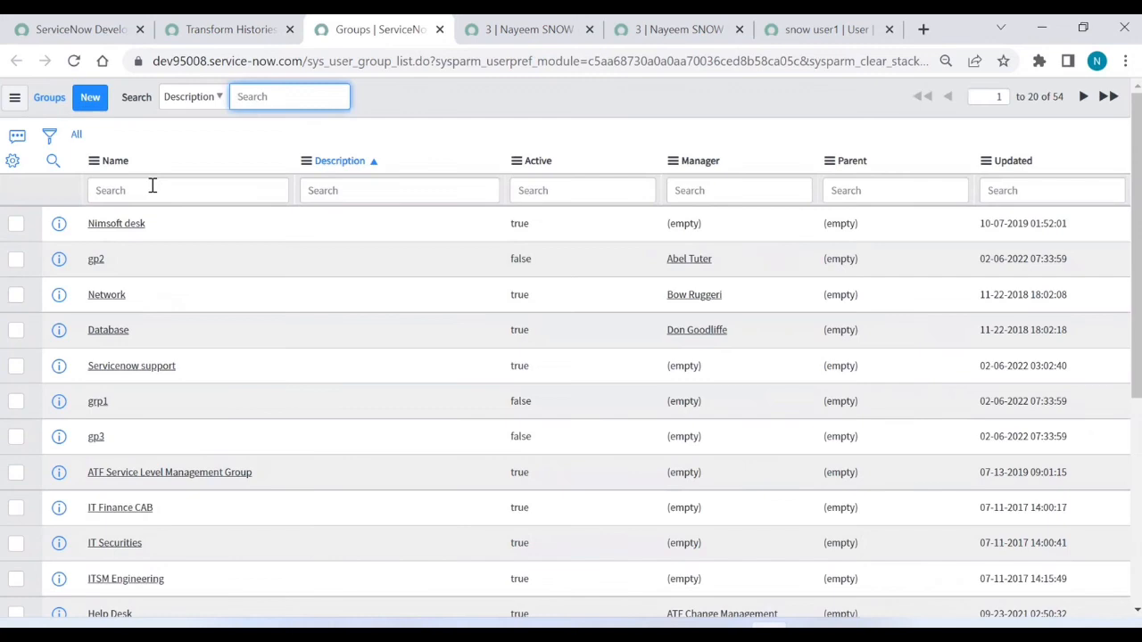
Step: Filter groups by name 'snow' and open Snow Group 1 to confirm it has no members
click(153, 187)
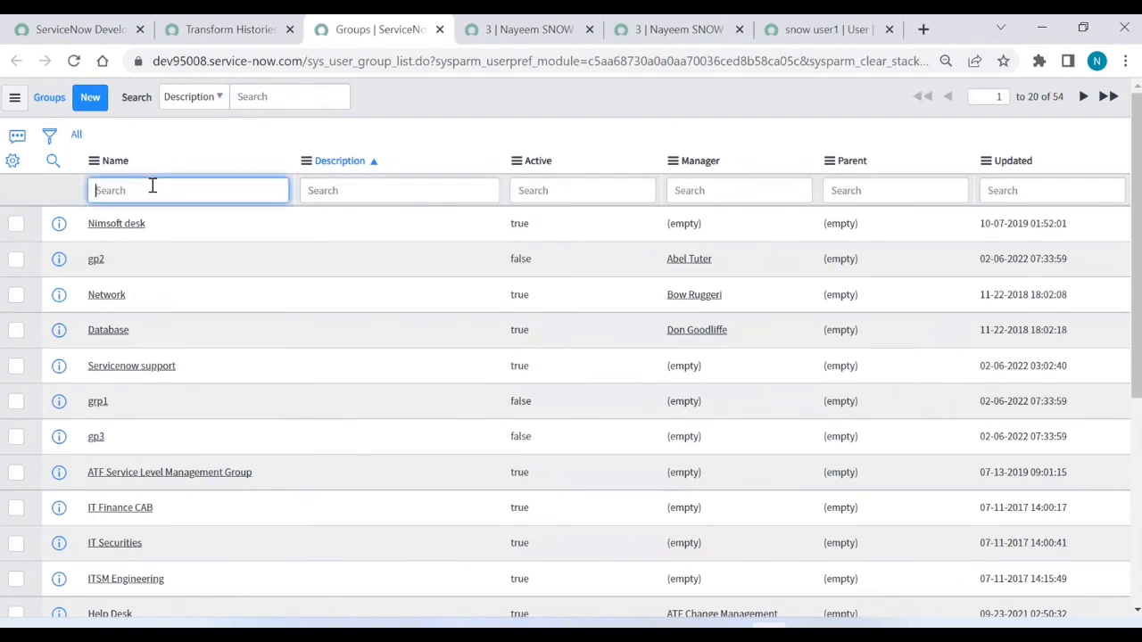
text(snow)
key(Return)
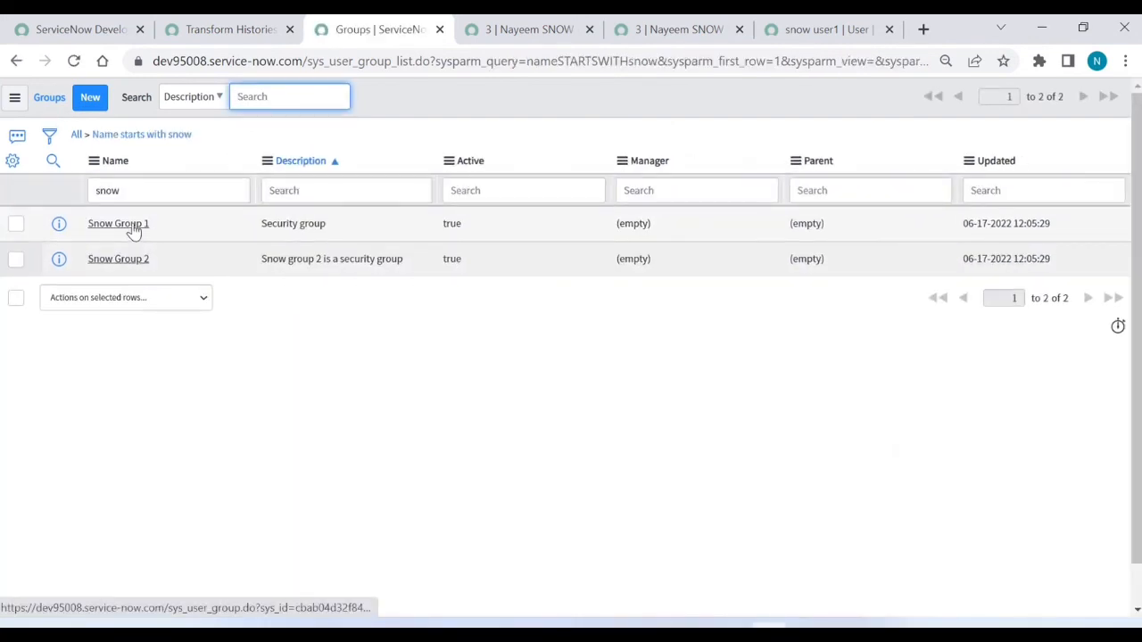
middle_click(132, 227)
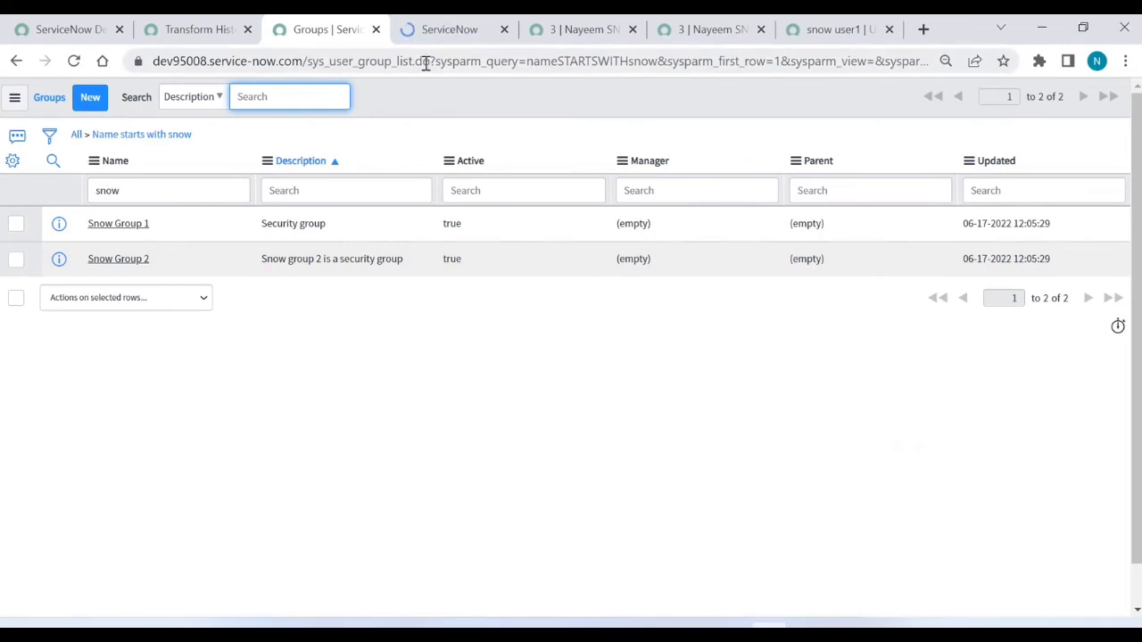
click(456, 31)
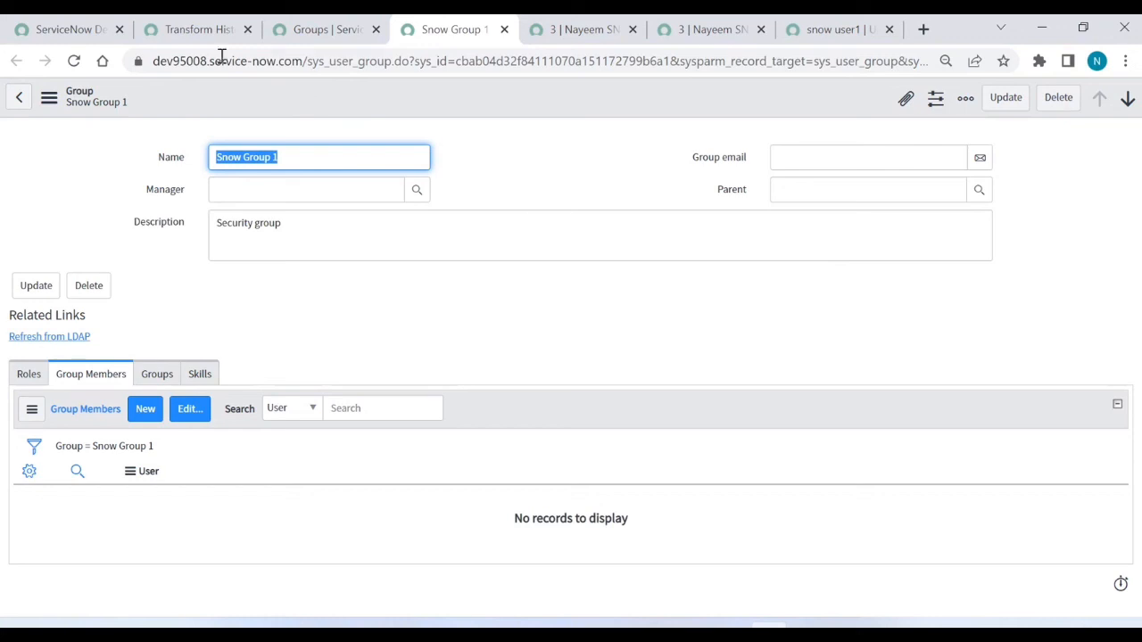
click(199, 36)
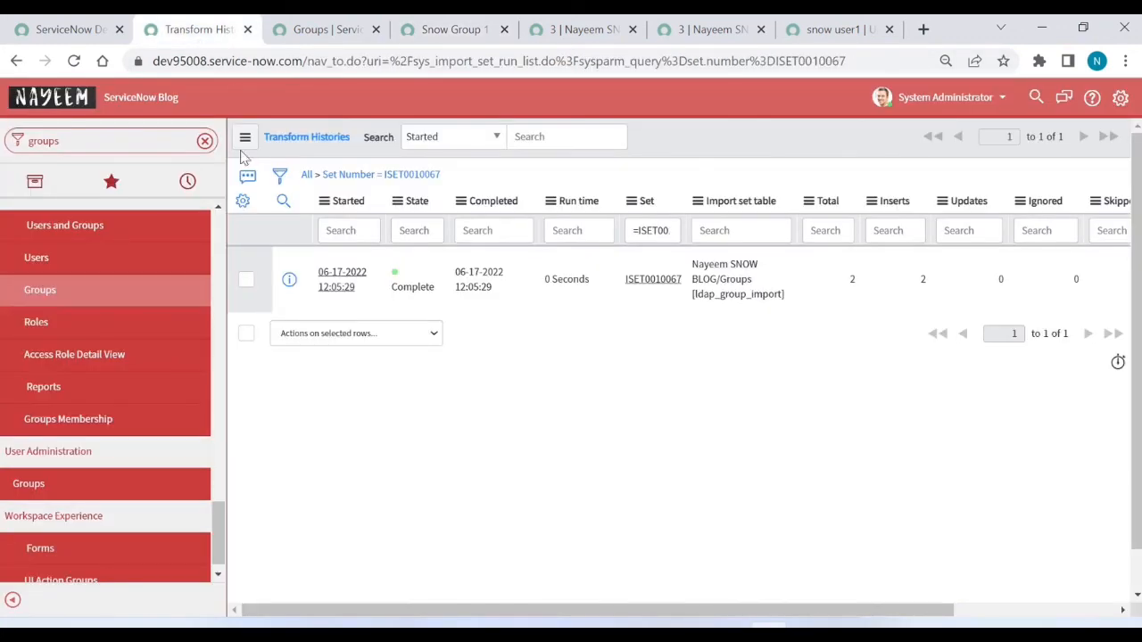
Step: Open the group import table's rows via .LIST and open the Snow Group 2 import row in a new tab
click(135, 140)
text(ldap_group_import)
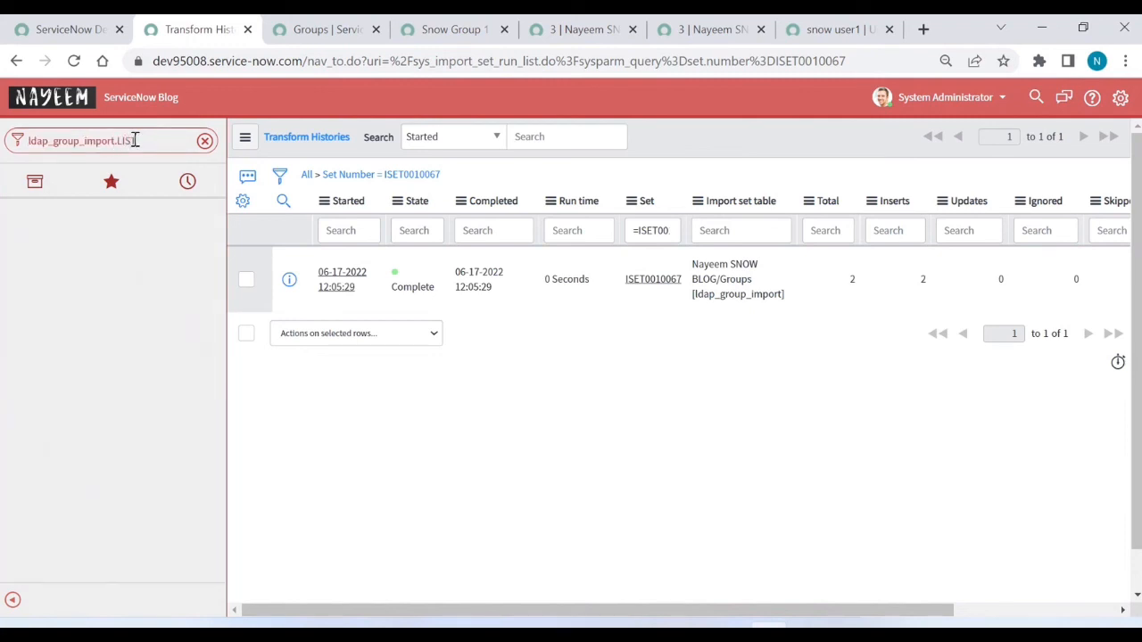
text(.LIST)
key(Return)
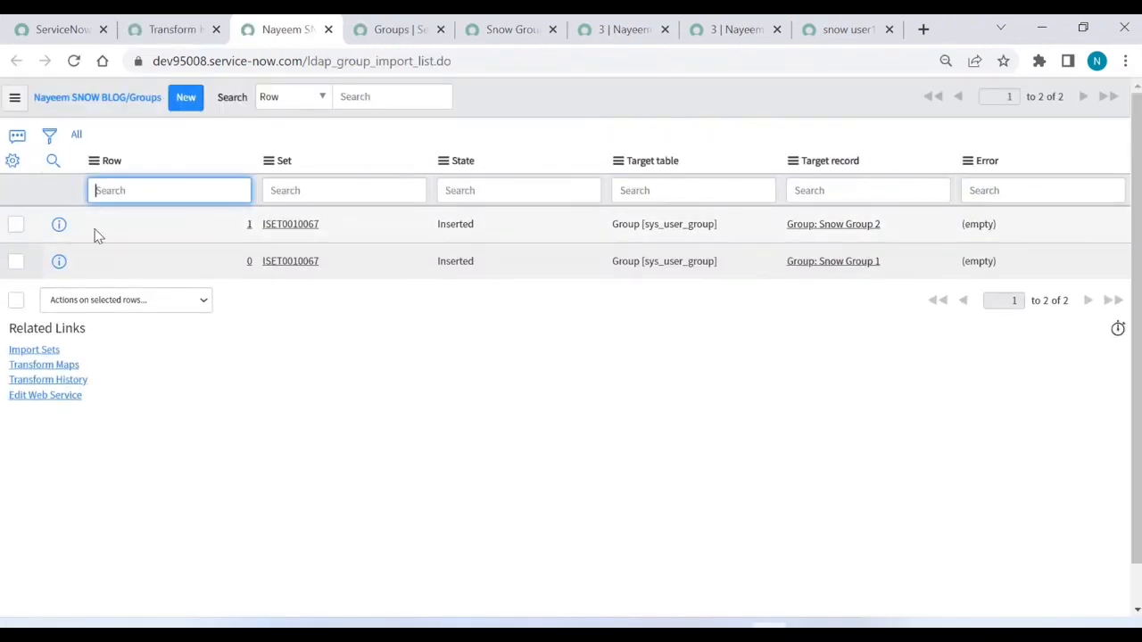
right_click(59, 225)
click(82, 238)
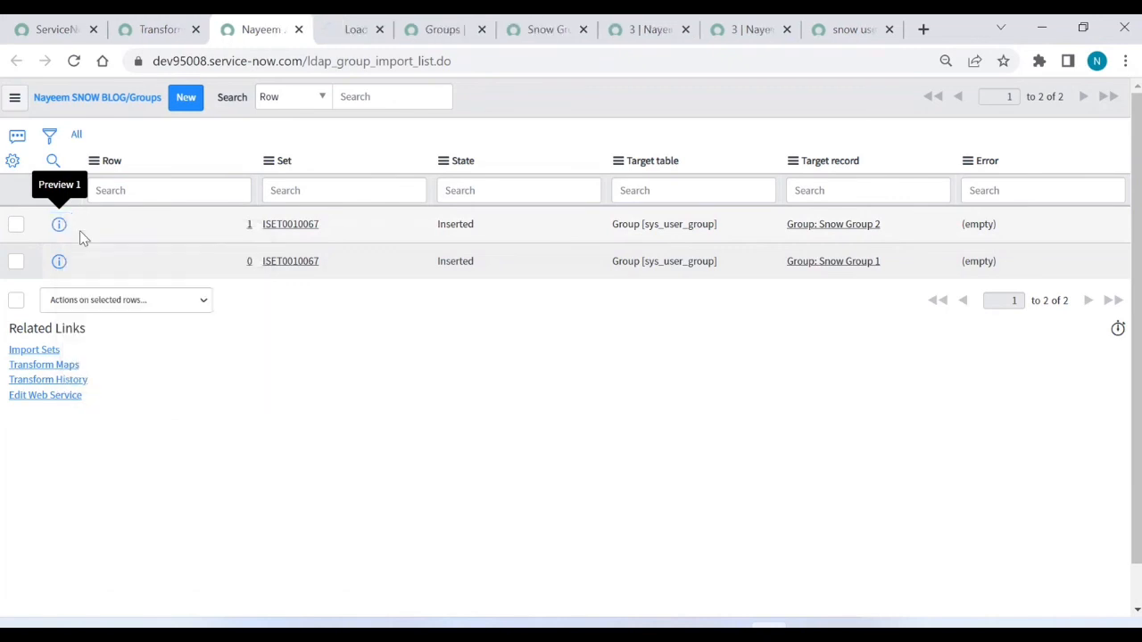
click(354, 35)
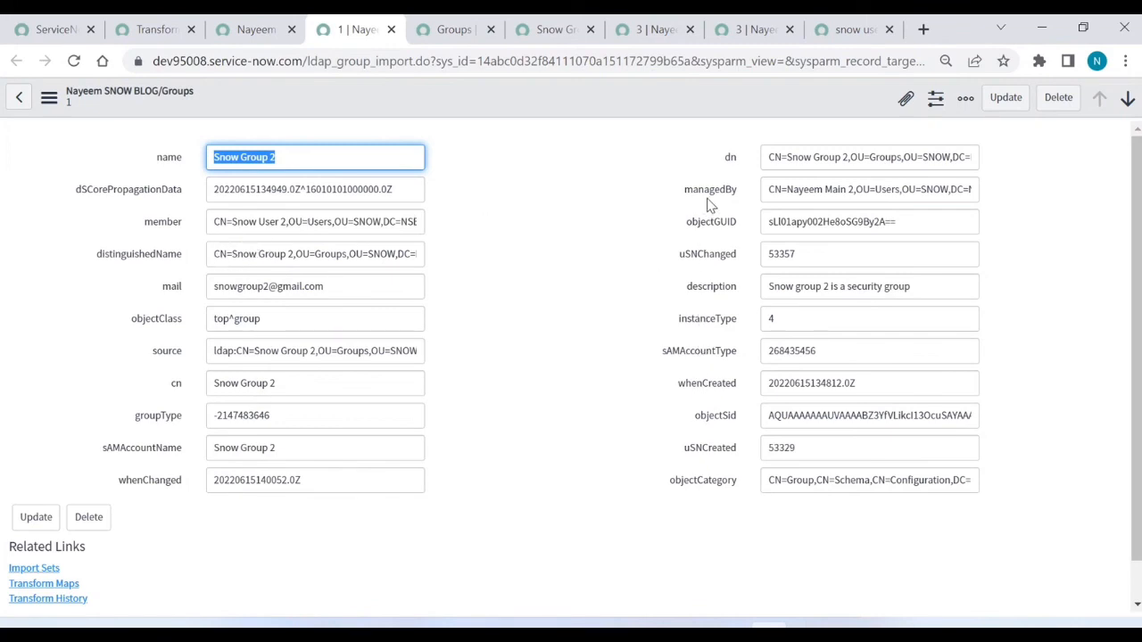
Step: Inspect the full managedBy value and bring up the managedBy field's configuration menu
click(796, 191)
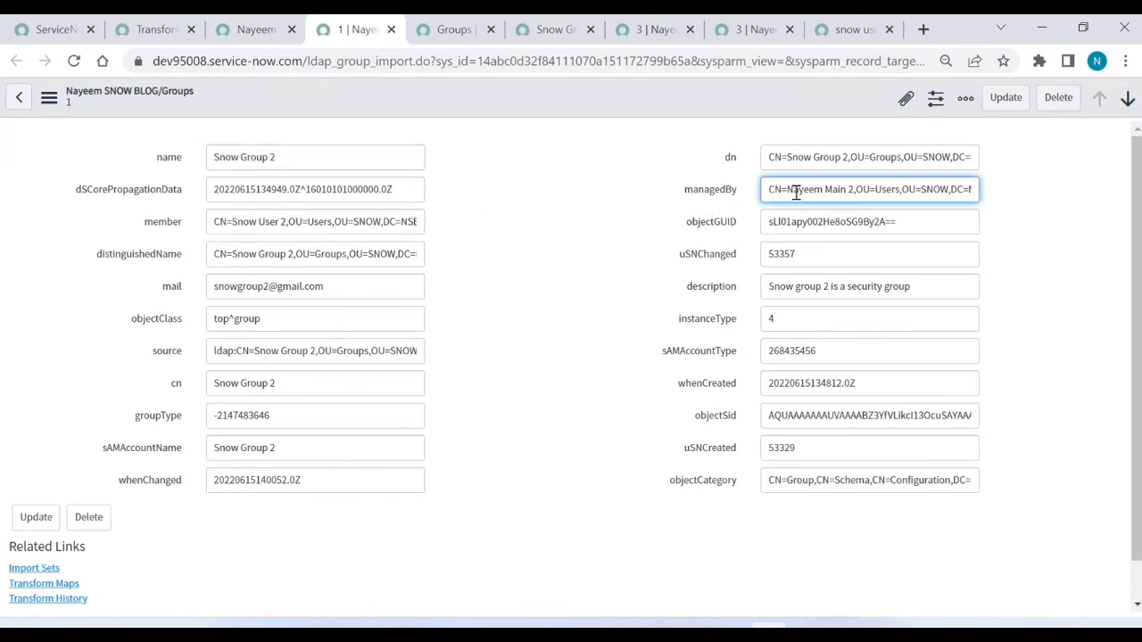
key(End)
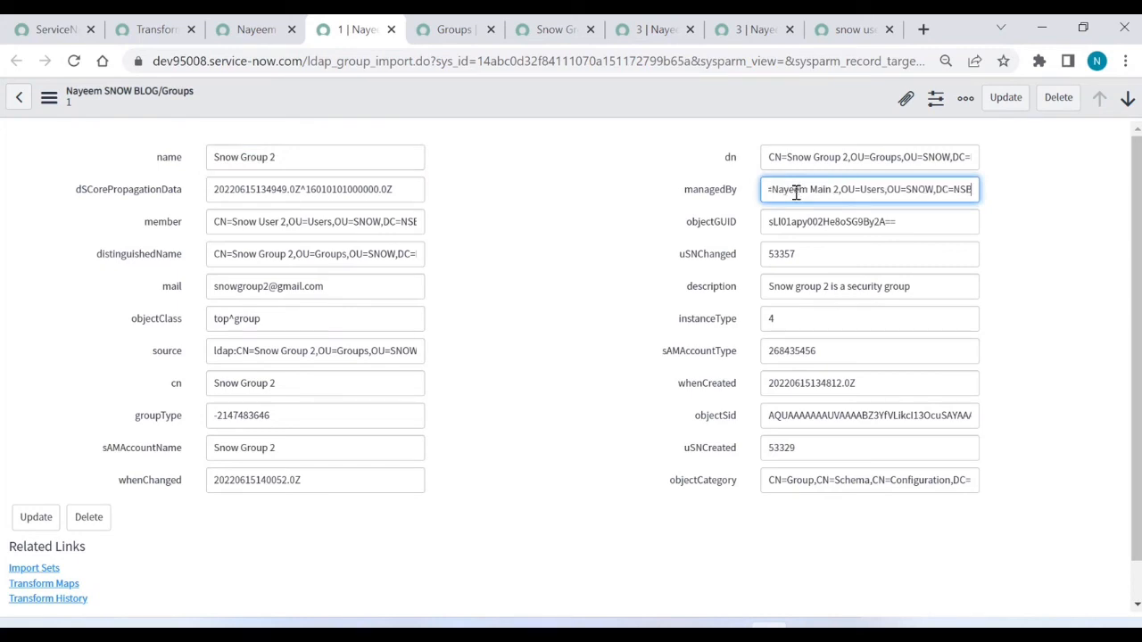
click(712, 195)
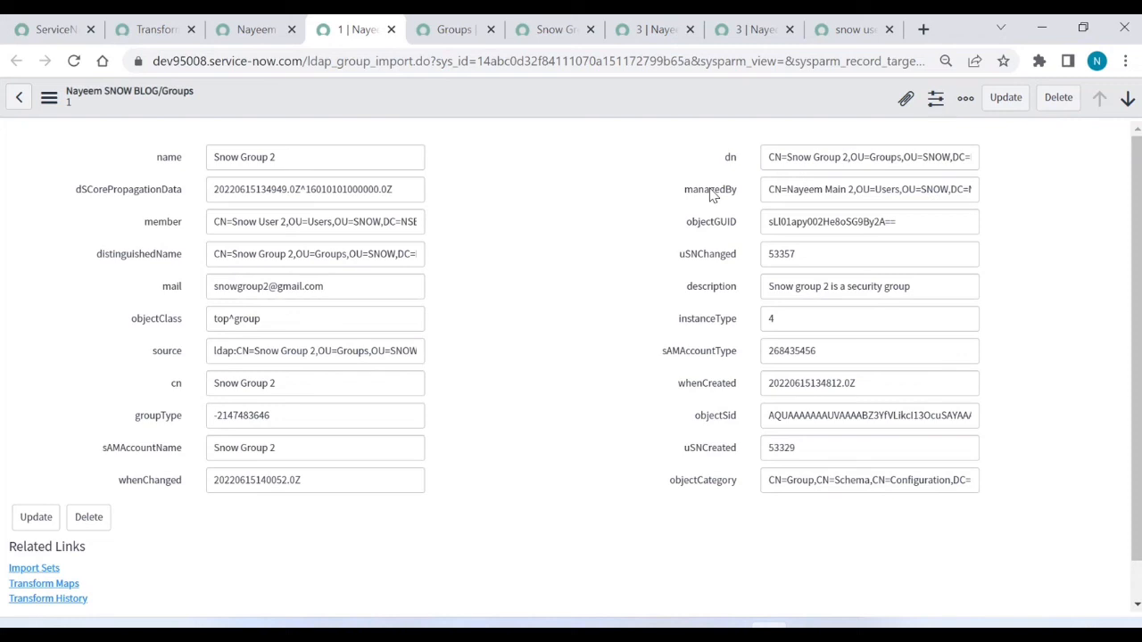
right_click(712, 195)
double_click(712, 196)
click(712, 195)
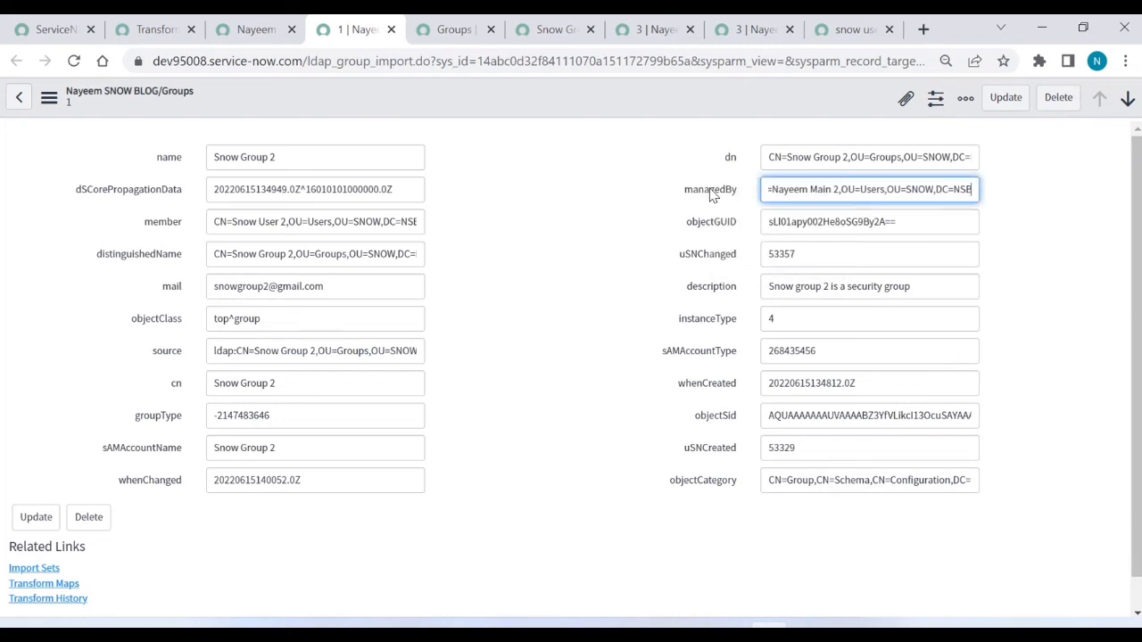
click(712, 196)
right_click(712, 196)
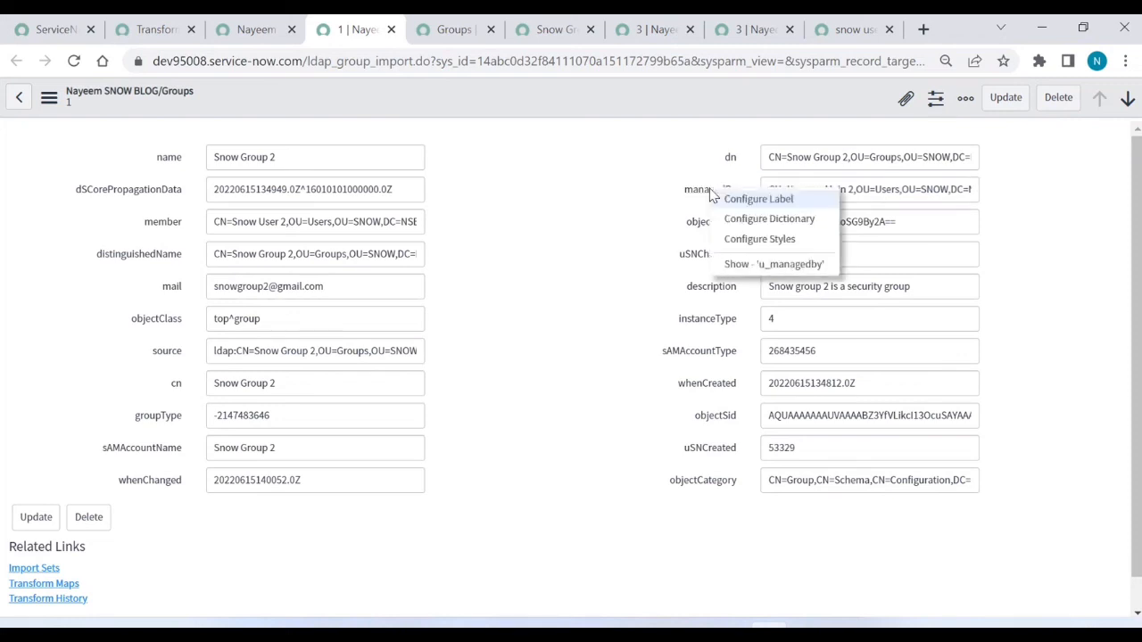
Step: Set the managedBy column's dictionary max length to 255 and save
click(747, 223)
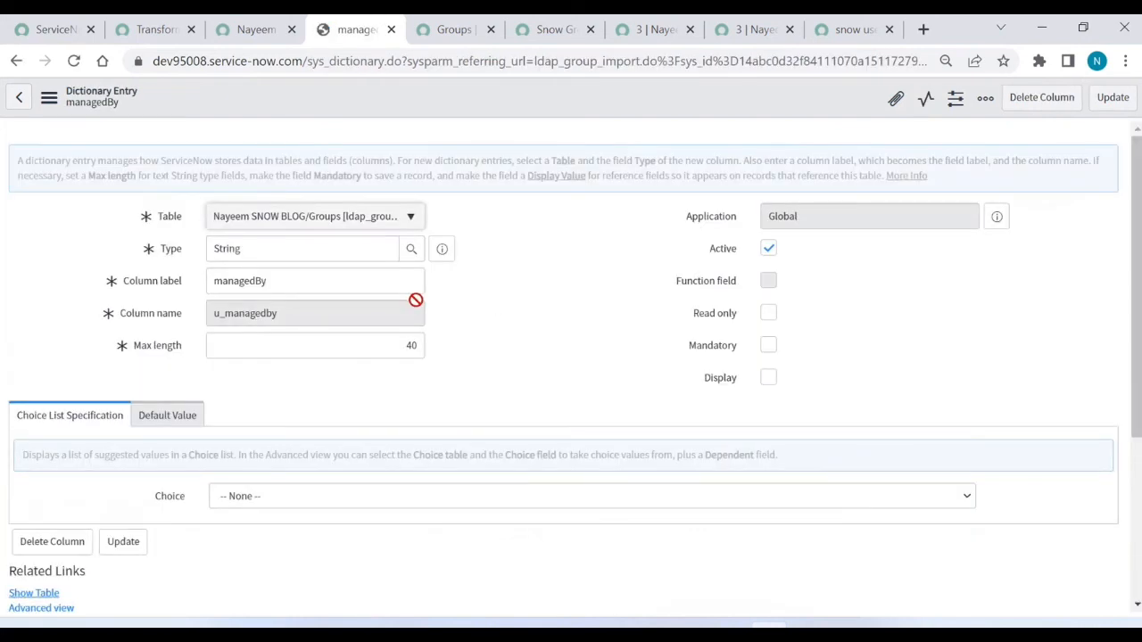
double_click(414, 348)
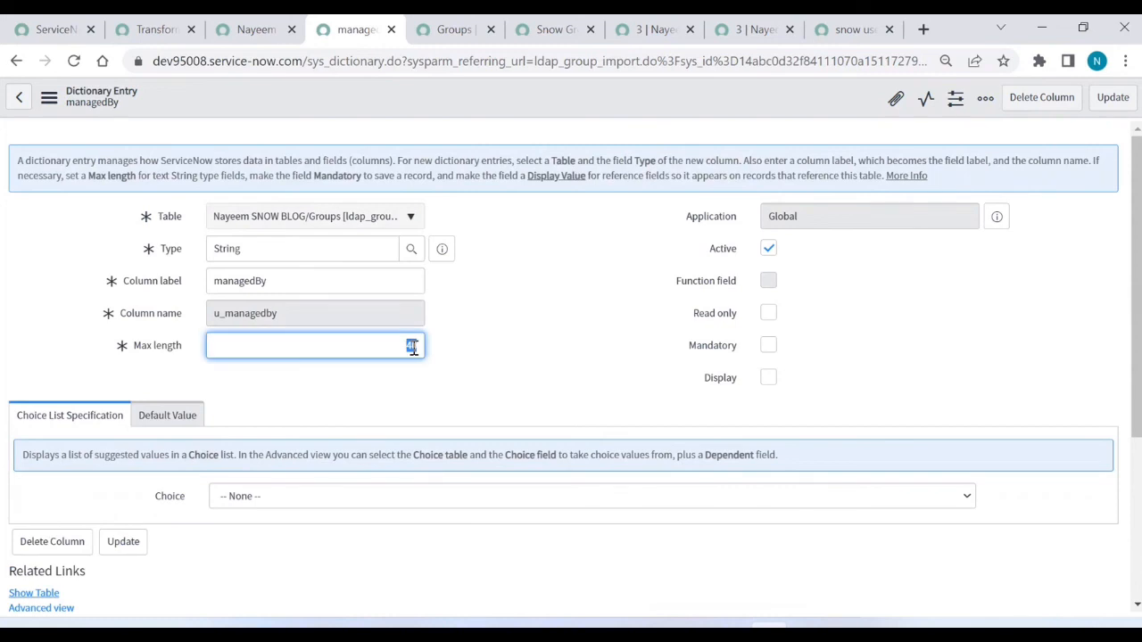
text(255)
click(1112, 100)
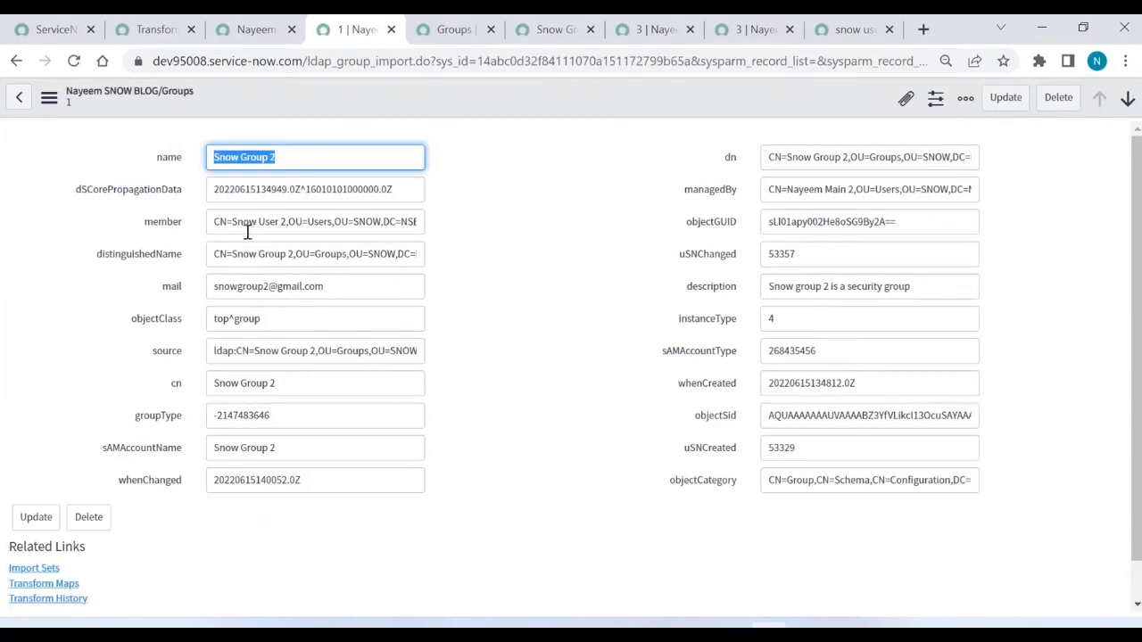
Step: Set the member column's dictionary max length to 4000 and save
right_click(177, 225)
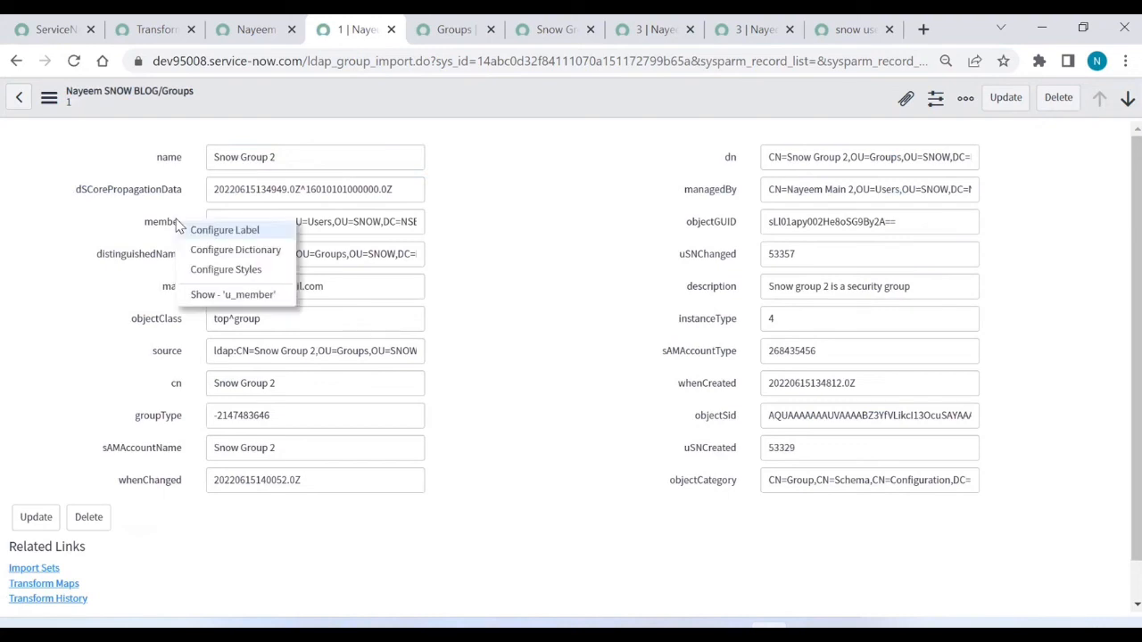
click(209, 253)
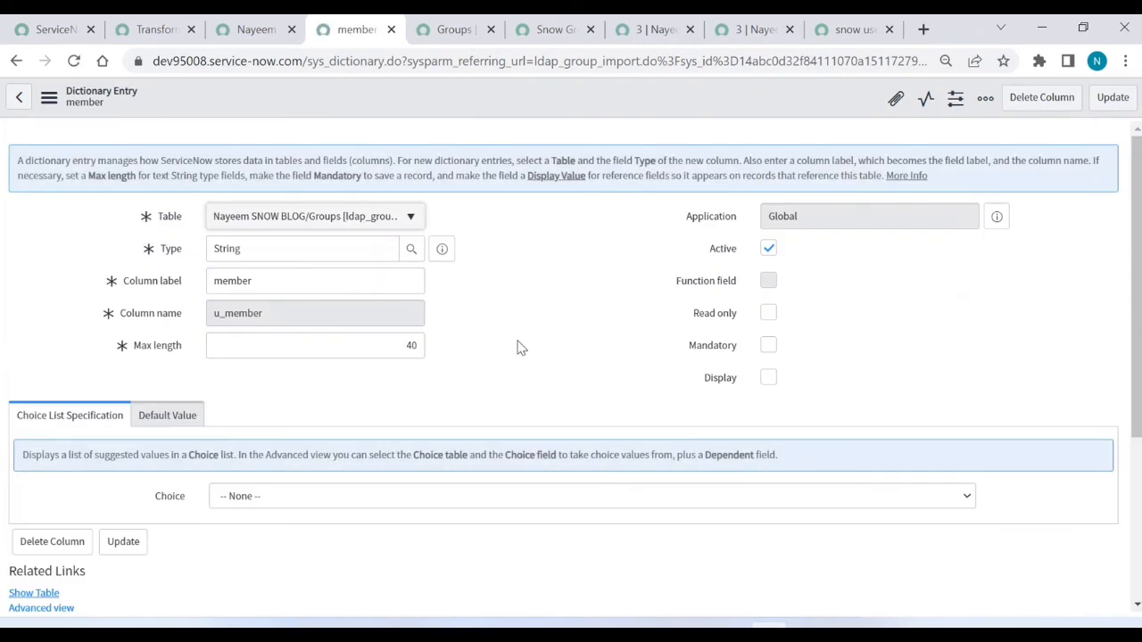
click(424, 346)
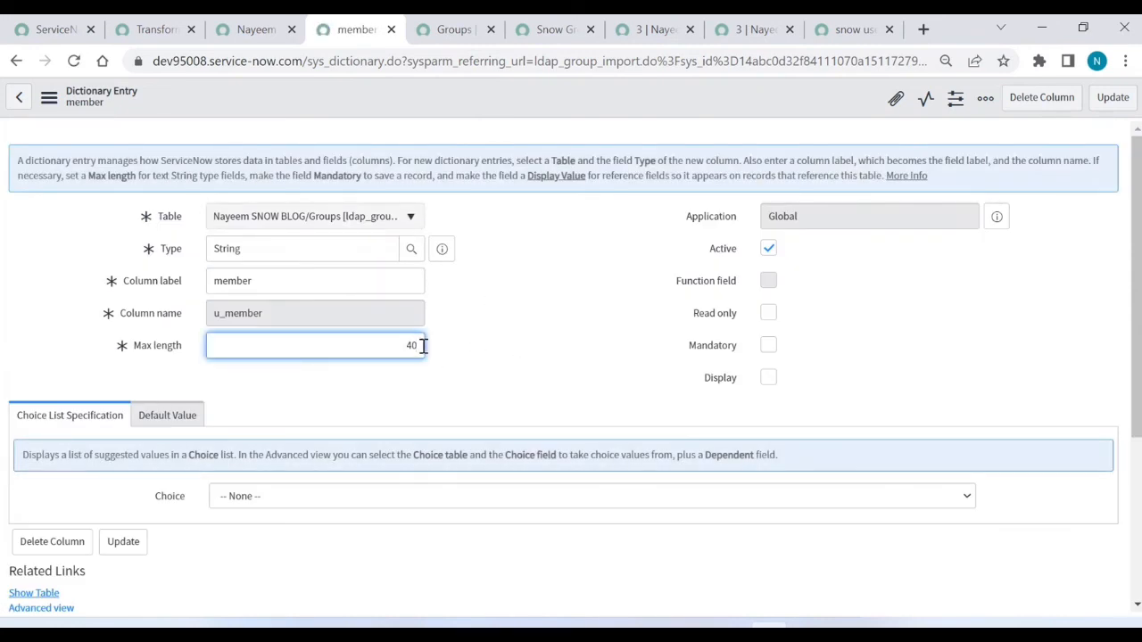
text(00)
click(1116, 101)
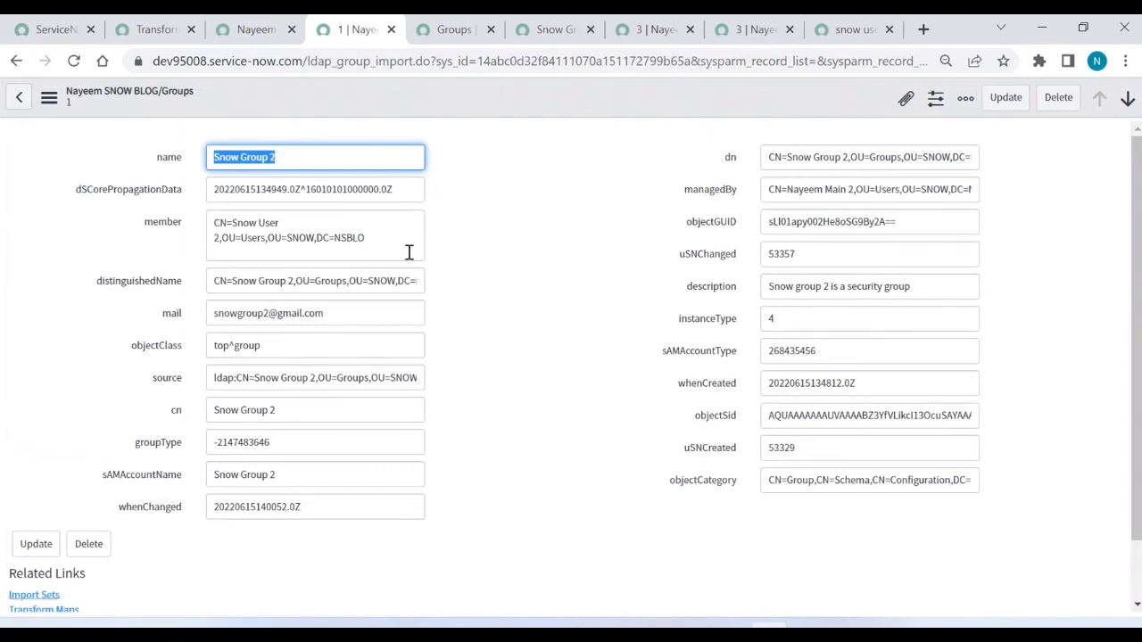
Step: Go to the import set's Transform Histories page and filter the navigator to 'scheduled'
click(254, 36)
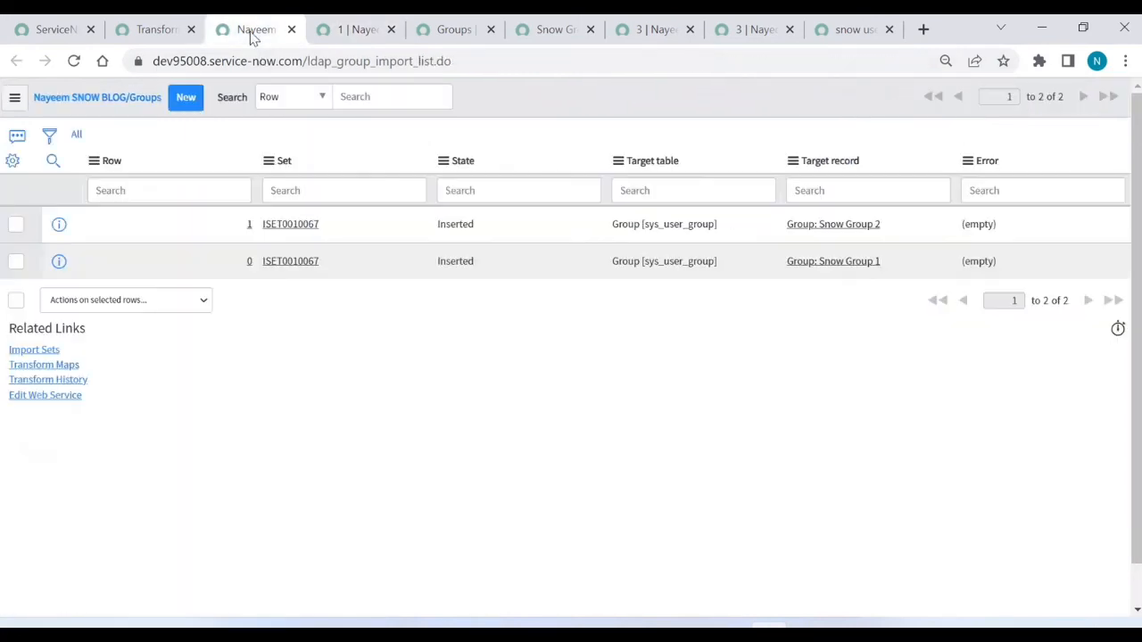
click(147, 27)
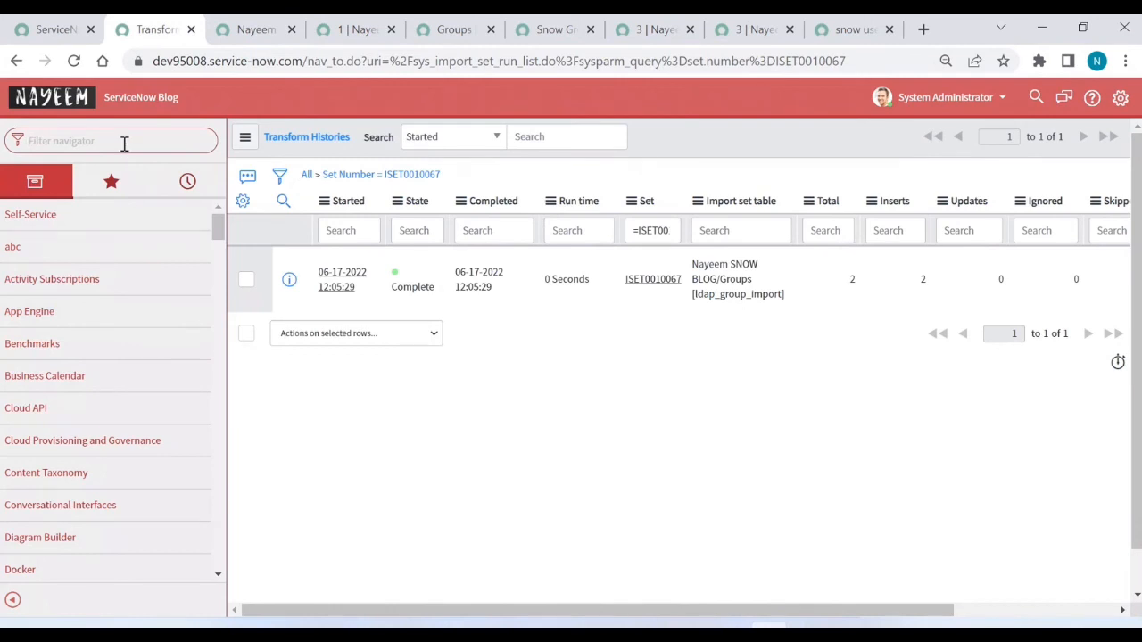
text(scheduled)
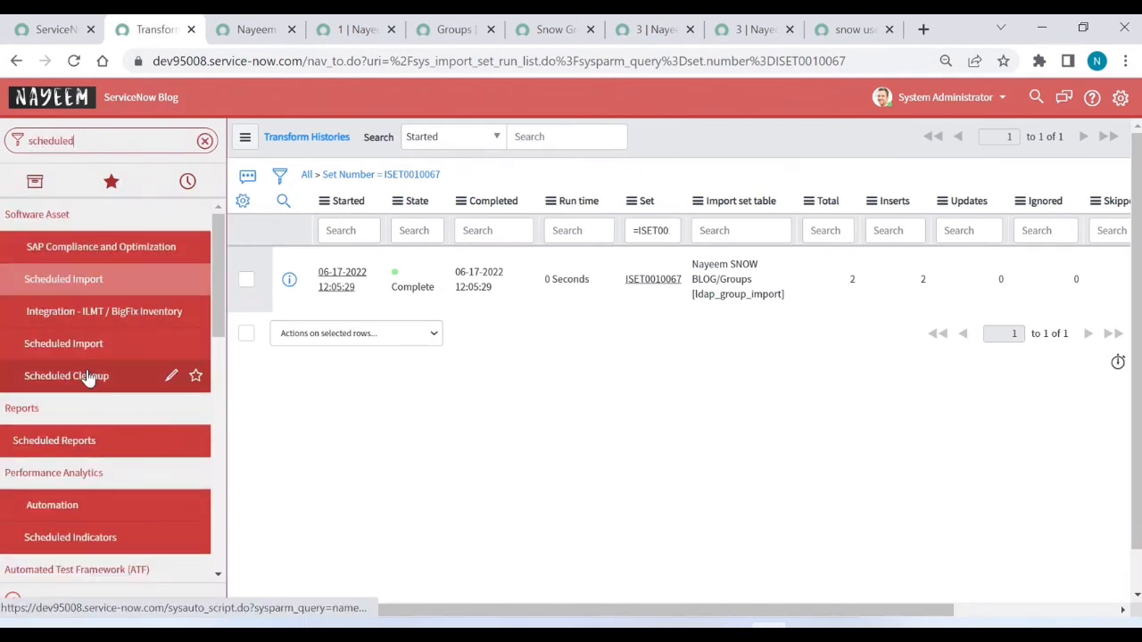
key(BackSpace)
key(BackSpace)
key(BackSpace)
key(BackSpace)
key(BackSpace)
key(BackSpace)
key(BackSpace)
key(BackSpace)
key(BackSpace)
Step: Filter the navigator to 'ldap' and Execute Now on the Groups Import scheduled load
text(ld)
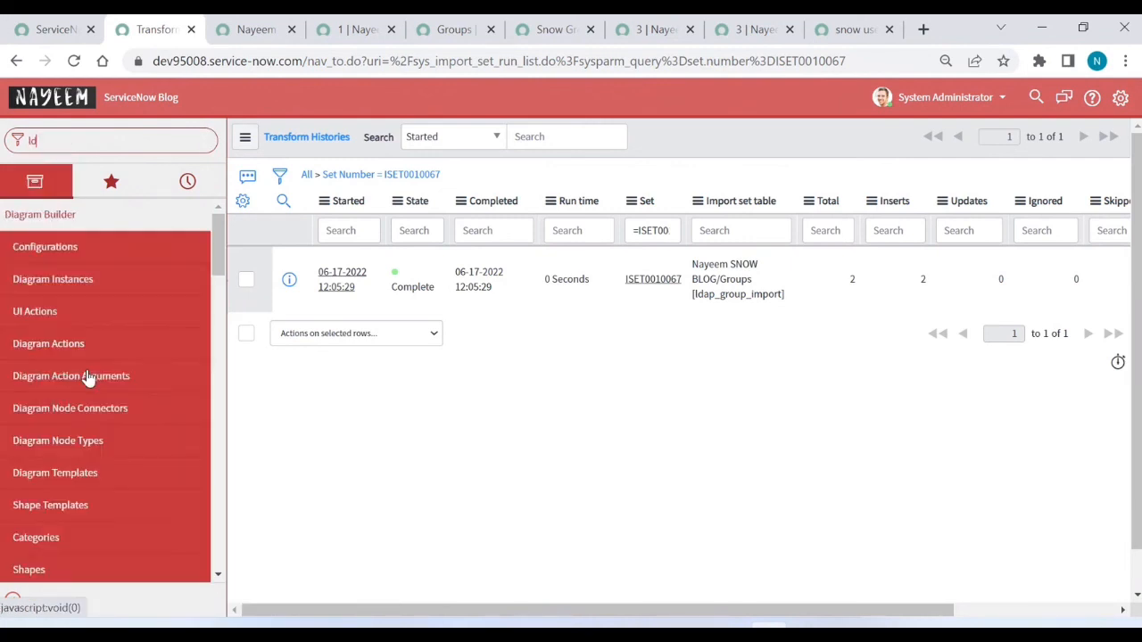
text(ap)
click(51, 425)
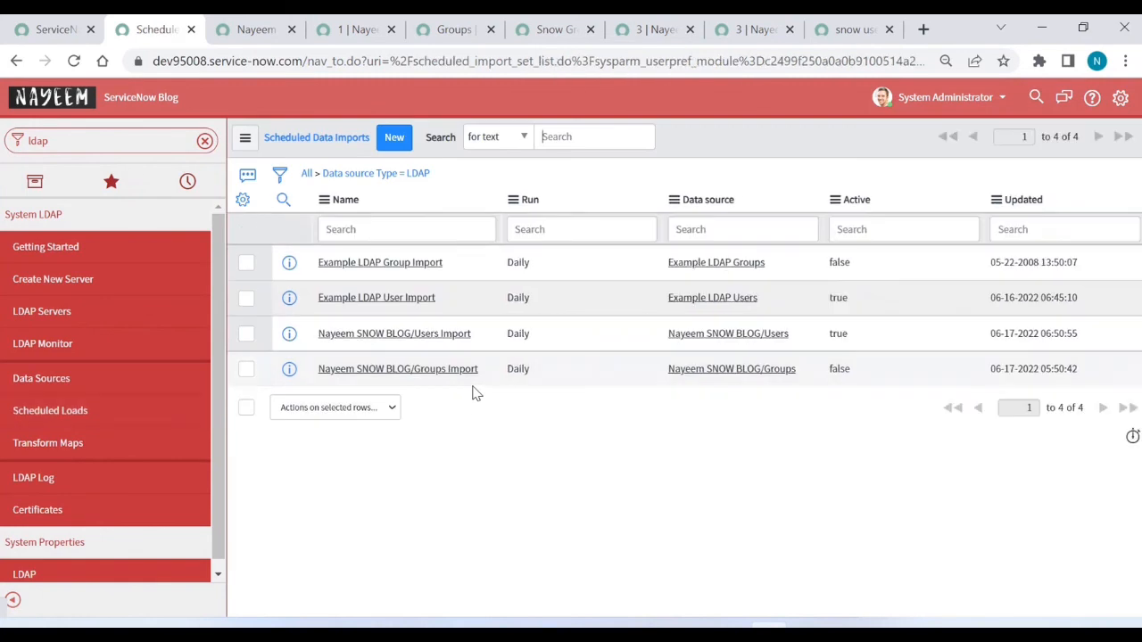
click(446, 375)
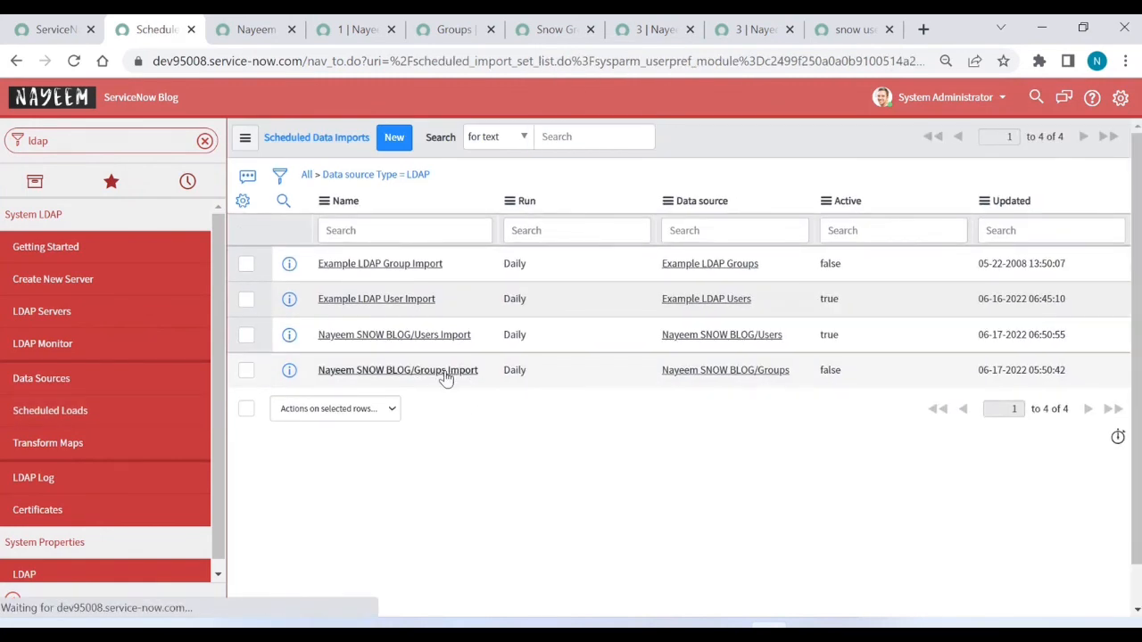
click(444, 375)
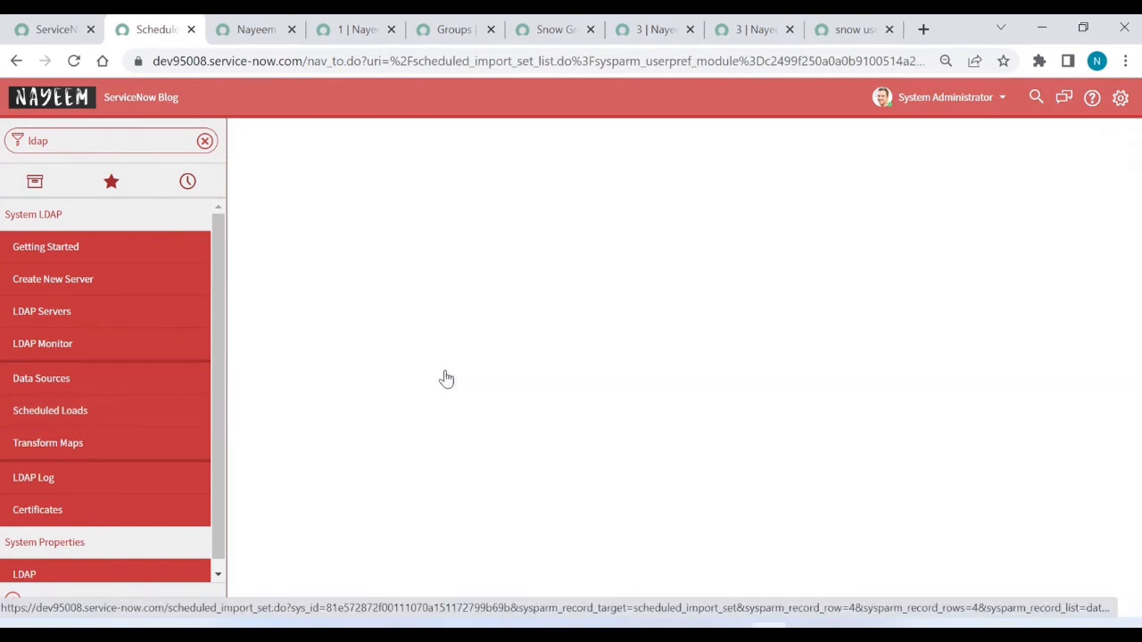
click(994, 139)
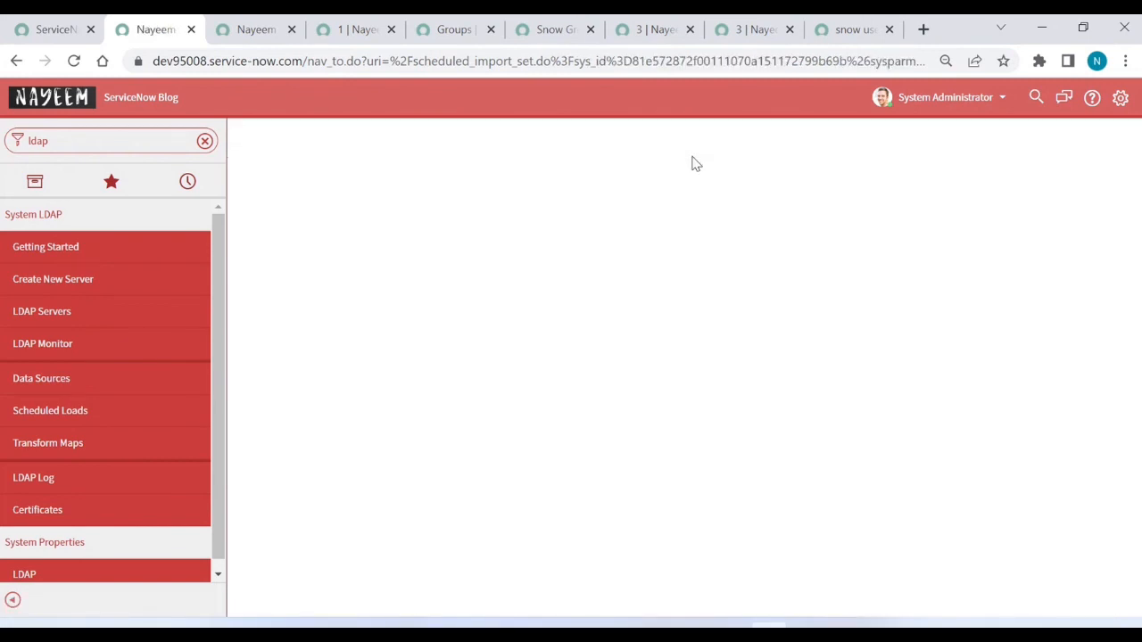
Step: Refresh the Snow groups list and open Snow Group 1 in a new tab to view its members
click(453, 32)
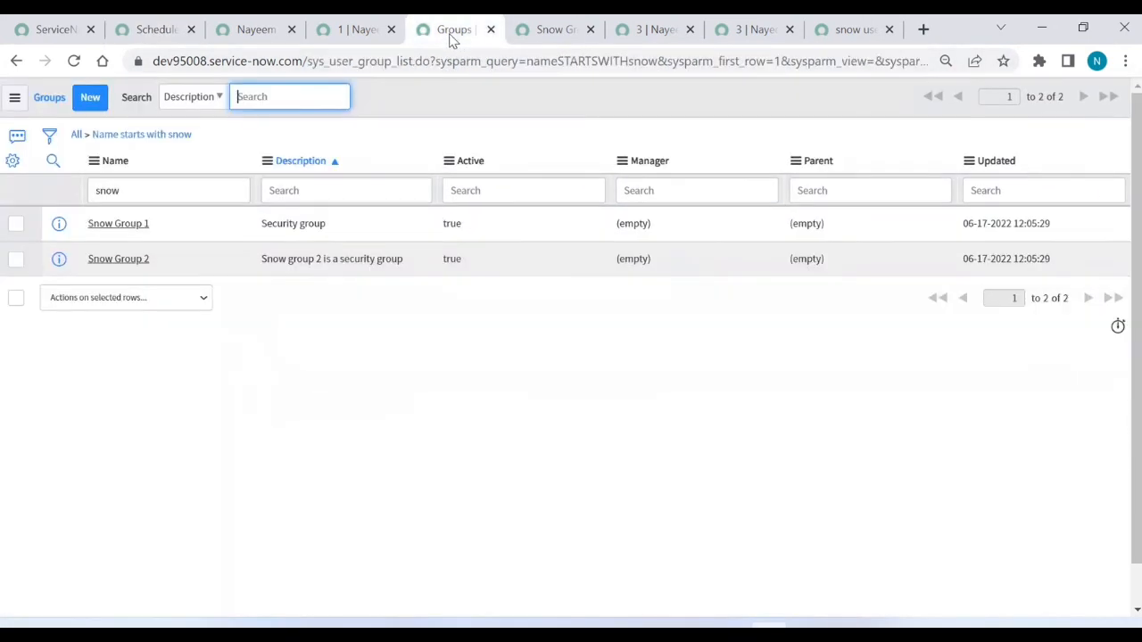
click(167, 134)
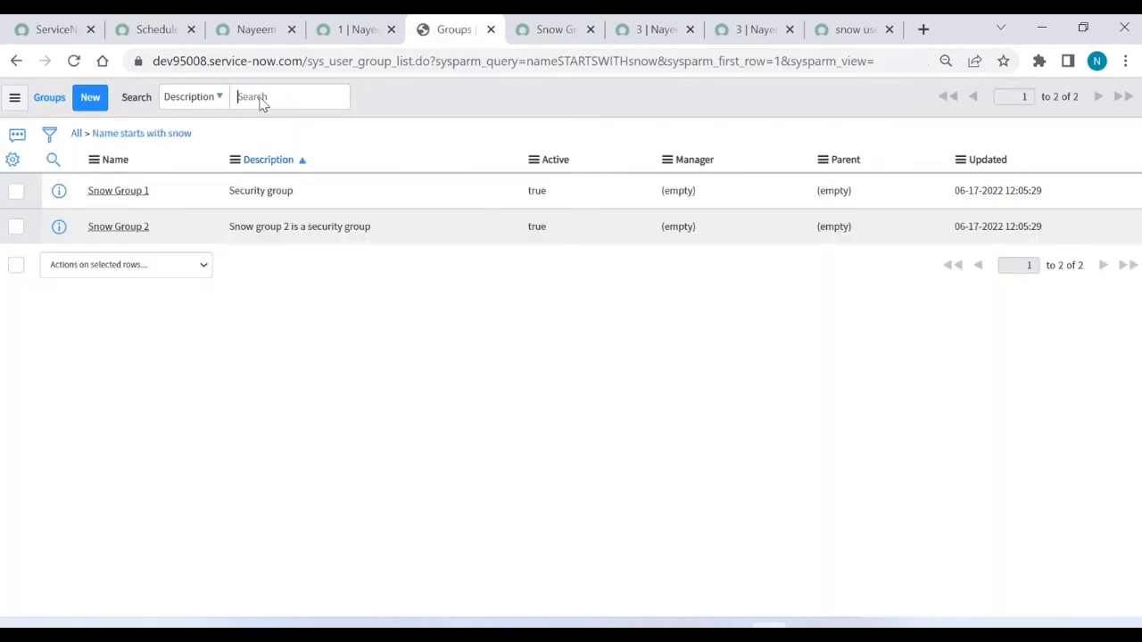
middle_click(123, 224)
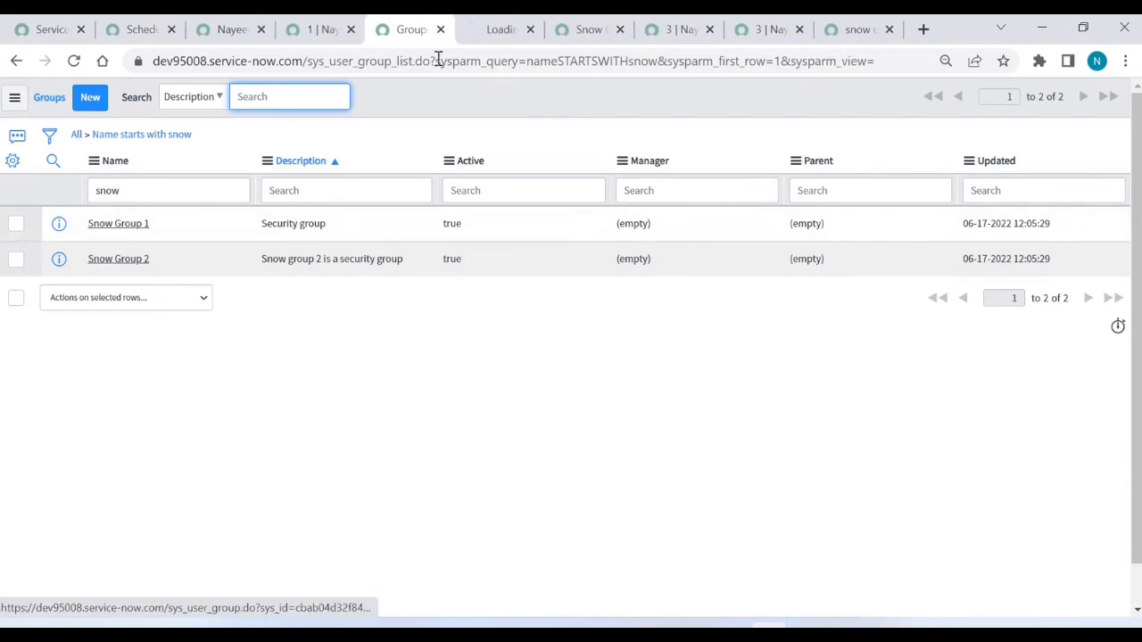
click(488, 35)
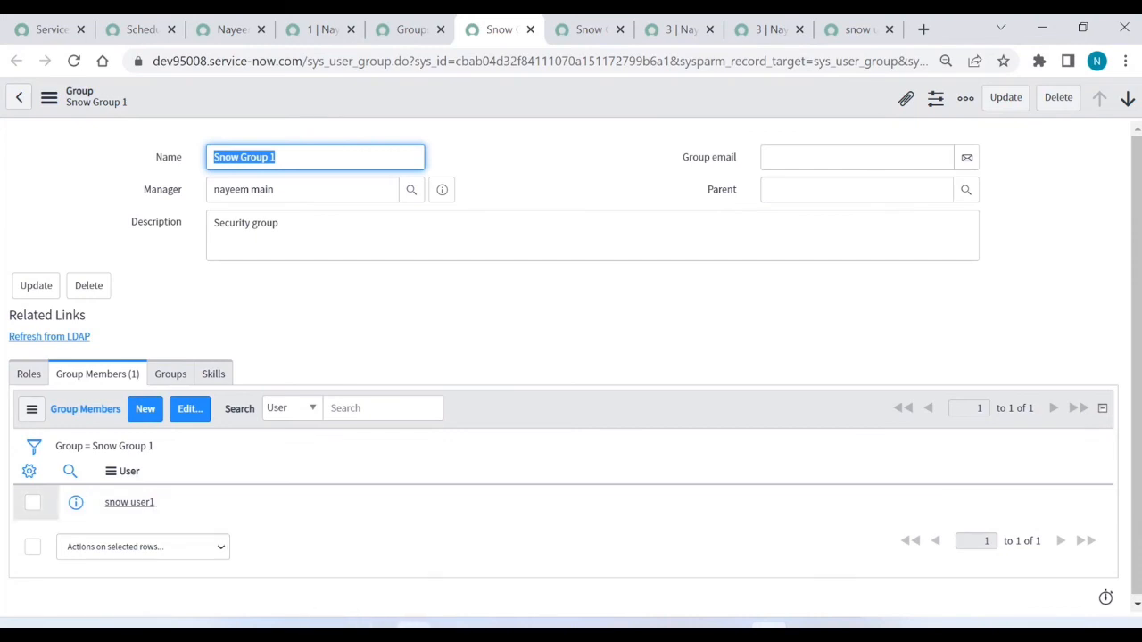
Step: Sign into the Nayeem Lab 1 VM as administrator and bring up Active Directory Users and Computers
mouse_move(414, 630)
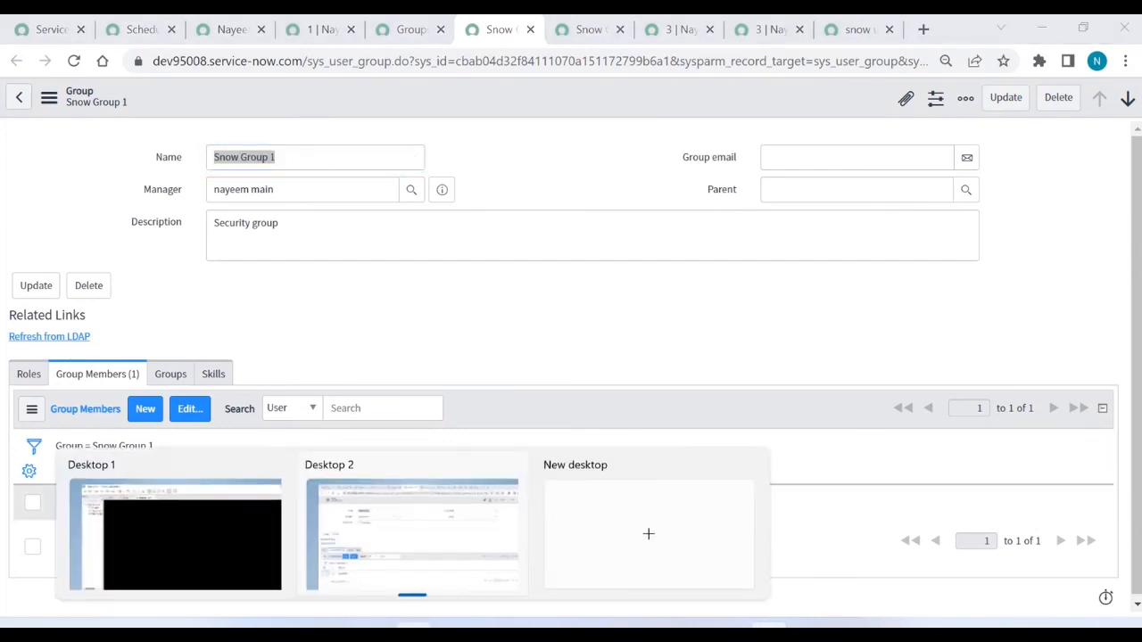
click(214, 538)
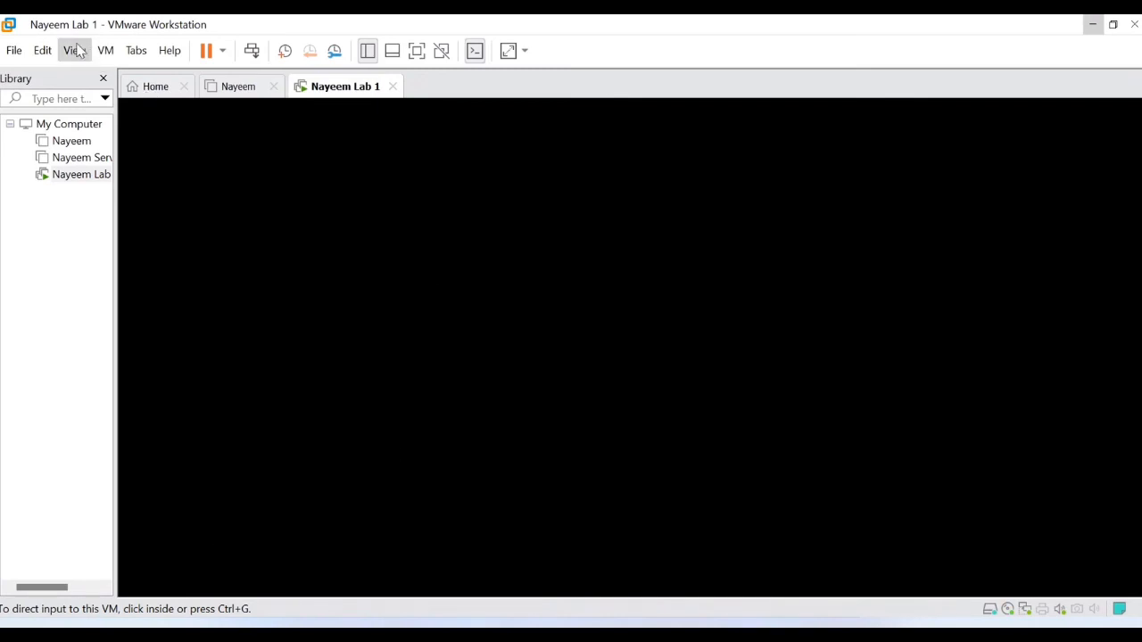
click(104, 51)
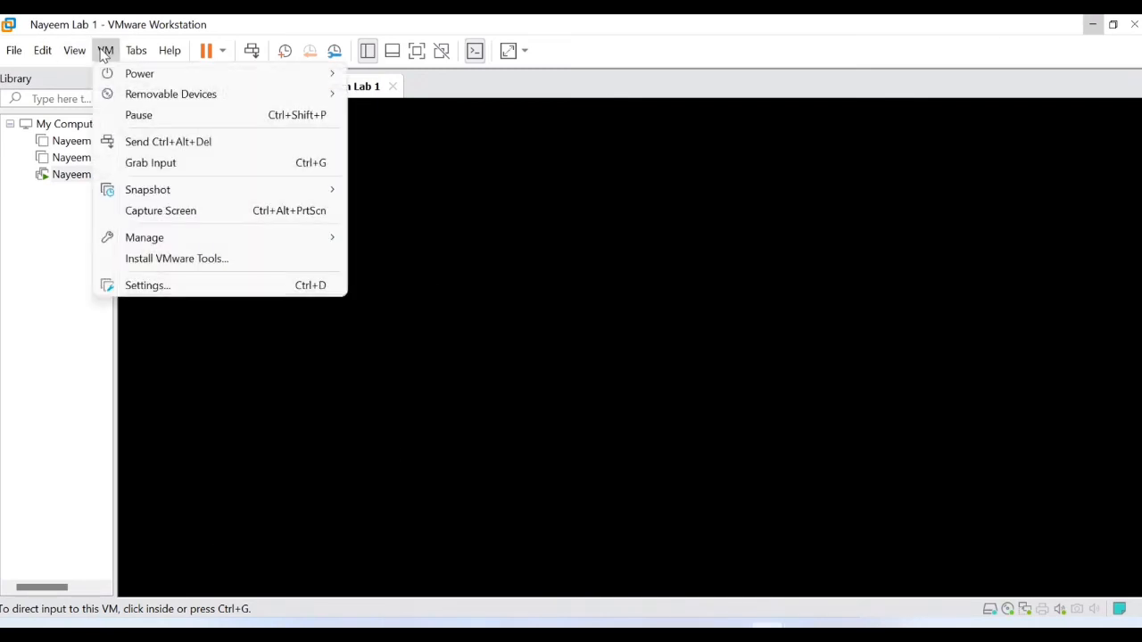
click(183, 143)
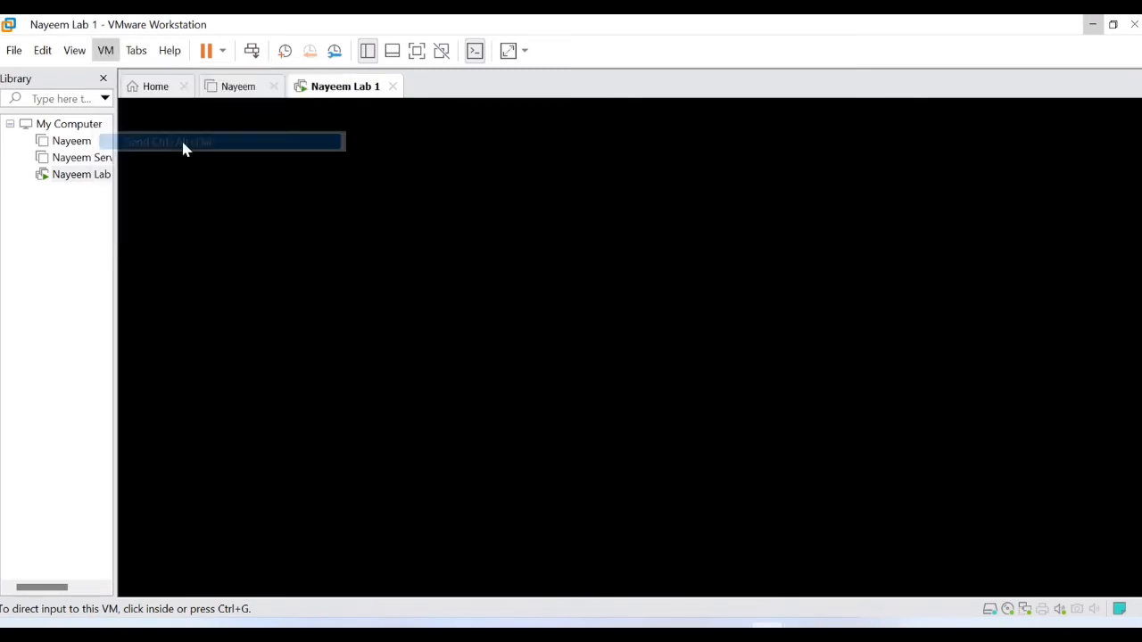
click(648, 361)
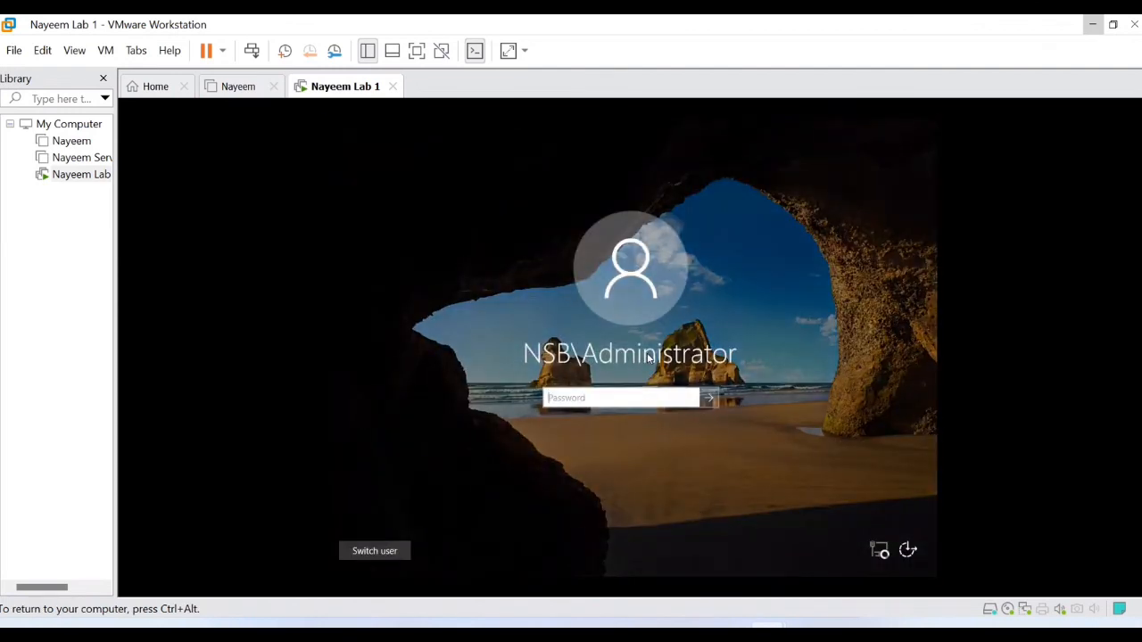
text(Pa)
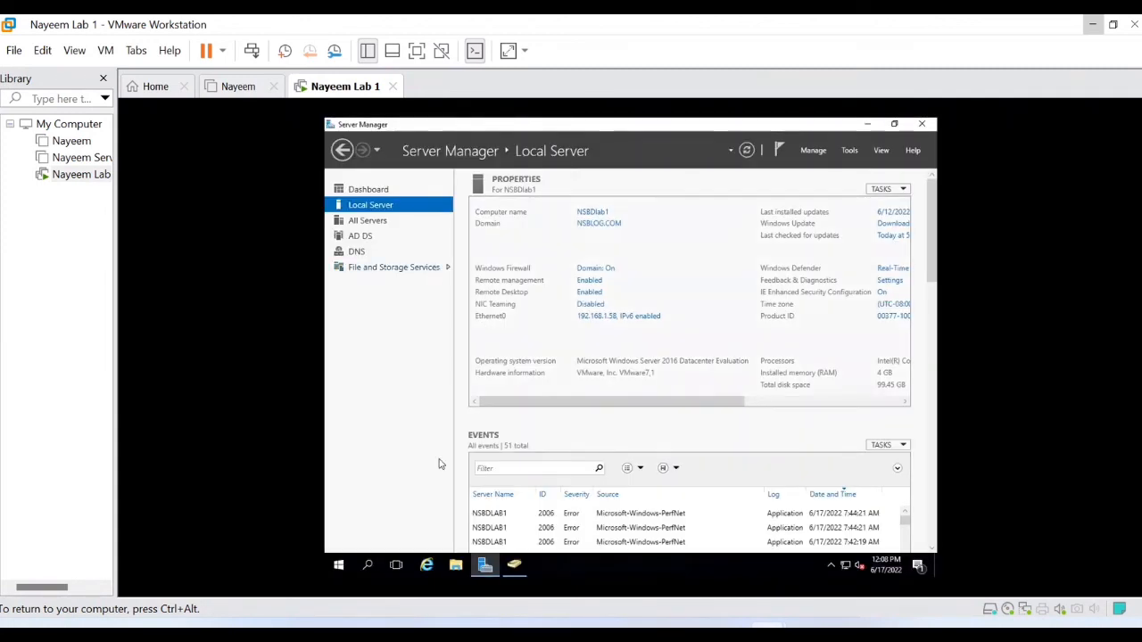
mouse_move(514, 564)
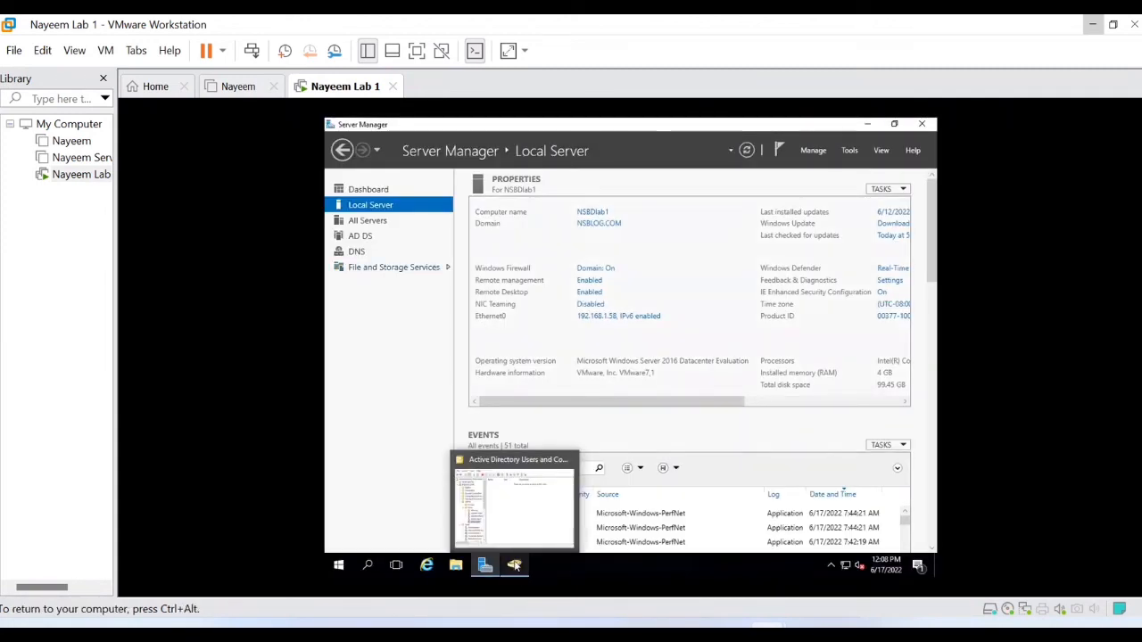
click(514, 538)
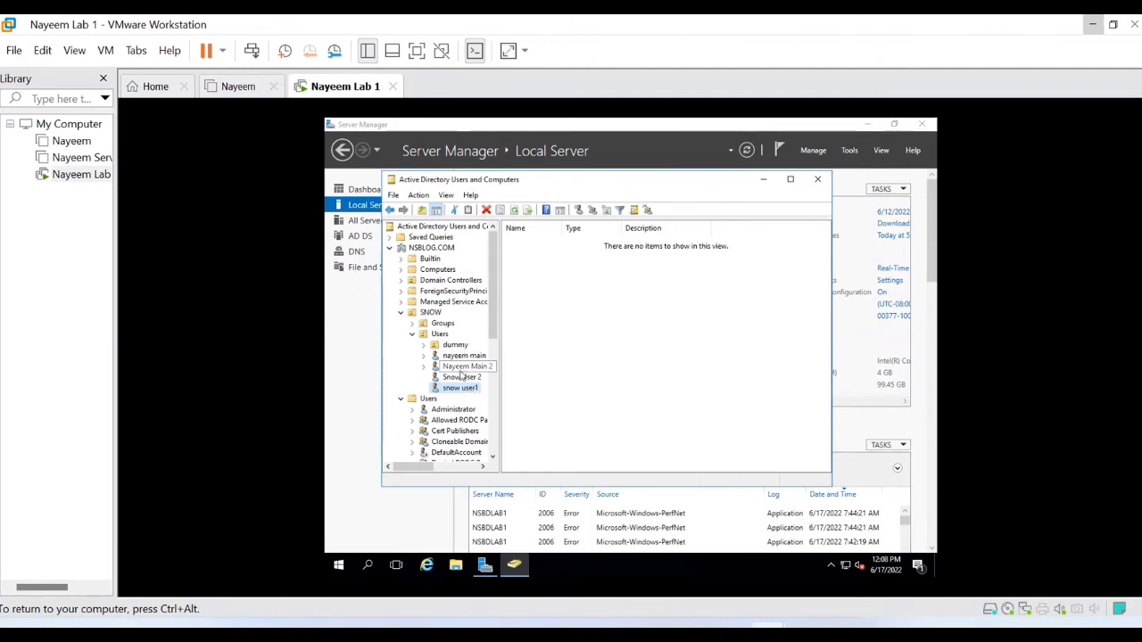
Step: In Snow Group 1's properties, remove snow user1 from the Members list
click(414, 325)
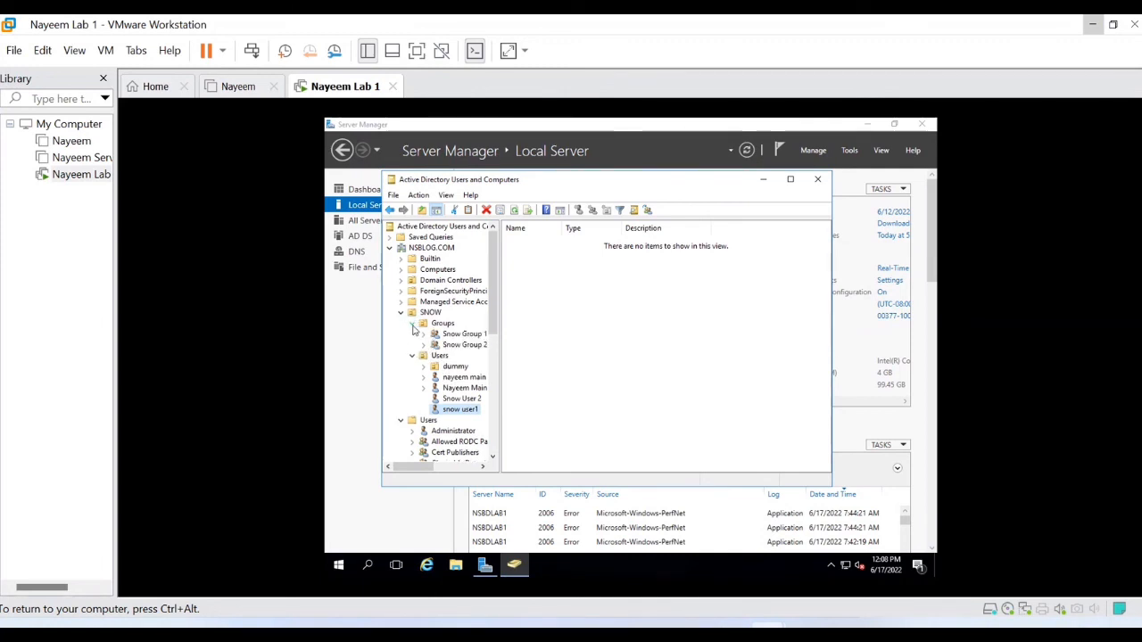
right_click(462, 335)
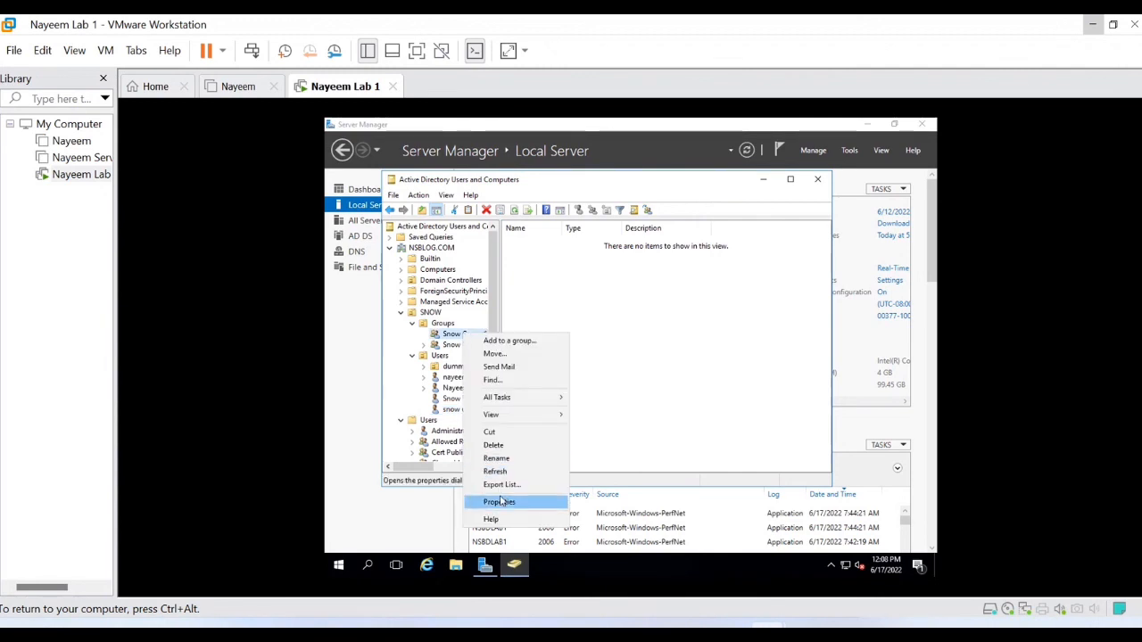
click(500, 502)
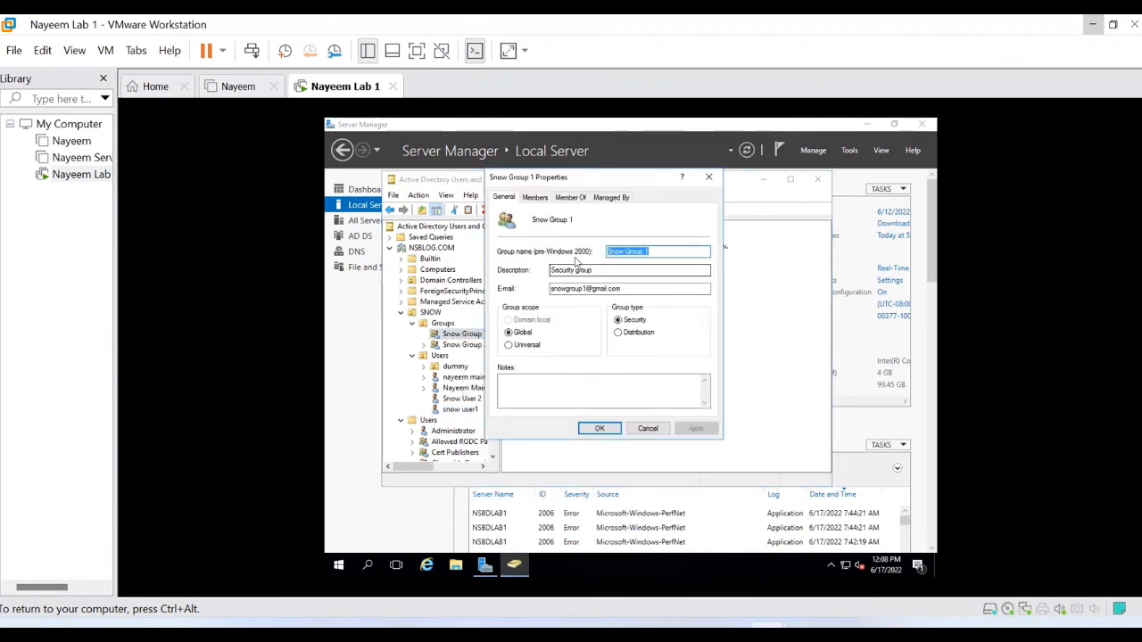
click(540, 201)
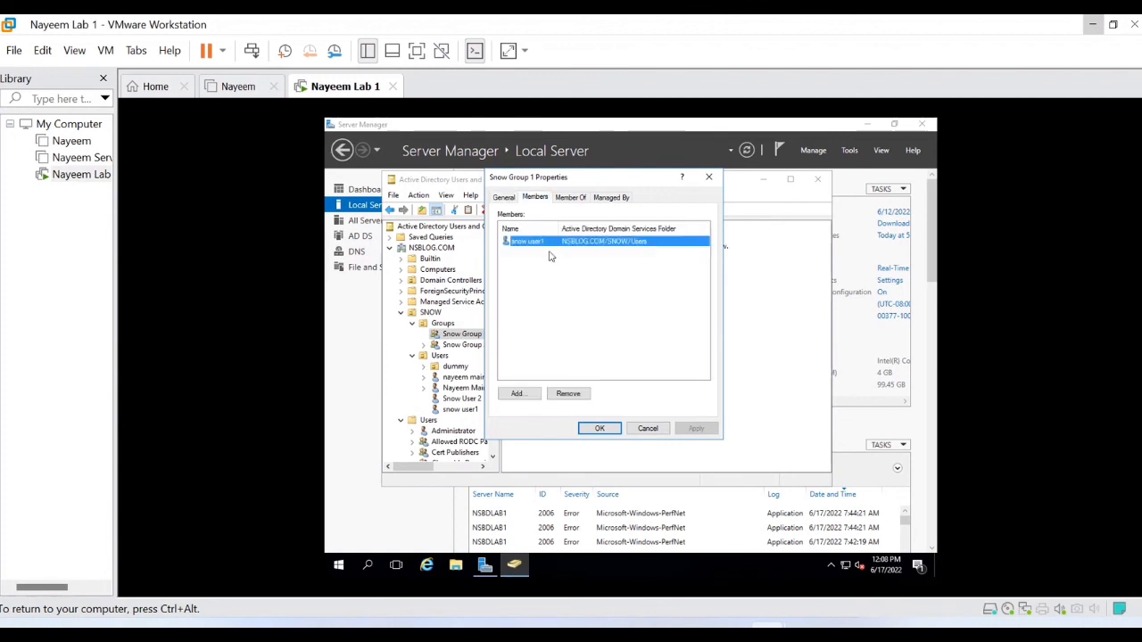
click(566, 394)
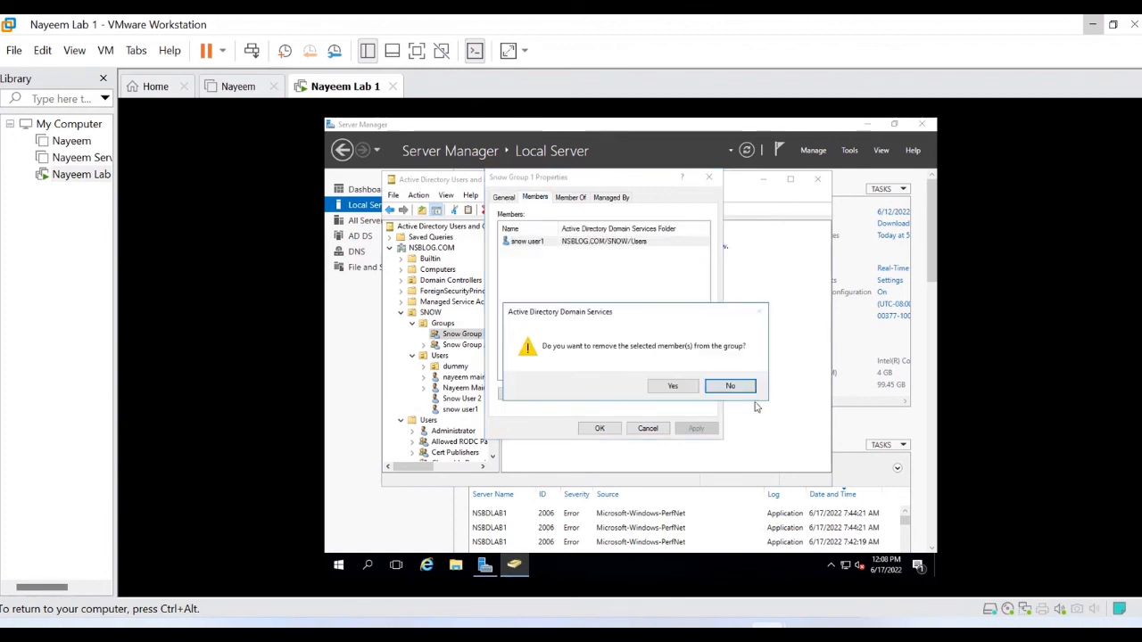
click(671, 387)
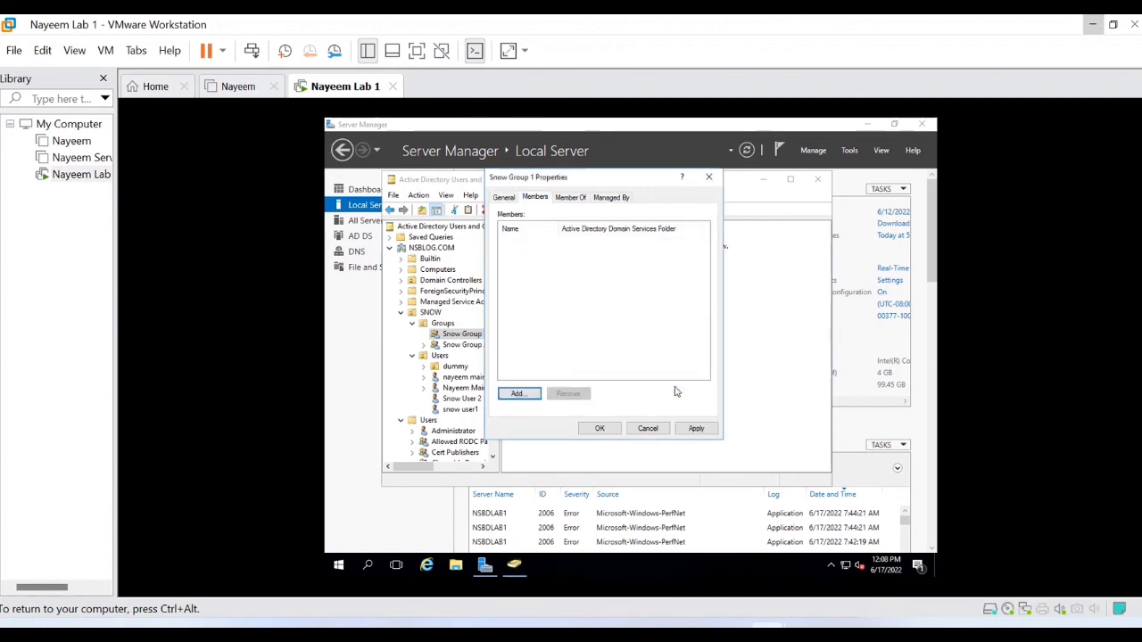
Step: Add Snow User 2 as a member via Check Names, then Apply and OK
click(521, 394)
text(snow)
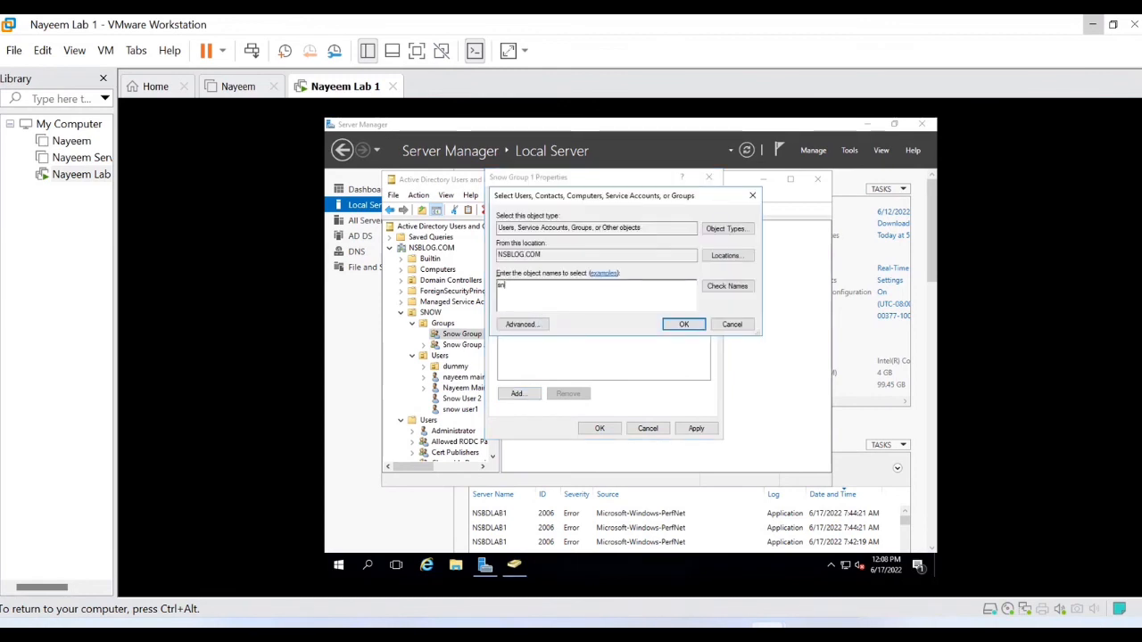
click(728, 287)
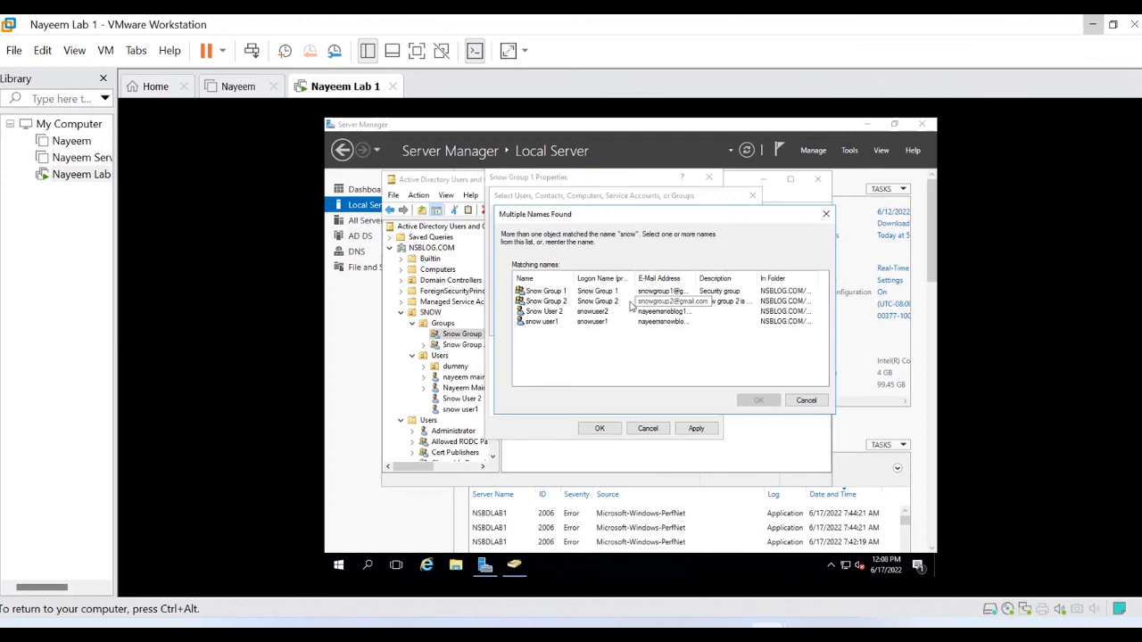
click(560, 312)
click(757, 401)
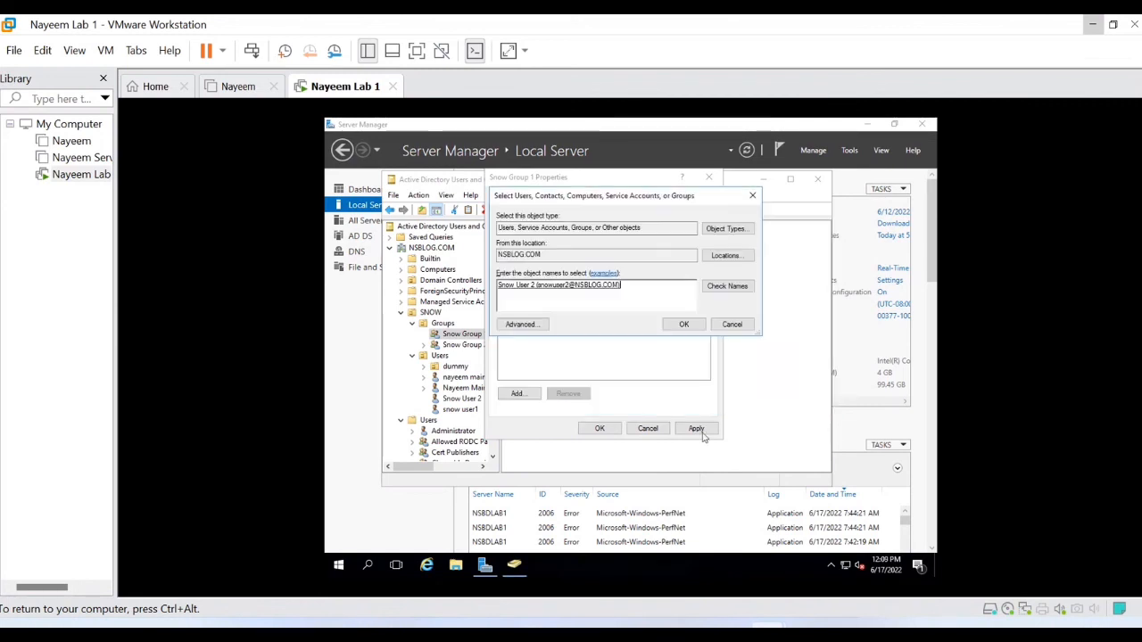
click(684, 325)
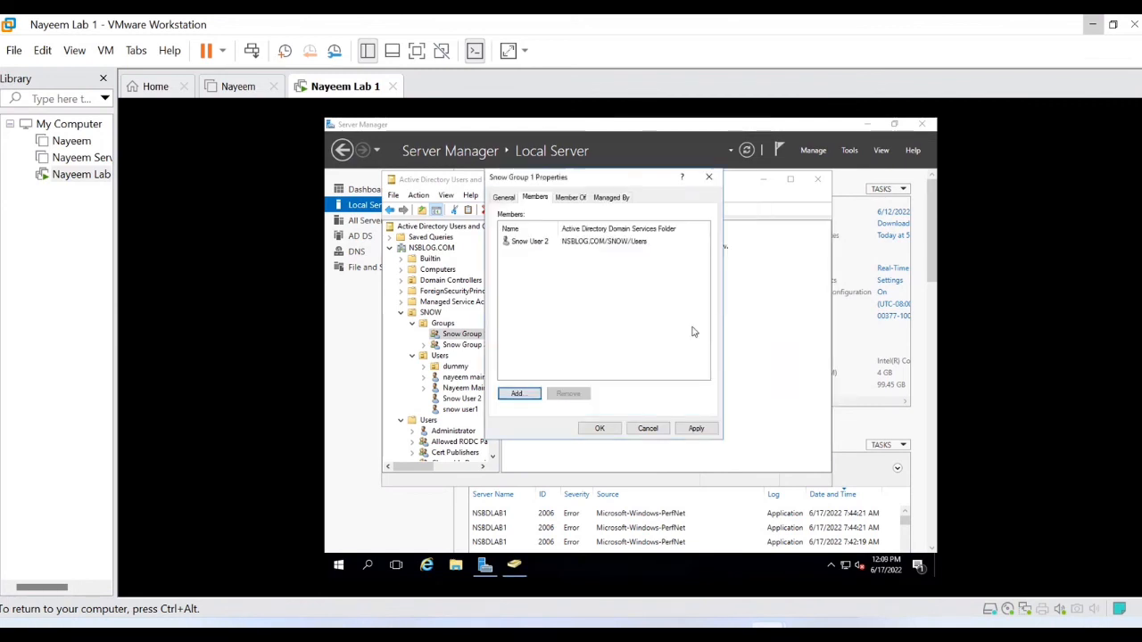
click(705, 429)
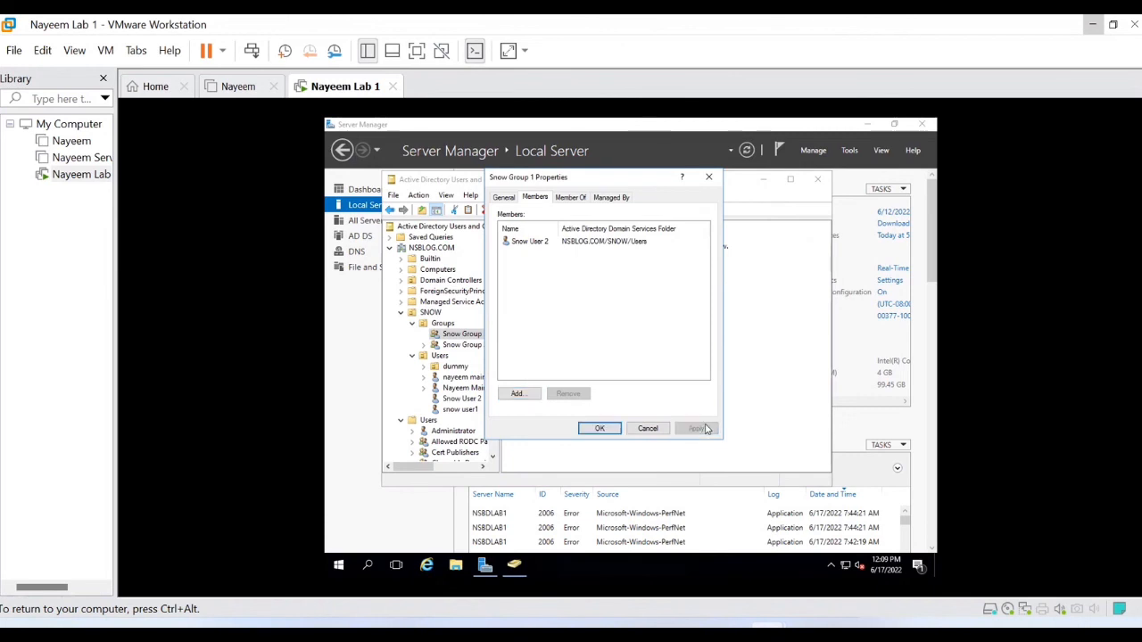
click(611, 431)
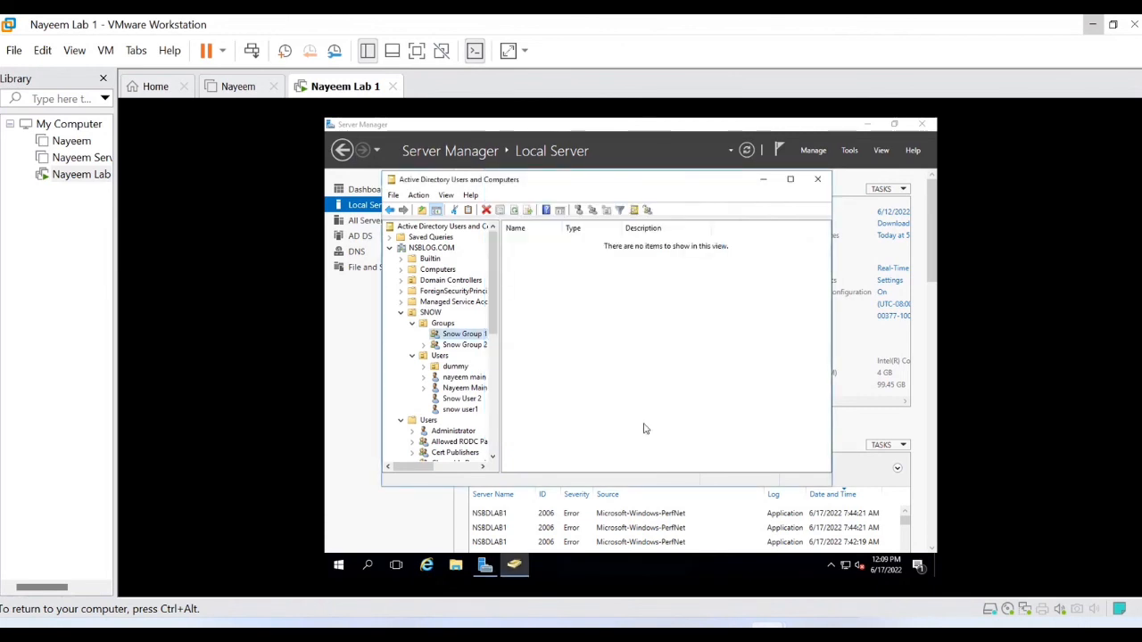
key(ctrl+alt)
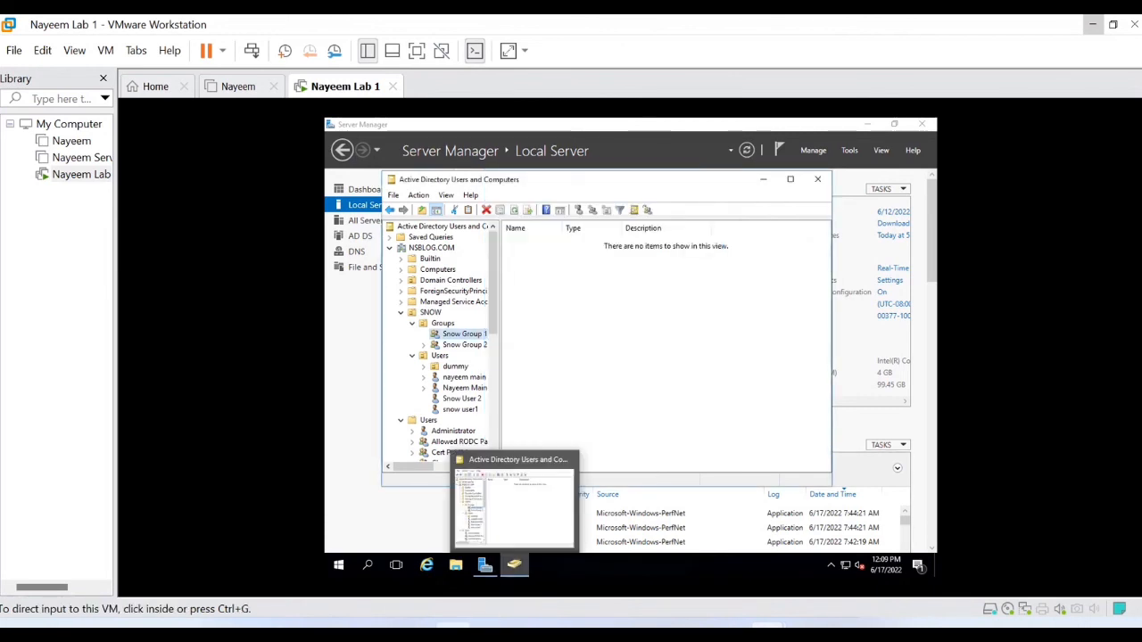
key(super+Tab)
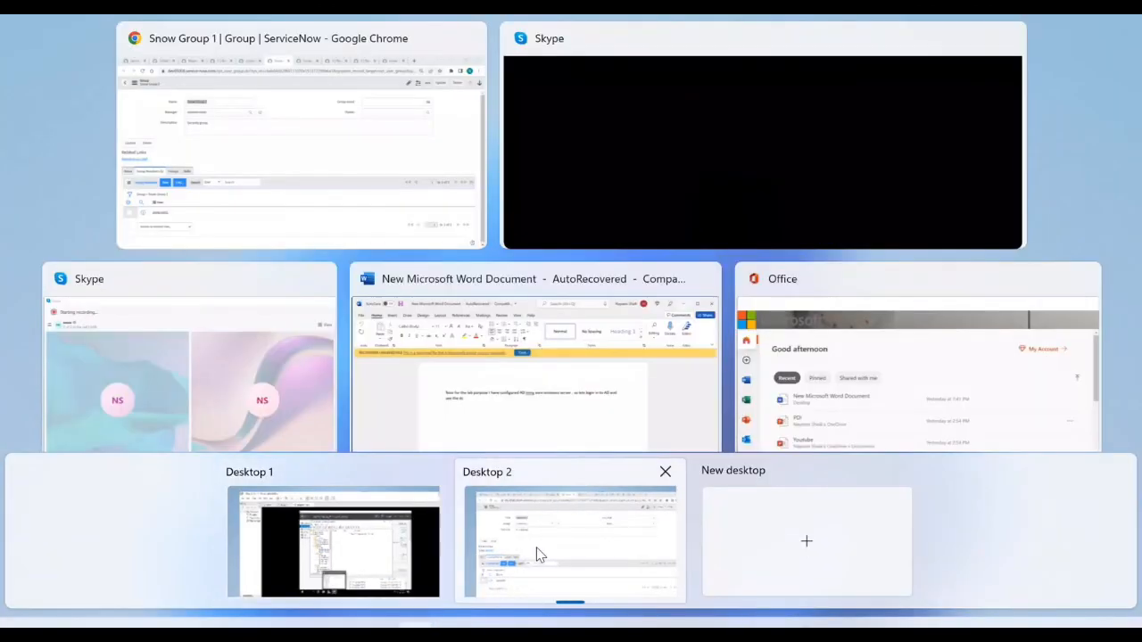
Step: Back in ServiceNow, Execute Now on the Nayeem SNOW BLOG/Groups Import scheduled load
click(536, 551)
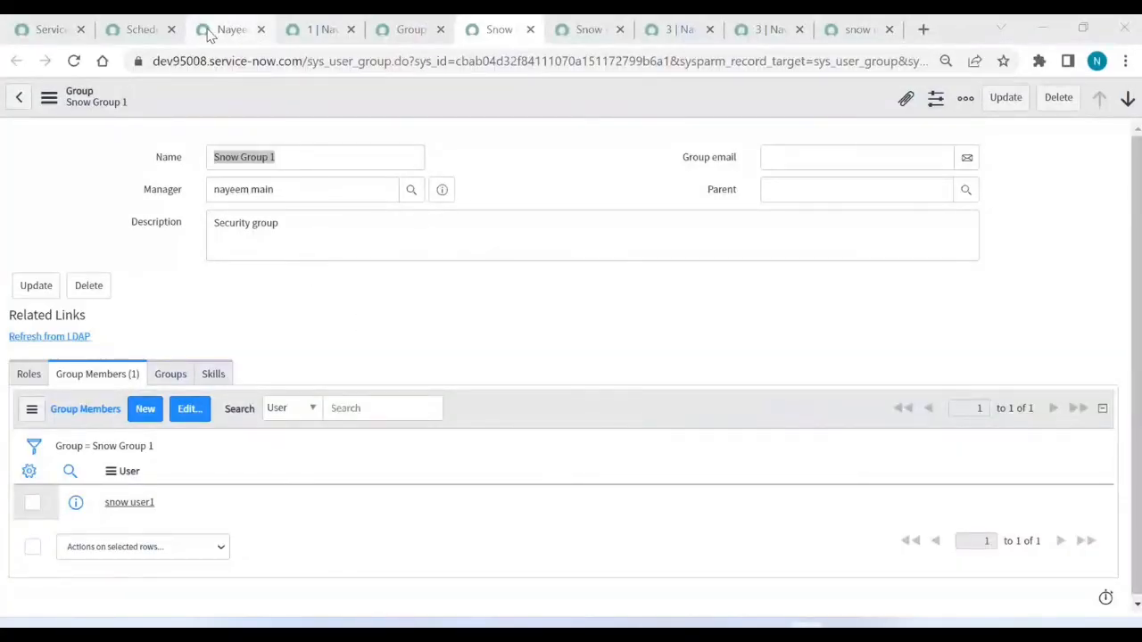
click(142, 30)
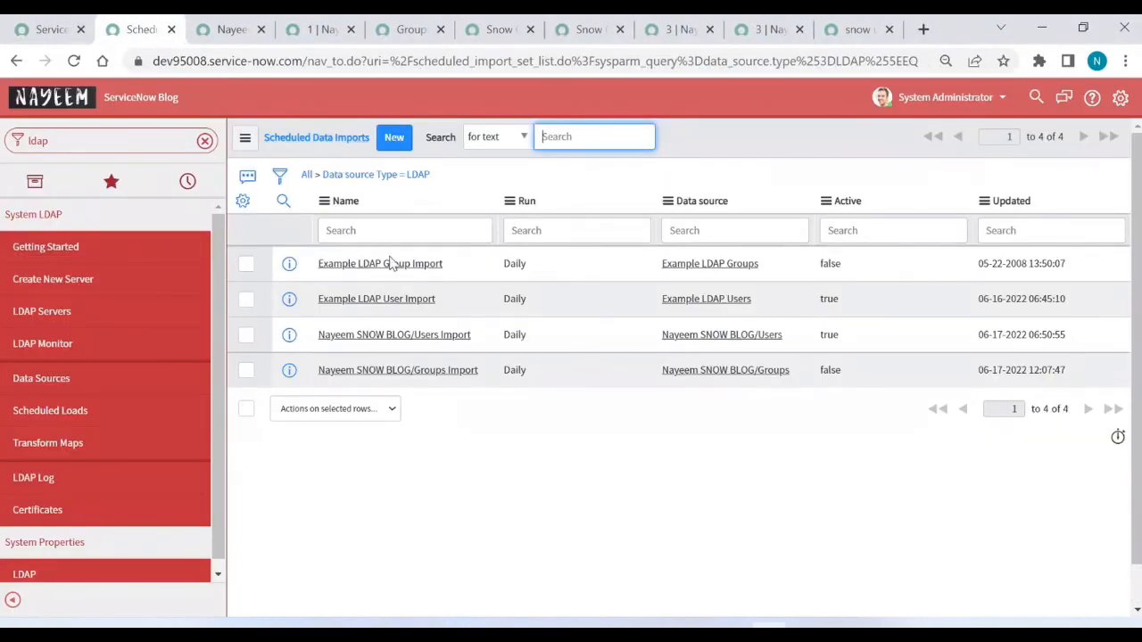
click(417, 373)
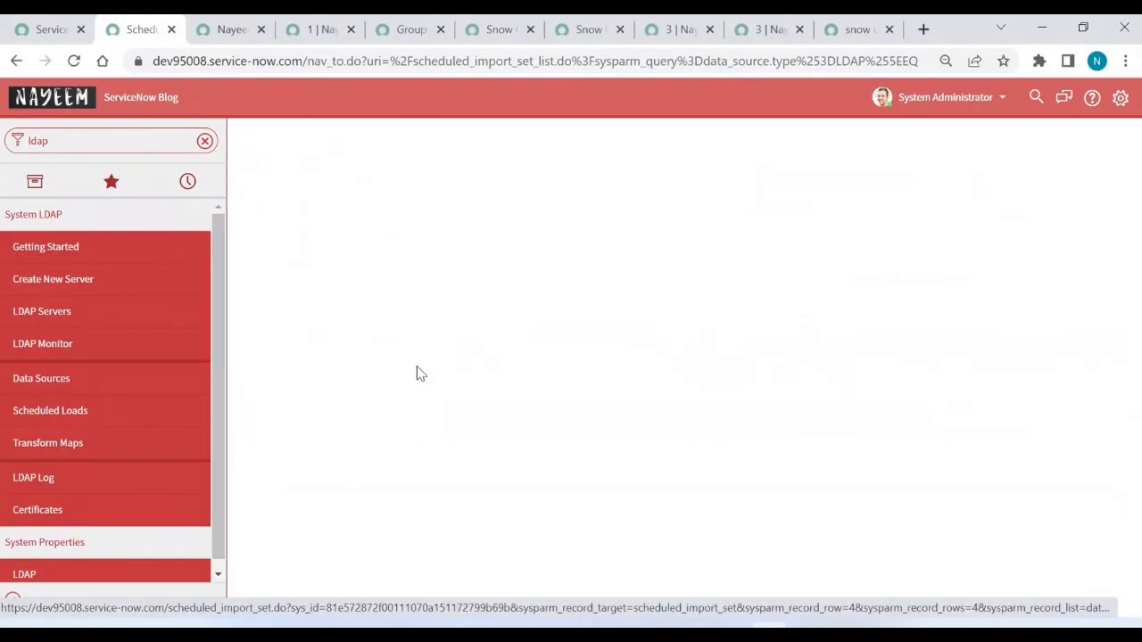
triple_click(564, 199)
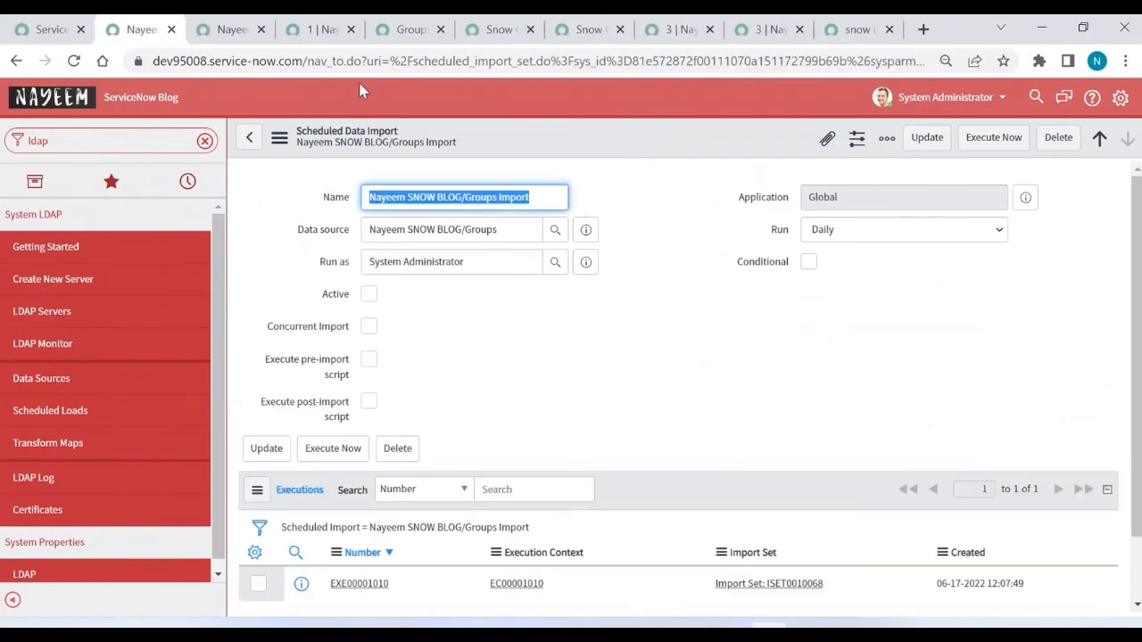
click(406, 34)
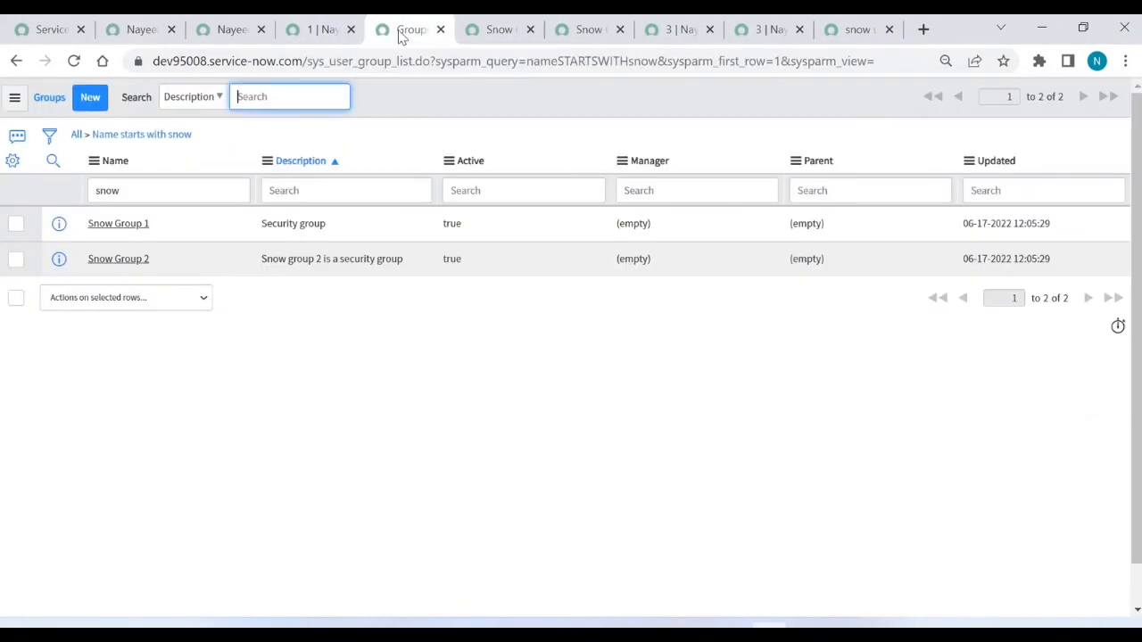
click(489, 34)
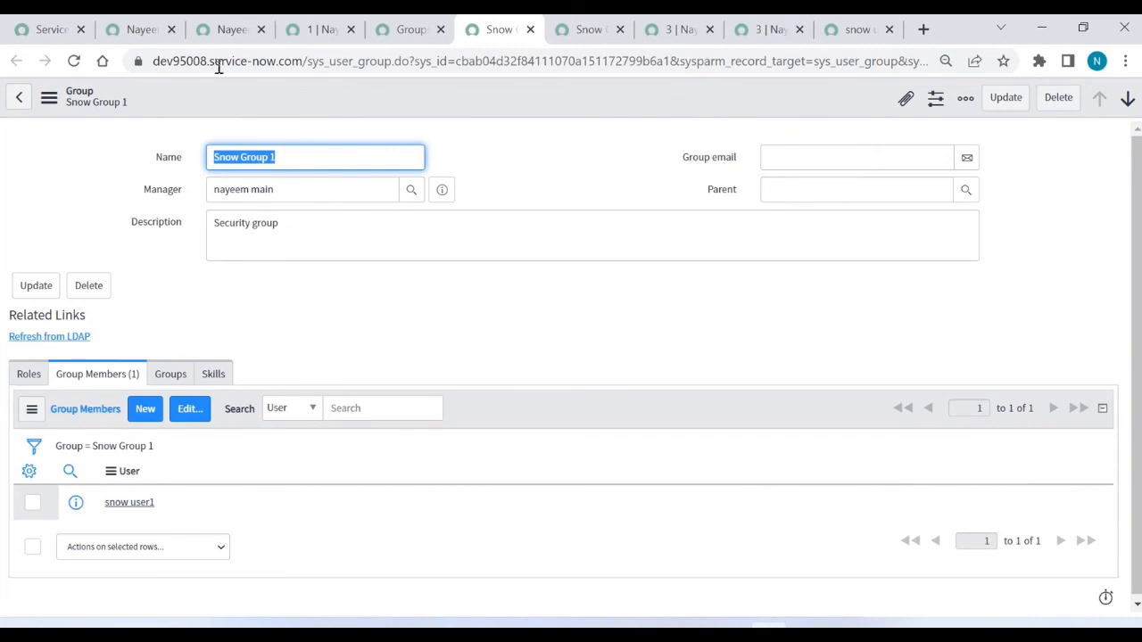
click(143, 29)
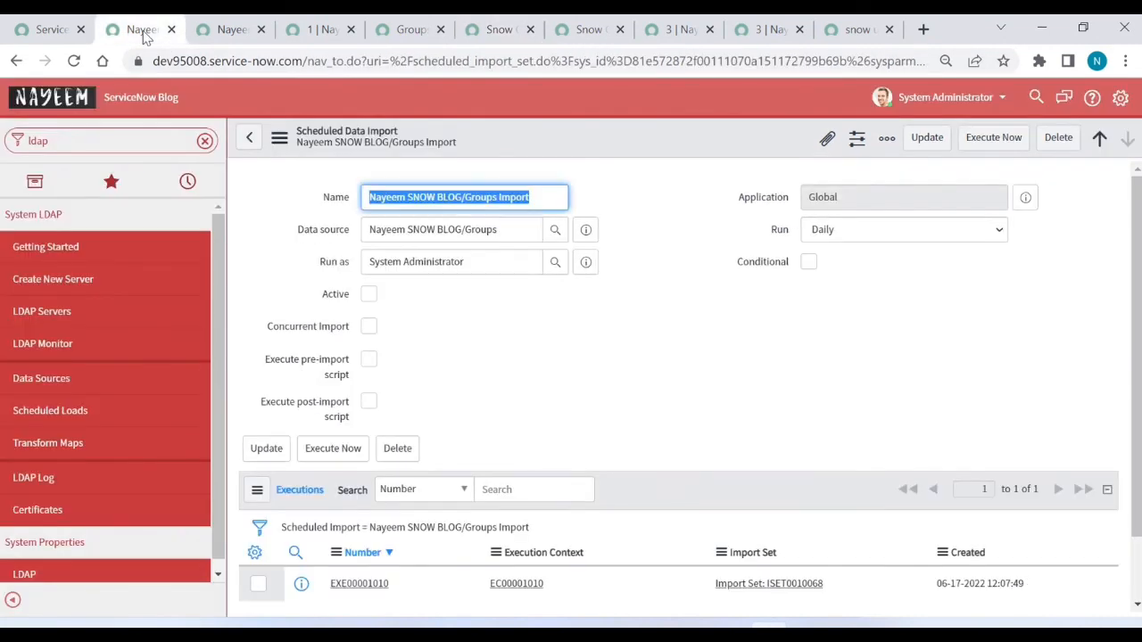
click(994, 144)
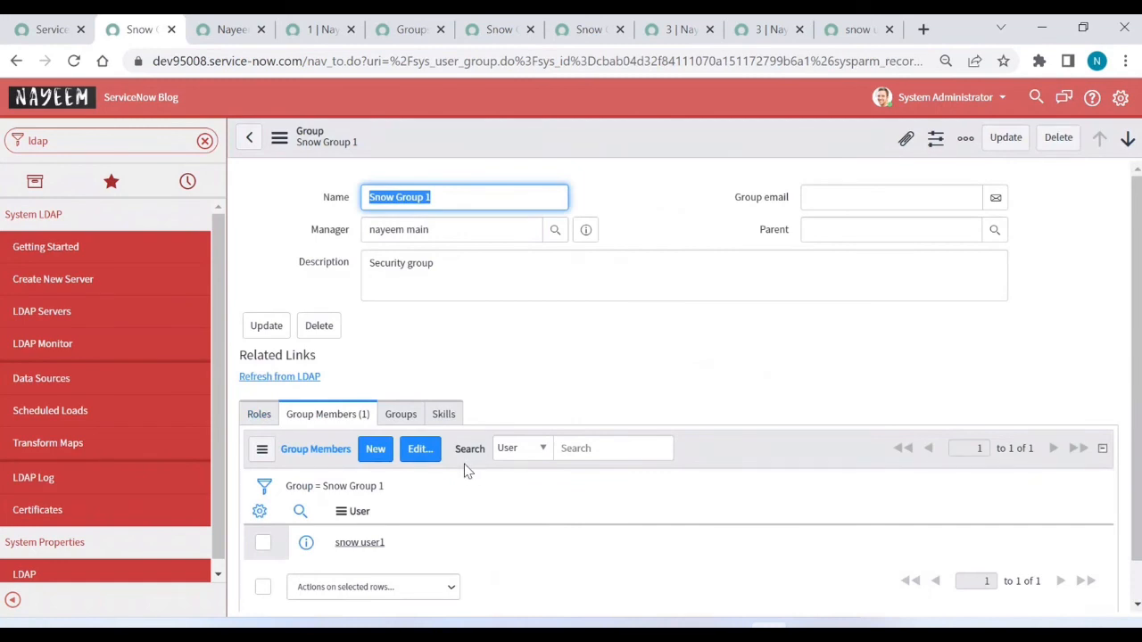
Step: Refresh Snow Group 1's Group Members list and confirm it shows Snow User 2
click(369, 496)
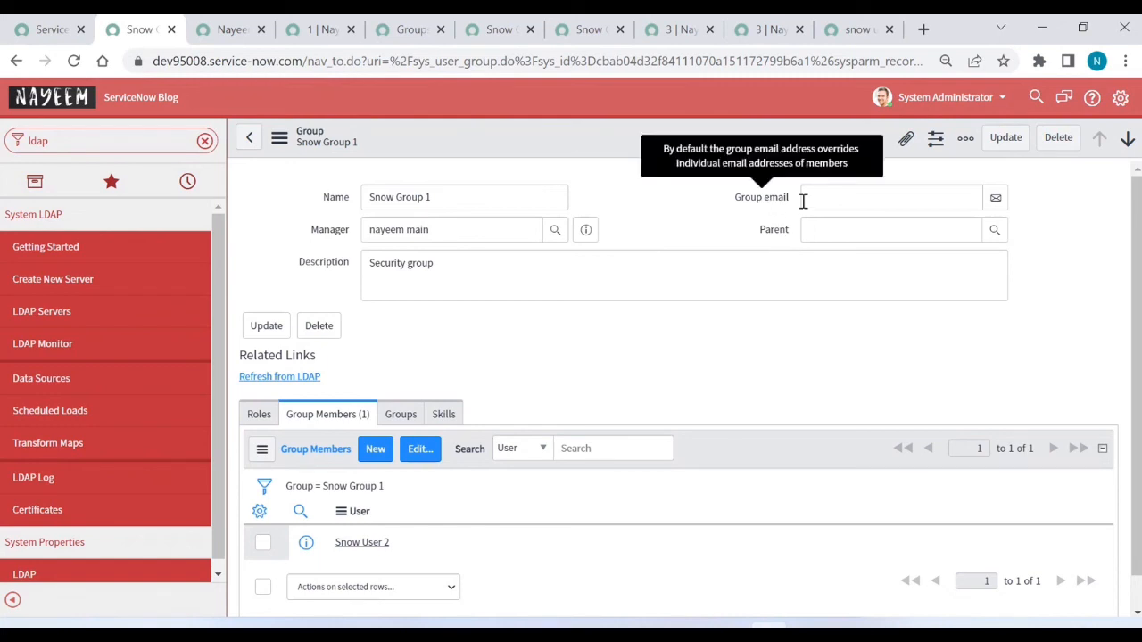
mouse_move(781, 210)
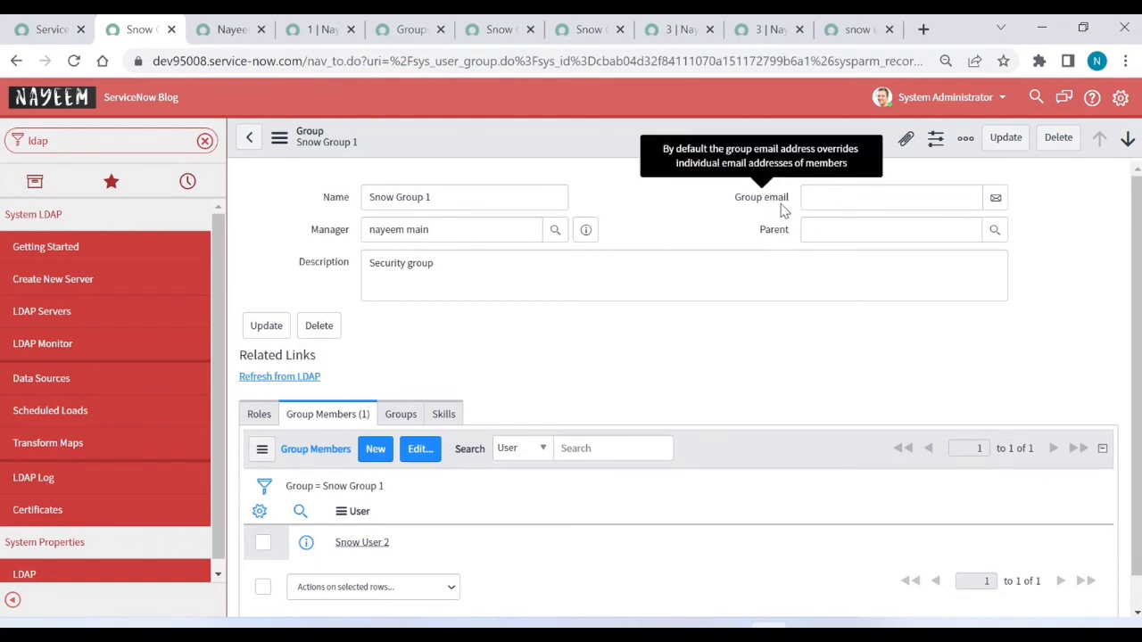